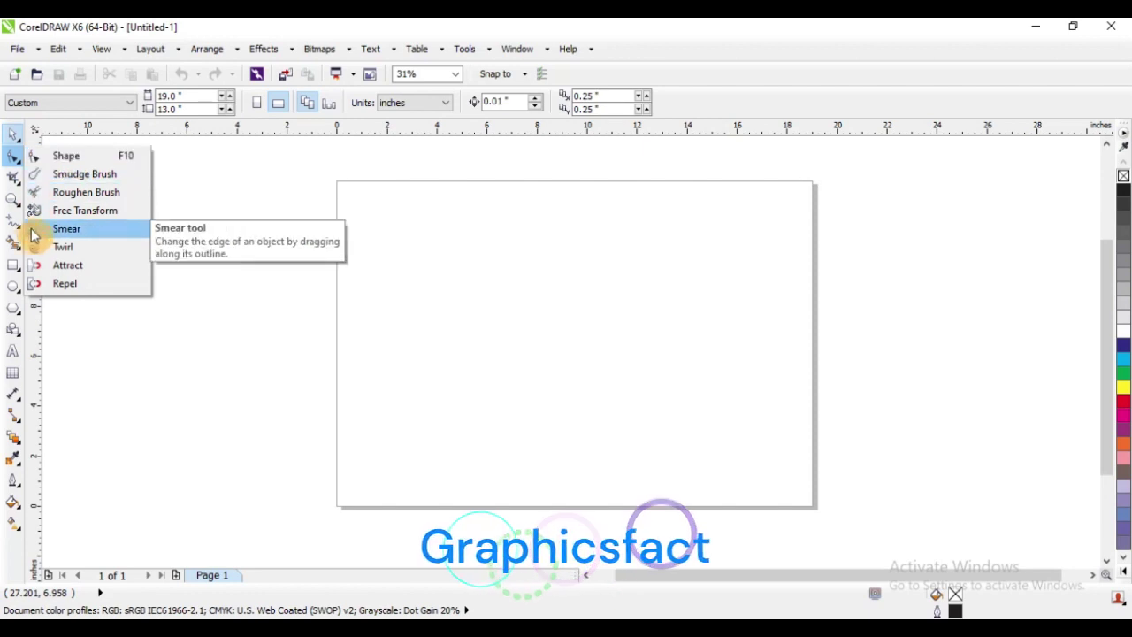
# Draw a rectangle about 8.48 by 5.87 inches on the page and move it horizontally to the page's centre
pyautogui.click(12, 265)
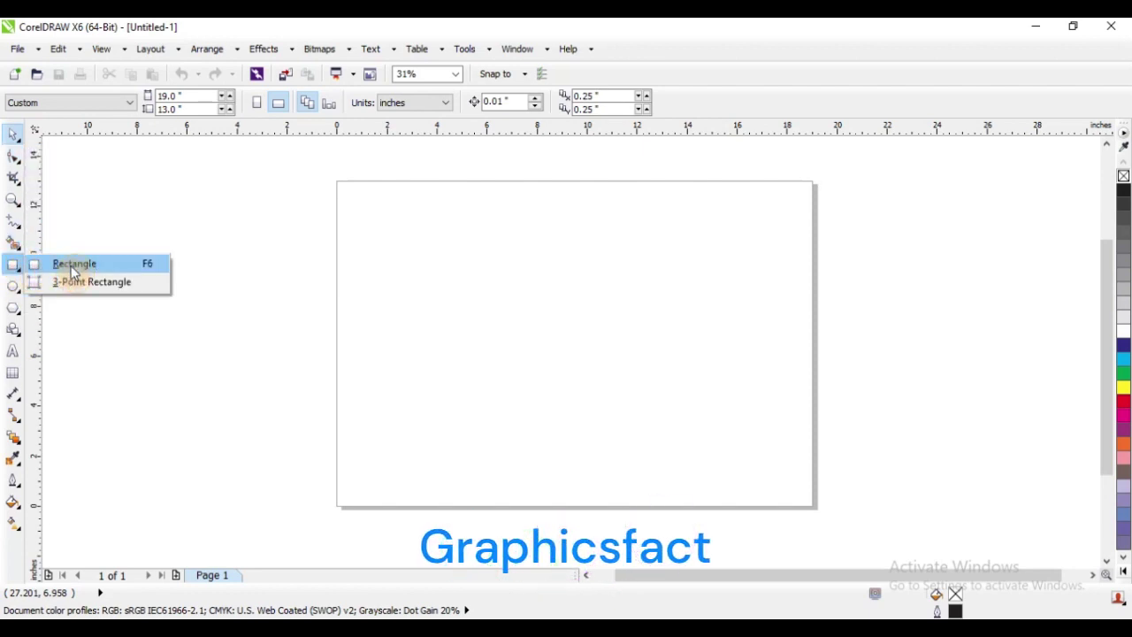
pyautogui.click(66, 263)
pyautogui.moveTo(420, 256); pyautogui.dragTo(633, 404)
pyautogui.click(14, 142)
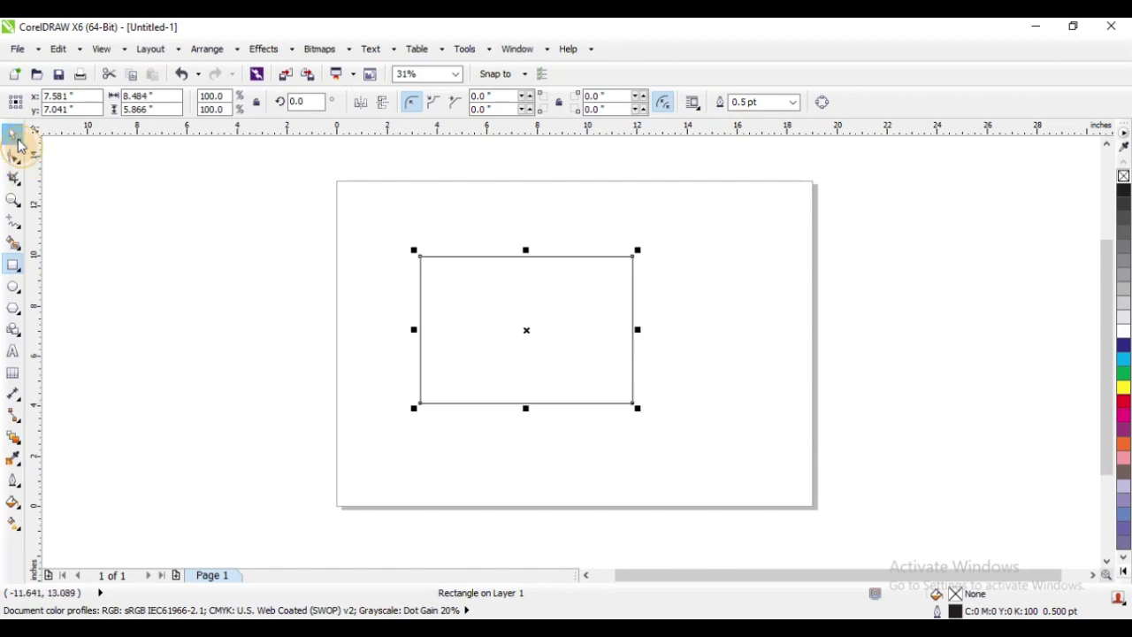
pyautogui.moveTo(483, 292); pyautogui.dragTo(537, 295)
pyautogui.moveTo(416, 227); pyautogui.dragTo(853, 457)
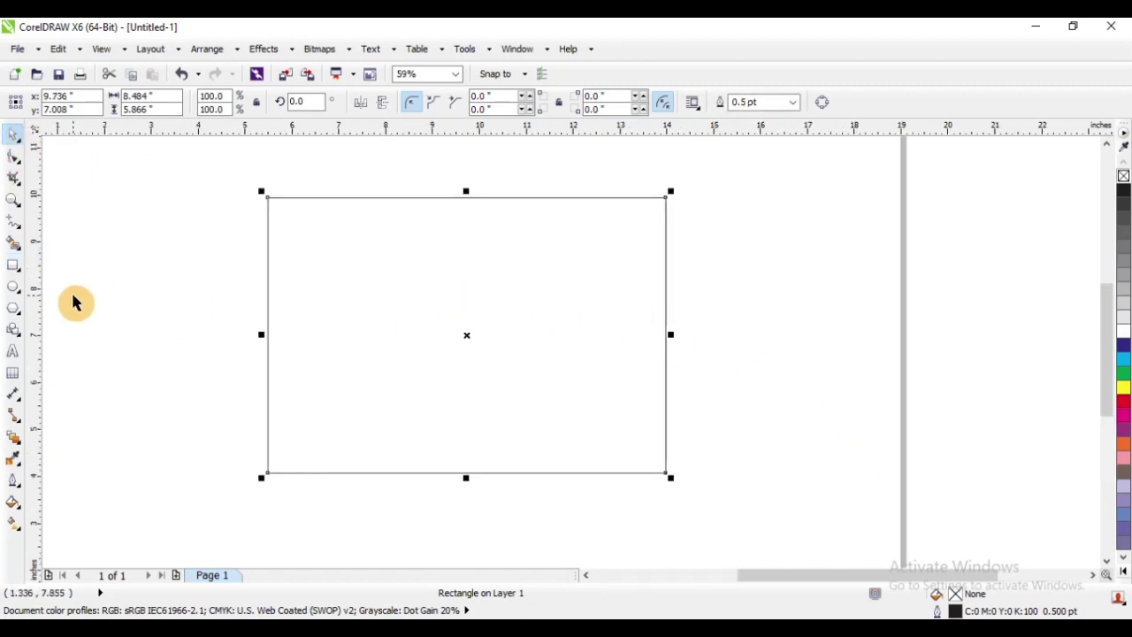
# Activate the Shape tool on the rectangle for node editing
pyautogui.click(16, 164)
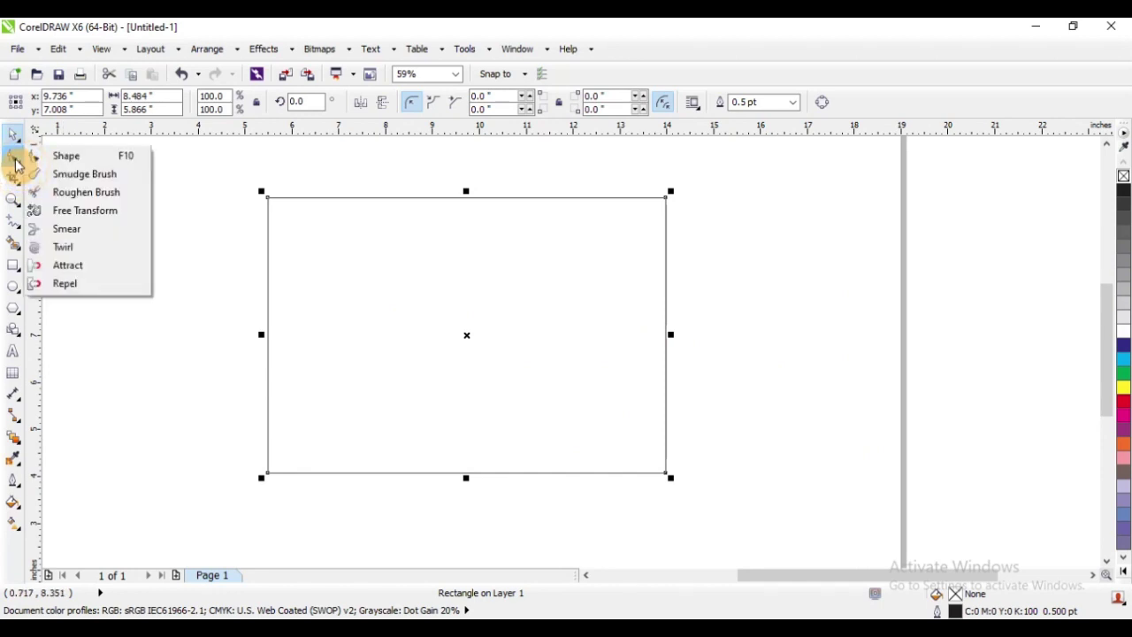
pyautogui.click(64, 160)
pyautogui.click(23, 167)
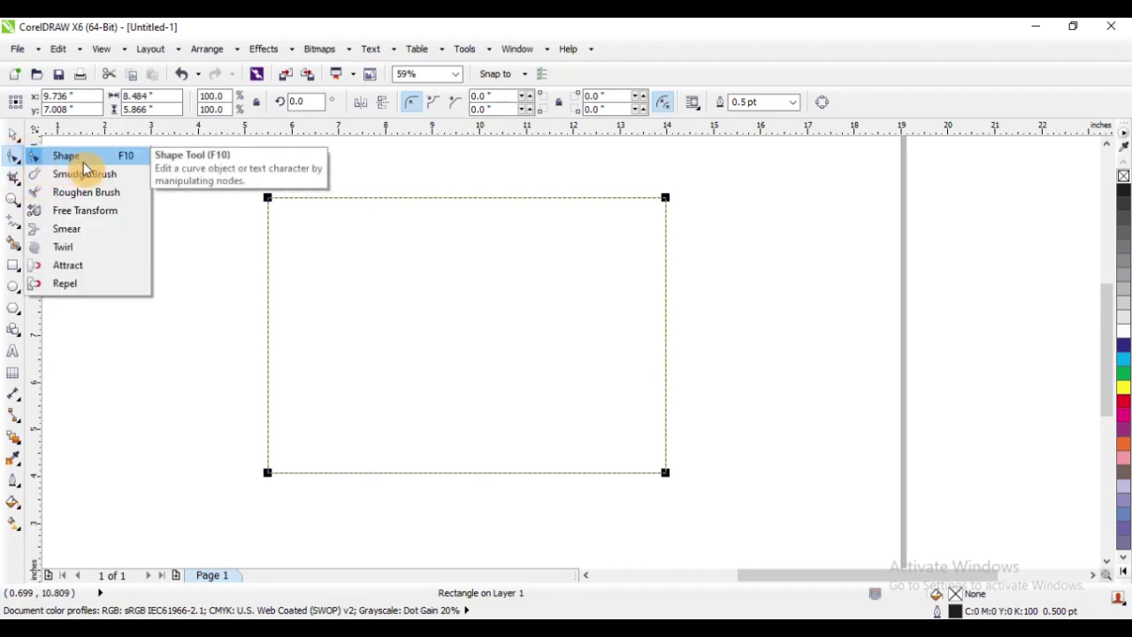
pyautogui.click(86, 166)
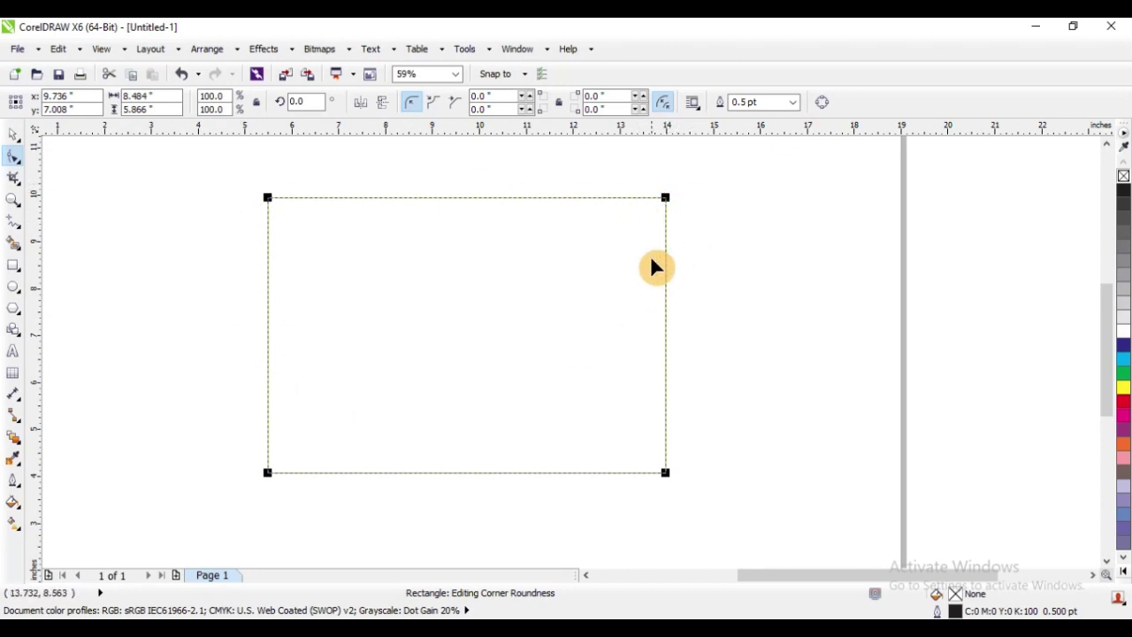
# Try converting the rectangle to curves and undo the conversion
pyautogui.click(822, 104)
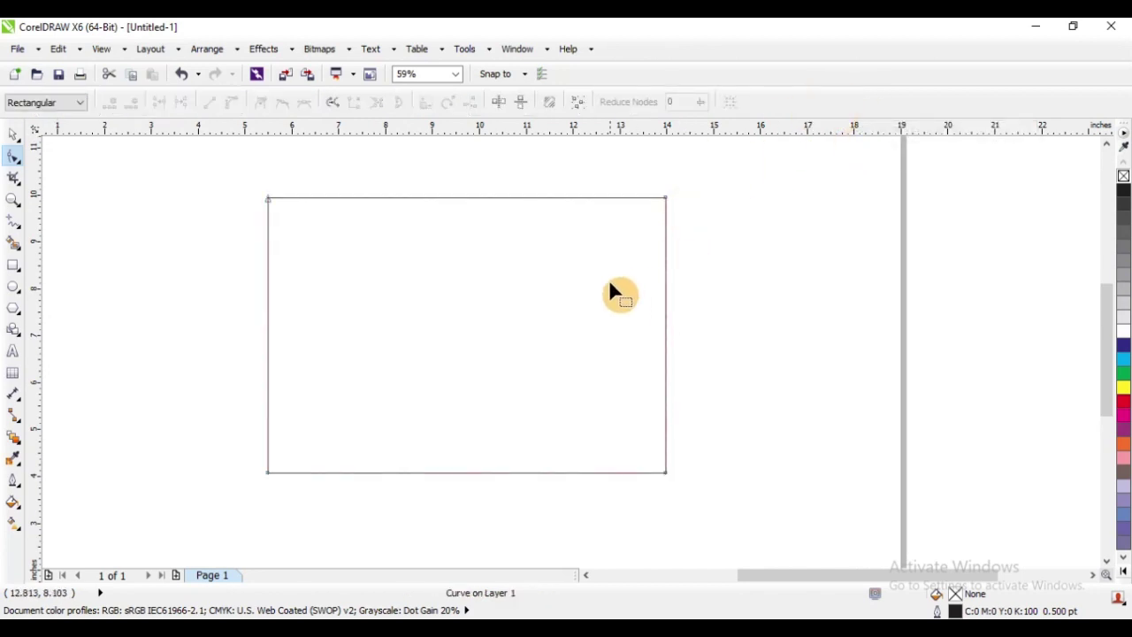
pyautogui.hotkey('ctrl', 'z')
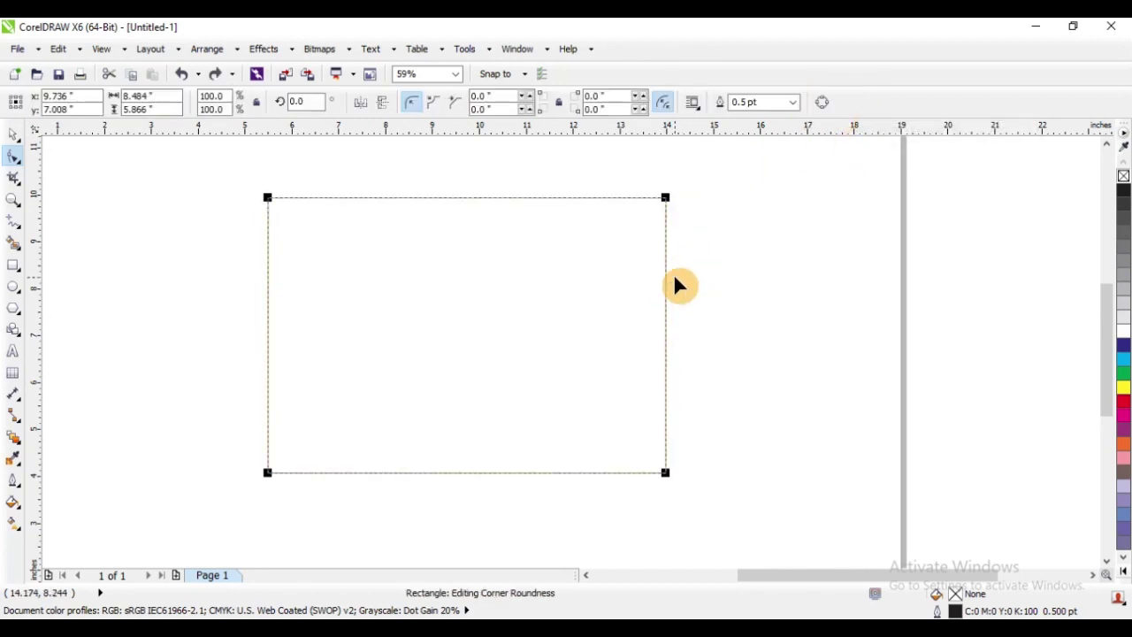
pyautogui.rightClick(489, 302)
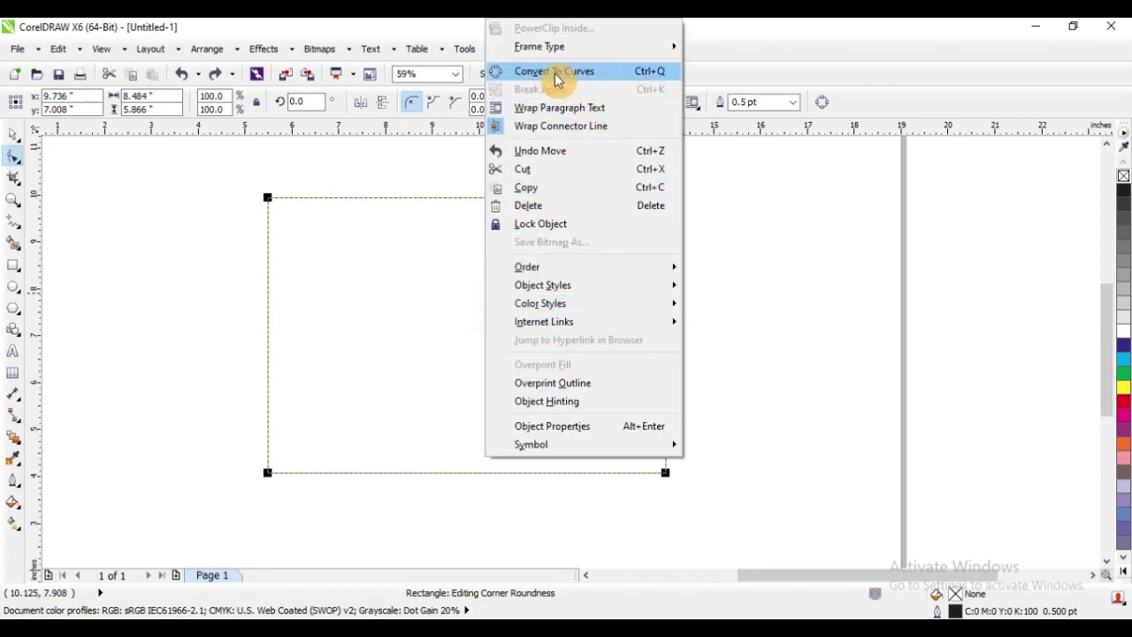
pyautogui.click(381, 298)
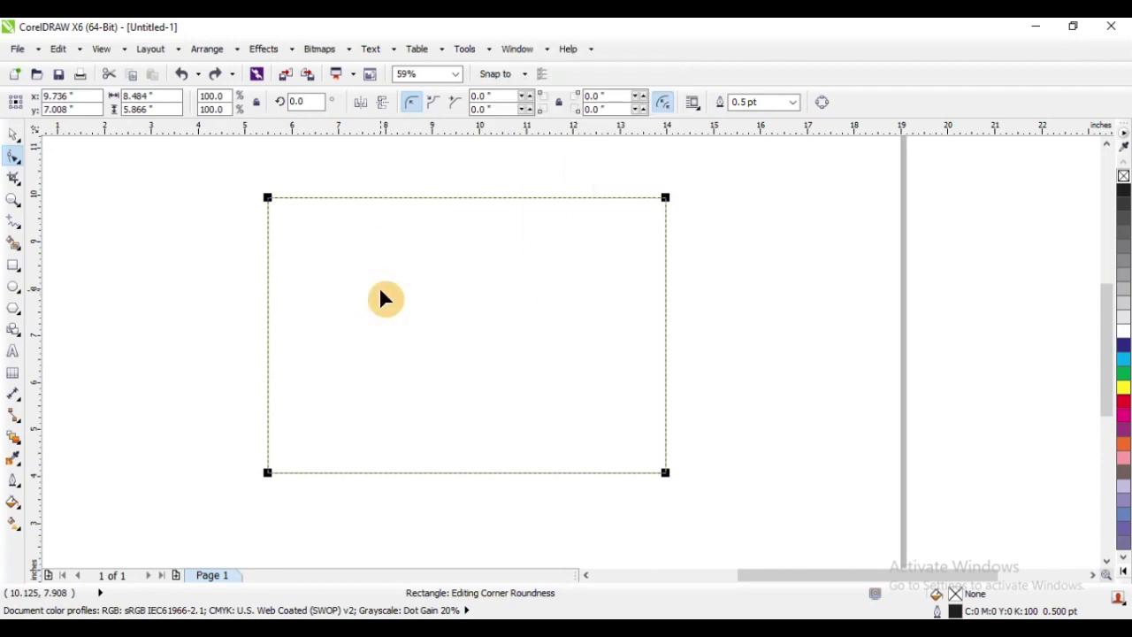
pyautogui.click(152, 49)
pyautogui.moveTo(210, 58)
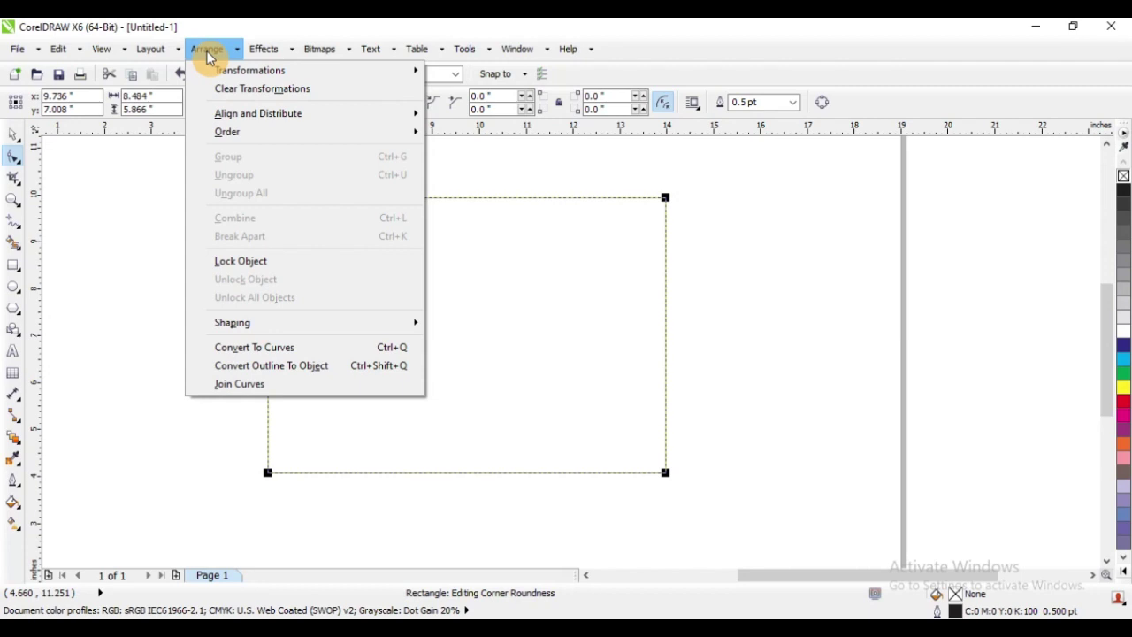
pyautogui.moveTo(258, 58)
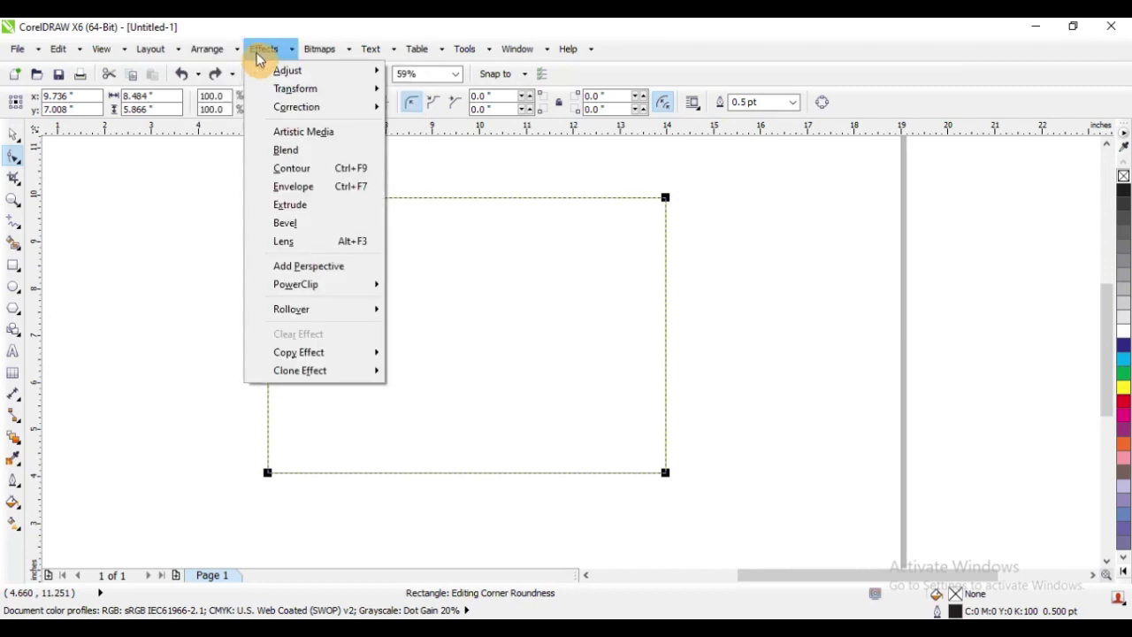
pyautogui.moveTo(320, 53)
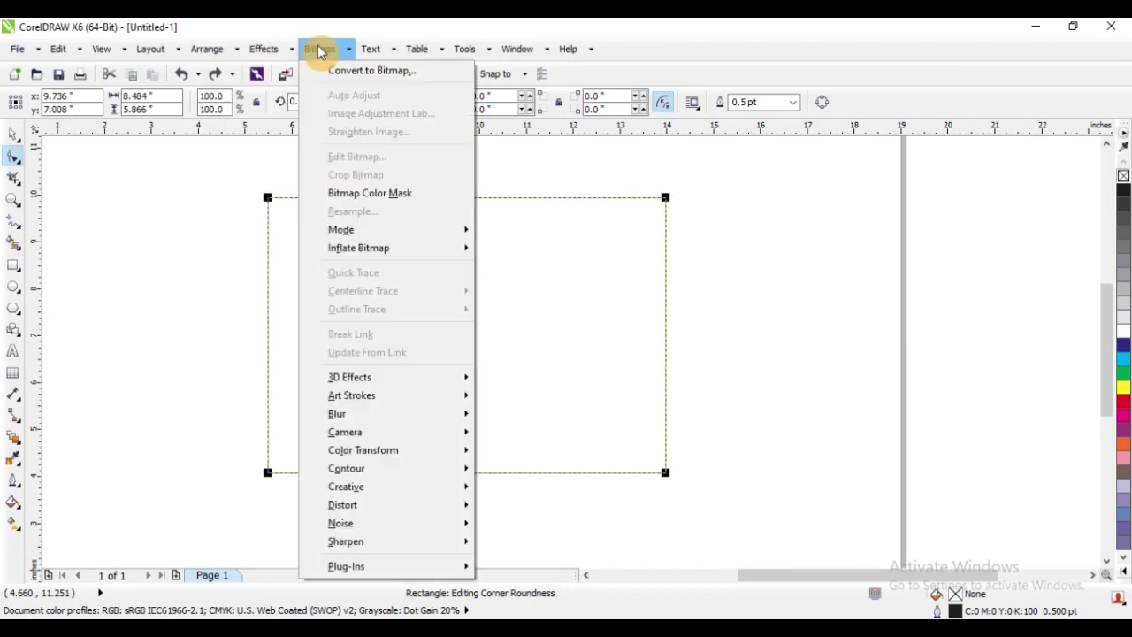
pyautogui.moveTo(98, 51)
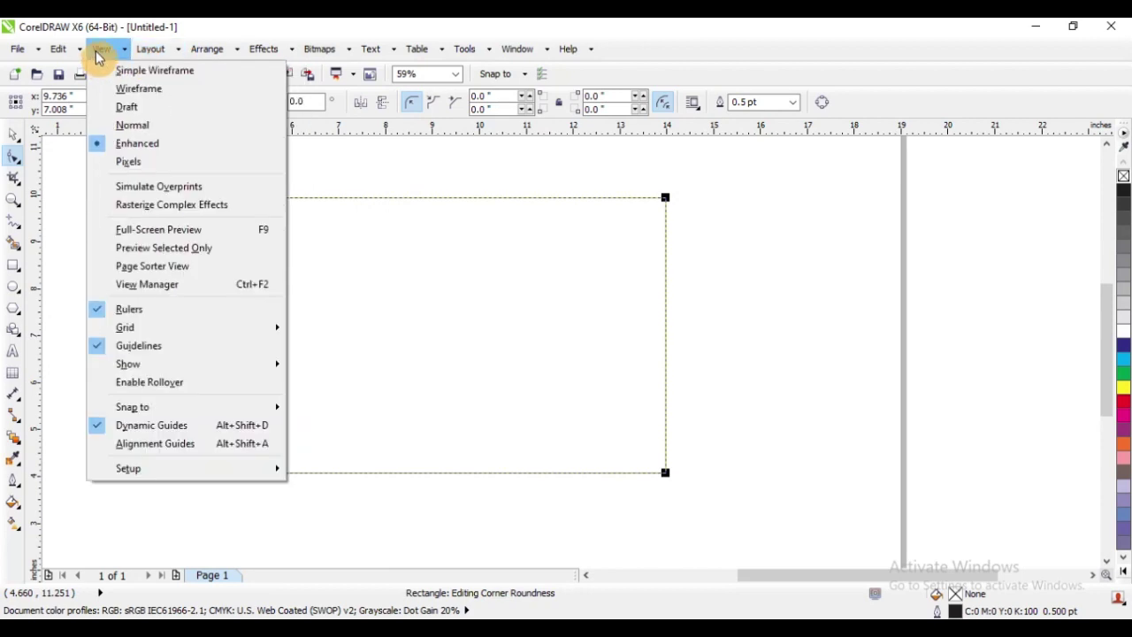
pyautogui.moveTo(147, 50)
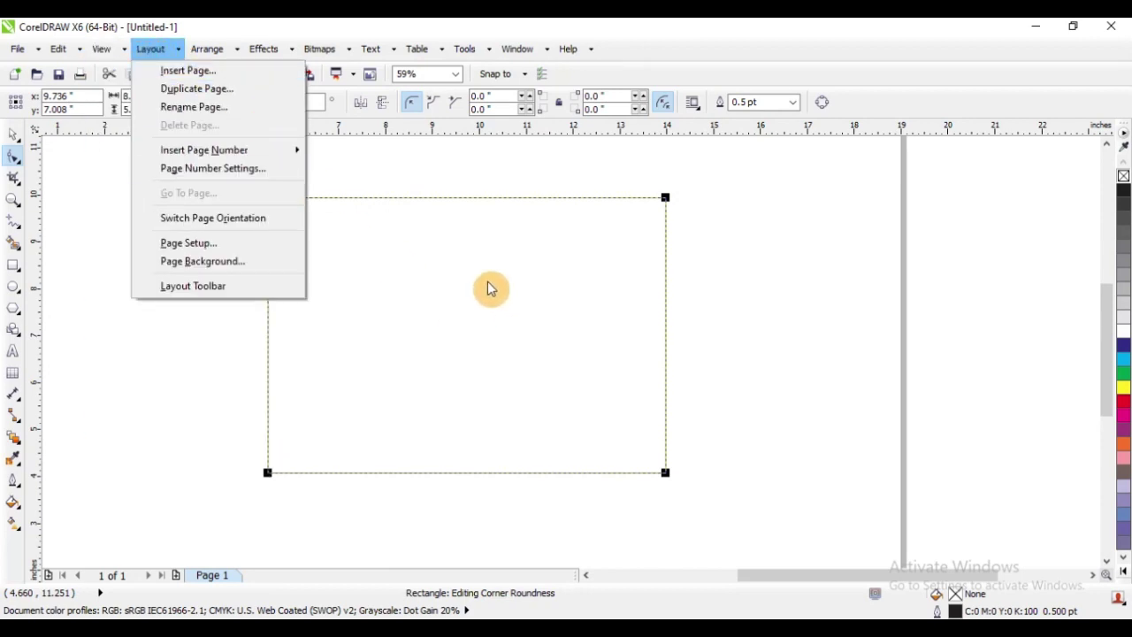
pyautogui.moveTo(62, 56)
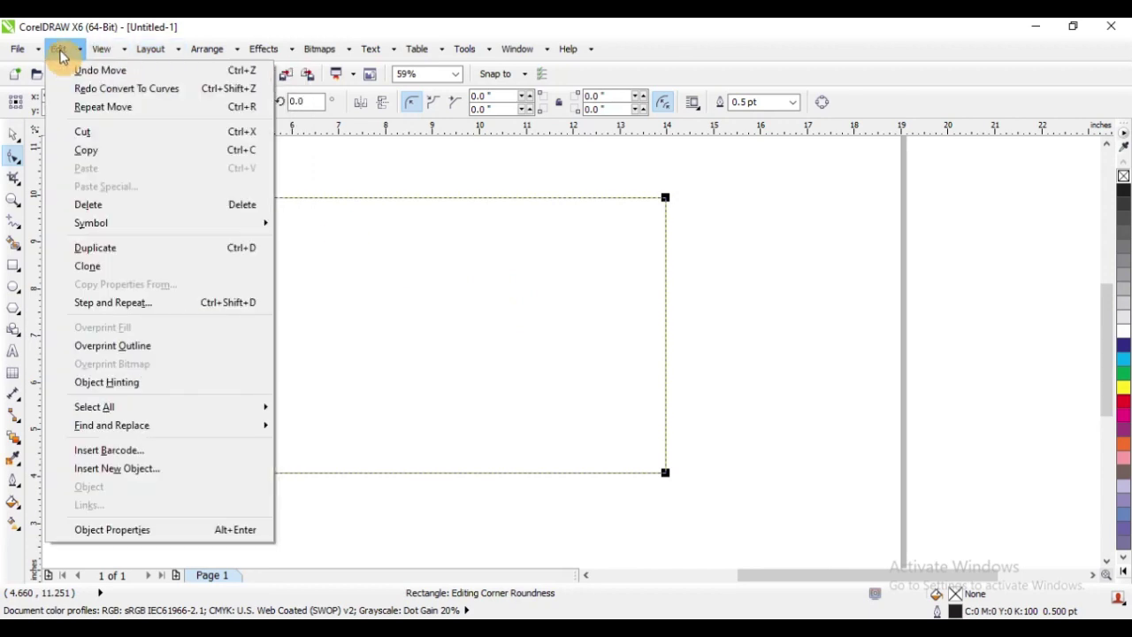
pyautogui.click(356, 254)
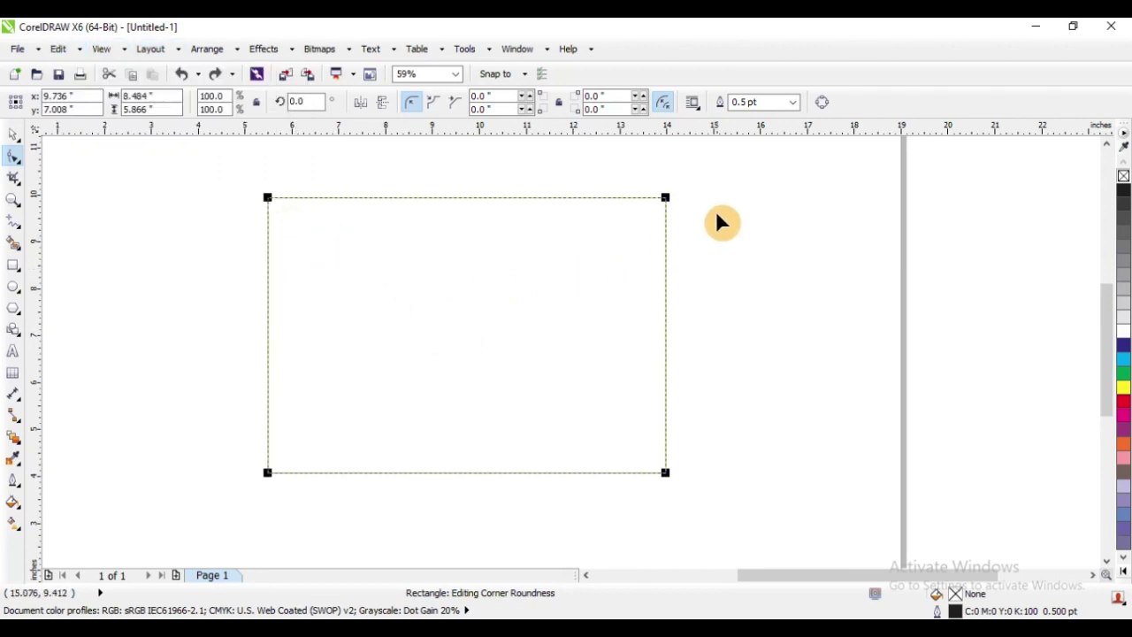
# Convert the rectangle to curves and select all four of its corner nodes with the Shape tool
pyautogui.click(821, 102)
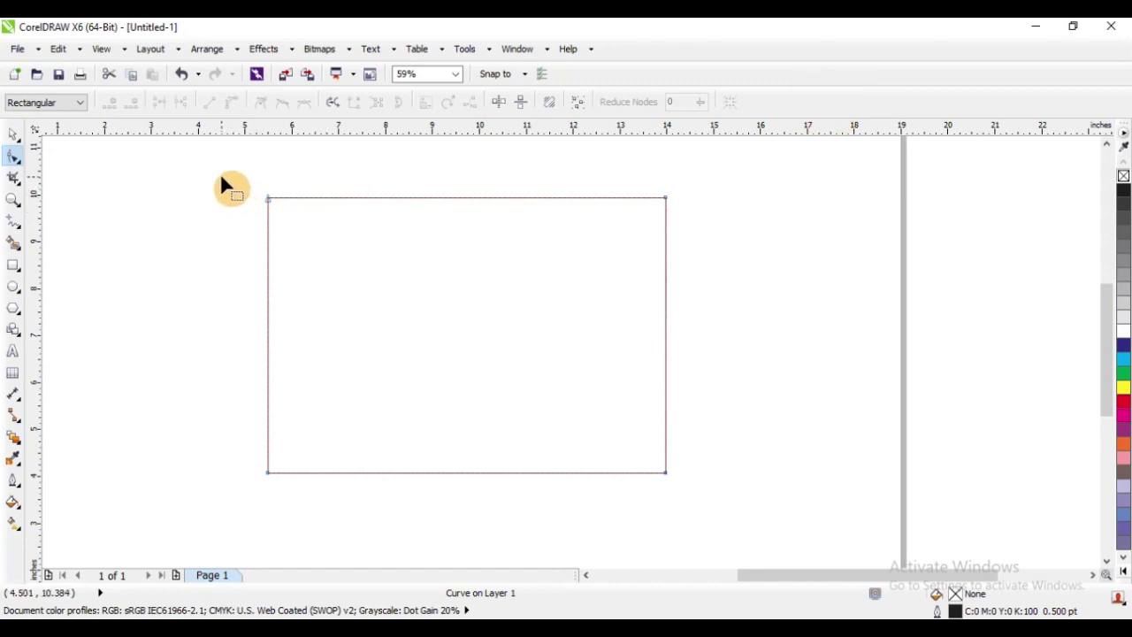
pyautogui.moveTo(222, 180); pyautogui.dragTo(669, 478)
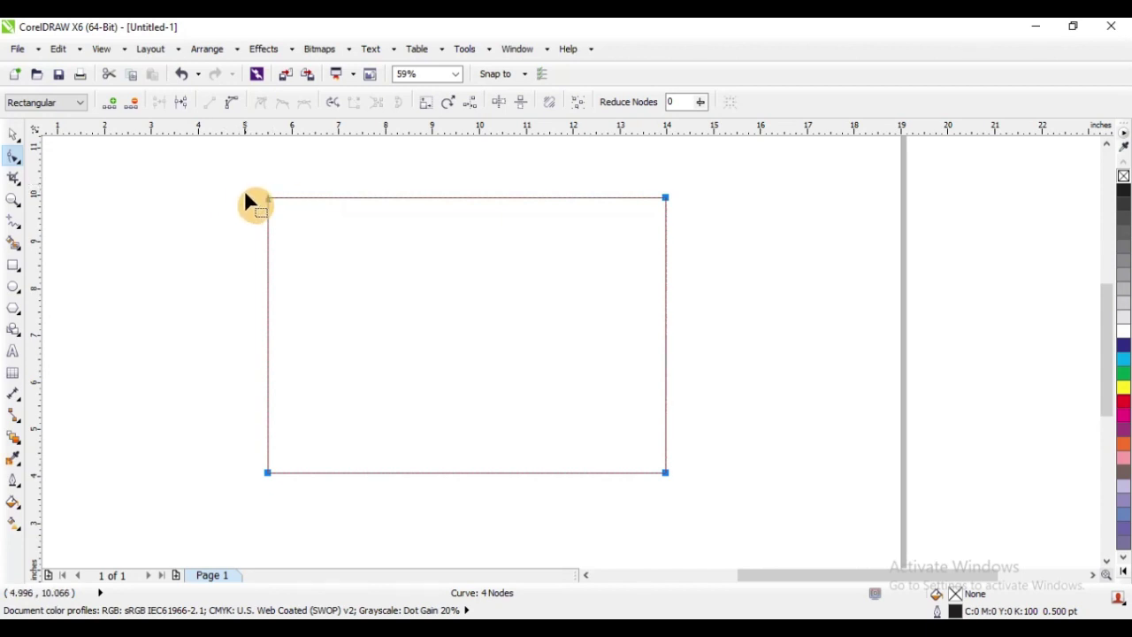
pyautogui.click(21, 162)
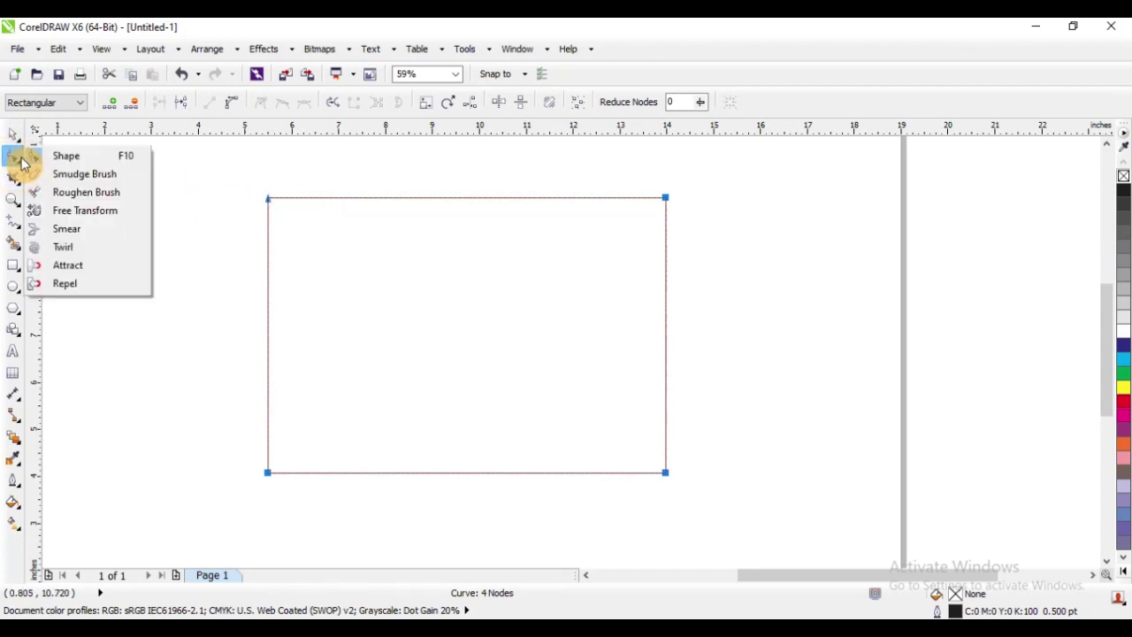
pyautogui.click(66, 156)
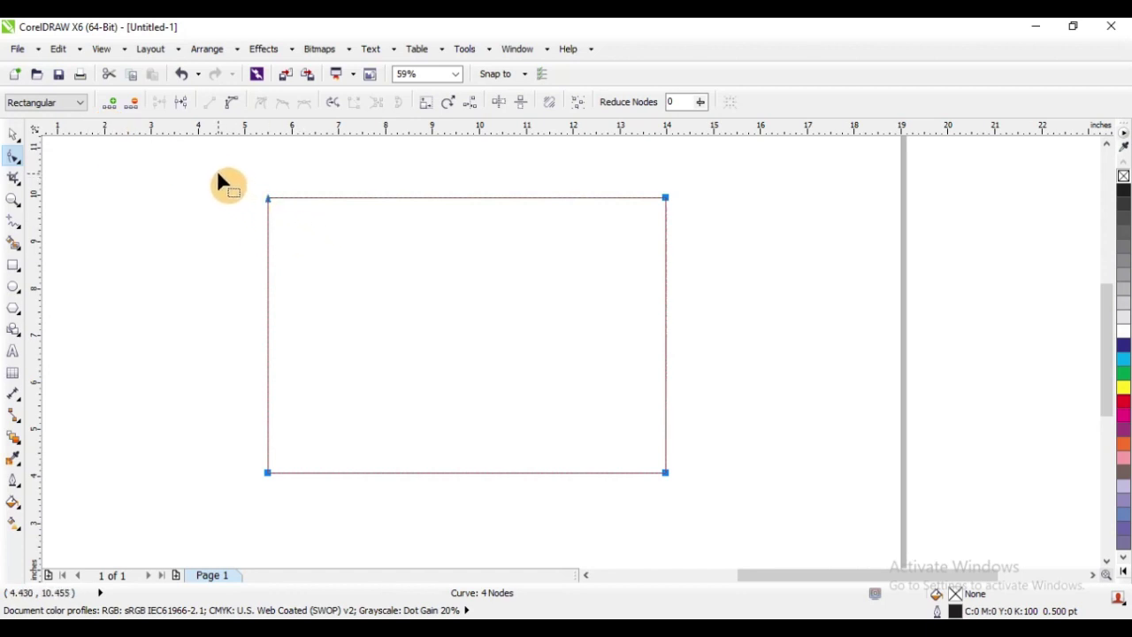
# With Rectangular node selection, marquee-select the upper-left corner node, followed by both nodes on the shape's left edge
pyautogui.moveTo(218, 175); pyautogui.dragTo(329, 272)
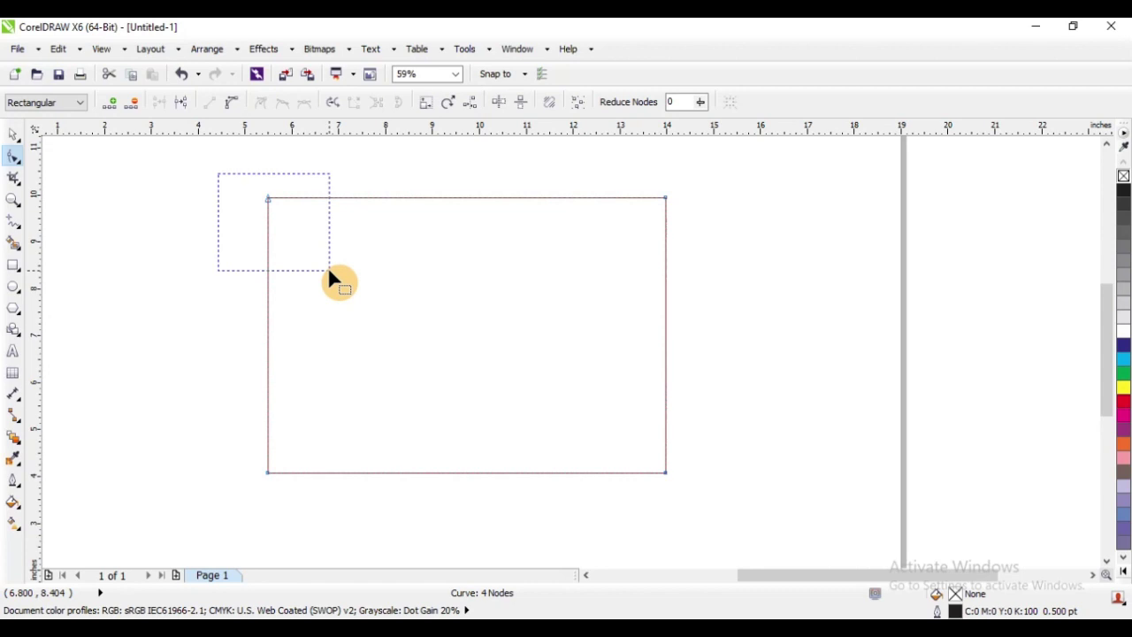
pyautogui.moveTo(328, 269); pyautogui.dragTo(328, 269)
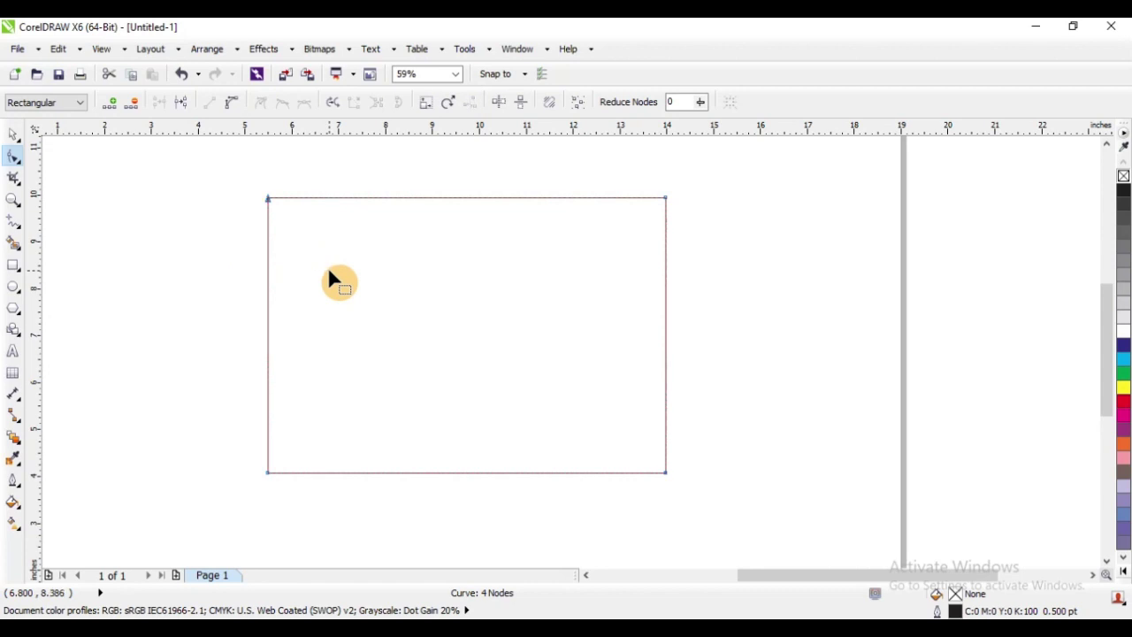
pyautogui.click(73, 108)
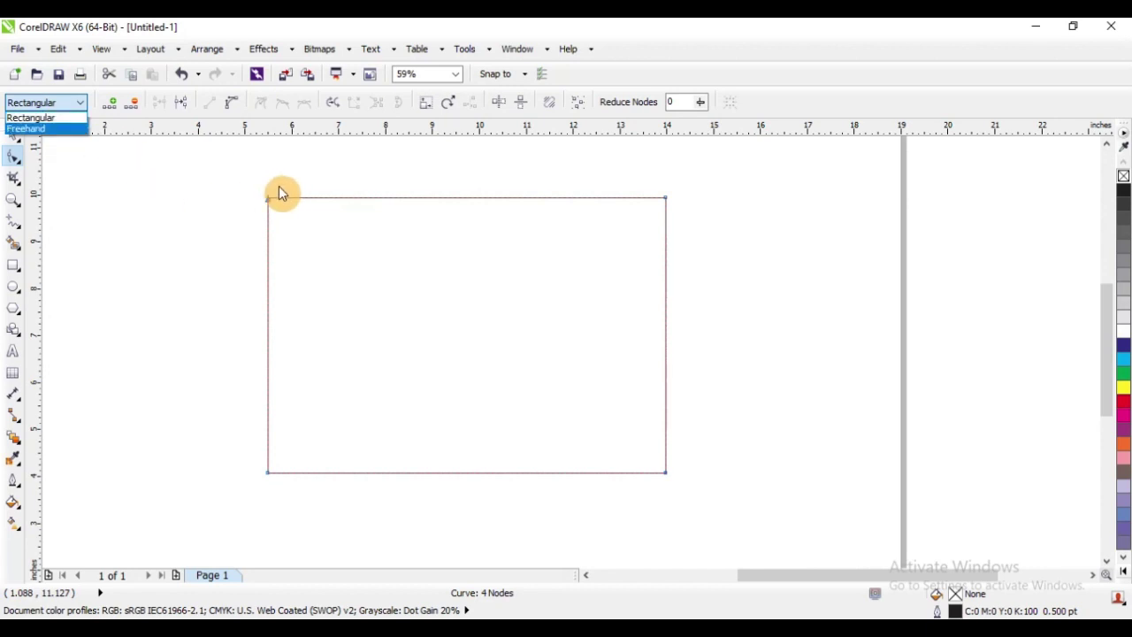
pyautogui.moveTo(203, 168); pyautogui.dragTo(333, 278)
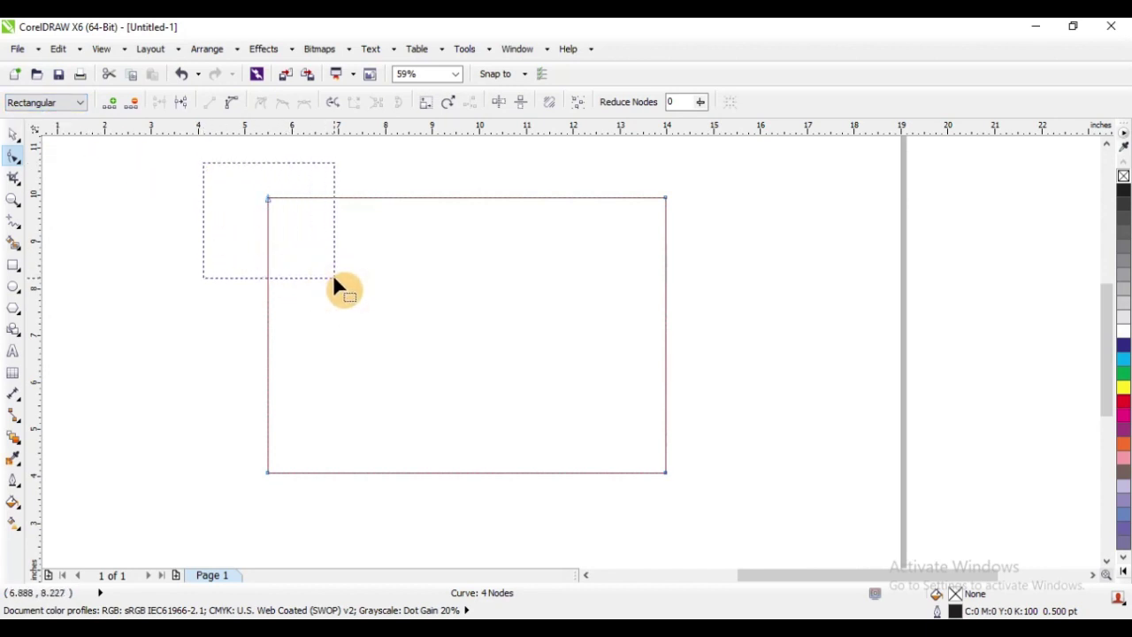
pyautogui.moveTo(334, 278); pyautogui.dragTo(335, 281)
pyautogui.moveTo(217, 181); pyautogui.dragTo(508, 504)
# Set the node selection mode to Freehand and lasso the upper-left, upper-right and lower-left corner nodes one after another
pyautogui.click(67, 106)
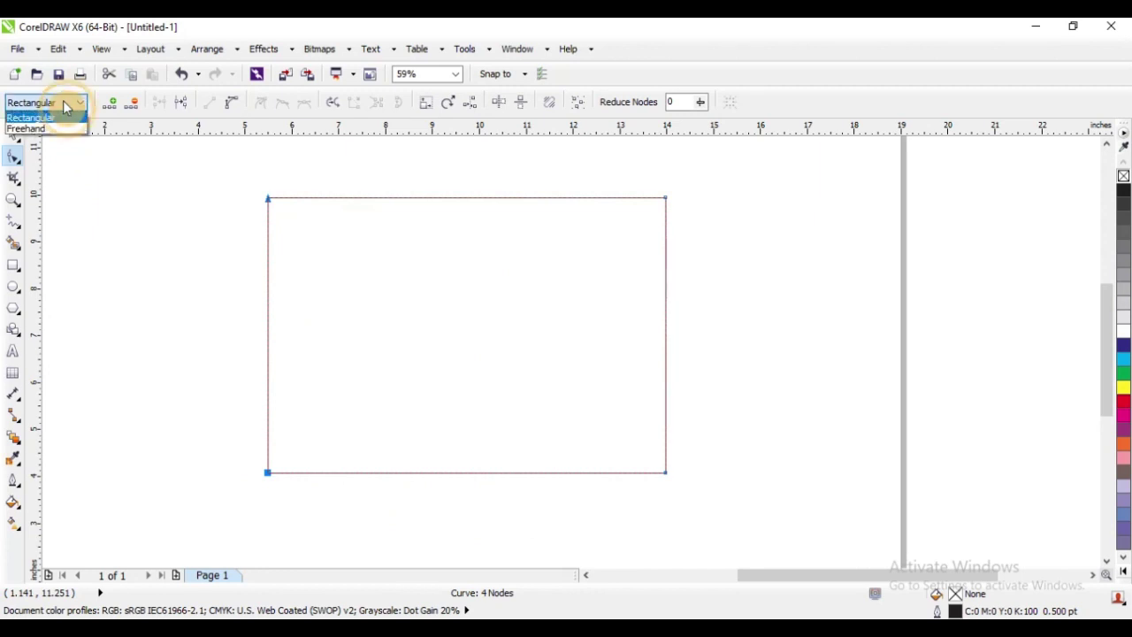
pyautogui.click(60, 129)
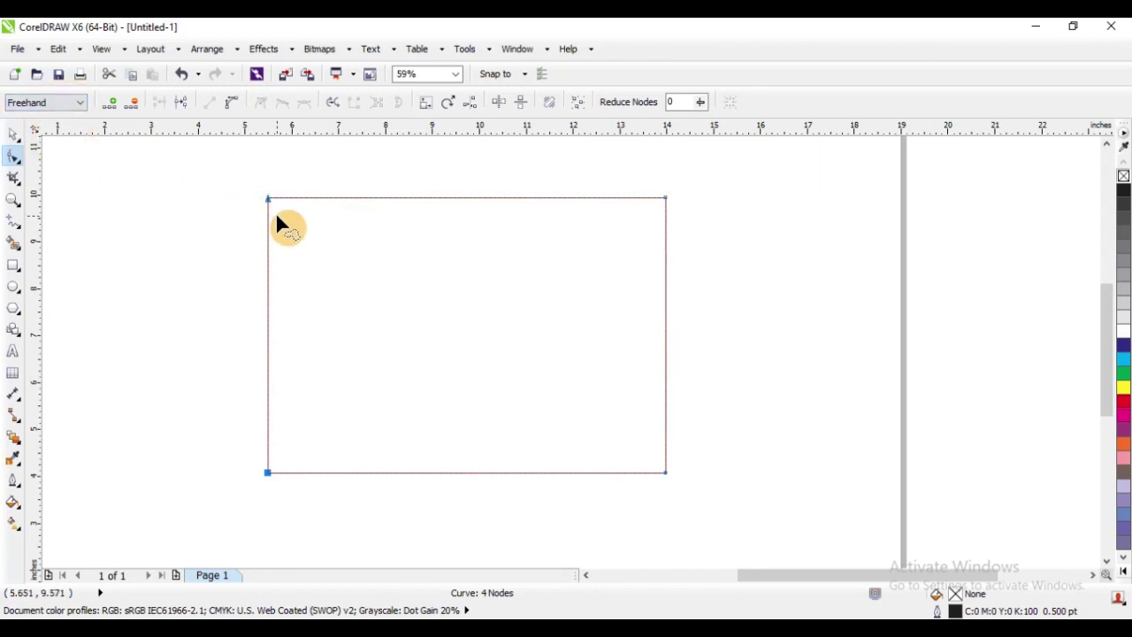
pyautogui.moveTo(226, 174)
pyautogui.mouseDown()
pyautogui.moveTo(275, 252)
pyautogui.moveTo(340, 254)
pyautogui.moveTo(351, 181)
pyautogui.moveTo(341, 168)
pyautogui.moveTo(248, 159)
pyautogui.mouseUp()
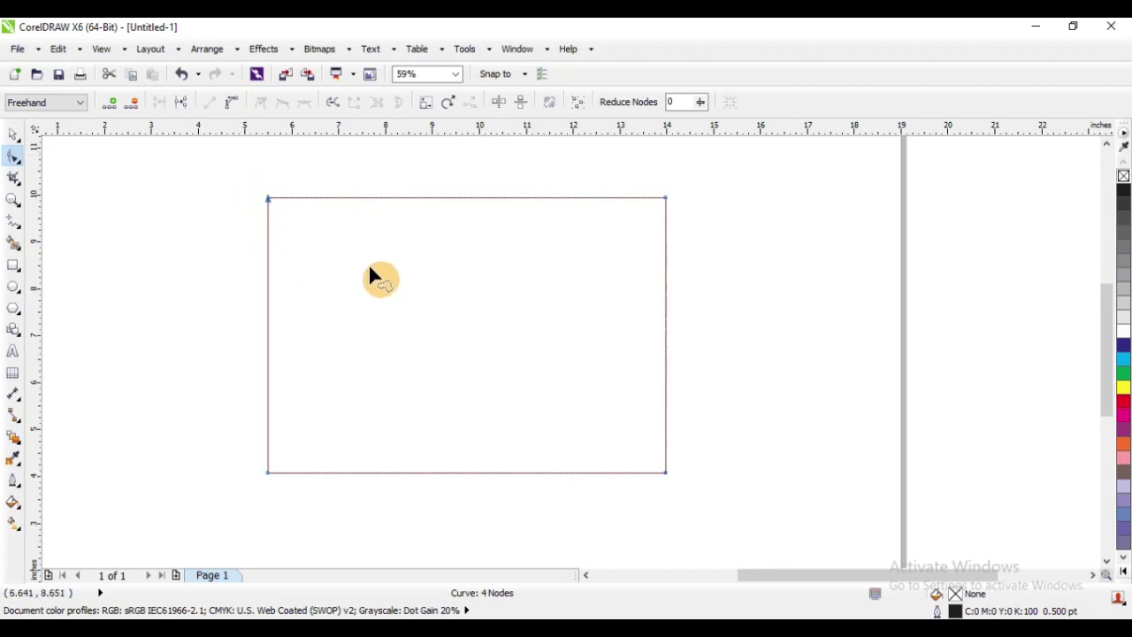
pyautogui.moveTo(634, 210)
pyautogui.mouseDown()
pyautogui.moveTo(686, 283)
pyautogui.moveTo(746, 243)
pyautogui.moveTo(698, 182)
pyautogui.mouseUp()
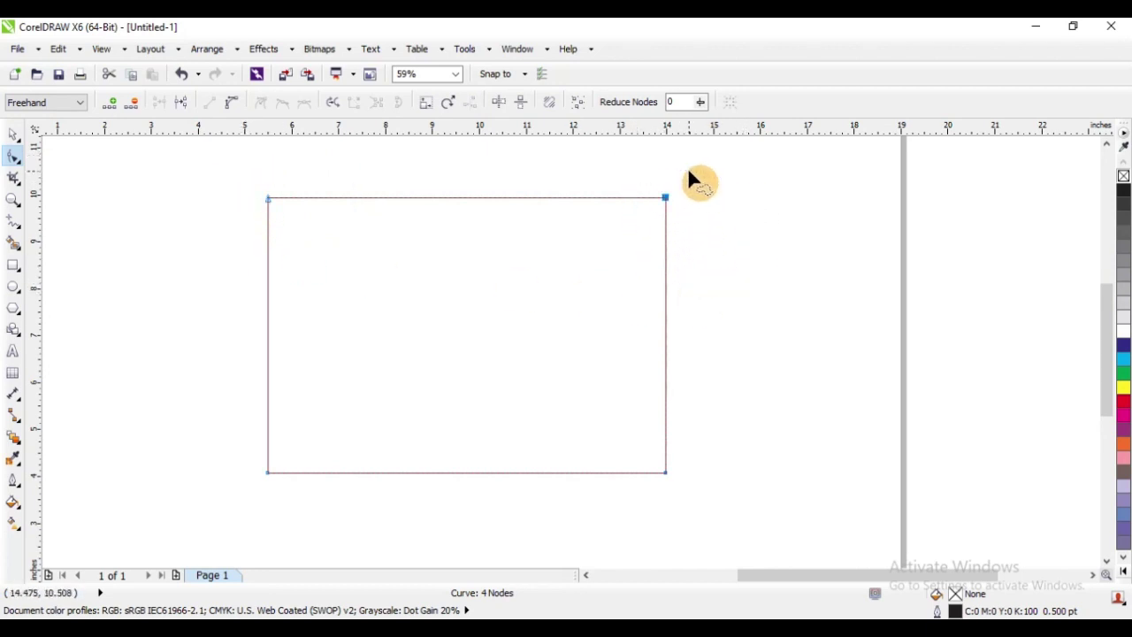
pyautogui.moveTo(204, 356)
pyautogui.mouseDown()
pyautogui.moveTo(289, 494)
pyautogui.moveTo(391, 389)
pyautogui.moveTo(203, 316)
pyautogui.mouseUp()
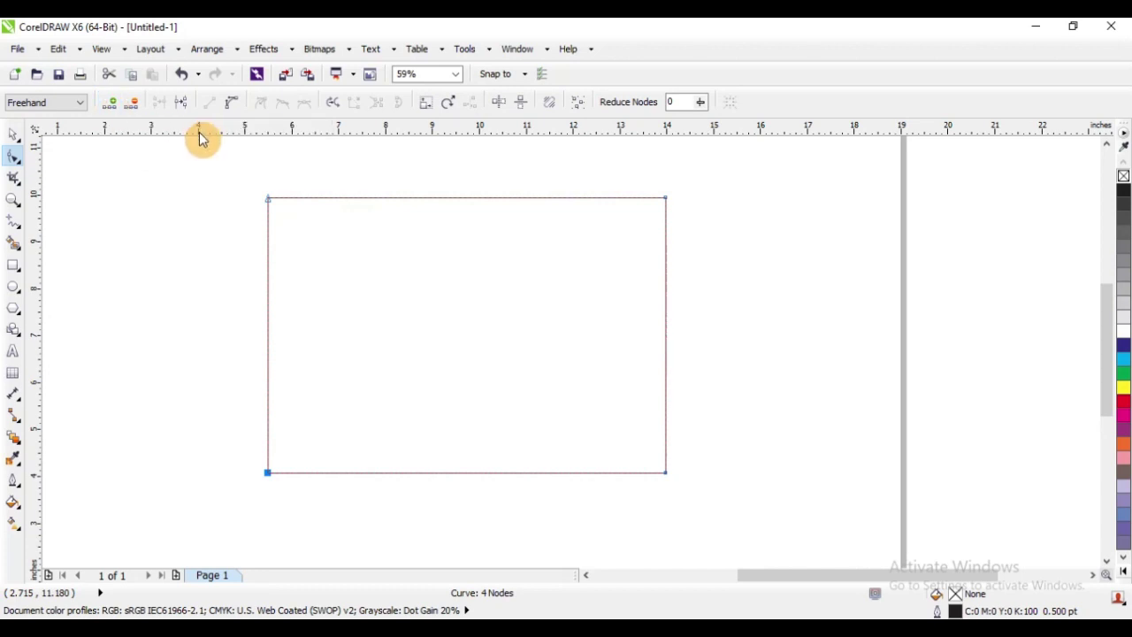
# Pick the curve's corner nodes individually: upper-left, upper-right, lower-right and lower-left
pyautogui.click(318, 197)
pyautogui.scroll(3, 324, 190)
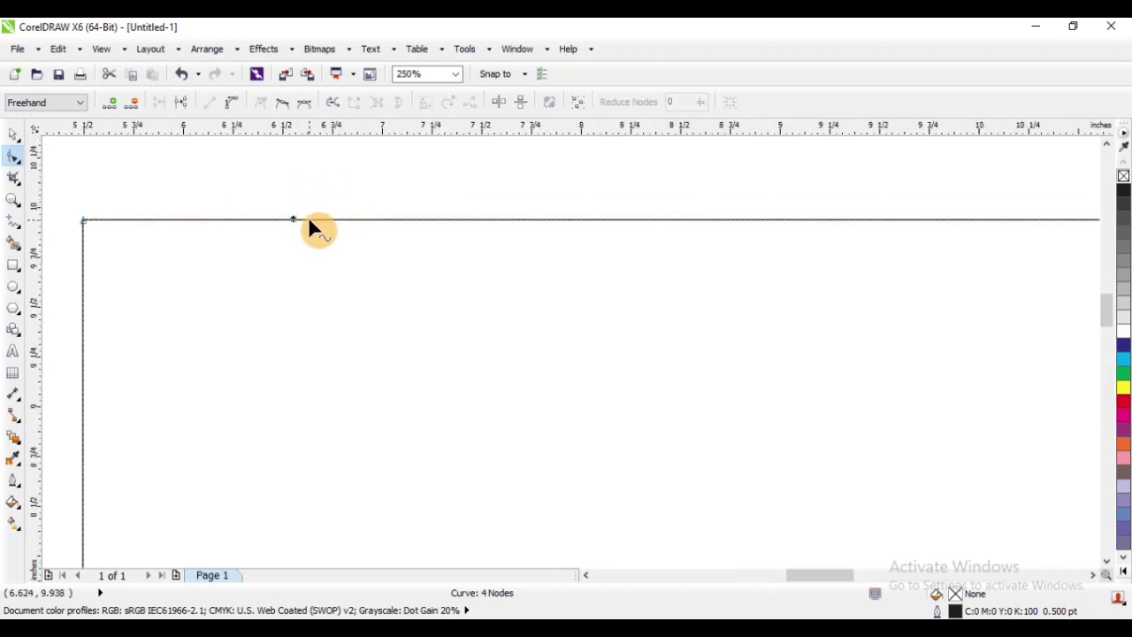
pyautogui.click(82, 218)
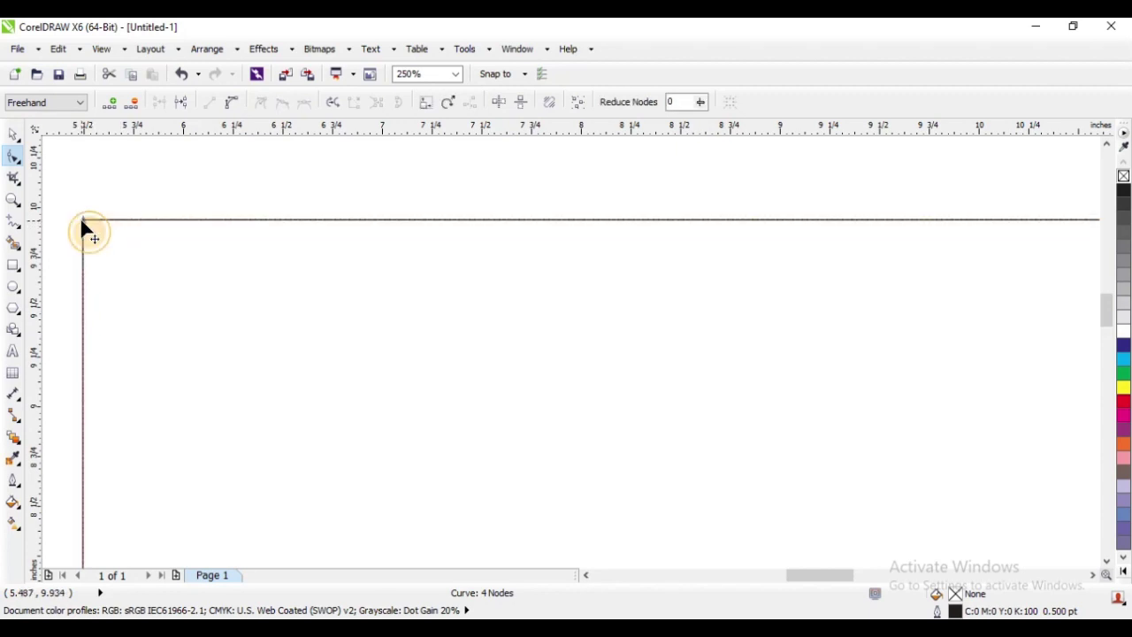
pyautogui.scroll(-3, 79, 217)
pyautogui.click(535, 195)
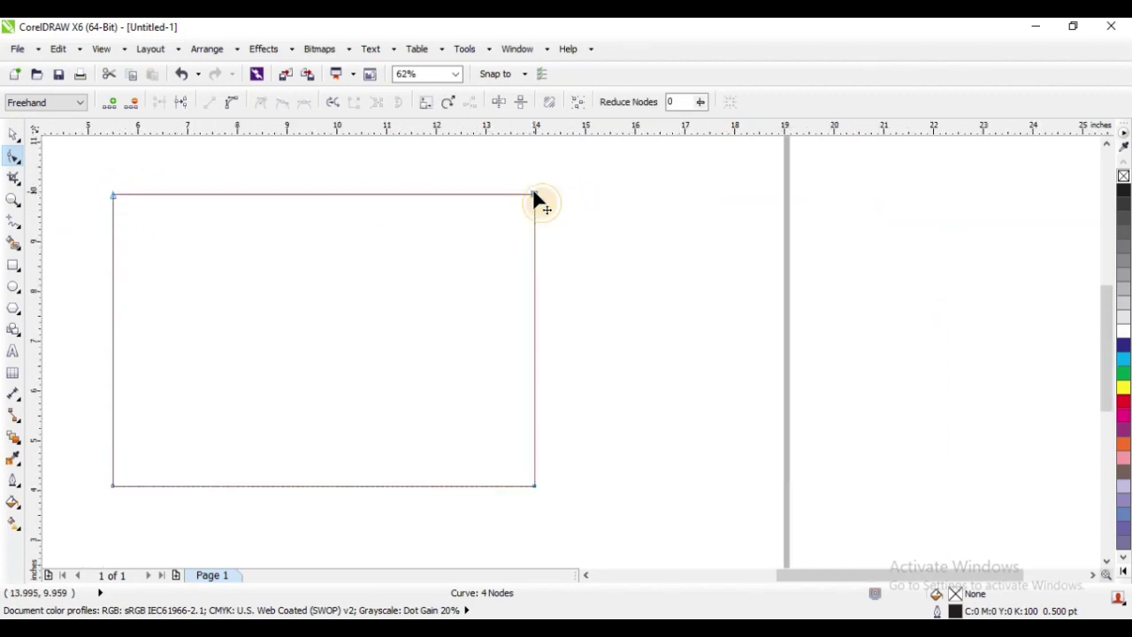
pyautogui.click(534, 484)
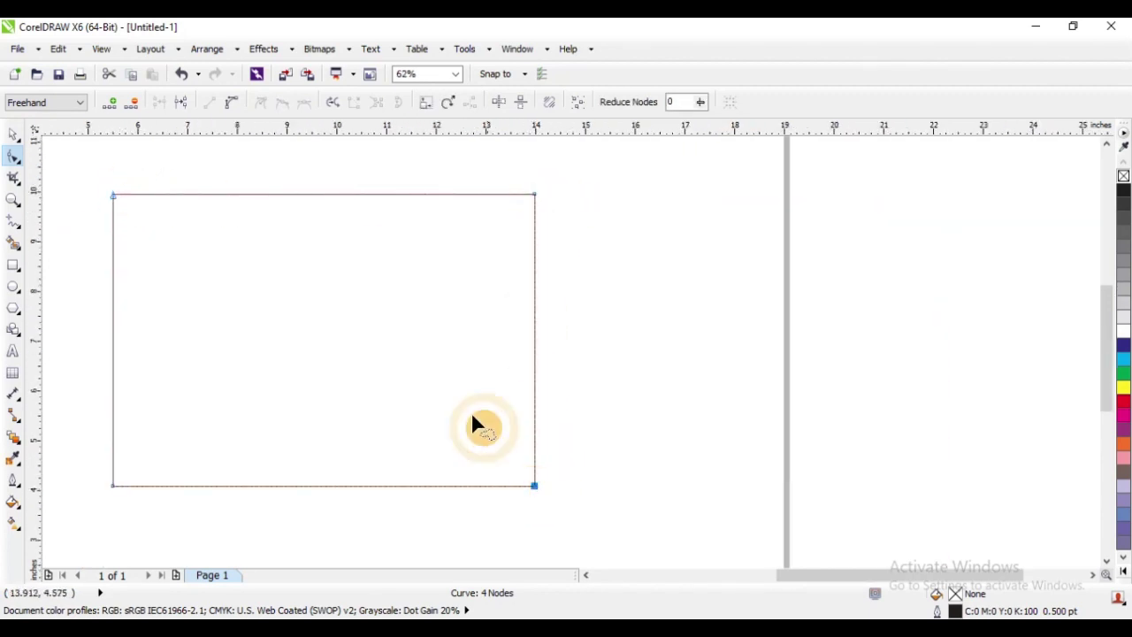
pyautogui.click(113, 485)
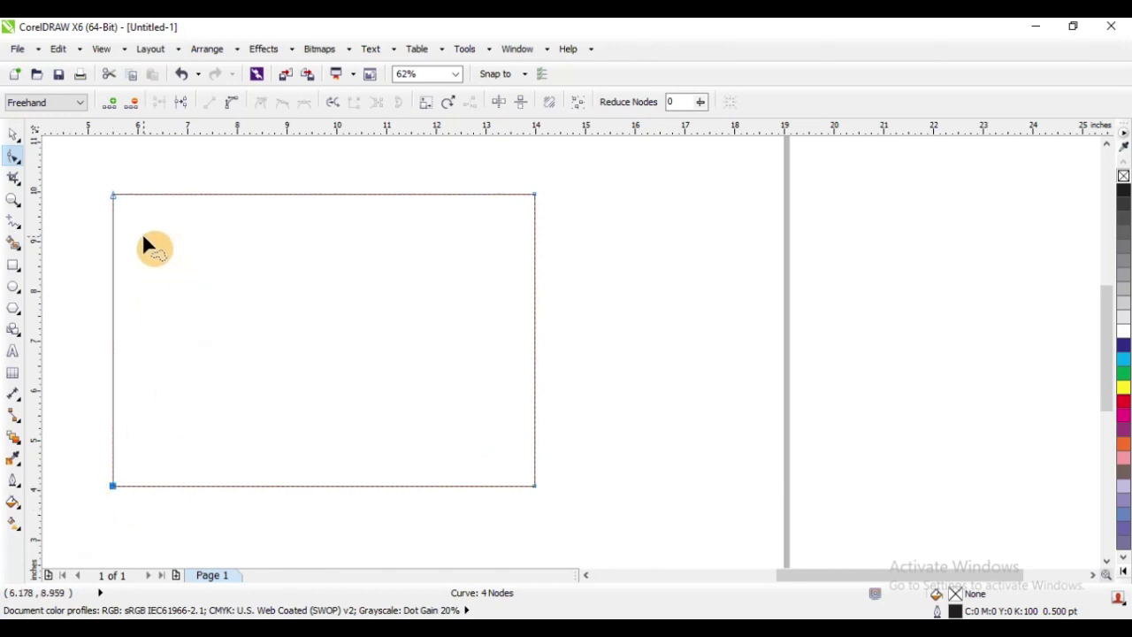
# Add a node on the rectangle's top edge at about 8.3 inches horizontally and raise it about 1 inch
pyautogui.click(112, 194)
pyautogui.doubleClick(251, 196)
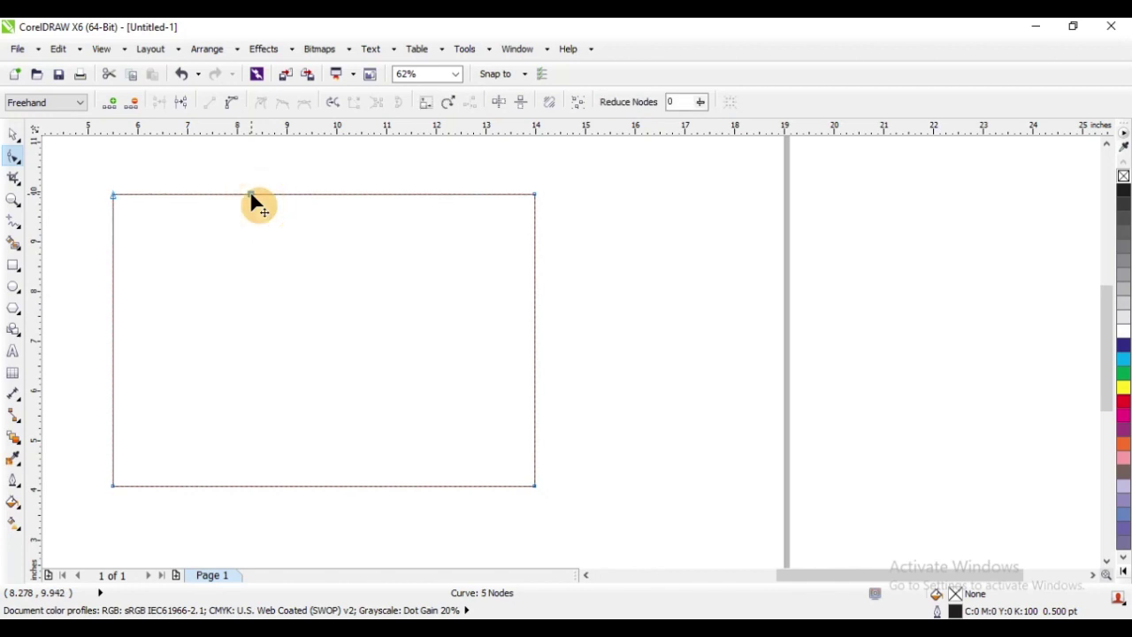
pyautogui.scroll(3, 246, 196)
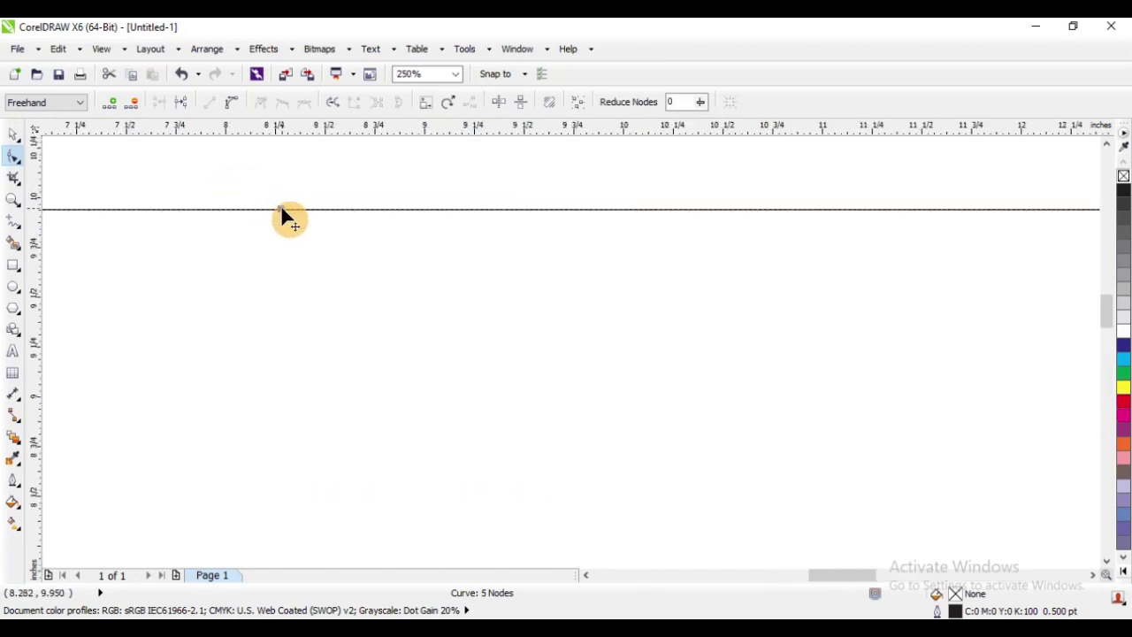
pyautogui.scroll(-3, 264, 243)
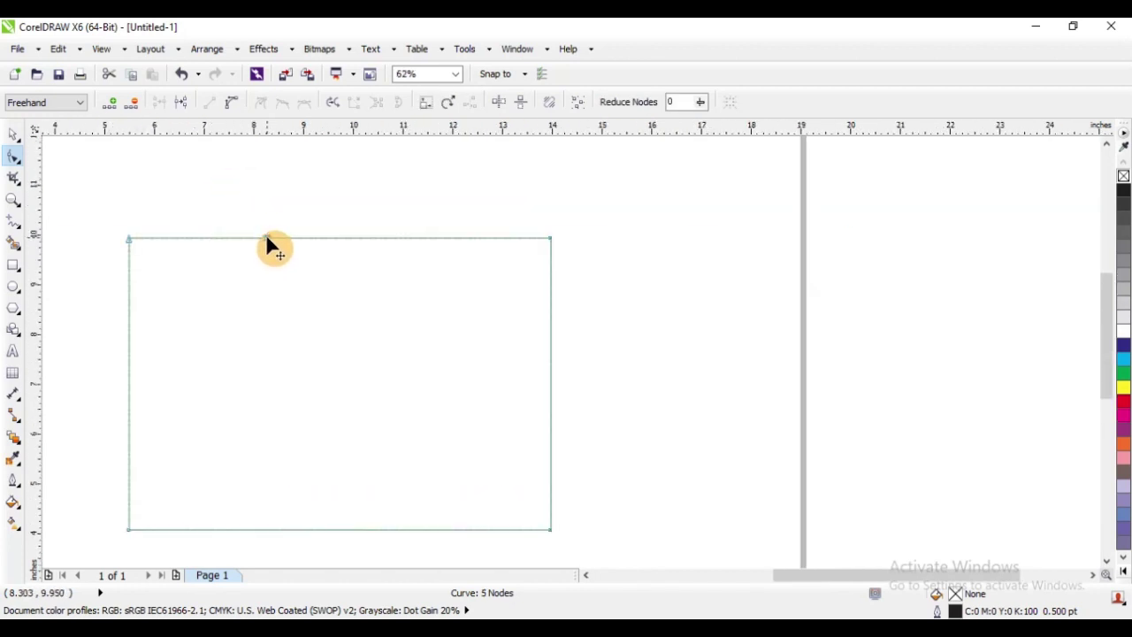
pyautogui.moveTo(267, 236); pyautogui.dragTo(264, 189)
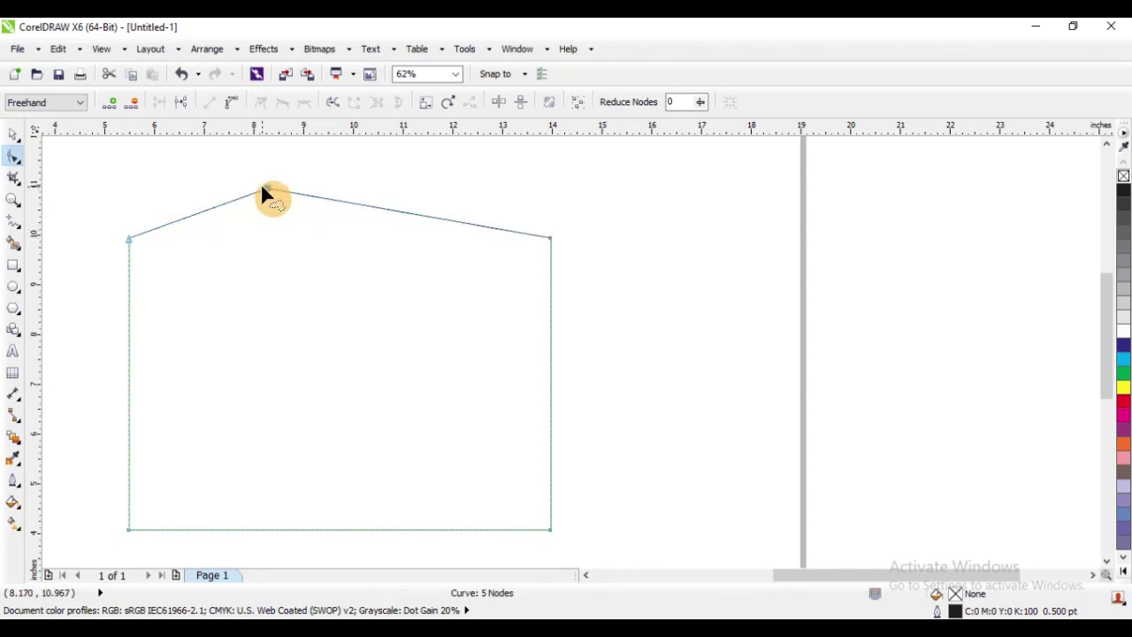
# Delete the raised node from the shape's top edge
pyautogui.click(267, 189)
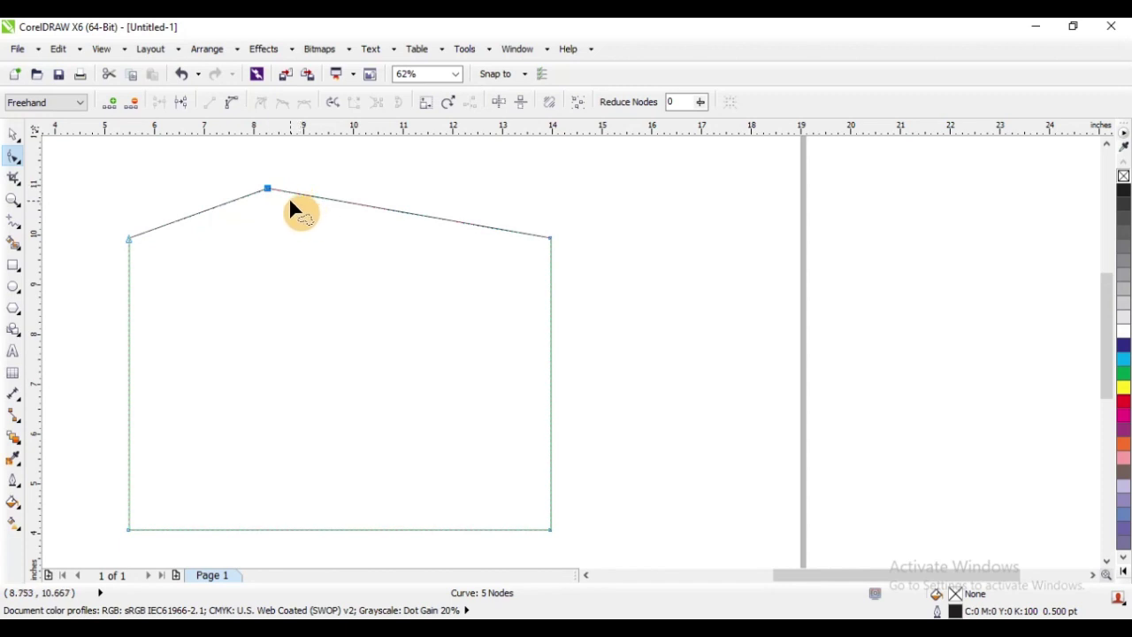
pyautogui.click(131, 106)
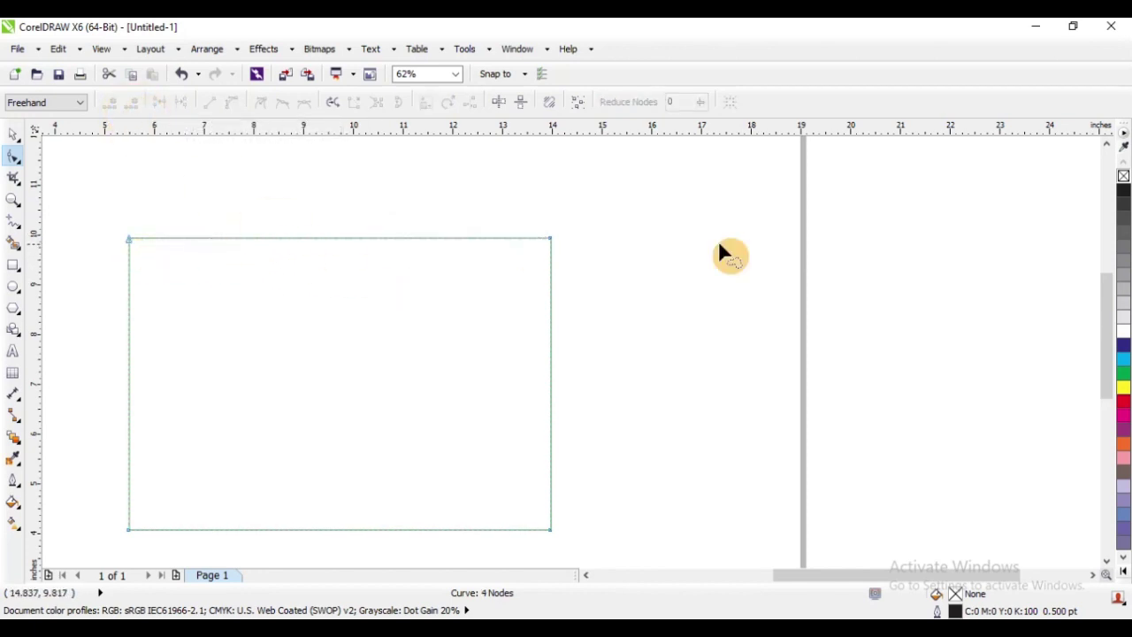
# Delete the rectangle's upper-right corner node and undo the deletion
pyautogui.click(549, 238)
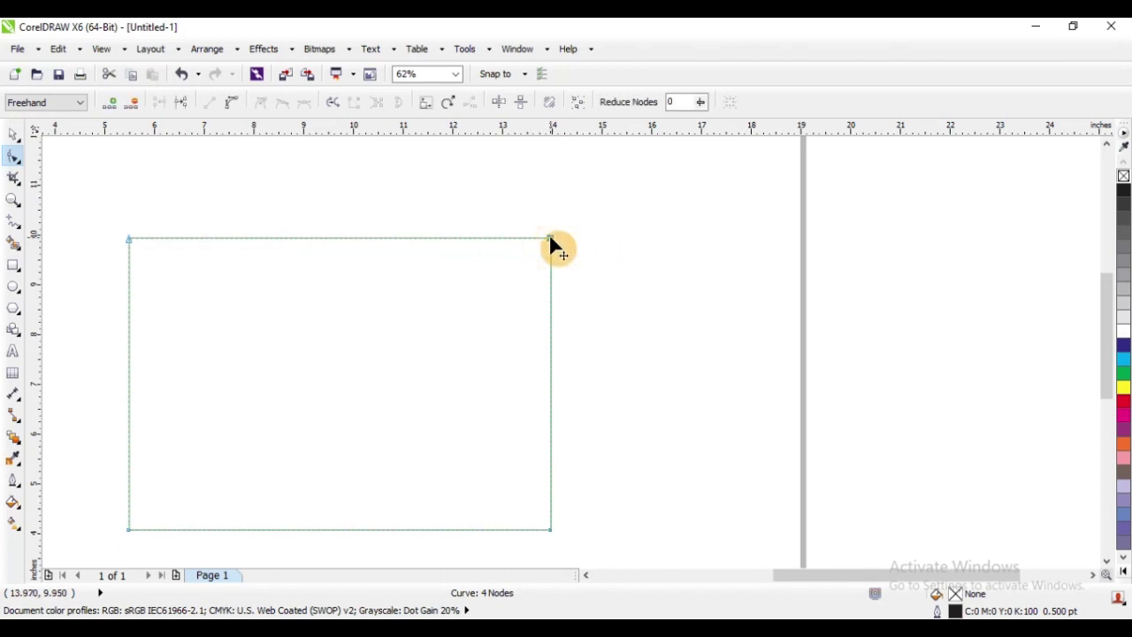
pyautogui.click(132, 106)
pyautogui.scroll(-1, 306, 265)
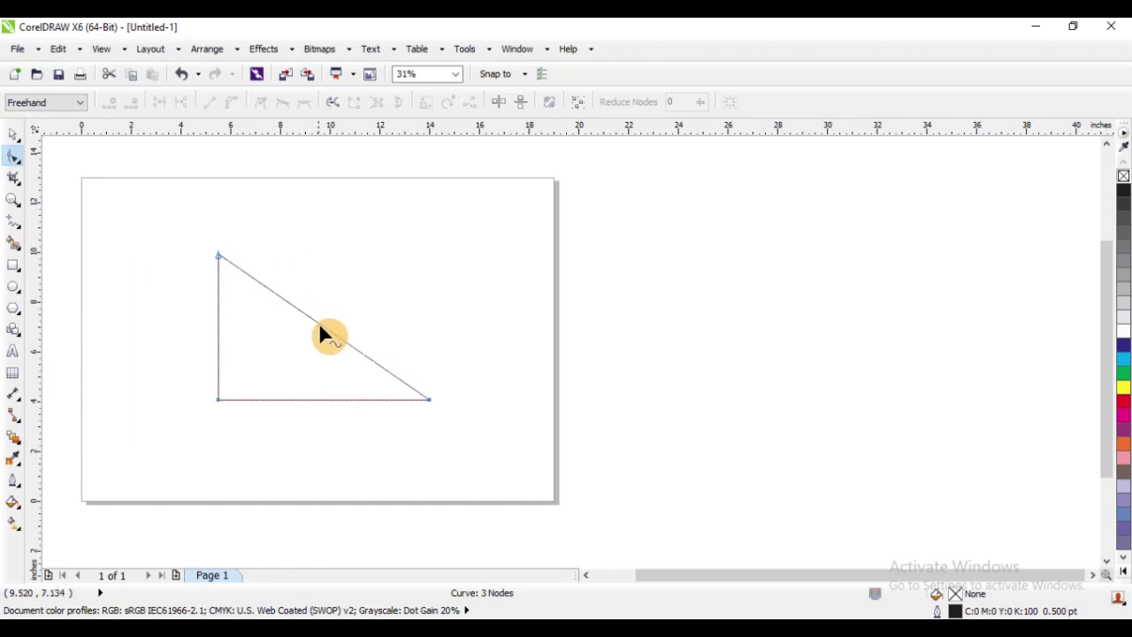
pyautogui.hotkey('ctrl', 'z')
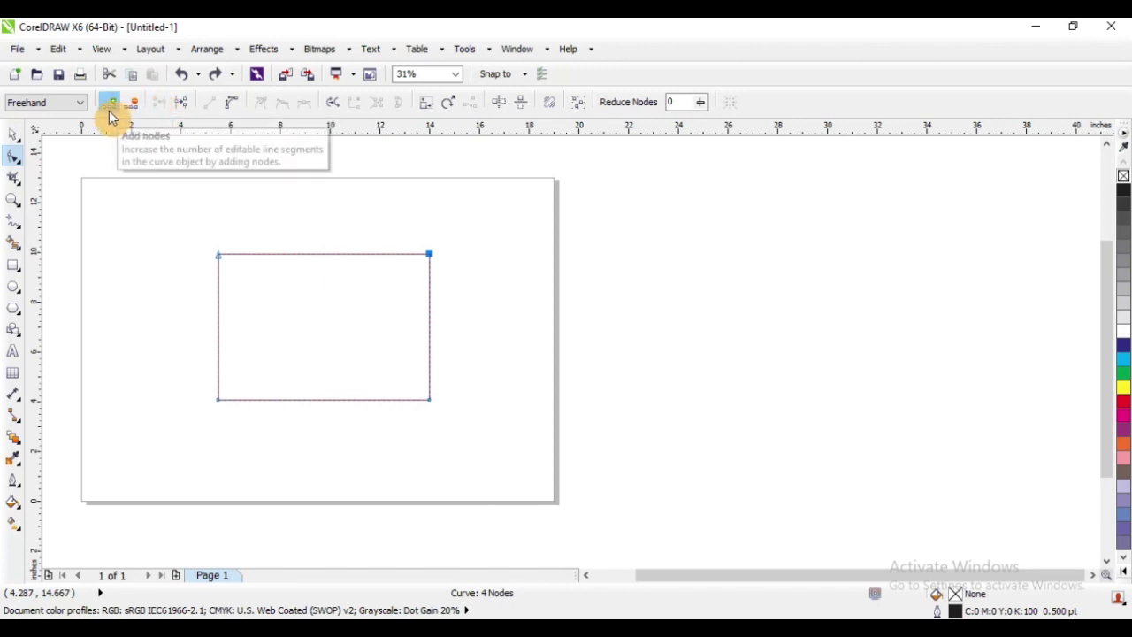
# Add a node on the top edge at about 10.5 inches horizontally and pull it up about 0.1 inch
pyautogui.scroll(2, 323, 252)
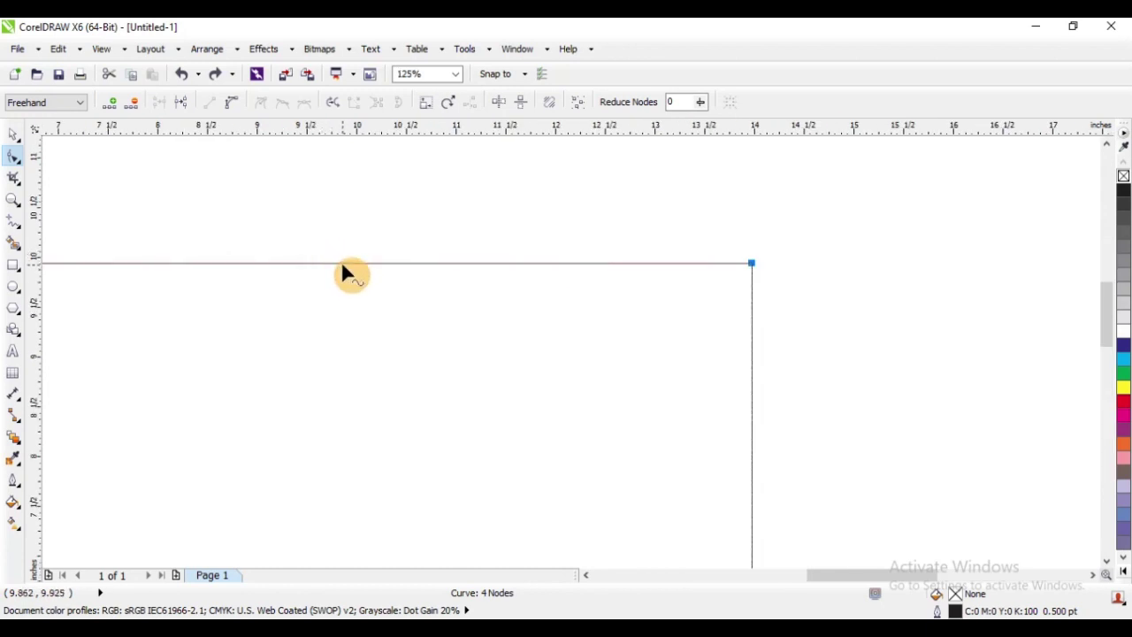
pyautogui.click(344, 263)
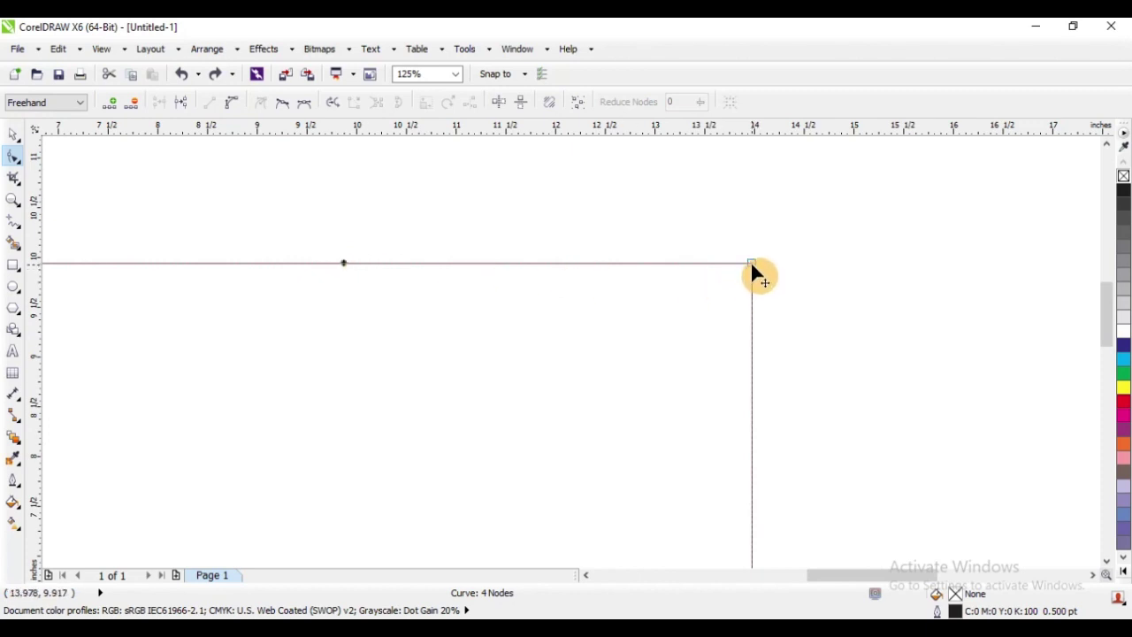
pyautogui.doubleClick(406, 264)
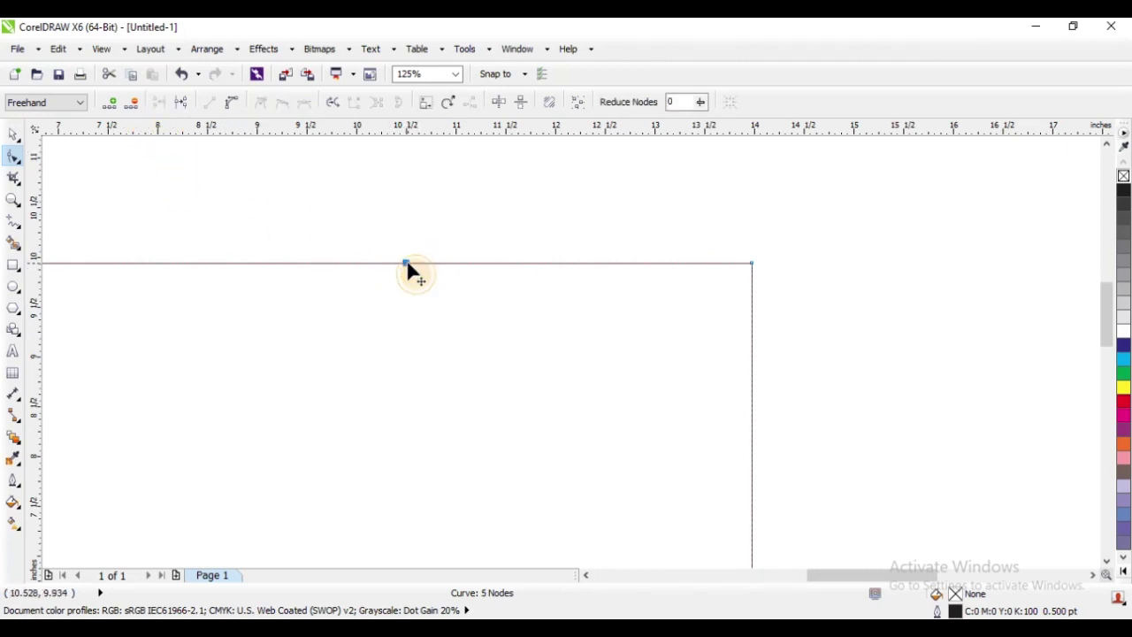
pyautogui.moveTo(407, 264)
pyautogui.mouseDown()
pyautogui.moveTo(405, 198)
pyautogui.moveTo(397, 252)
pyautogui.mouseUp()
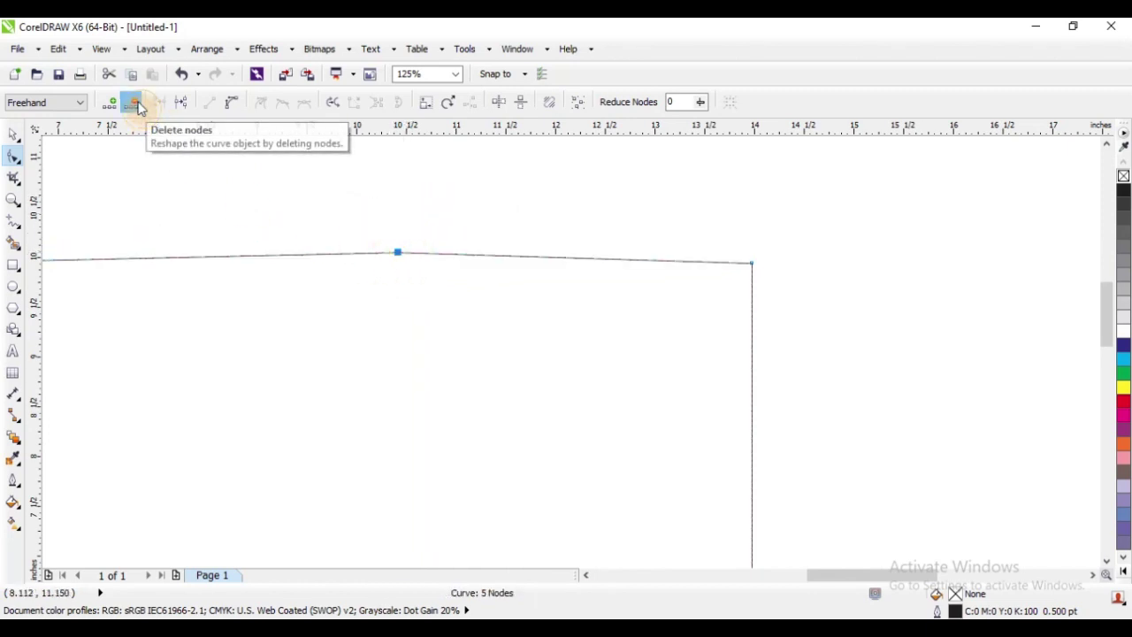
# Delete the slightly raised node so the top edge is a single segment between the corners
pyautogui.click(139, 107)
pyautogui.scroll(-4, 454, 265)
pyautogui.scroll(2, 456, 251)
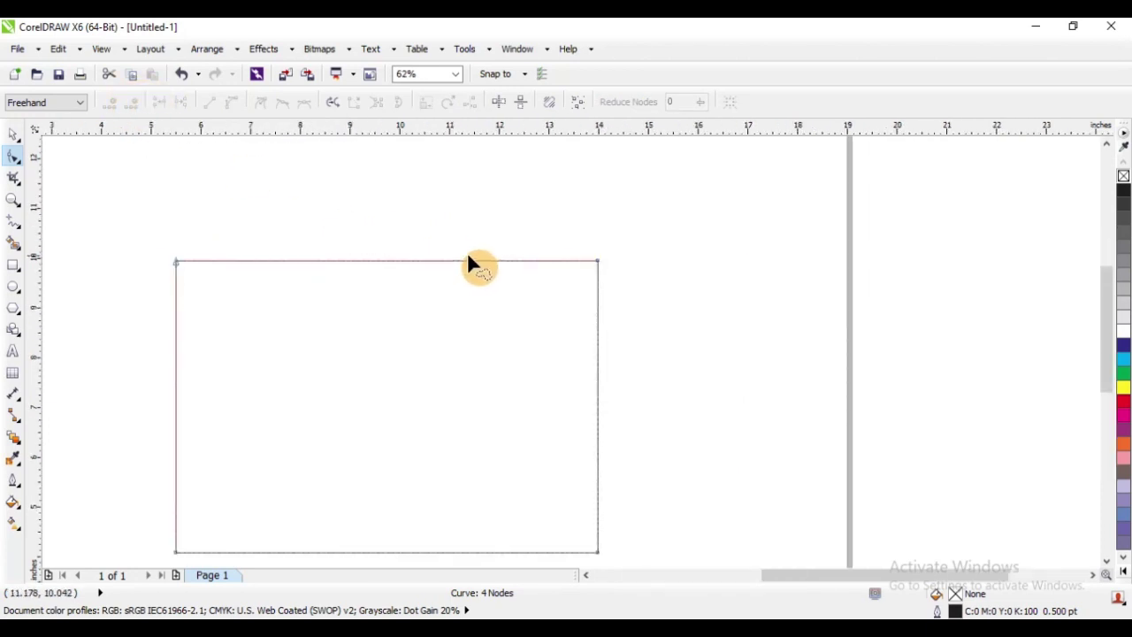
# Set the node selection mode to Rectangular and marquee-select the upper-left corner node
pyautogui.moveTo(104, 209)
pyautogui.mouseDown()
pyautogui.moveTo(132, 253)
pyautogui.moveTo(181, 288)
pyautogui.mouseUp()
pyautogui.click(45, 105)
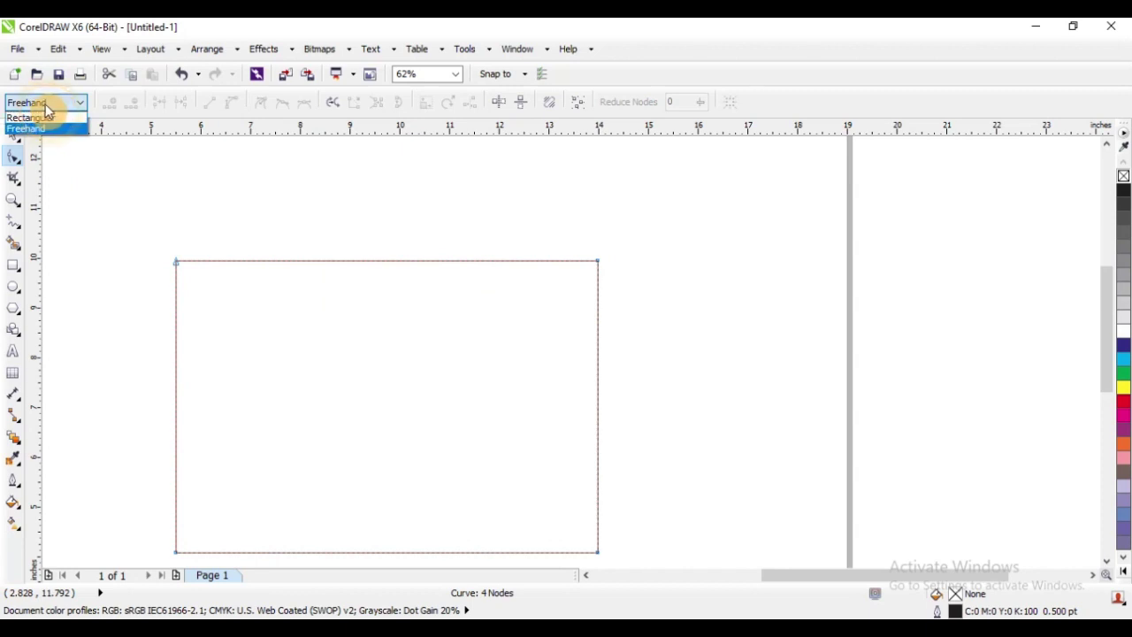
pyautogui.click(44, 117)
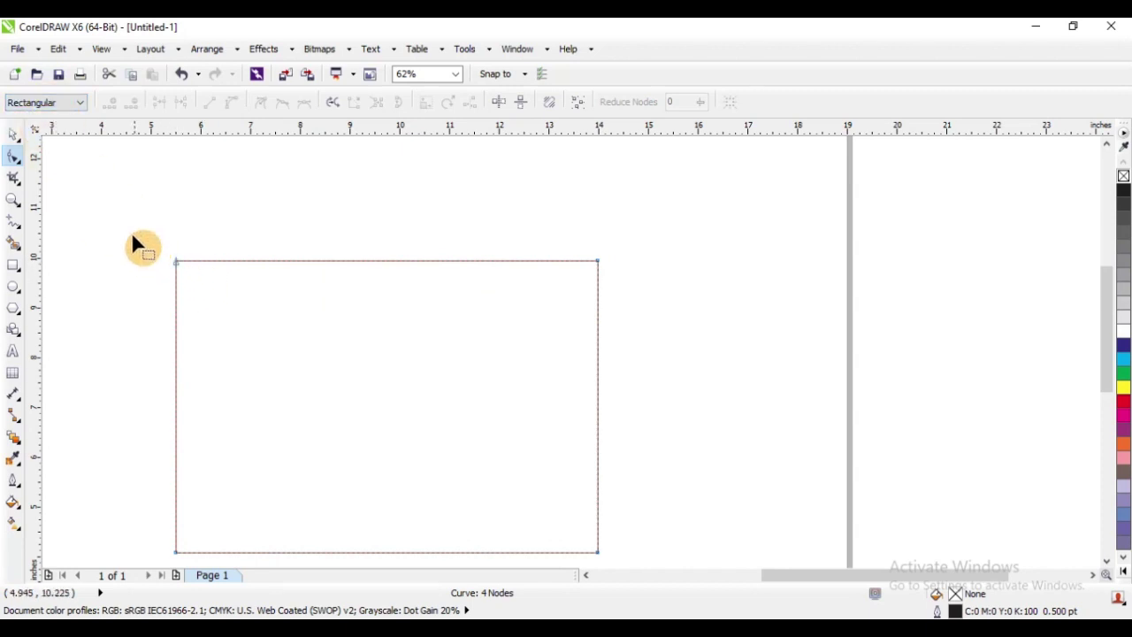
pyautogui.moveTo(105, 214); pyautogui.dragTo(266, 341)
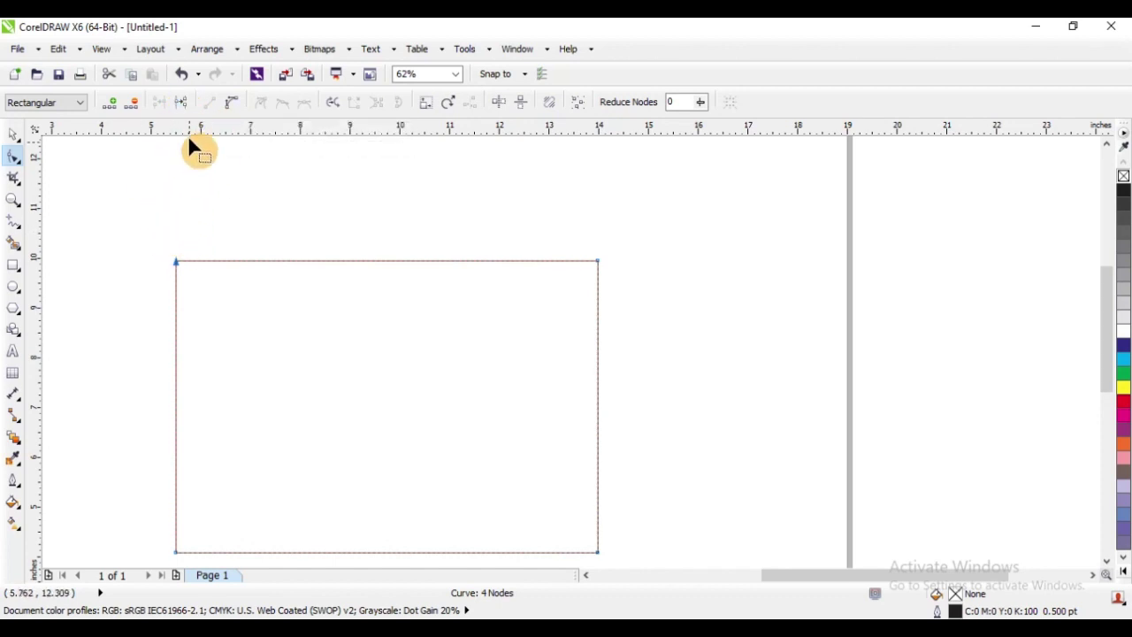
# Break the curve at the upper-left corner, pull its ends apart, and rejoin the two end nodes
pyautogui.click(182, 107)
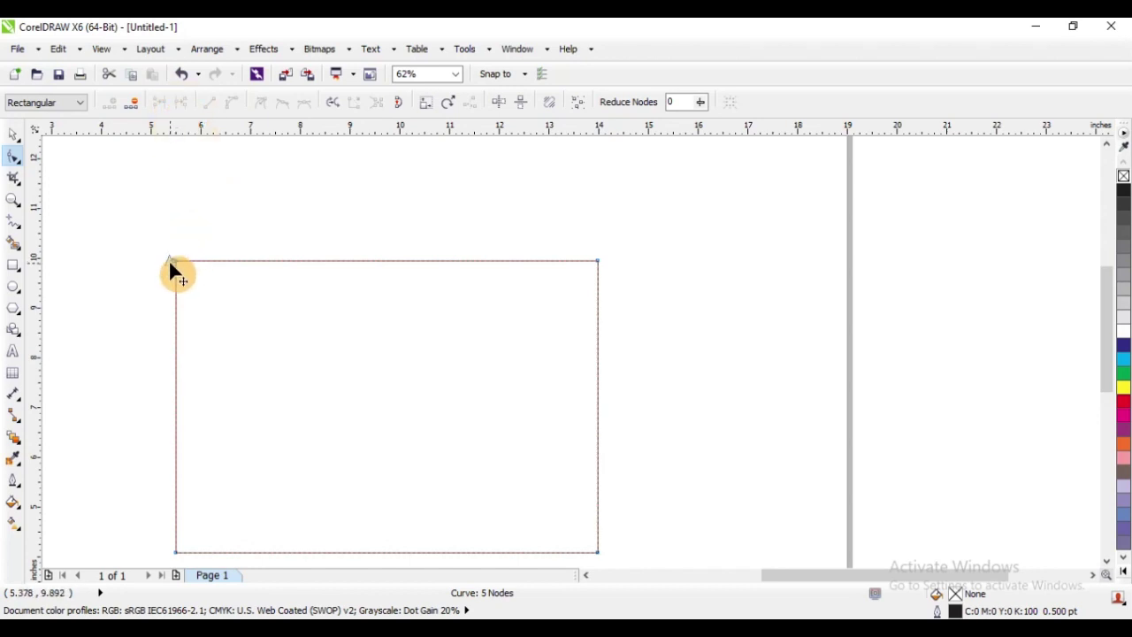
pyautogui.moveTo(174, 261)
pyautogui.mouseDown()
pyautogui.moveTo(209, 195)
pyautogui.moveTo(140, 263)
pyautogui.moveTo(171, 260)
pyautogui.moveTo(227, 209)
pyautogui.moveTo(203, 253)
pyautogui.moveTo(180, 256)
pyautogui.mouseUp()
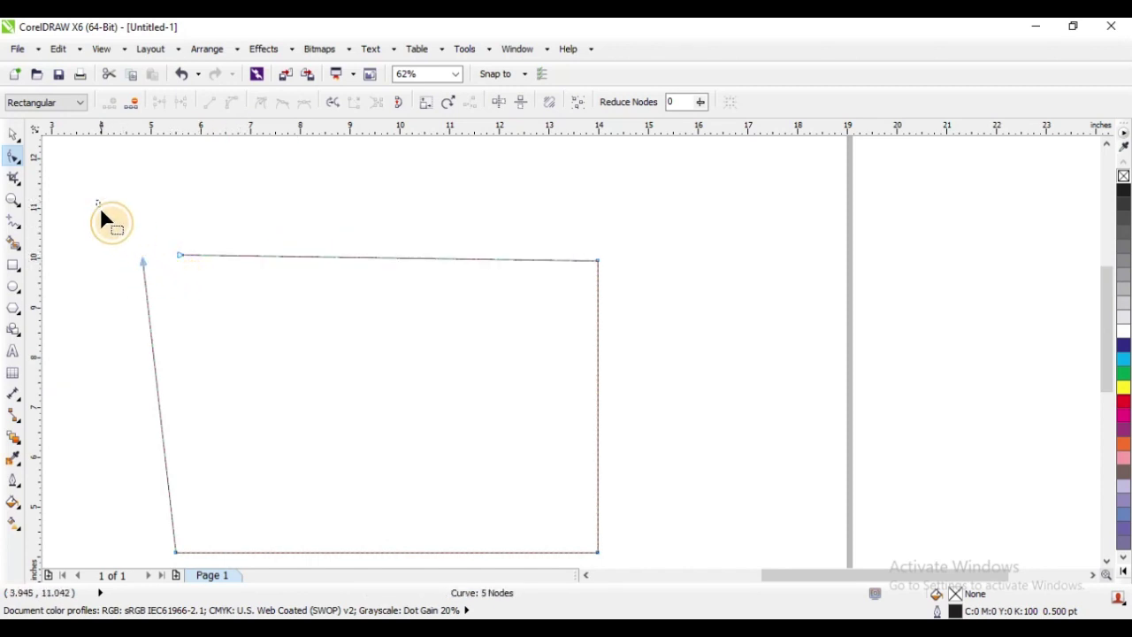
pyautogui.moveTo(96, 199); pyautogui.dragTo(223, 314)
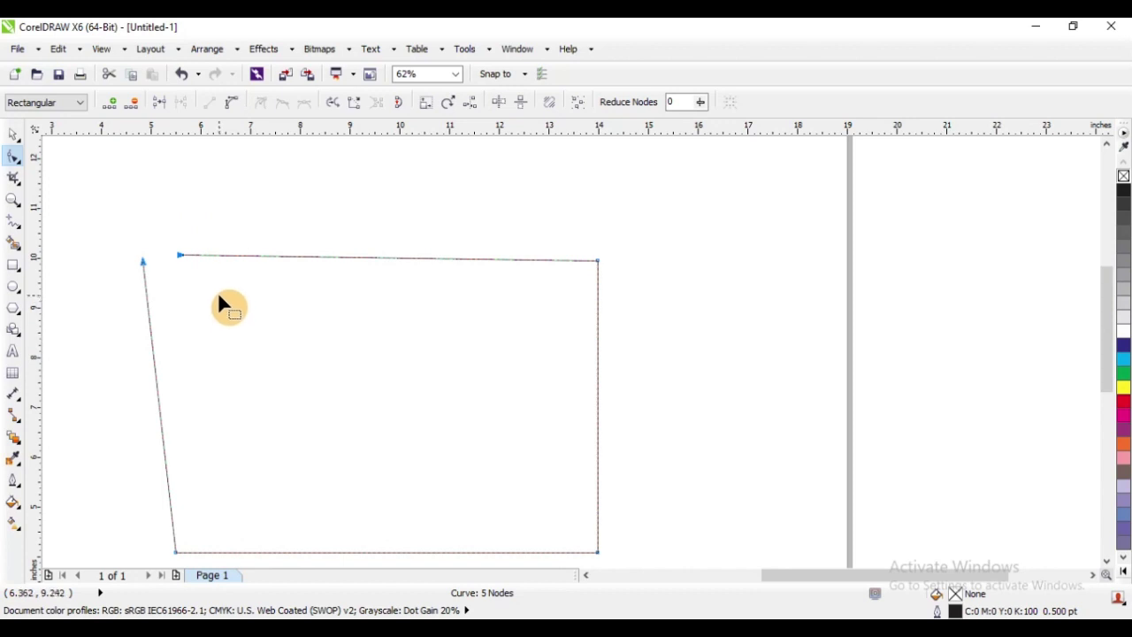
pyautogui.click(160, 107)
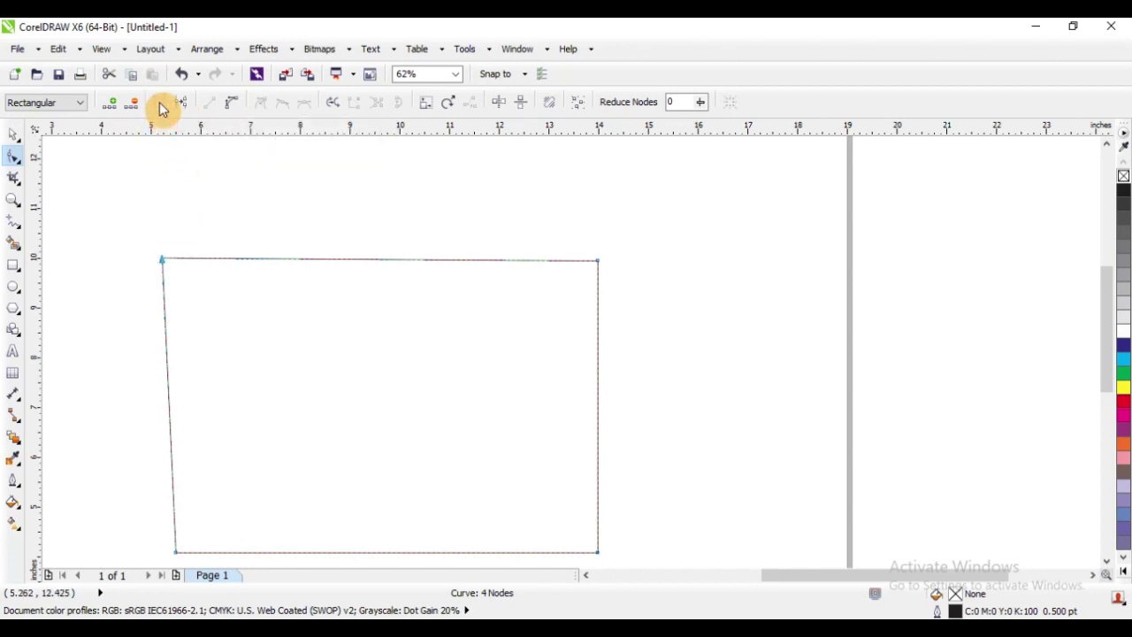
# Undo the join, the node moves and the break at the upper-left corner
pyautogui.hotkey('ctrl', 'z')
pyautogui.hotkey('ctrl', 'z')
pyautogui.hotkey('ctrl', 'z')
pyautogui.hotkey('ctrl', 'z')
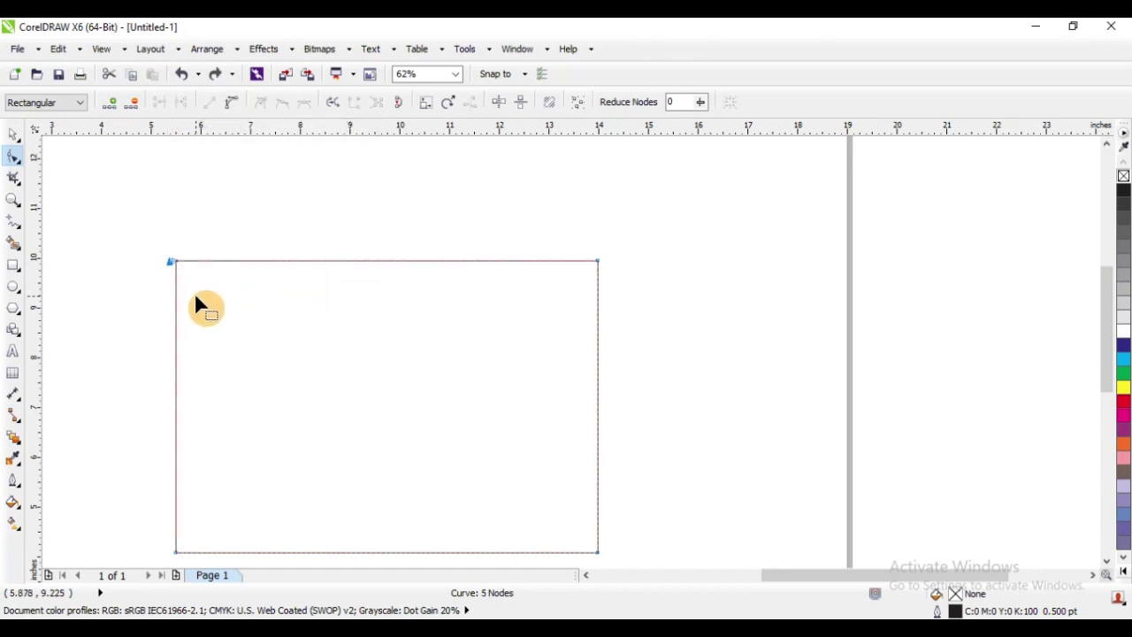
pyautogui.hotkey('ctrl', 'shift', 'z')
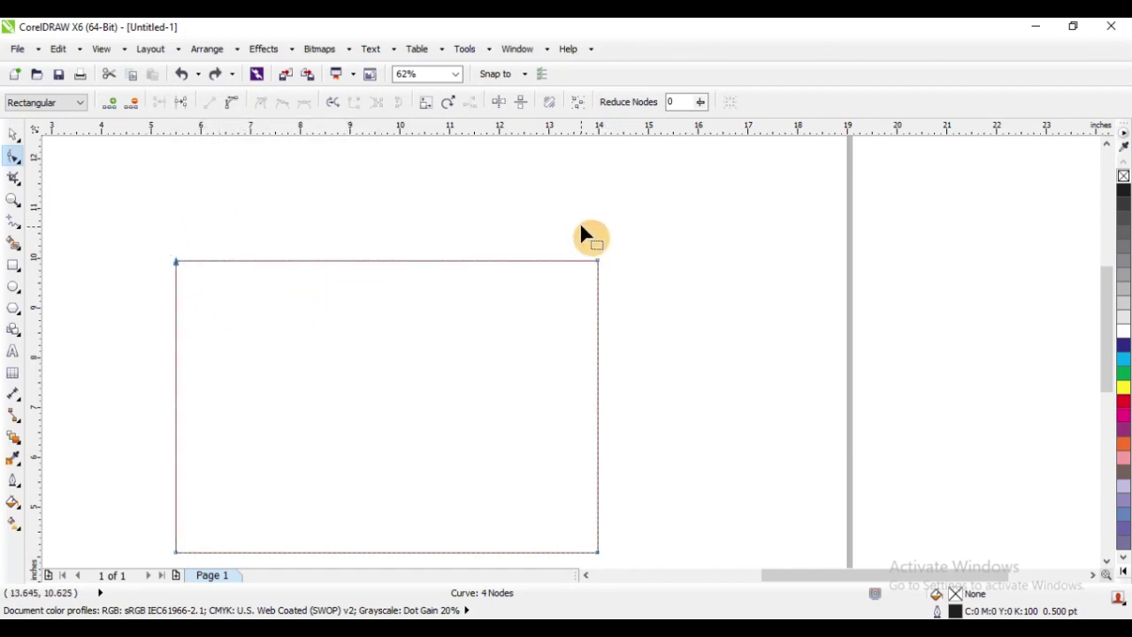
# Break the curve at the upper-right corner node and pull the top edge's end up and slightly left
pyautogui.moveTo(577, 224); pyautogui.dragTo(639, 318)
pyautogui.click(187, 104)
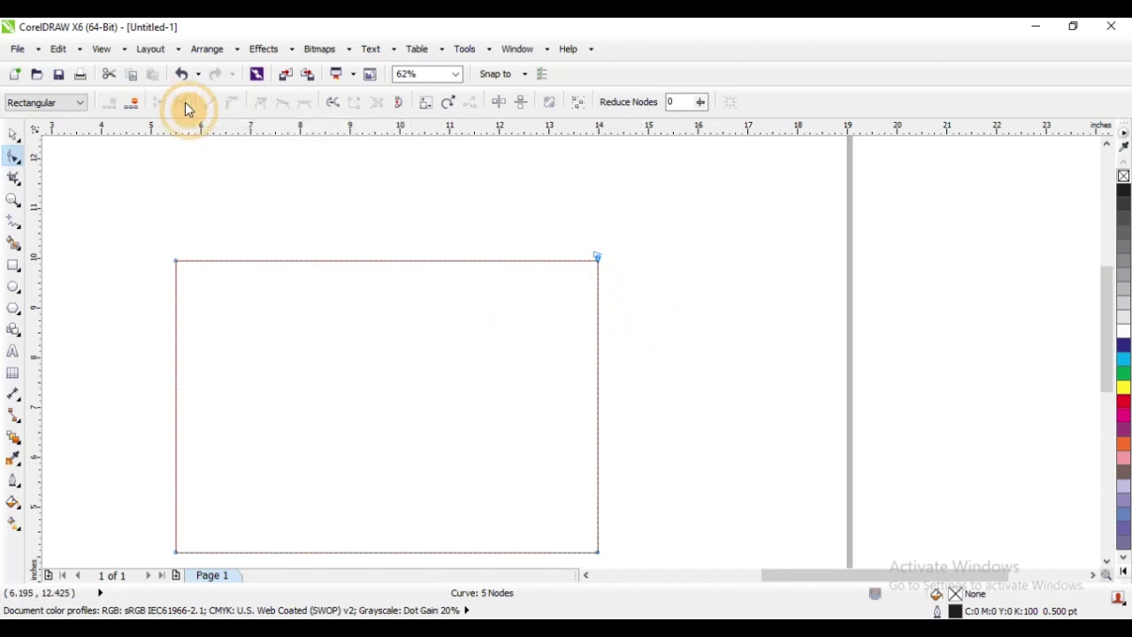
pyautogui.moveTo(597, 257); pyautogui.dragTo(578, 225)
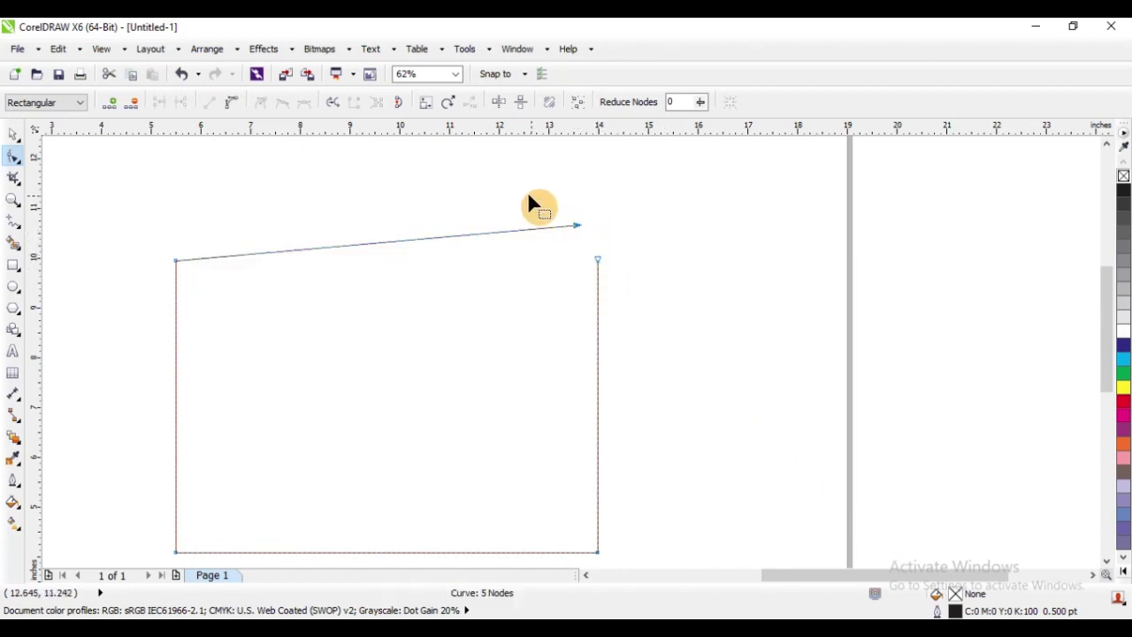
# Try joining the two upper-right end nodes and moving the joined corner out to about 16.9 inches horizontally, and undo both
pyautogui.moveTo(513, 177); pyautogui.dragTo(694, 344)
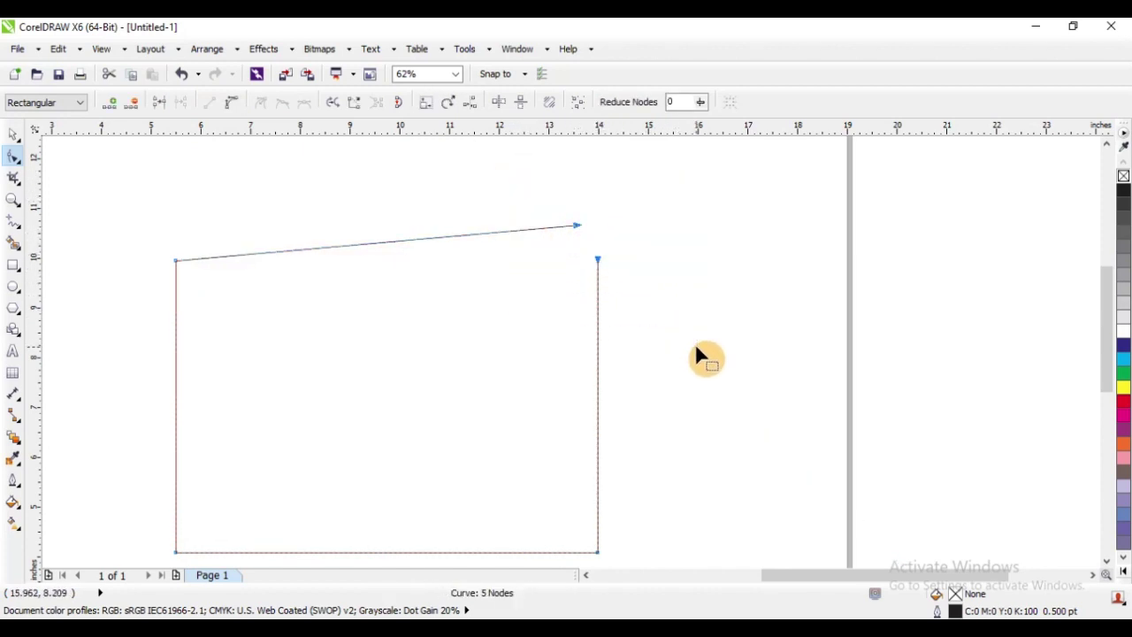
pyautogui.click(159, 107)
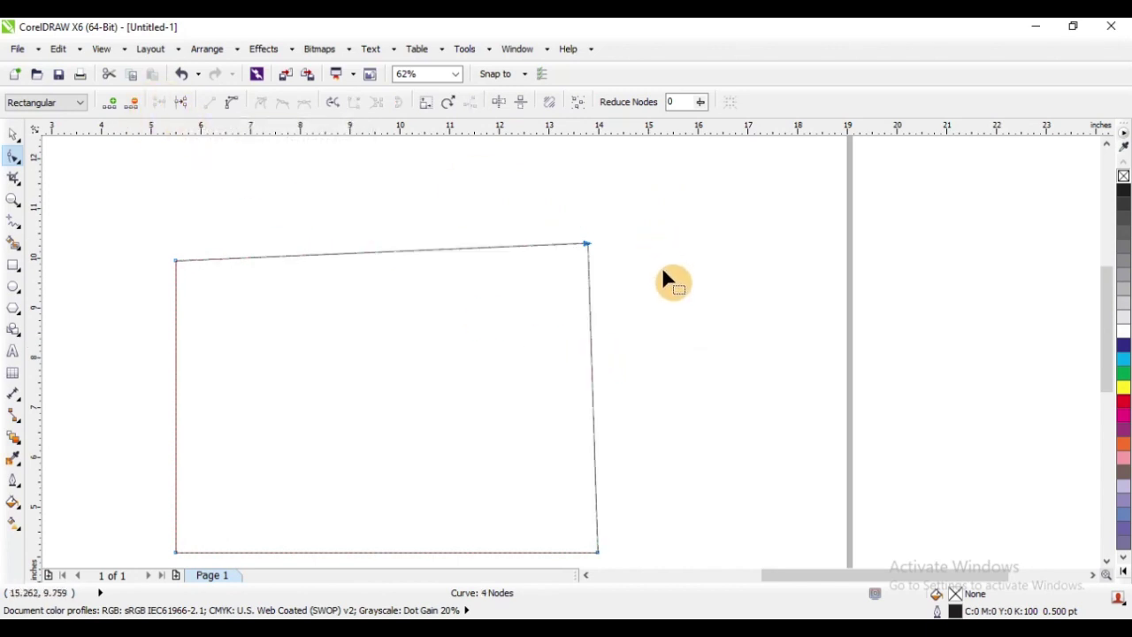
pyautogui.moveTo(587, 245); pyautogui.dragTo(745, 275)
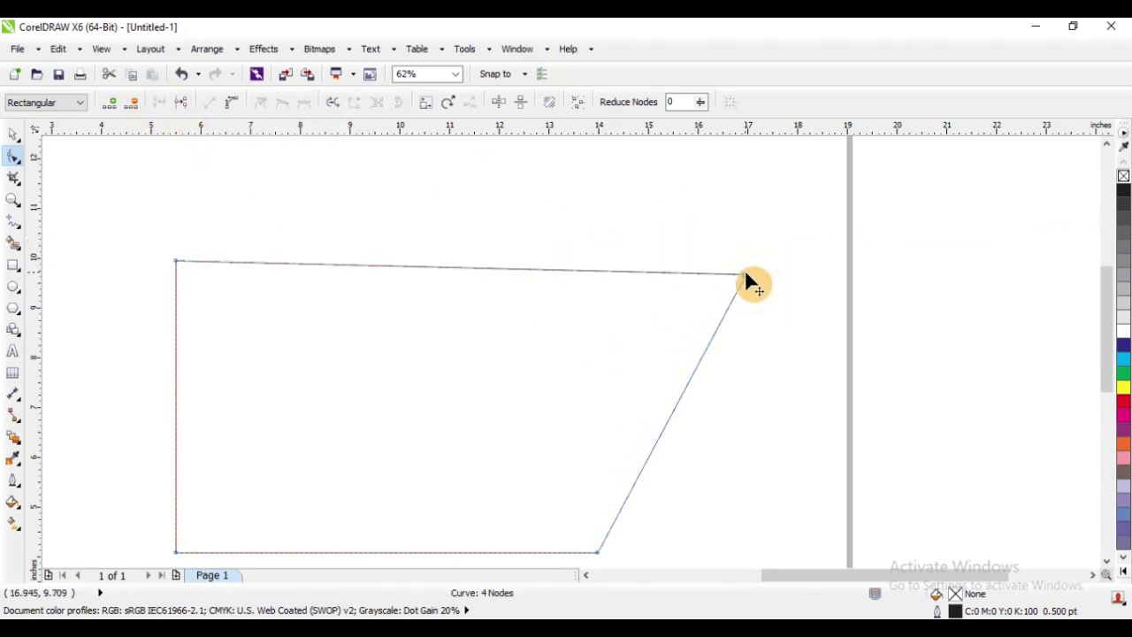
pyautogui.hotkey('ctrl', 'z')
pyautogui.hotkey('ctrl', 'z')
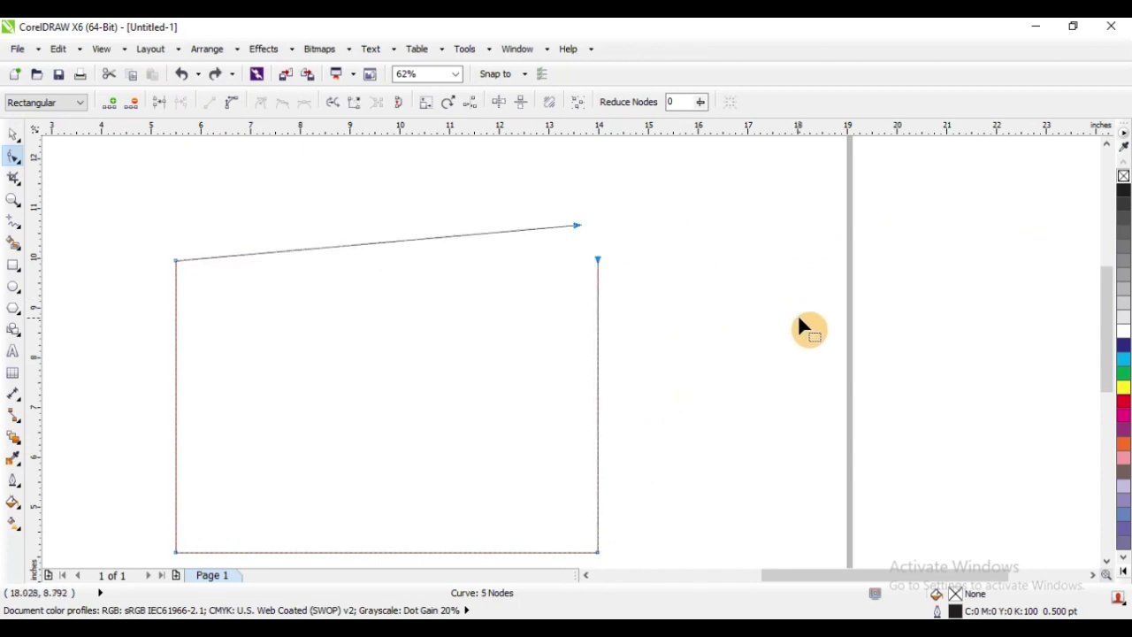
# Set the node selection mode to Freehand and join the two open end nodes at the upper right
pyautogui.click(67, 104)
pyautogui.click(35, 128)
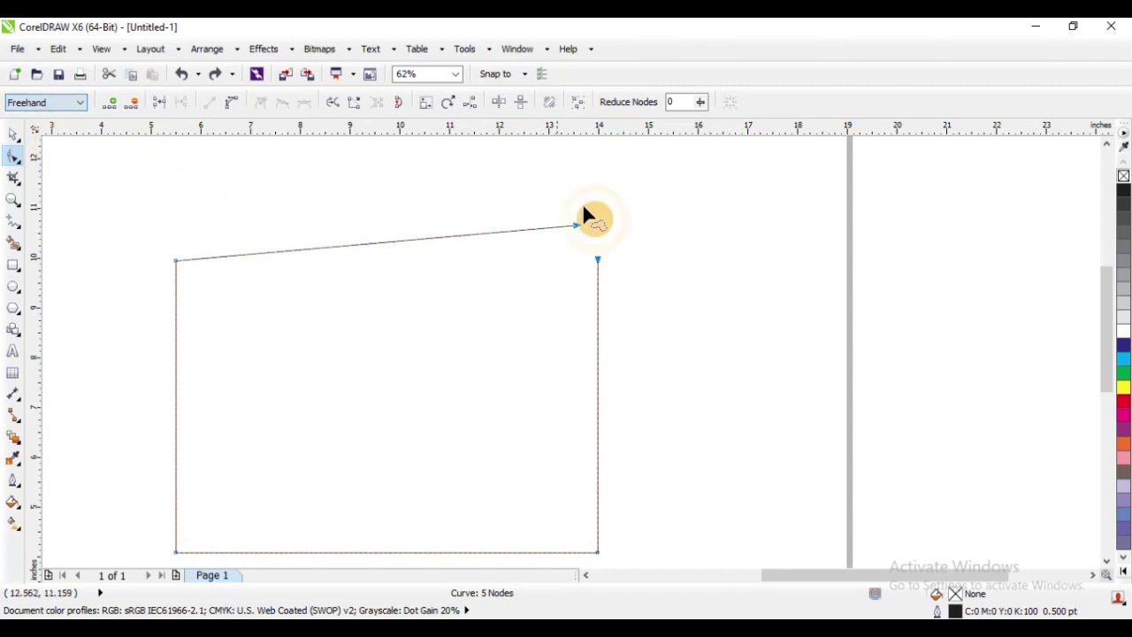
pyautogui.moveTo(531, 188)
pyautogui.mouseDown()
pyautogui.moveTo(540, 283)
pyautogui.moveTo(646, 306)
pyautogui.moveTo(645, 215)
pyautogui.moveTo(596, 220)
pyautogui.mouseUp()
pyautogui.click(159, 104)
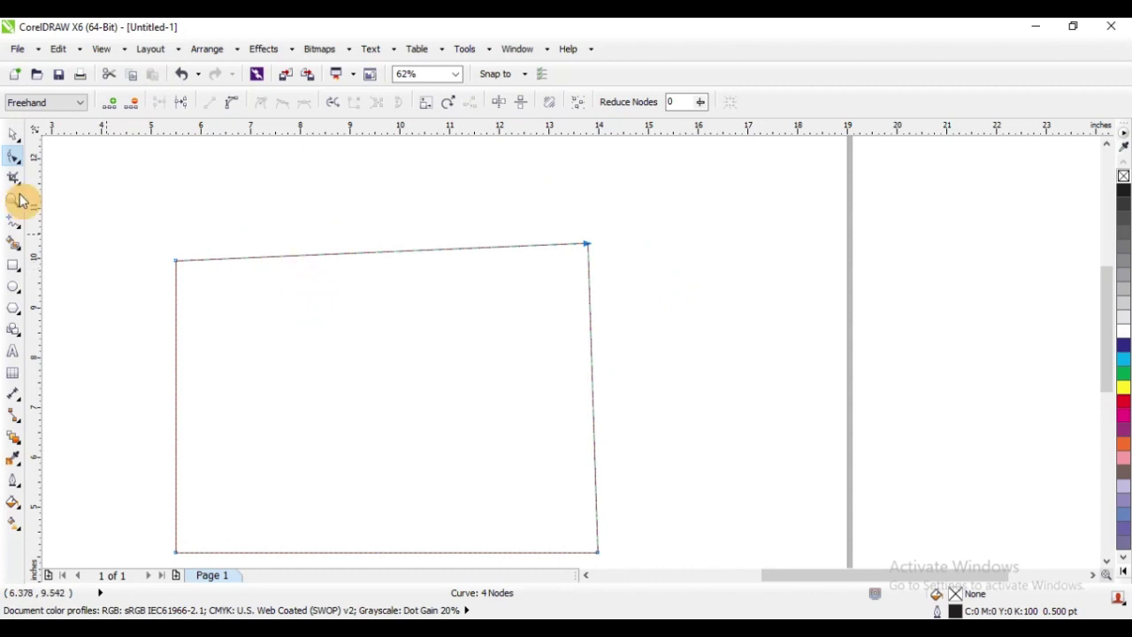
# Return to Rectangular selection mode, add a node near the left end of the top edge, and raise it about 1.8 inches
pyautogui.click(65, 105)
pyautogui.click(46, 117)
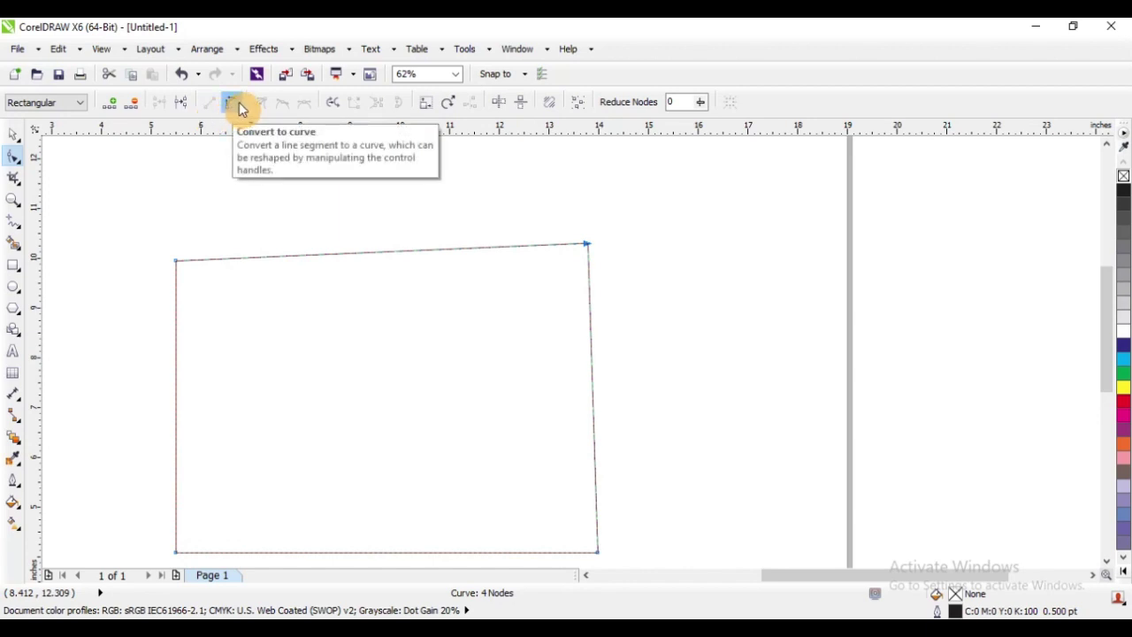
pyautogui.scroll(-2, 329, 260)
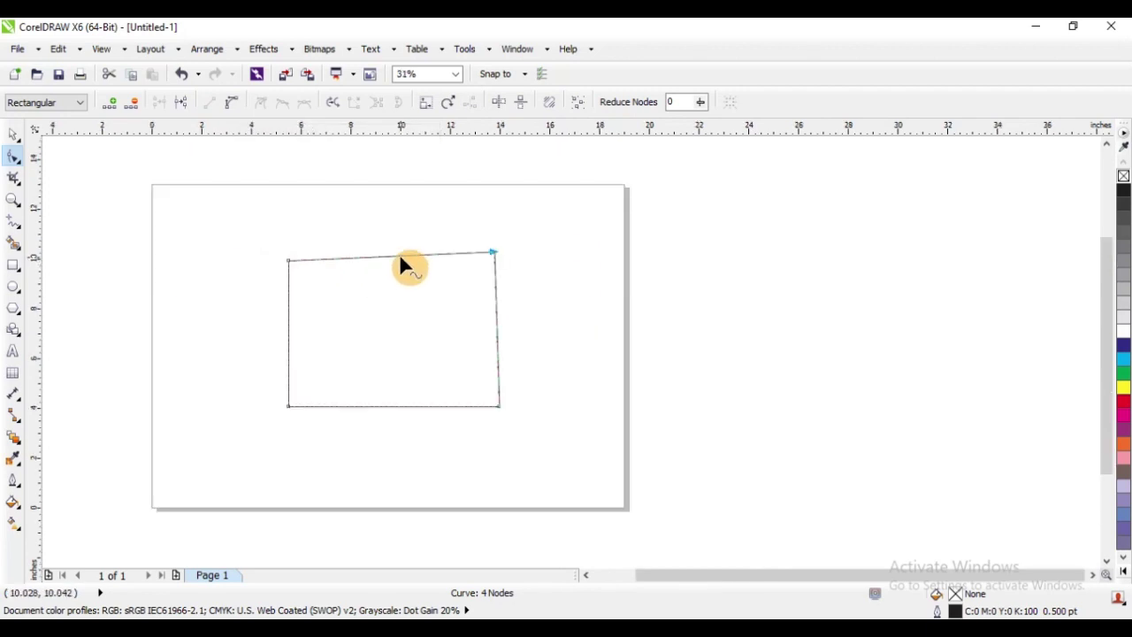
pyautogui.doubleClick(329, 259)
pyautogui.moveTo(329, 256); pyautogui.dragTo(329, 212)
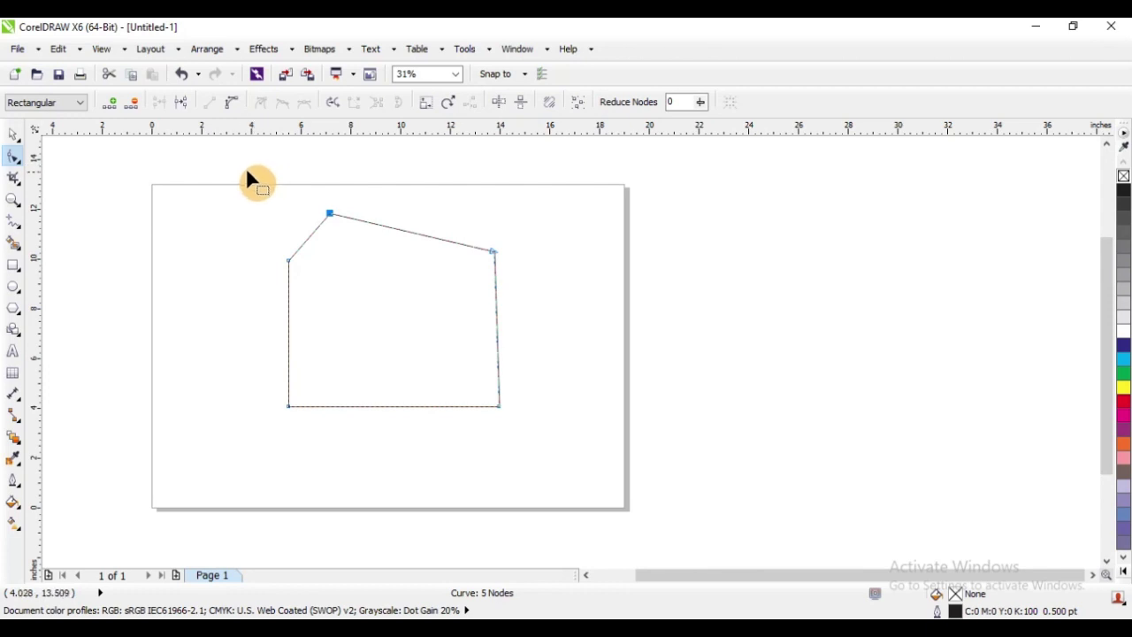
# Marquee-select the upper-left and raised nodes together, all five nodes of the curve, and finally only the raised node
pyautogui.moveTo(242, 169); pyautogui.dragTo(423, 320)
pyautogui.moveTo(249, 183); pyautogui.dragTo(555, 456)
pyautogui.moveTo(308, 195); pyautogui.dragTo(367, 241)
pyautogui.scroll(1, 322, 210)
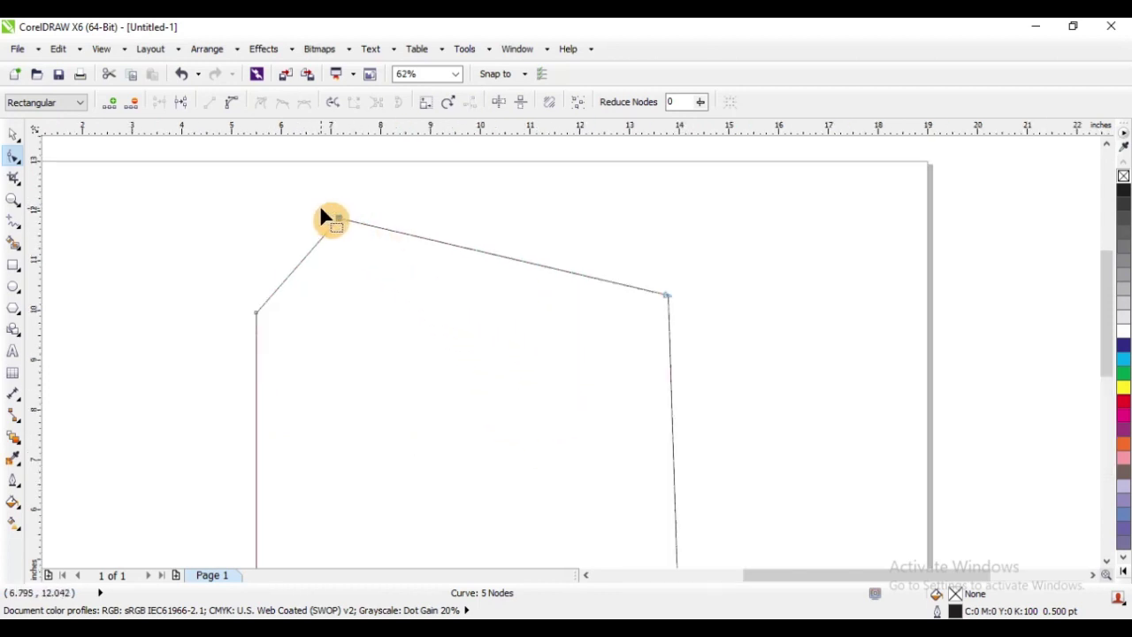
# Convert the slanted segment beside the upper-left corner to a curve and bend it into an S shape with its two handles
pyautogui.click(230, 108)
pyautogui.moveTo(313, 245); pyautogui.dragTo(271, 235)
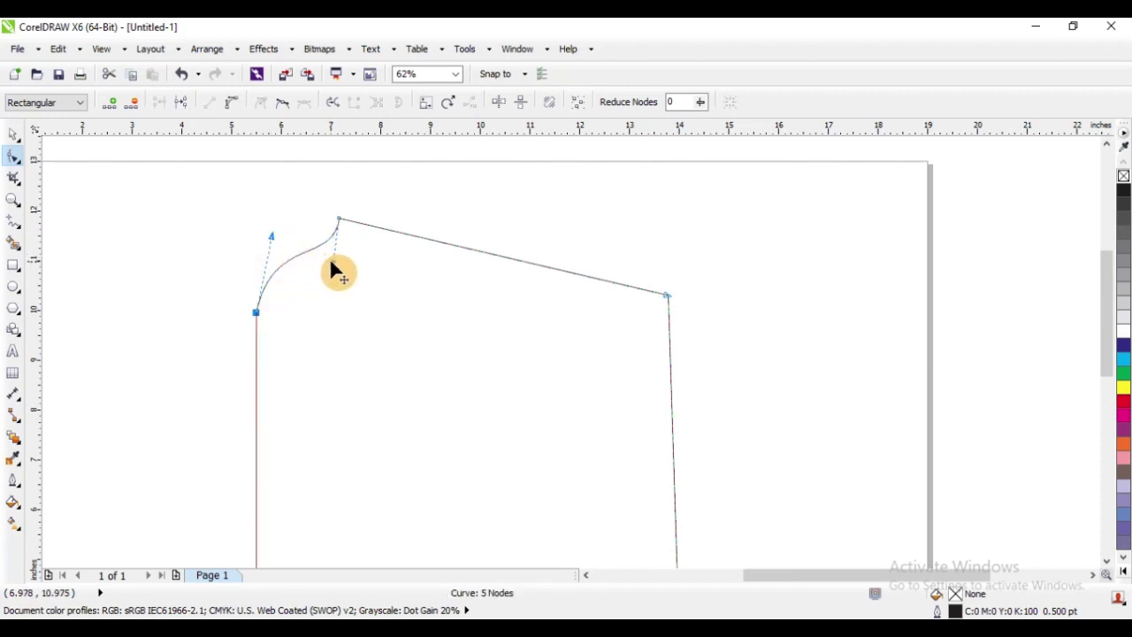
pyautogui.scroll(2, 336, 270)
pyautogui.scroll(-2, 280, 221)
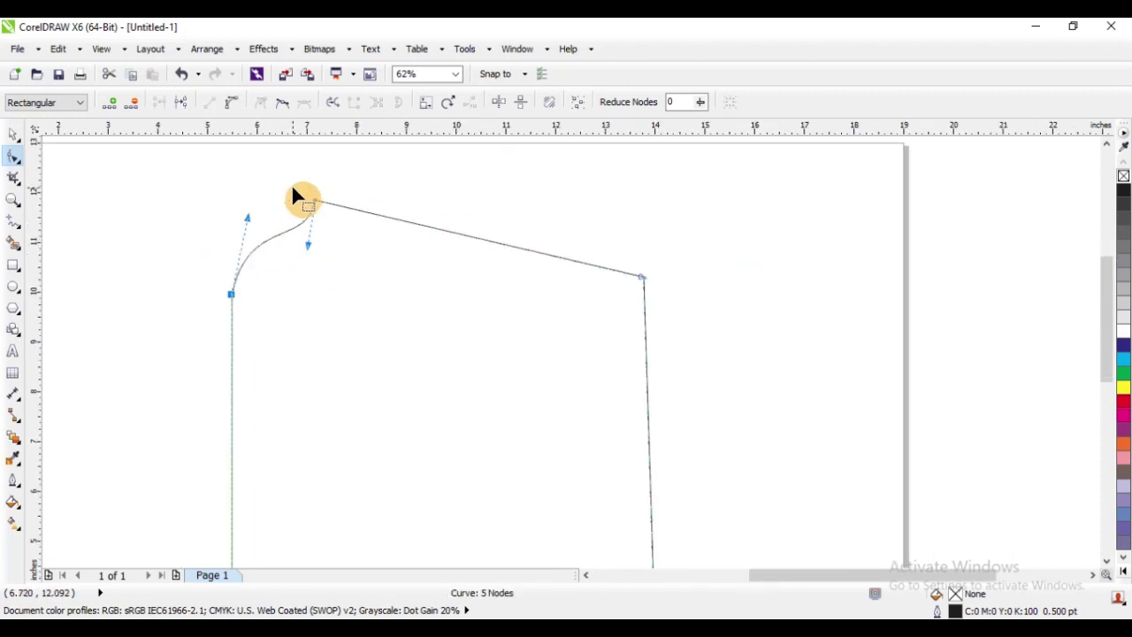
# Delete the raised node on the top edge and select the upper-left corner node
pyautogui.moveTo(286, 177); pyautogui.dragTo(378, 264)
pyautogui.moveTo(382, 267); pyautogui.dragTo(385, 272)
pyautogui.press('Delete')
pyautogui.moveTo(182, 249); pyautogui.dragTo(317, 335)
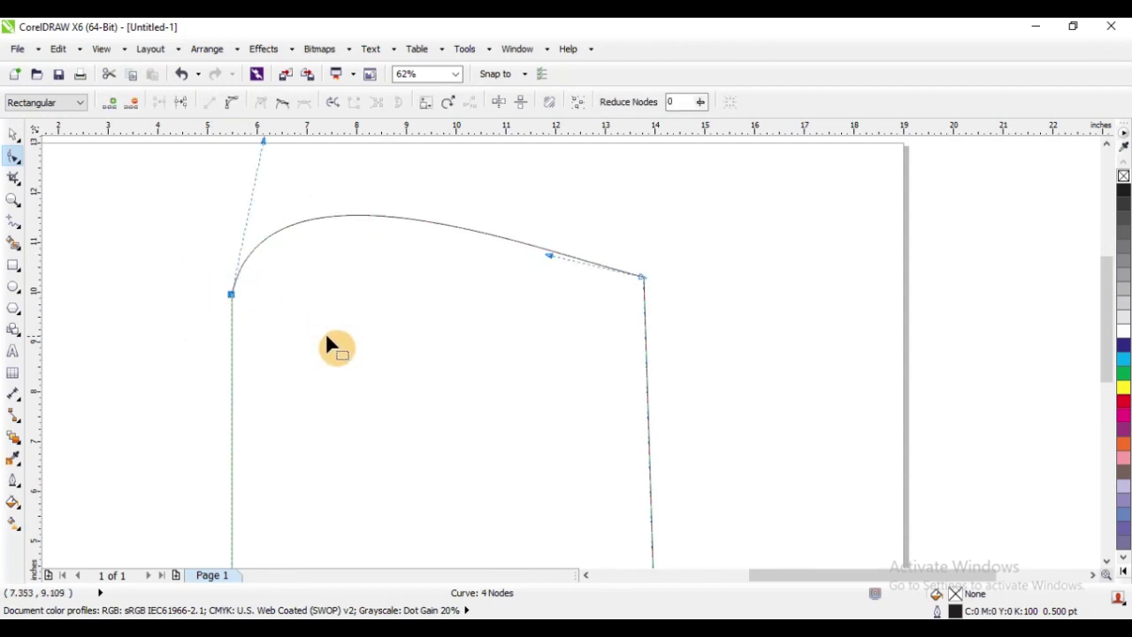
pyautogui.scroll(-1, 352, 331)
pyautogui.scroll(1, 472, 296)
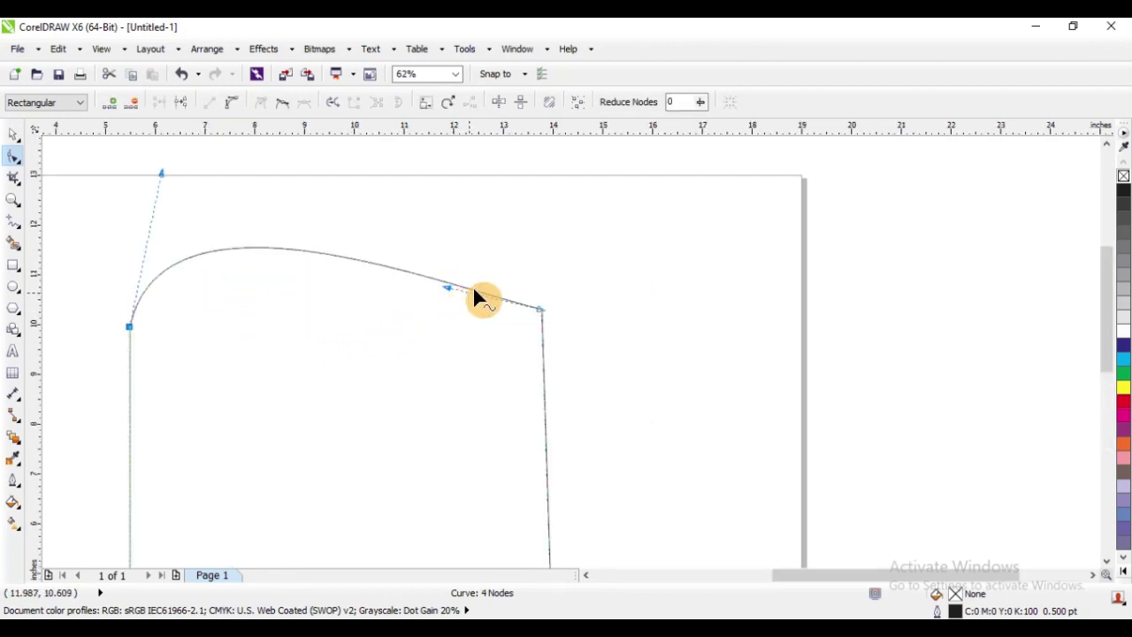
# Convert the curved top edge to a straight line and lower the upper-right node level with the upper-left corner
pyautogui.moveTo(588, 345); pyautogui.dragTo(588, 346)
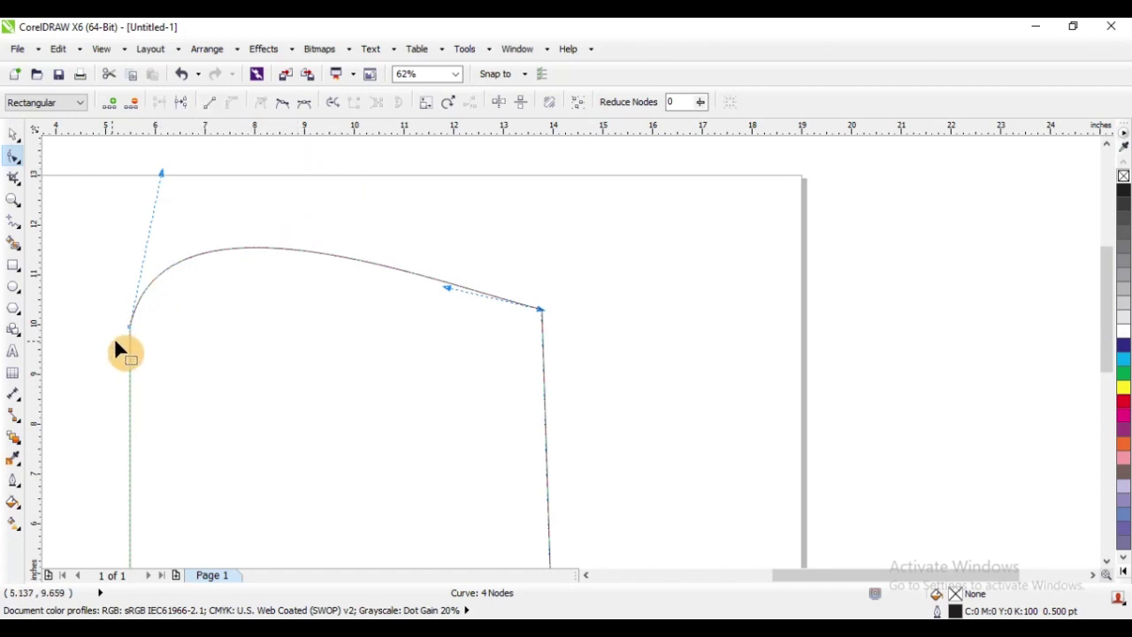
pyautogui.click(218, 103)
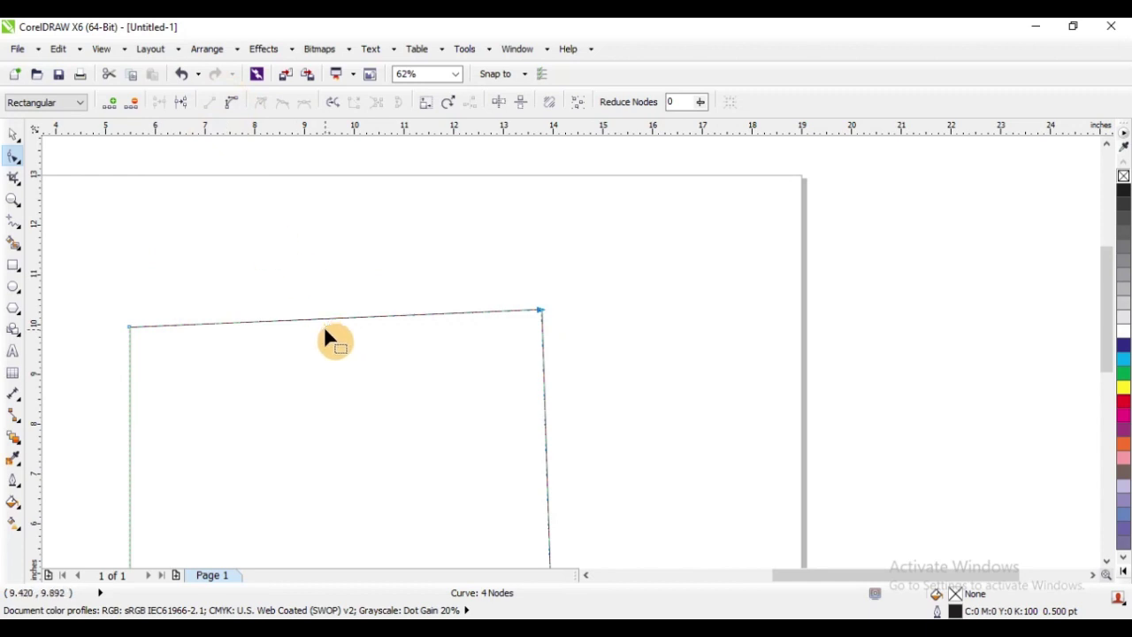
pyautogui.moveTo(538, 308); pyautogui.dragTo(540, 325)
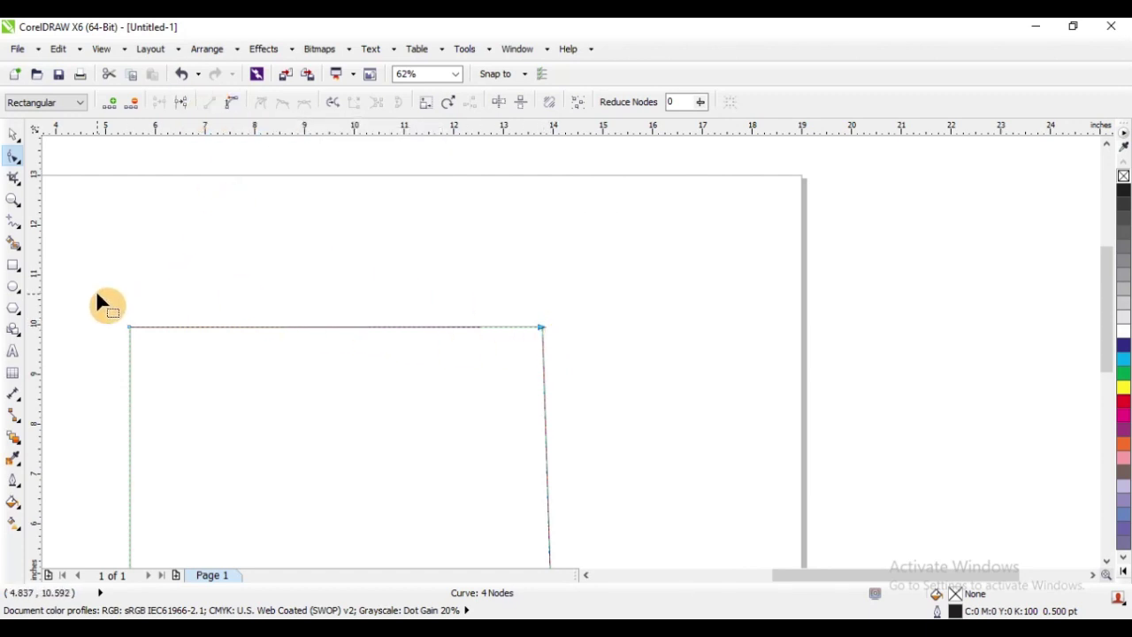
# Convert the left edge to a curve and bend it into an S shape with its upper and lower handles
pyautogui.moveTo(239, 376); pyautogui.dragTo(241, 378)
pyautogui.click(230, 105)
pyautogui.scroll(-1, 141, 294)
pyautogui.scroll(1, 210, 387)
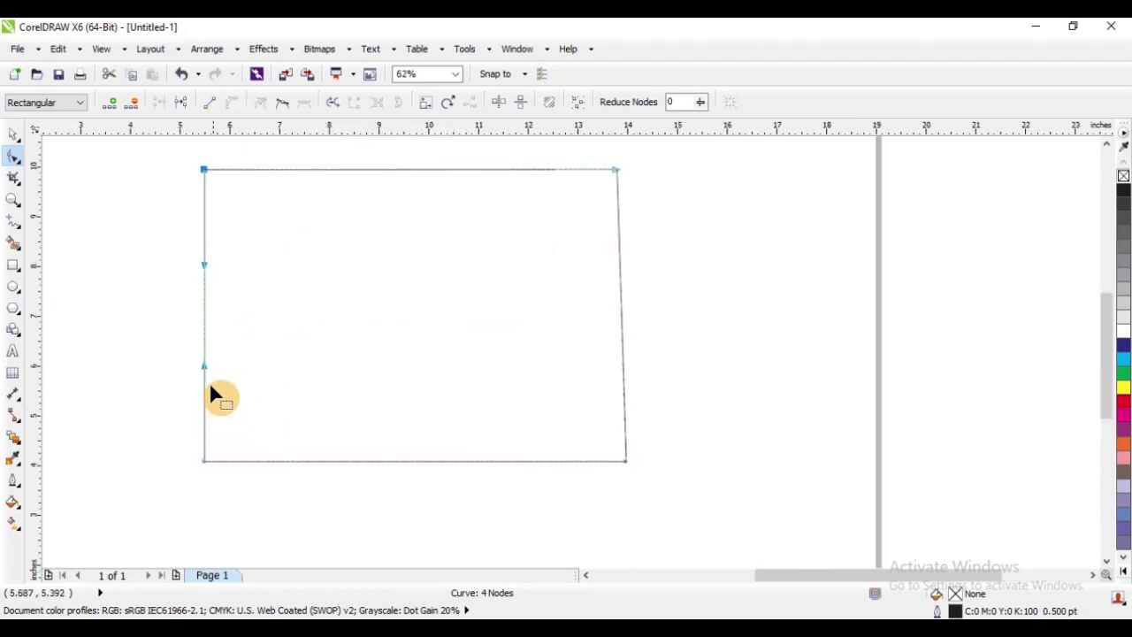
pyautogui.moveTo(204, 263); pyautogui.dragTo(259, 268)
pyautogui.moveTo(203, 364); pyautogui.dragTo(139, 308)
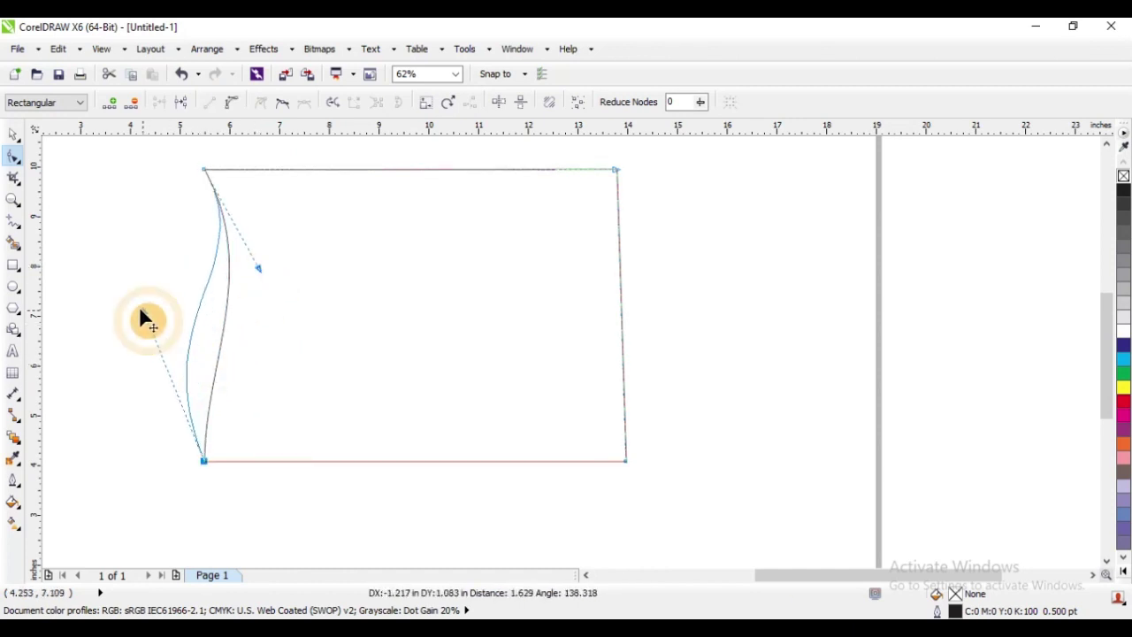
pyautogui.moveTo(260, 271); pyautogui.dragTo(263, 316)
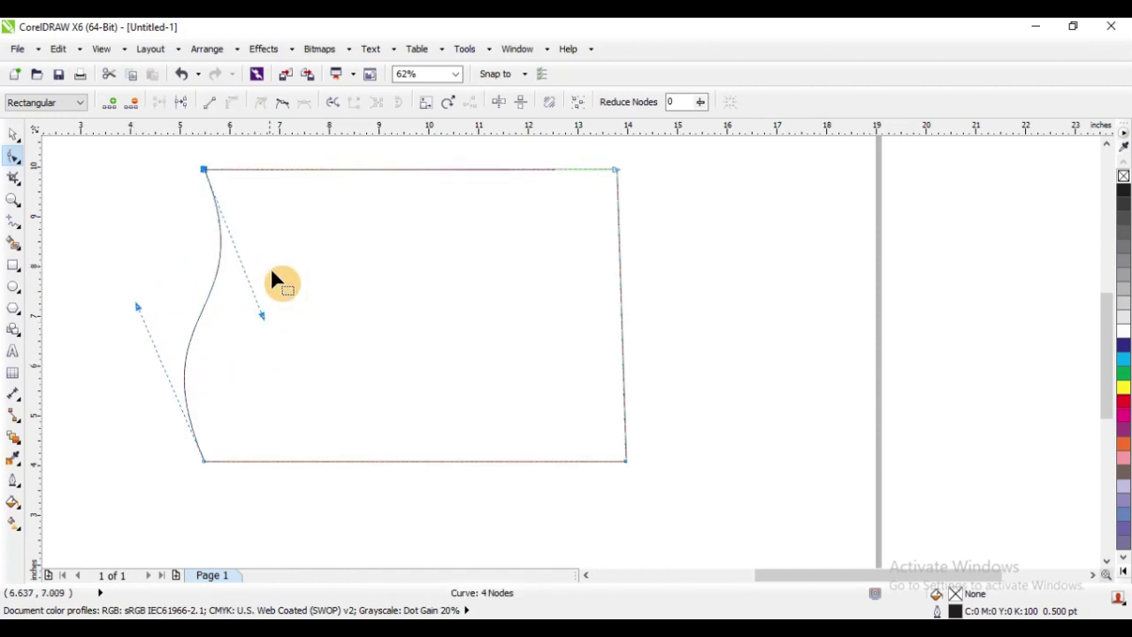
# Convert the S-shaped left edge to a straight line
pyautogui.click(210, 104)
pyautogui.scroll(-2, 202, 309)
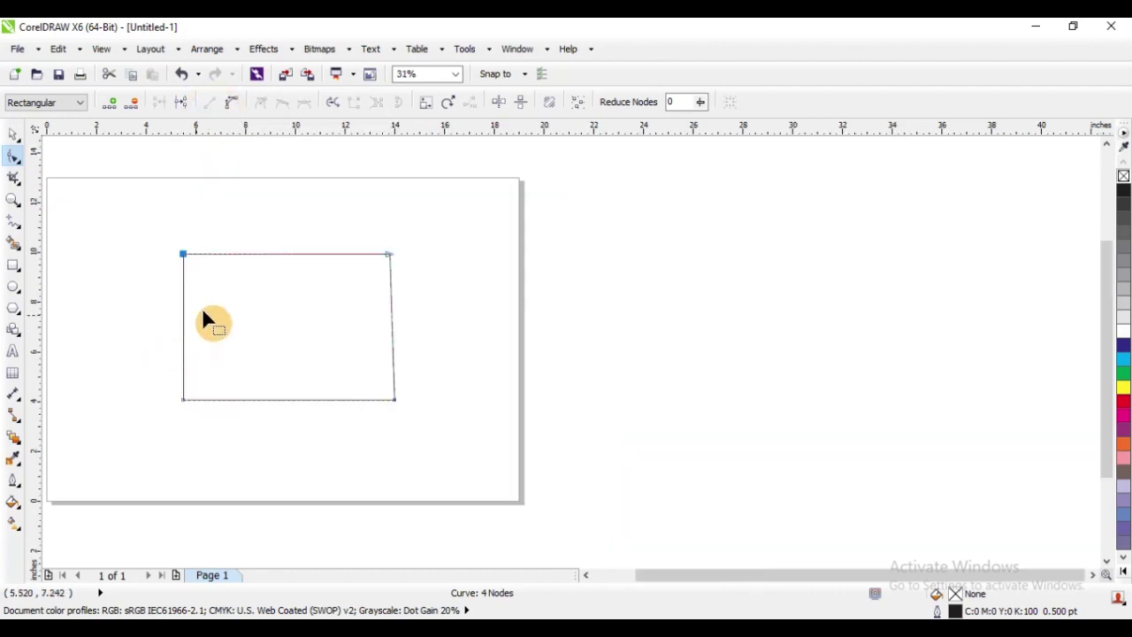
pyautogui.scroll(2, 335, 258)
pyautogui.hscroll(-2, 417, 236)
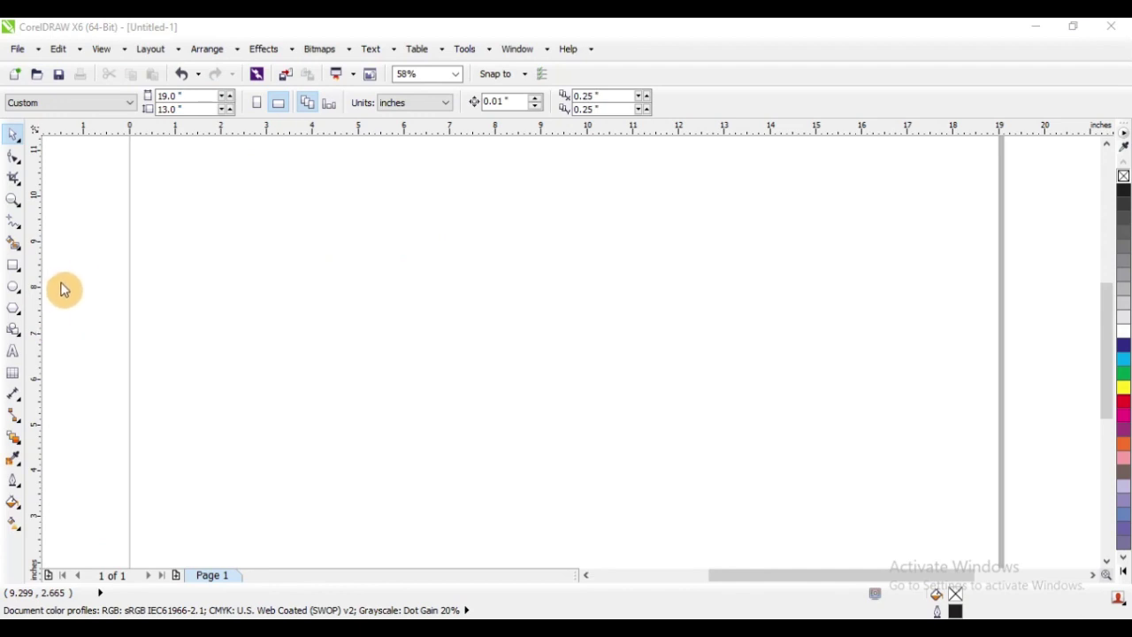
# Draw a circle about 4.84 inches in diameter and move its centre to about X 8.15, Y 7.0 inches
pyautogui.click(15, 289)
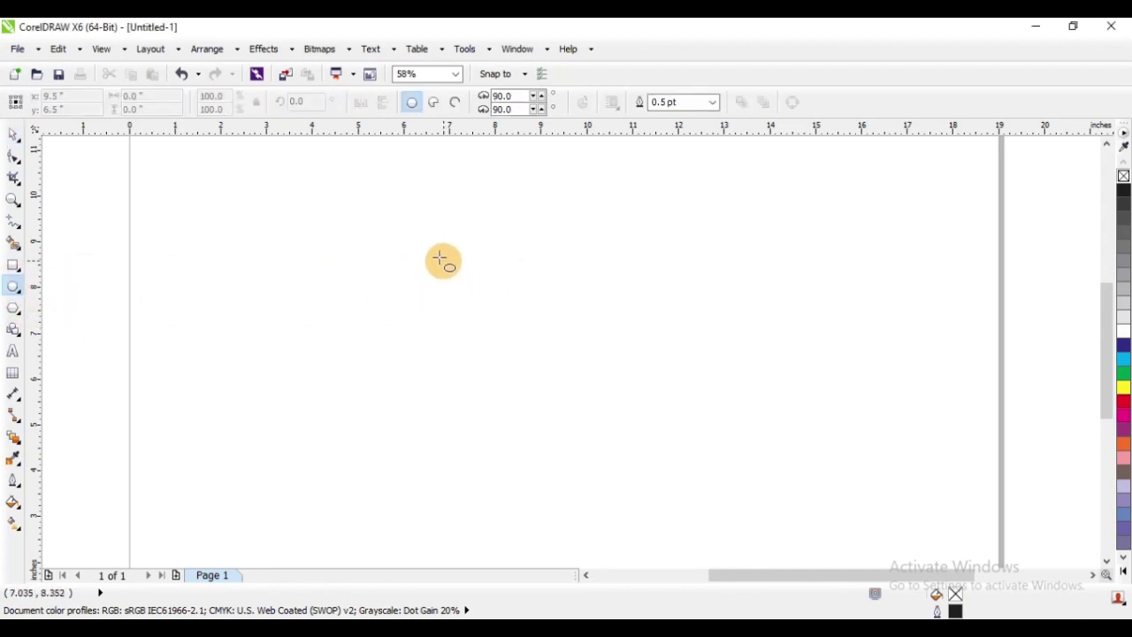
pyautogui.moveTo(415, 244)
pyautogui.mouseDown()
pyautogui.moveTo(601, 415)
pyautogui.moveTo(645, 473)
pyautogui.mouseUp()
pyautogui.click(12, 136)
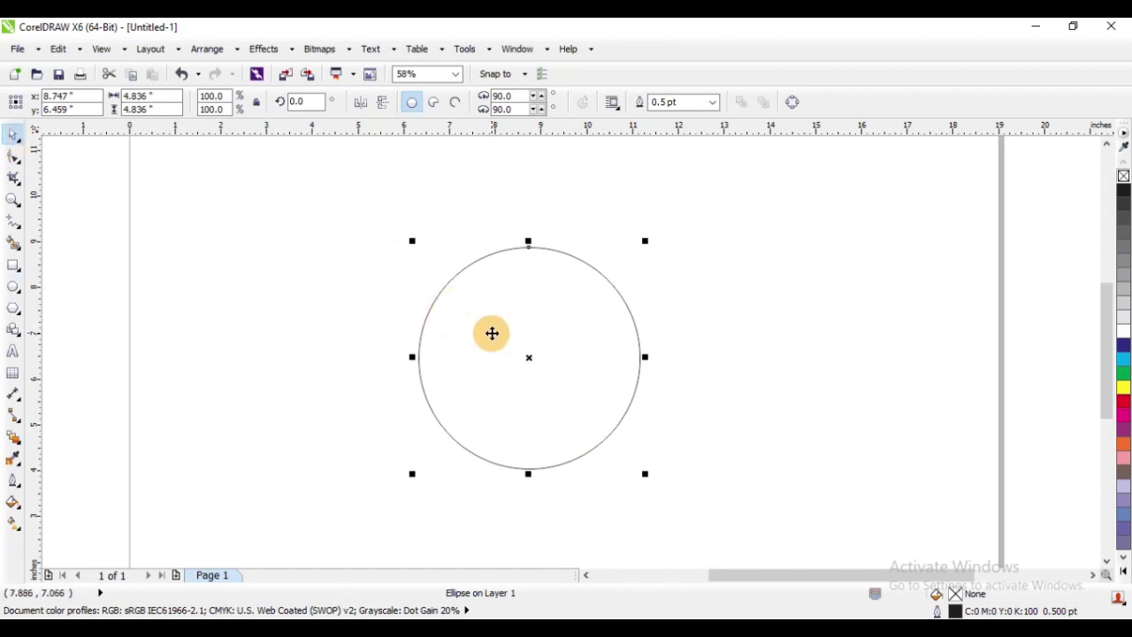
pyautogui.moveTo(490, 331); pyautogui.dragTo(466, 305)
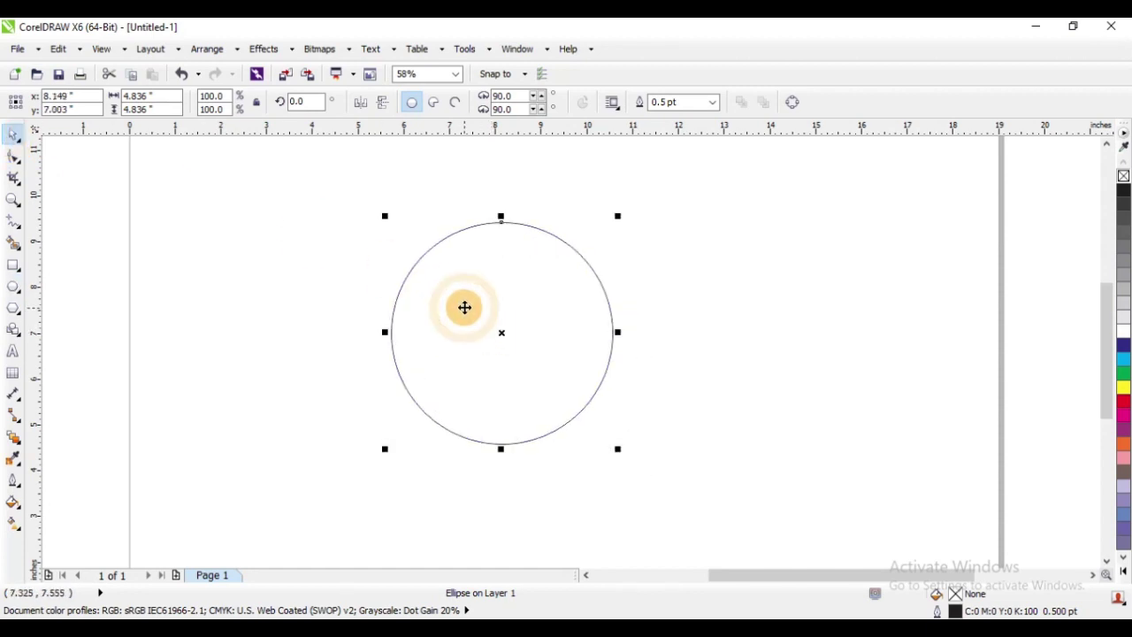
# Convert the circle to curves and select its top node with the Shape tool
pyautogui.click(792, 101)
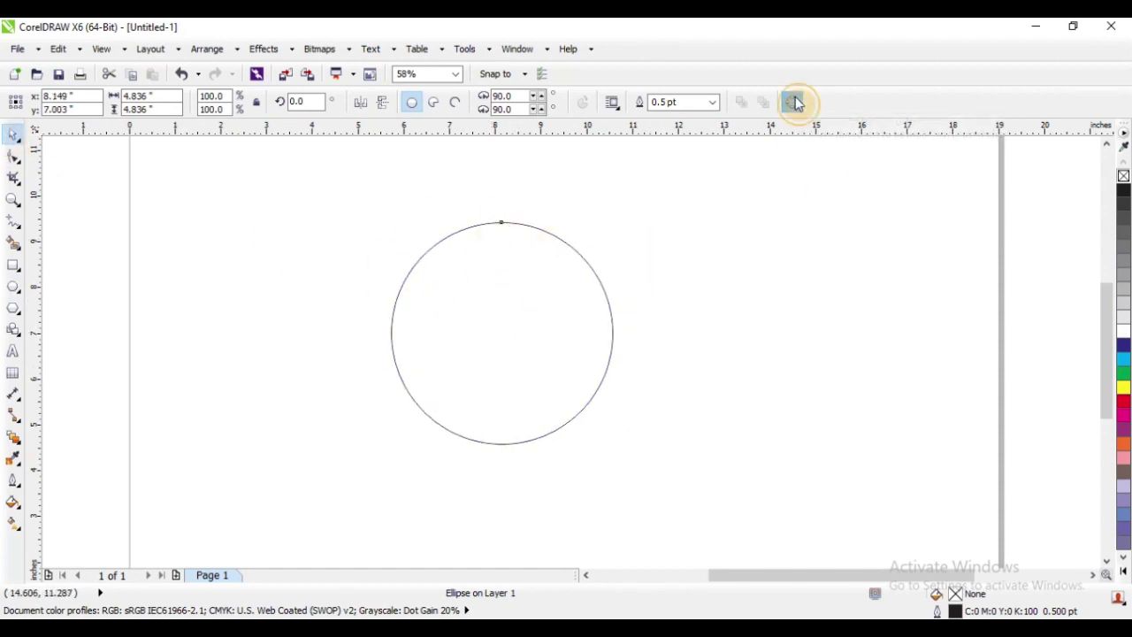
pyautogui.click(13, 157)
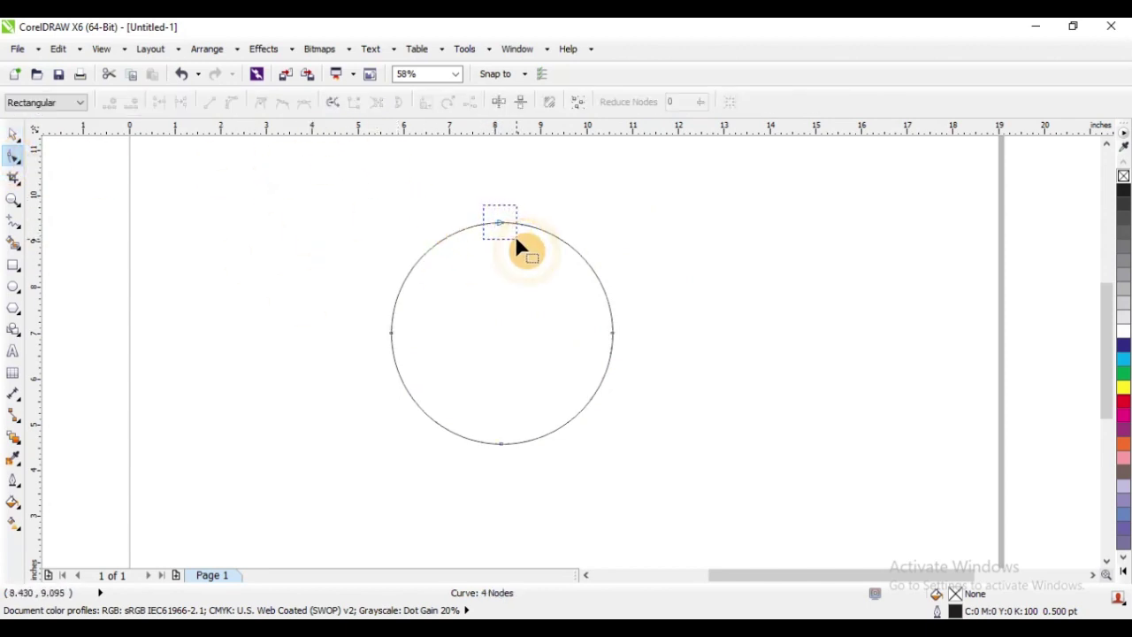
pyautogui.moveTo(517, 237); pyautogui.dragTo(517, 239)
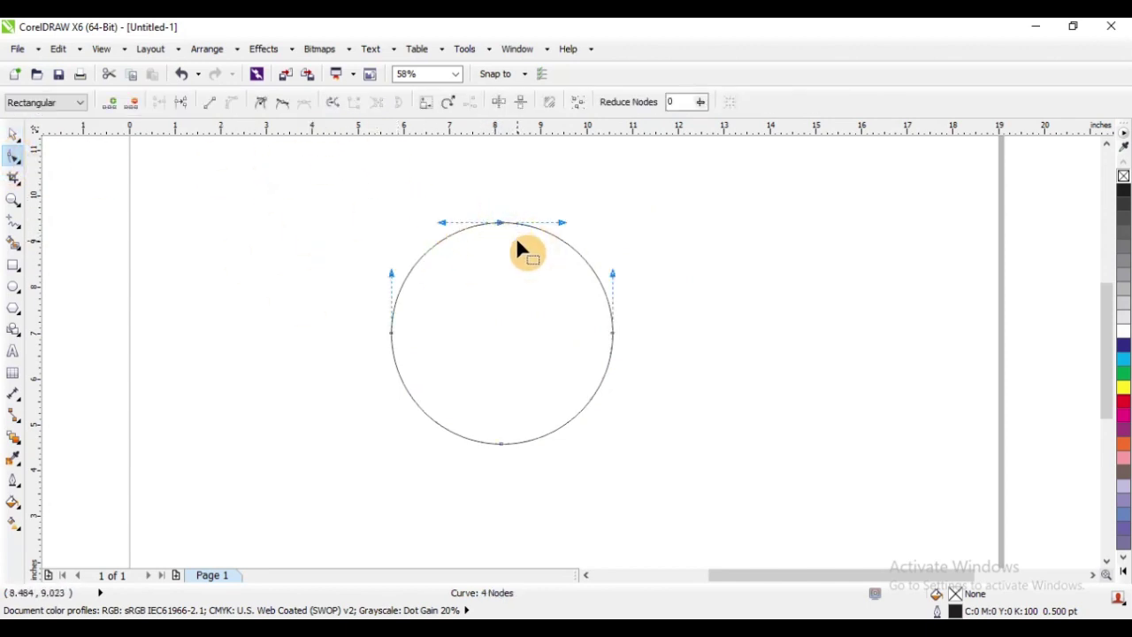
# Try making the top node a cusp and moving its left handle down on its own, and undo the trials
pyautogui.click(262, 108)
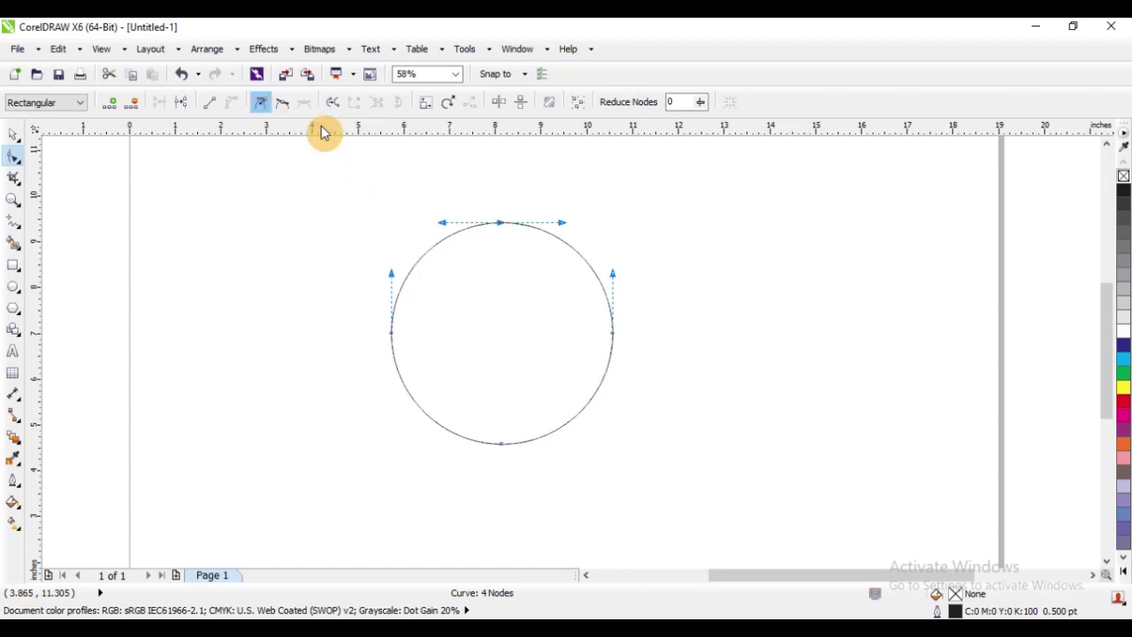
pyautogui.scroll(3, 473, 219)
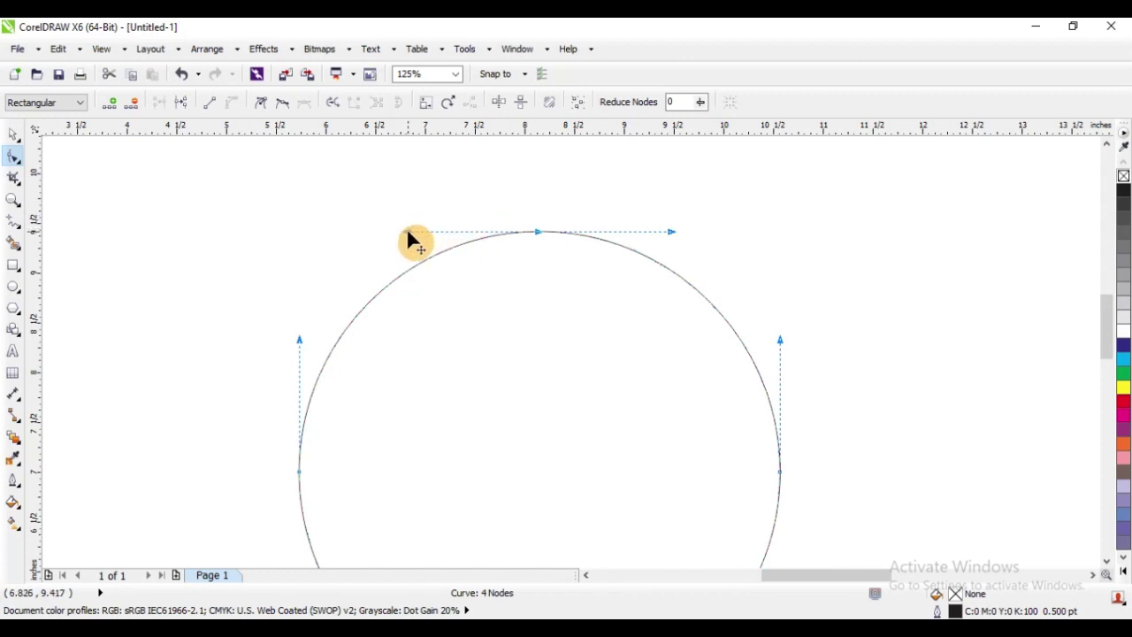
pyautogui.moveTo(408, 234)
pyautogui.mouseDown()
pyautogui.moveTo(422, 195)
pyautogui.moveTo(426, 327)
pyautogui.moveTo(419, 218)
pyautogui.moveTo(443, 359)
pyautogui.moveTo(442, 185)
pyautogui.moveTo(454, 336)
pyautogui.moveTo(455, 197)
pyautogui.moveTo(456, 223)
pyautogui.moveTo(408, 232)
pyautogui.mouseUp()
pyautogui.click(263, 101)
pyautogui.moveTo(406, 232); pyautogui.dragTo(419, 264)
pyautogui.hotkey('ctrl', 'z')
pyautogui.hotkey('ctrl', 'z')
pyautogui.moveTo(408, 235); pyautogui.dragTo(465, 354)
pyautogui.hotkey('ctrl', 'z')
# Try lowering the top node's right handle independently of the left one, and undo it
pyautogui.moveTo(667, 229); pyautogui.dragTo(663, 290)
pyautogui.click(539, 232)
pyautogui.moveTo(669, 233); pyautogui.dragTo(645, 298)
pyautogui.hotkey('ctrl', 'z')
# Make the top node smooth and lengthen only its left handle by about 0.25 inch
pyautogui.click(282, 105)
pyautogui.moveTo(407, 233); pyautogui.dragTo(383, 232)
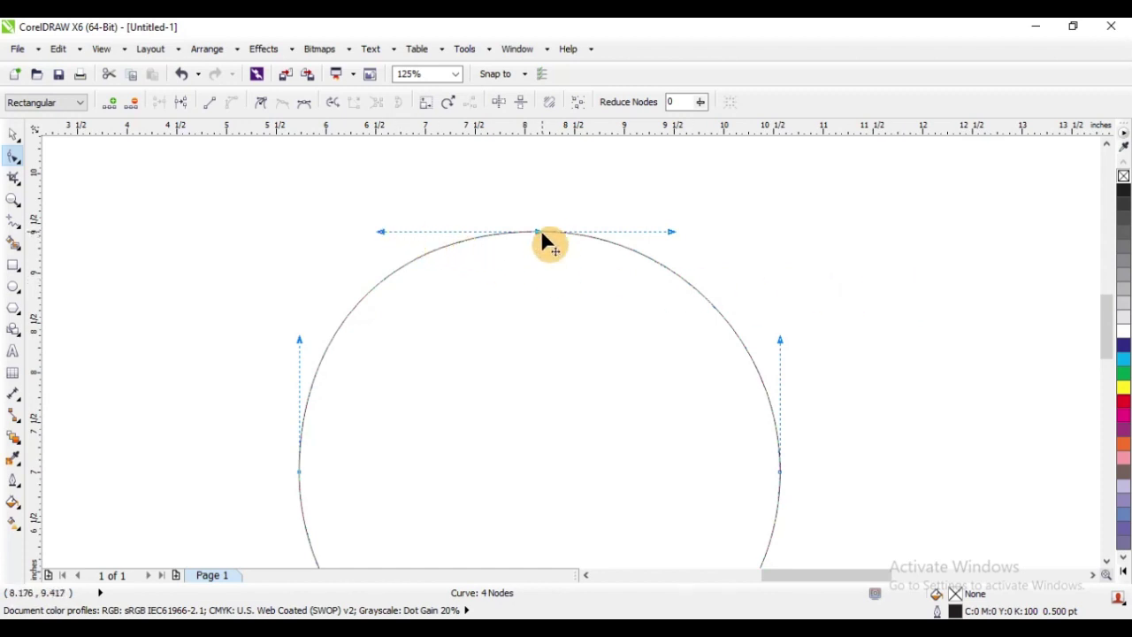
# Make the top node symmetrical and stretch, shorten and slightly tilt its paired handles to reshape the circle's upper half
pyautogui.click(307, 106)
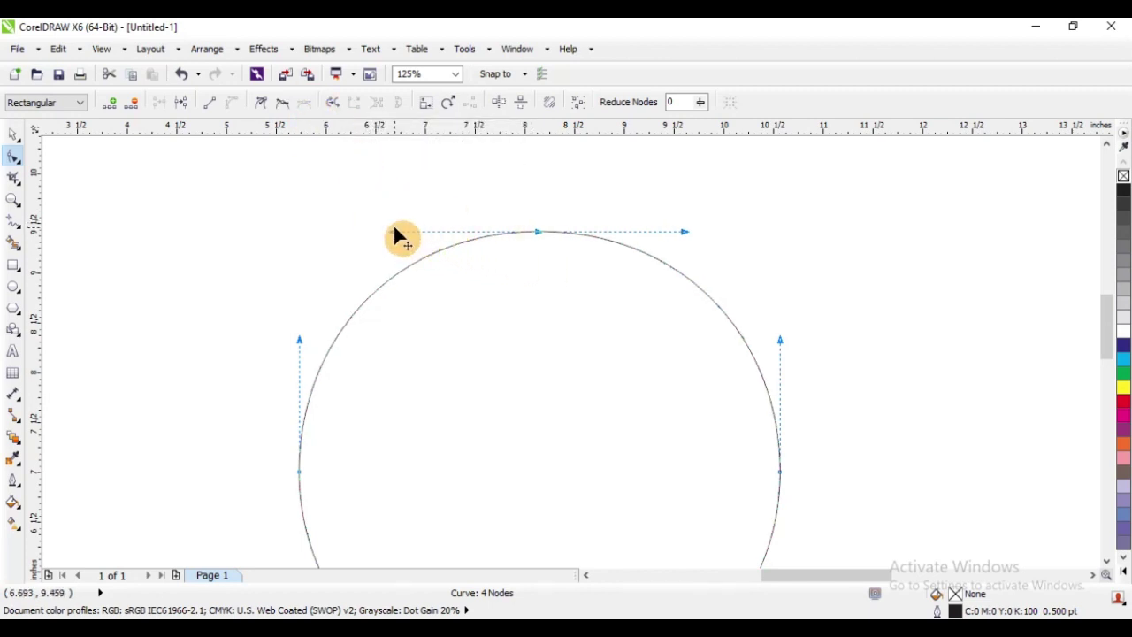
pyautogui.moveTo(394, 234); pyautogui.dragTo(212, 239)
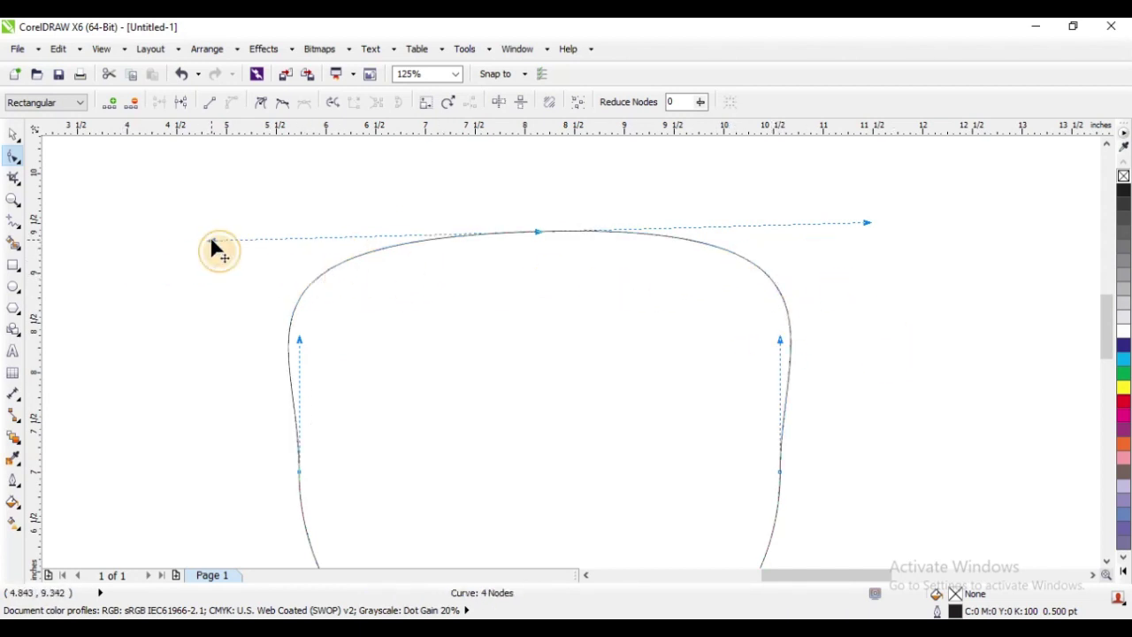
pyautogui.moveTo(211, 239); pyautogui.dragTo(422, 223)
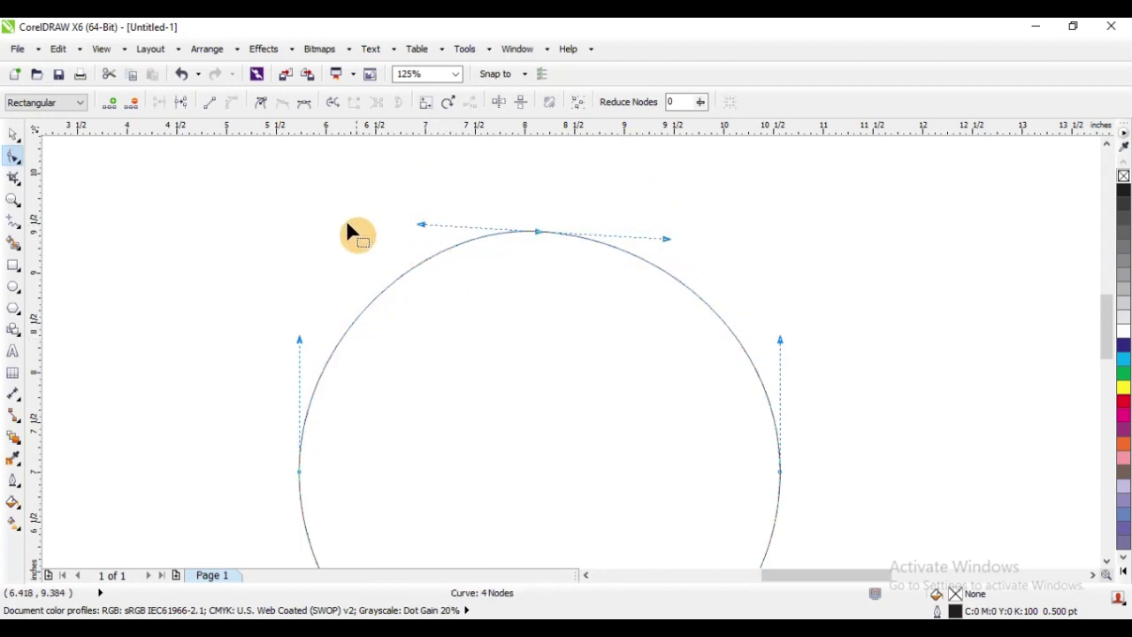
pyautogui.click(301, 112)
pyautogui.moveTo(421, 227); pyautogui.dragTo(366, 238)
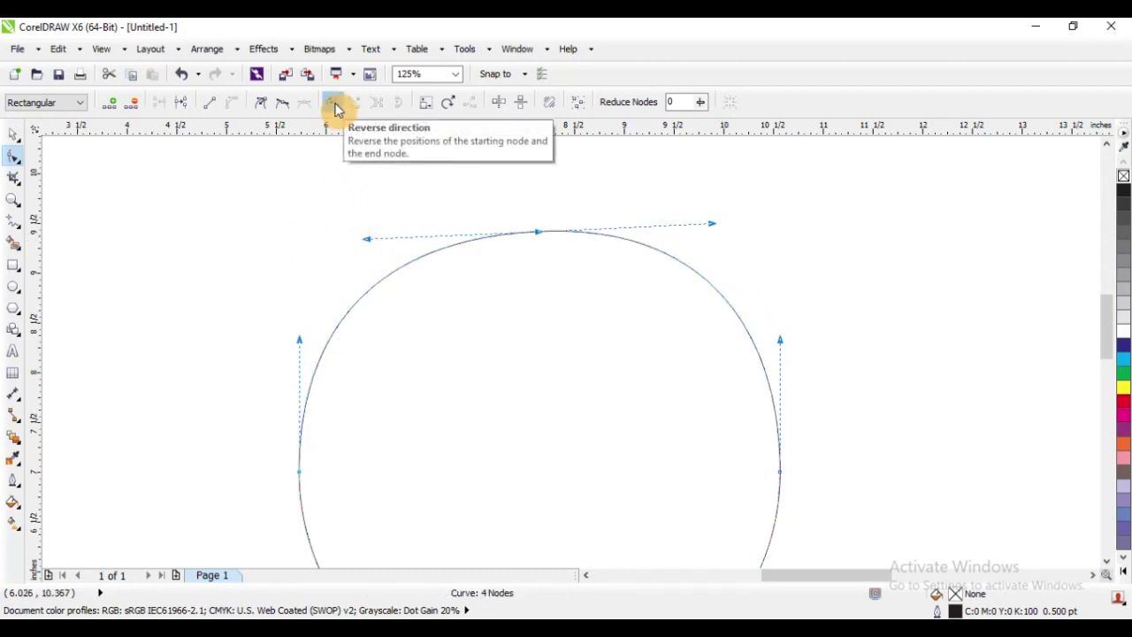
# Delete the reshaped circle with the Pick tool
pyautogui.click(13, 135)
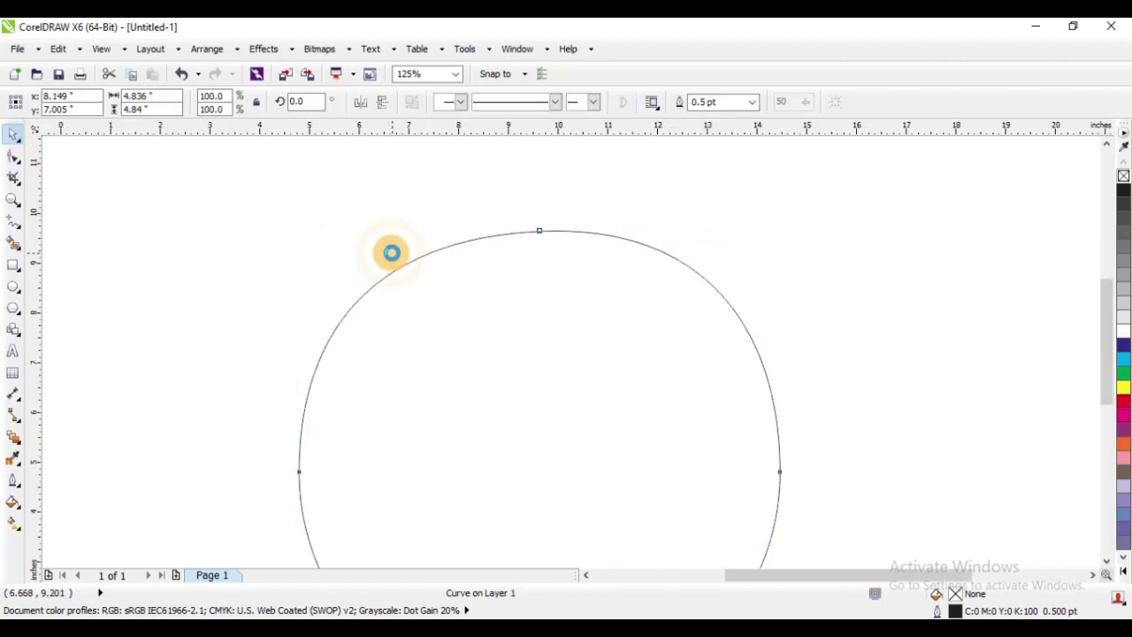
pyautogui.scroll(-1, 392, 251)
pyautogui.press('Delete')
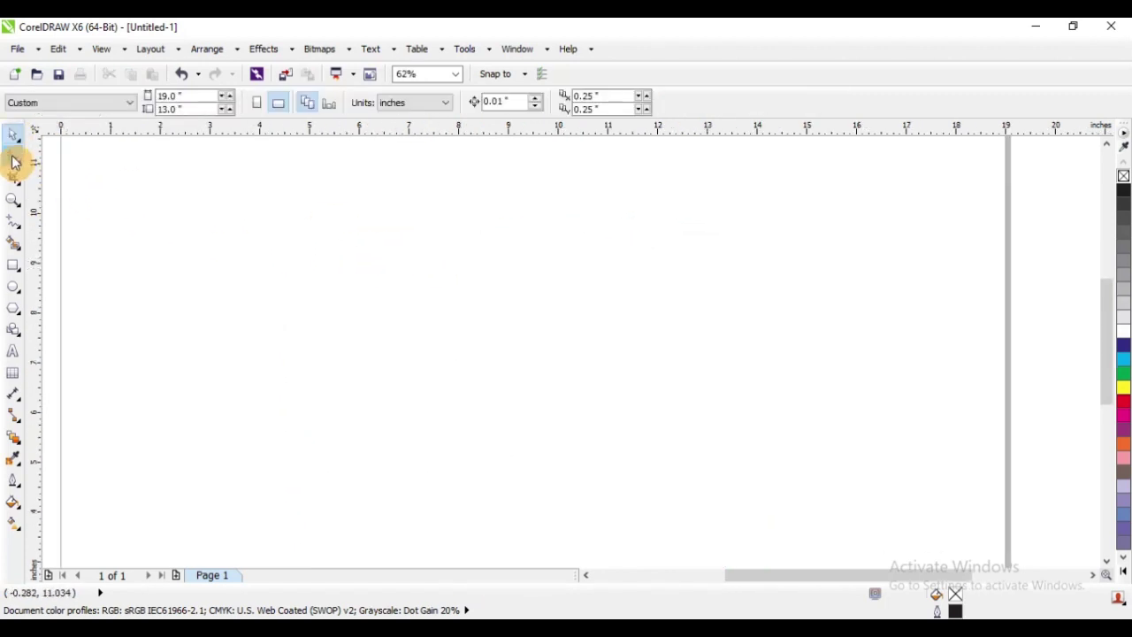
pyautogui.click(13, 159)
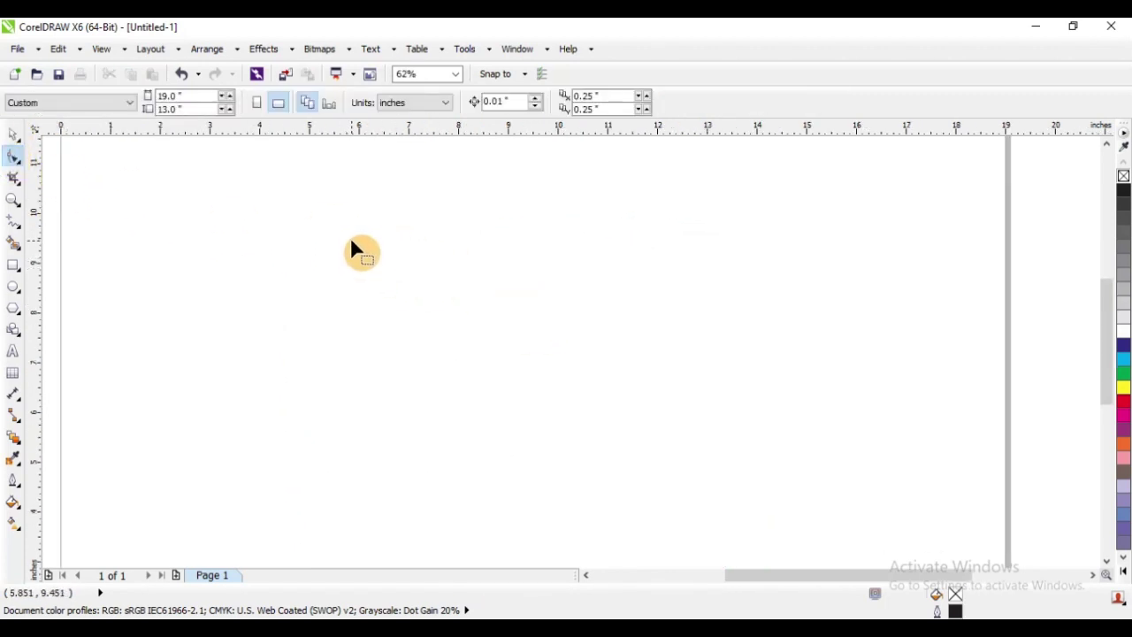
pyautogui.press('F5')
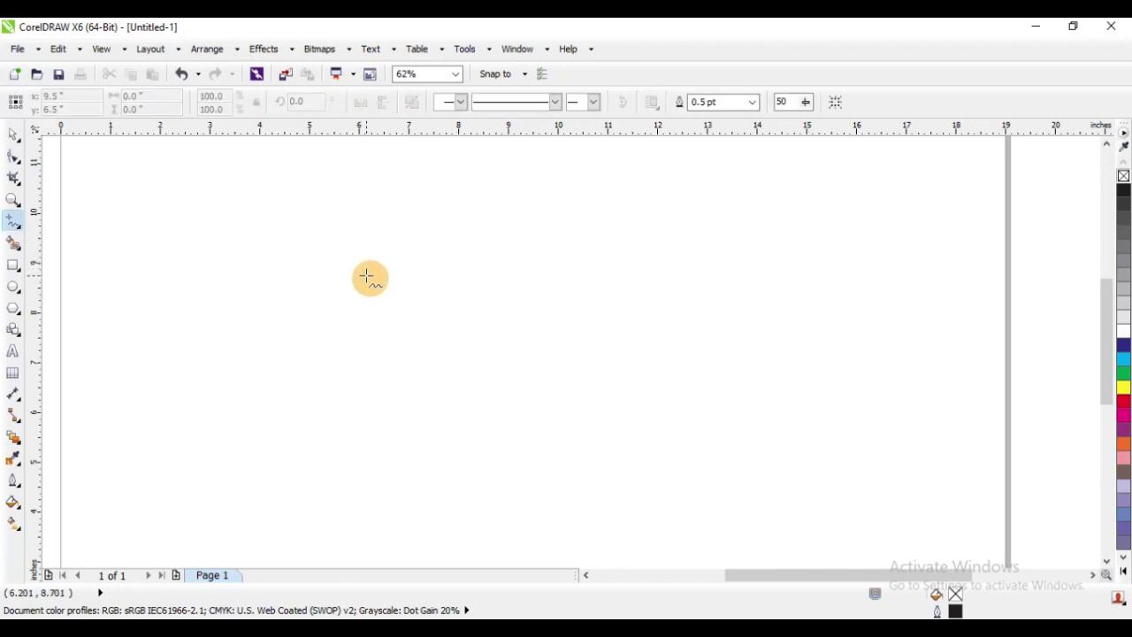
pyautogui.moveTo(357, 267); pyautogui.dragTo(623, 257)
pyautogui.press('Delete')
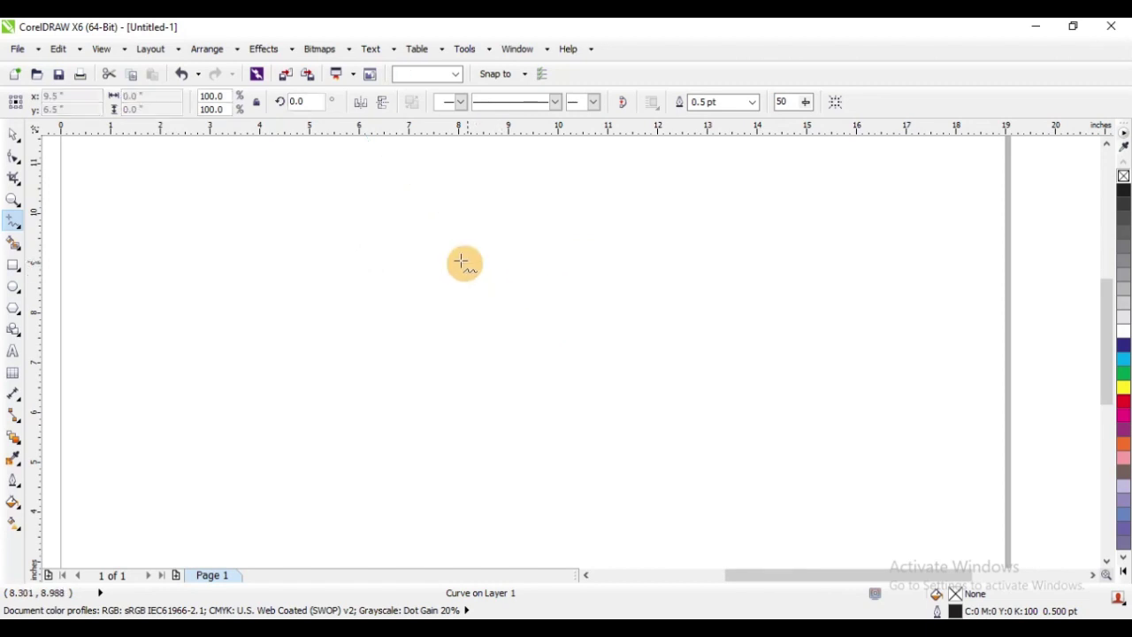
# Draw a straight horizontal line about 5.83 inches long with the Freehand tool in the upper part of the page
pyautogui.click(348, 244)
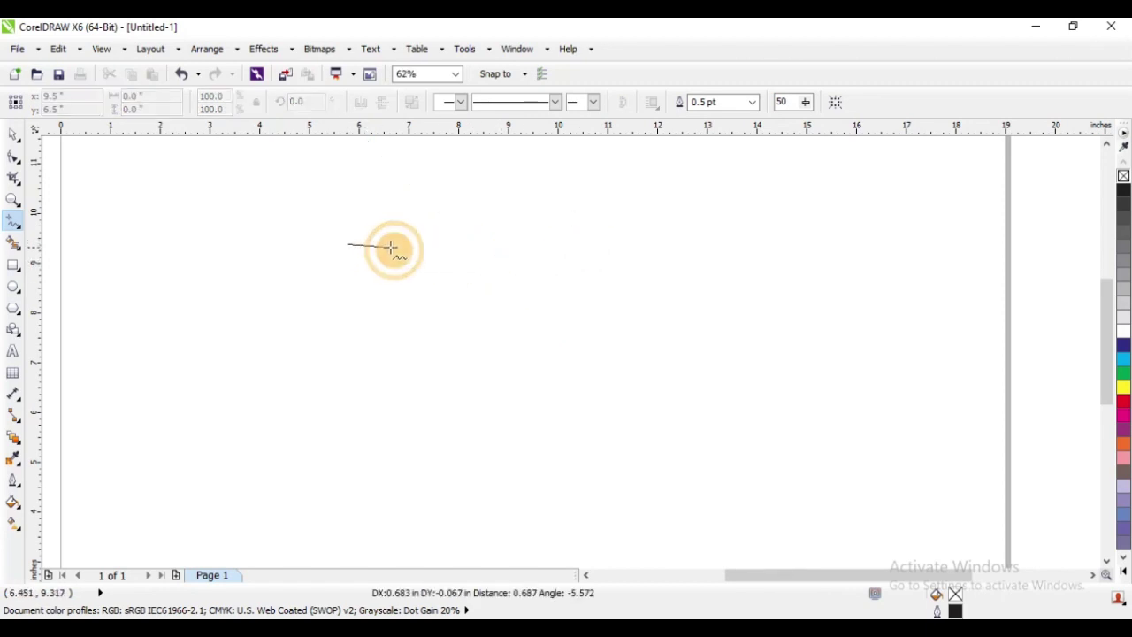
pyautogui.click(637, 243)
pyautogui.scroll(2, 599, 238)
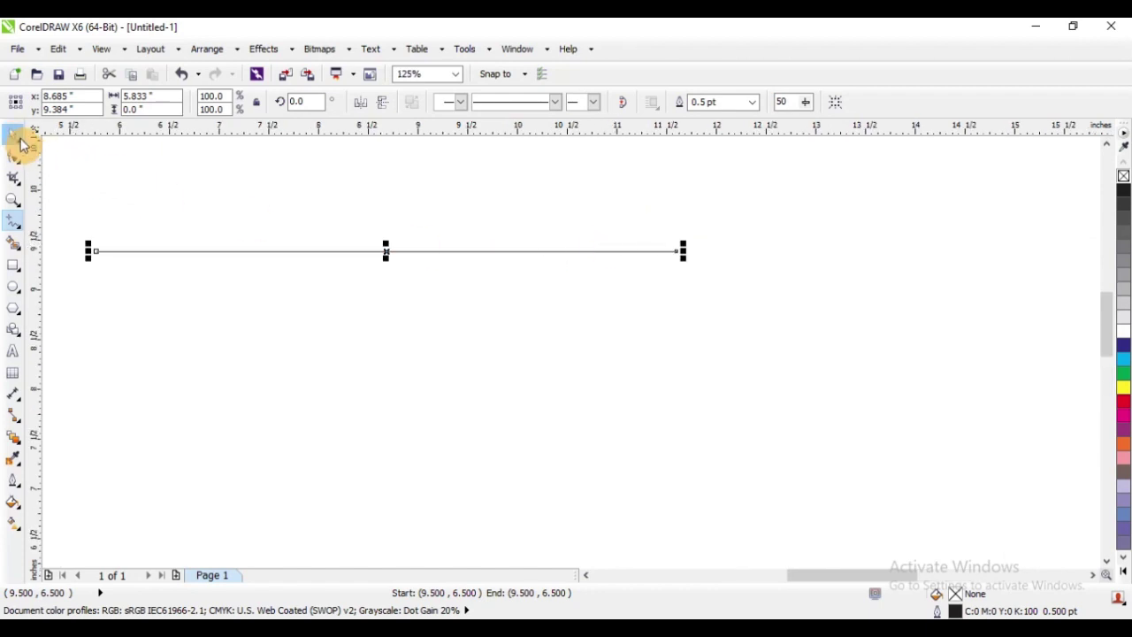
# Select the whole horizontal line and activate the Shape tool on it
pyautogui.click(21, 140)
pyautogui.click(412, 260)
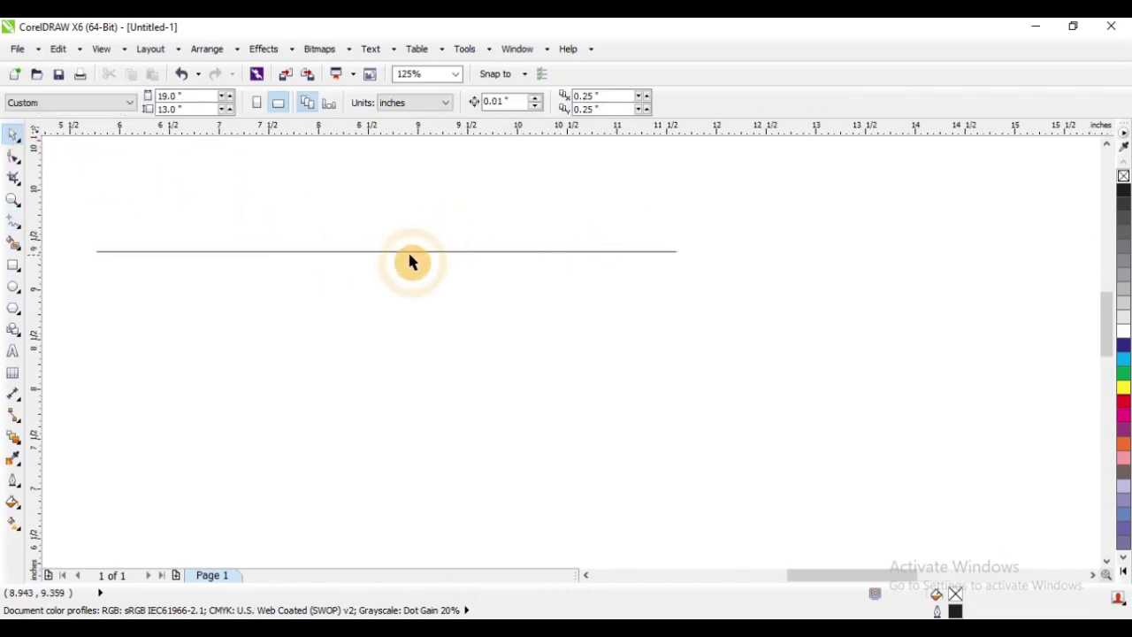
pyautogui.moveTo(68, 206); pyautogui.dragTo(766, 366)
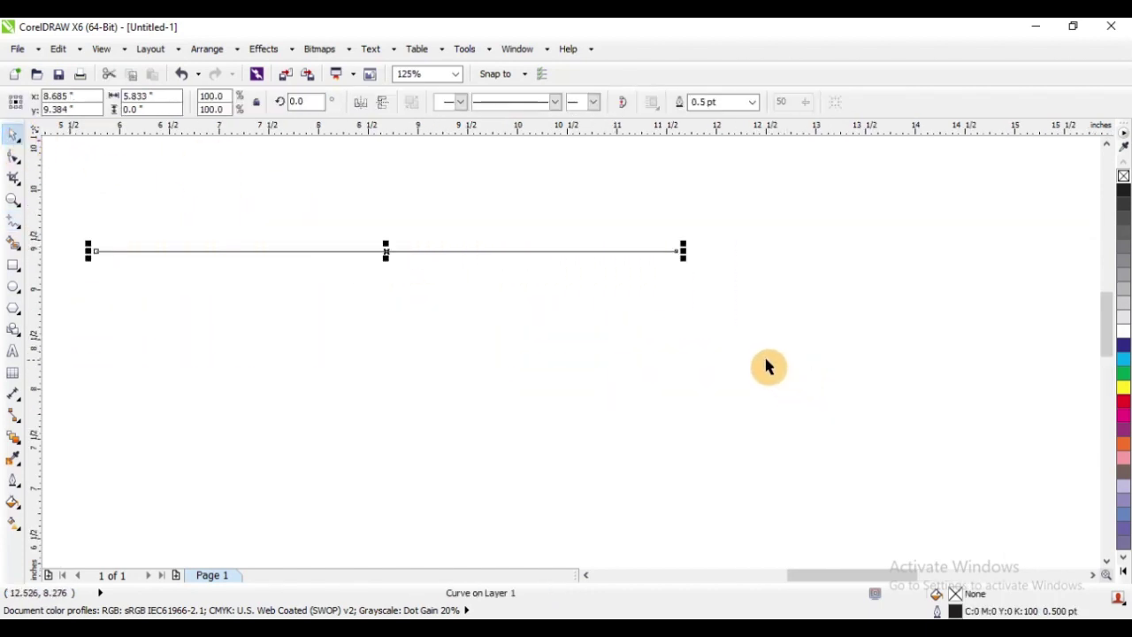
pyautogui.click(12, 159)
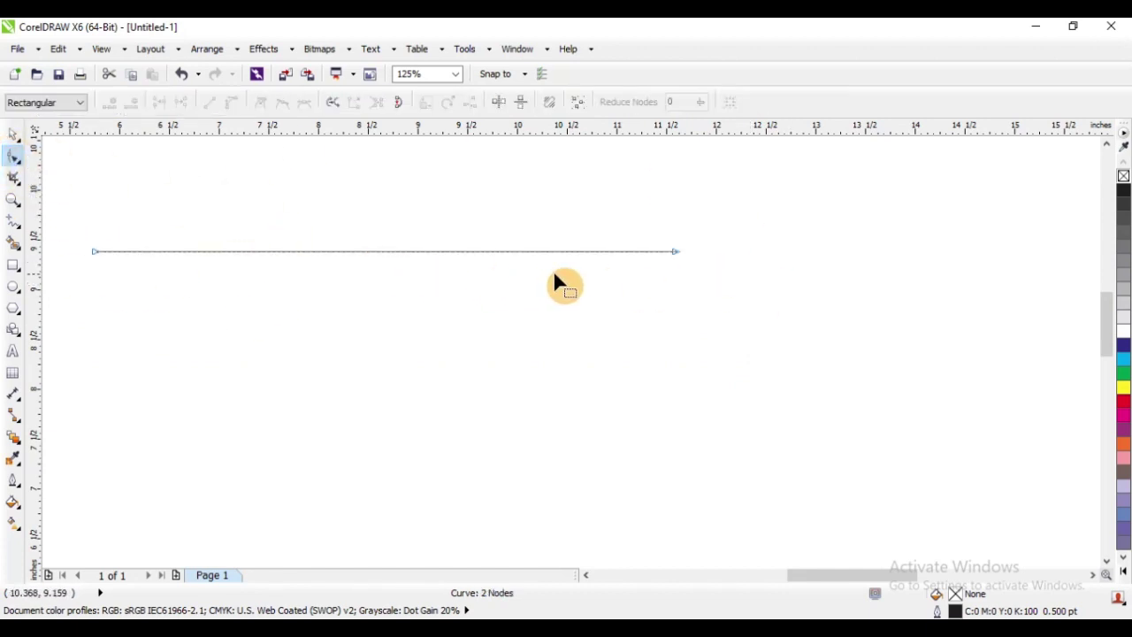
# Select the horizontal line's left end node and reverse the direction of the line
pyautogui.scroll(-1, 553, 272)
pyautogui.scroll(1, 386, 268)
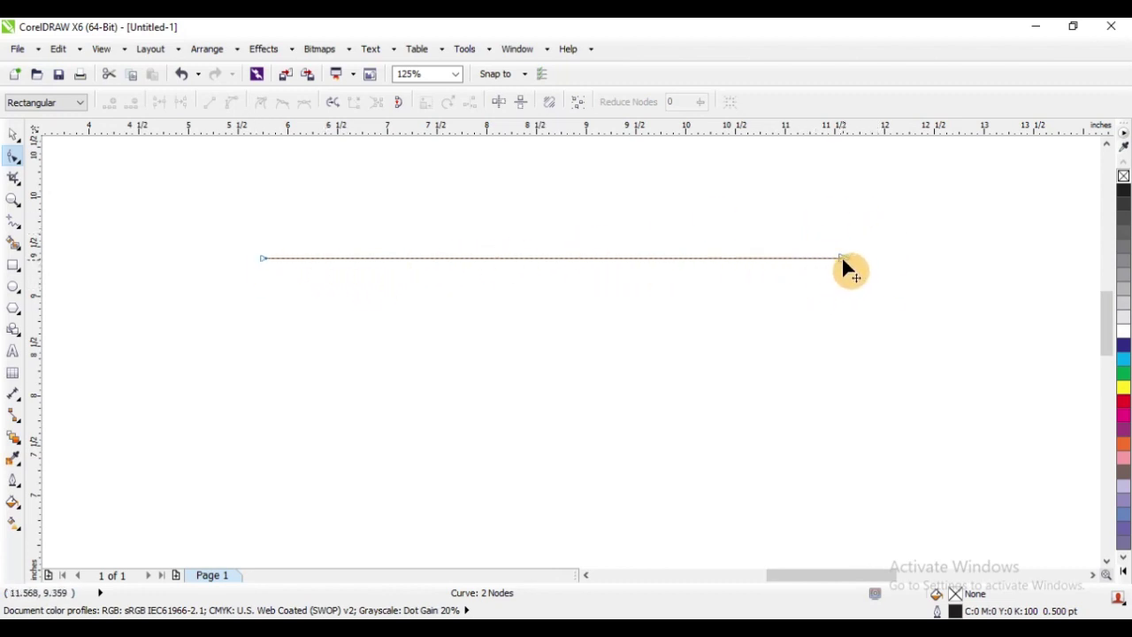
pyautogui.moveTo(210, 210); pyautogui.dragTo(391, 341)
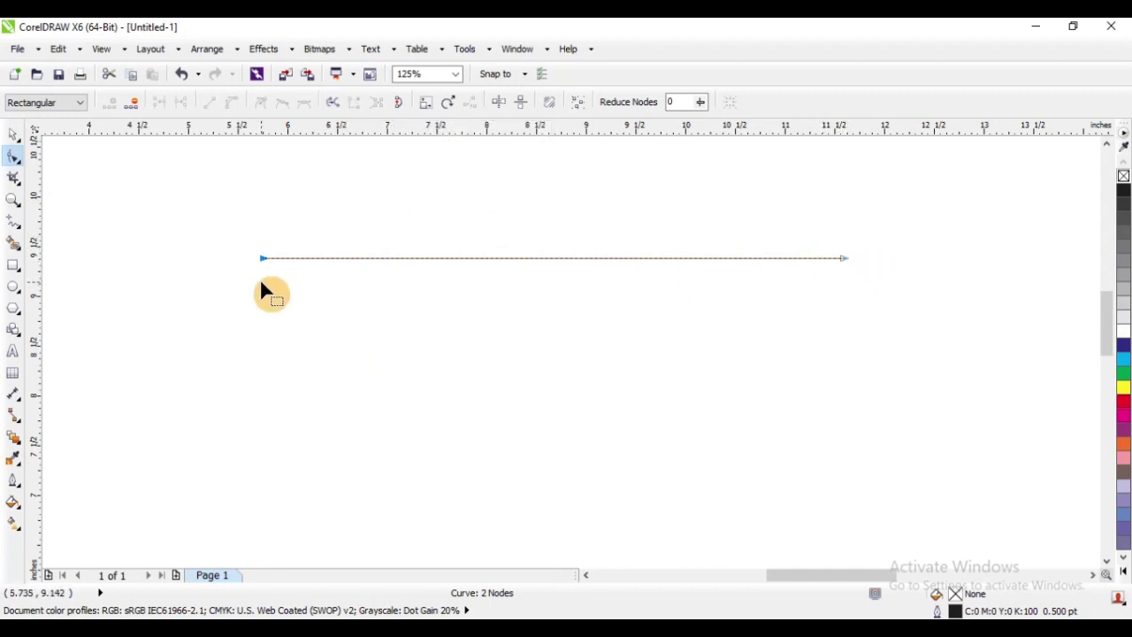
pyautogui.click(333, 102)
pyautogui.scroll(3, 256, 248)
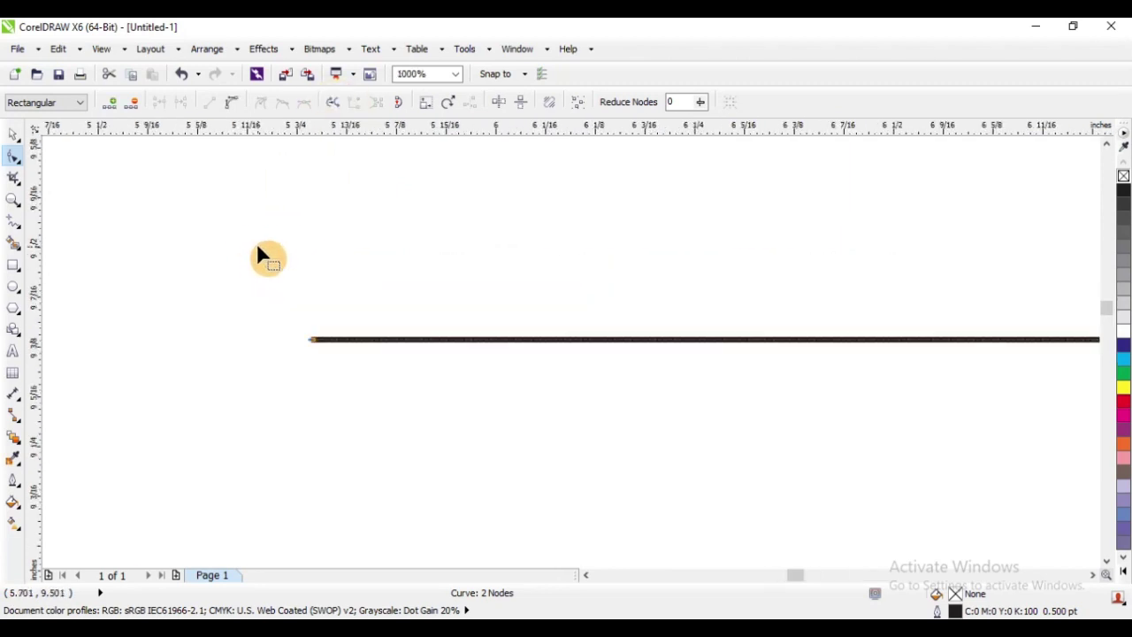
pyautogui.scroll(-4, 237, 296)
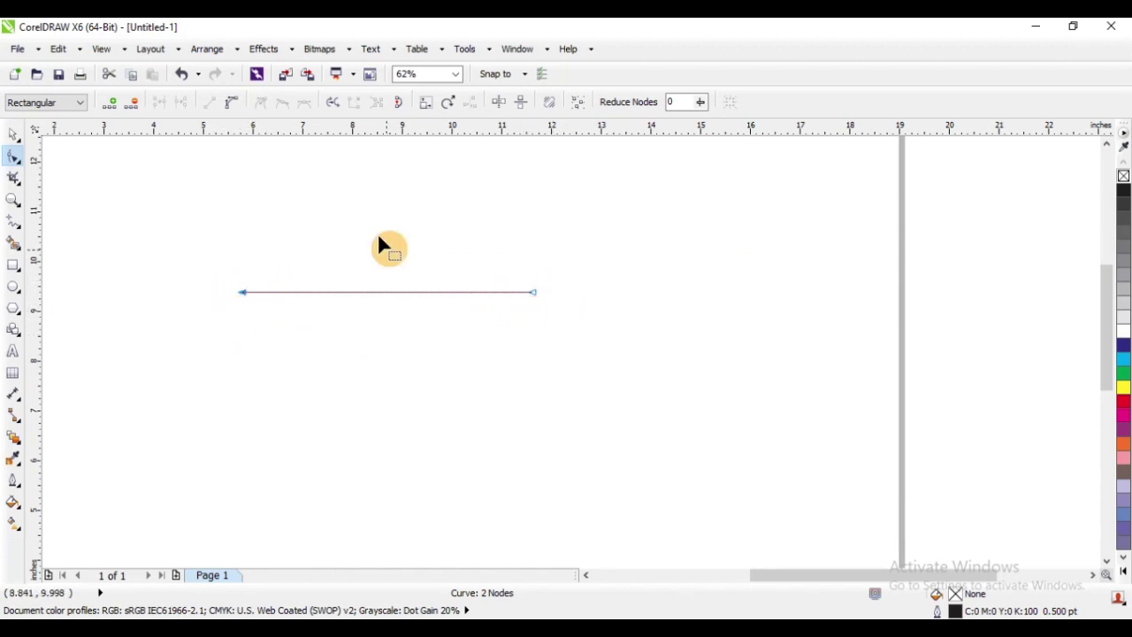
# Reverse the line's direction again so its start returns to the left end
pyautogui.click(335, 103)
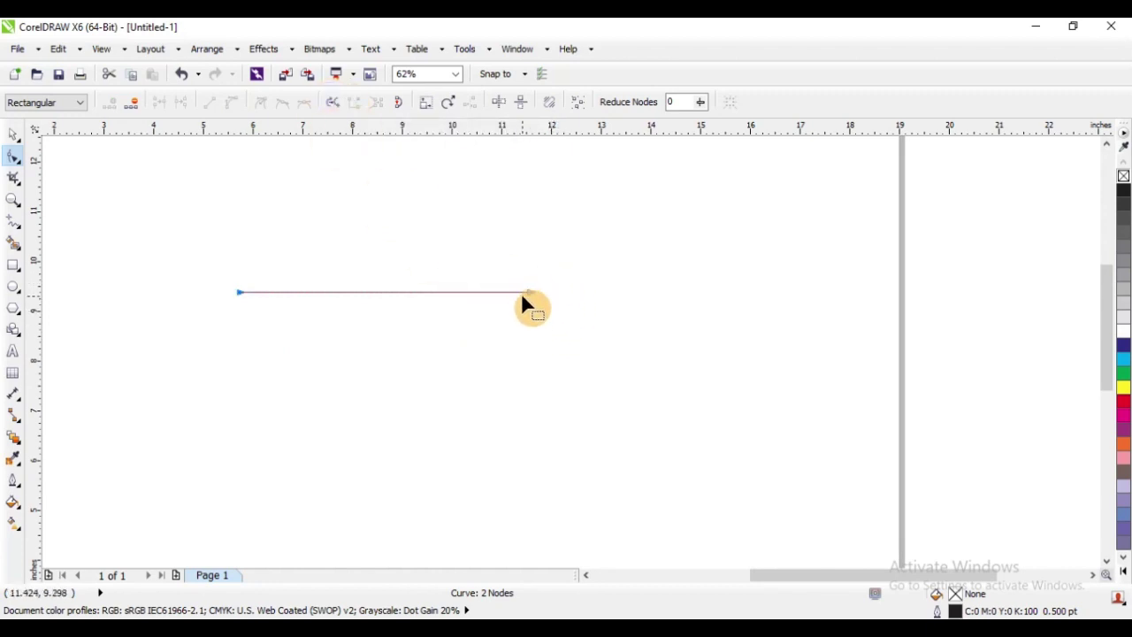
pyautogui.scroll(3, 522, 299)
pyautogui.scroll(-3, 550, 316)
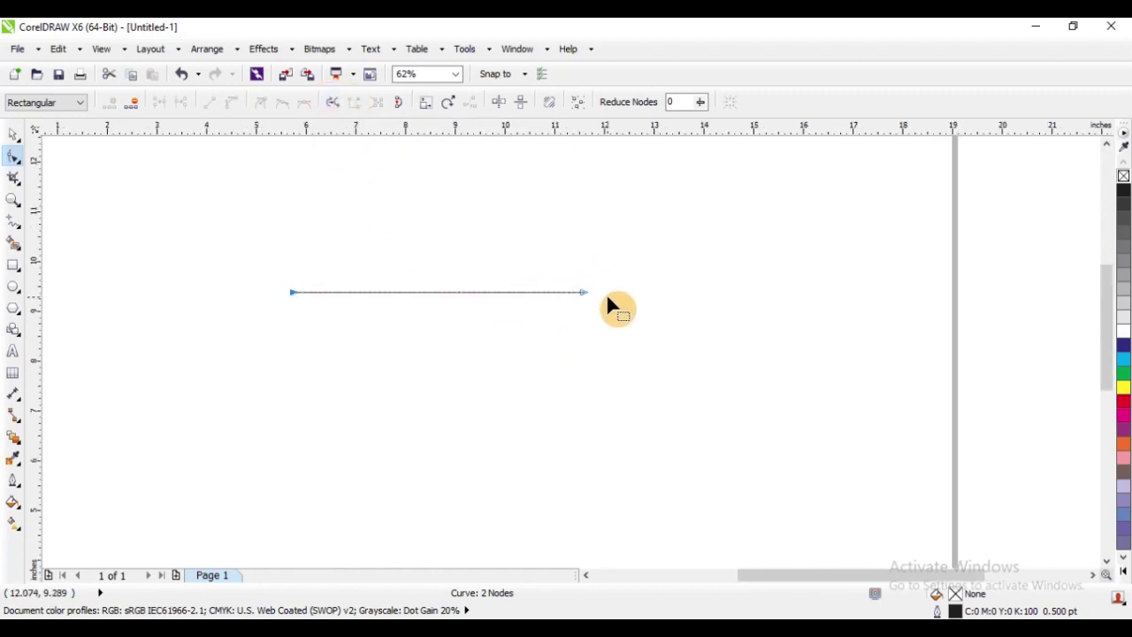
pyautogui.scroll(3, 436, 287)
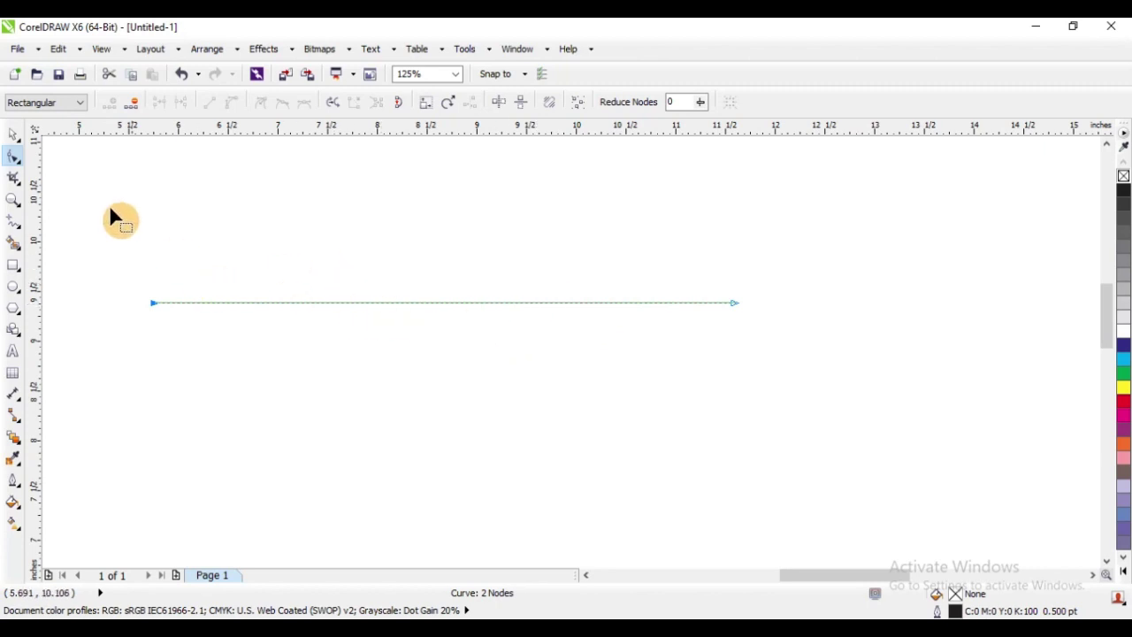
# Delete the horizontal line with the Pick tool
pyautogui.click(14, 135)
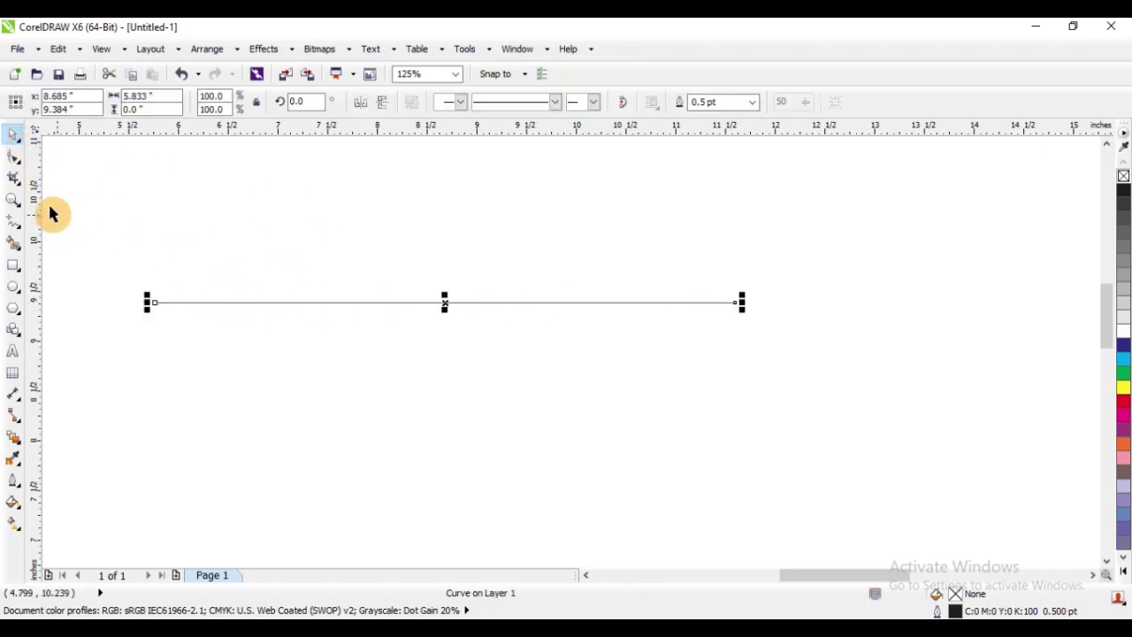
pyautogui.click(13, 156)
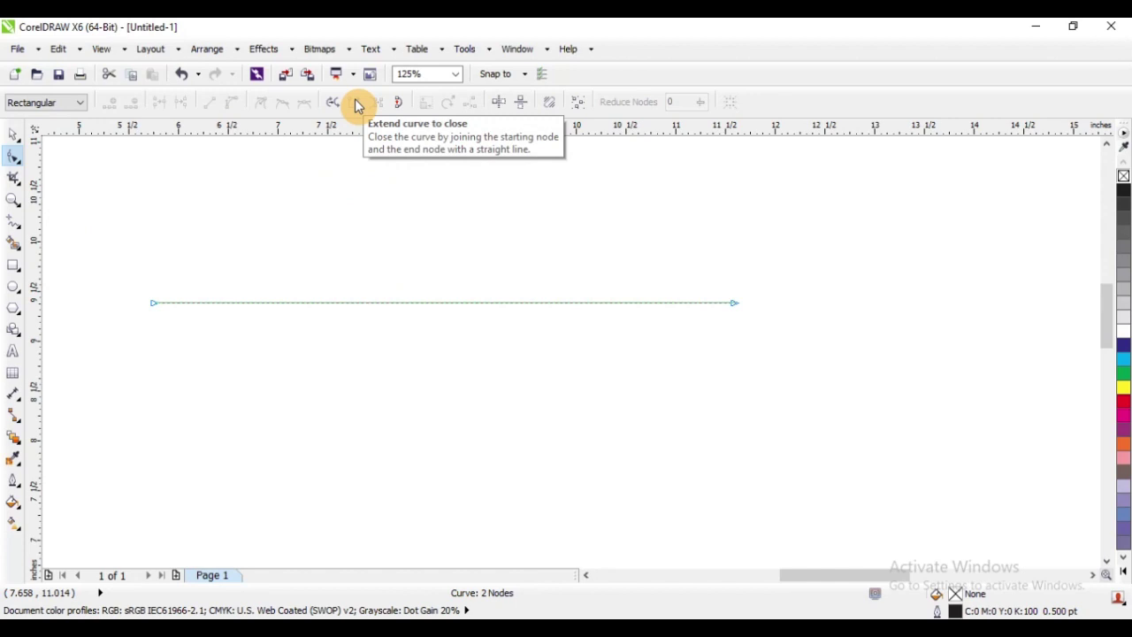
pyautogui.click(14, 136)
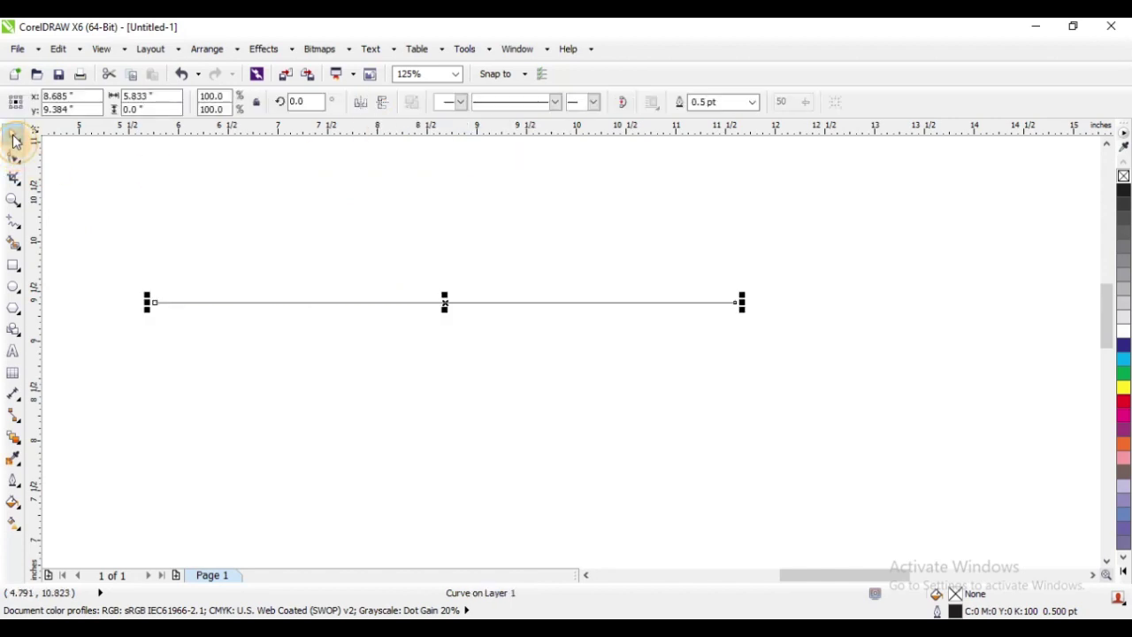
pyautogui.scroll(-2, 445, 286)
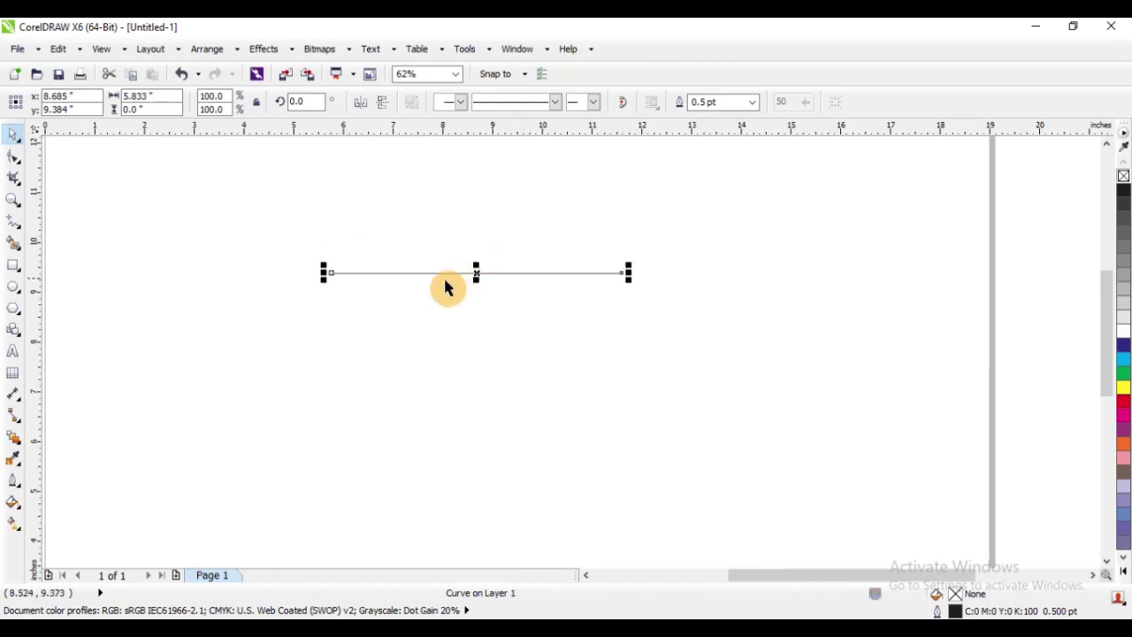
pyautogui.press('Delete')
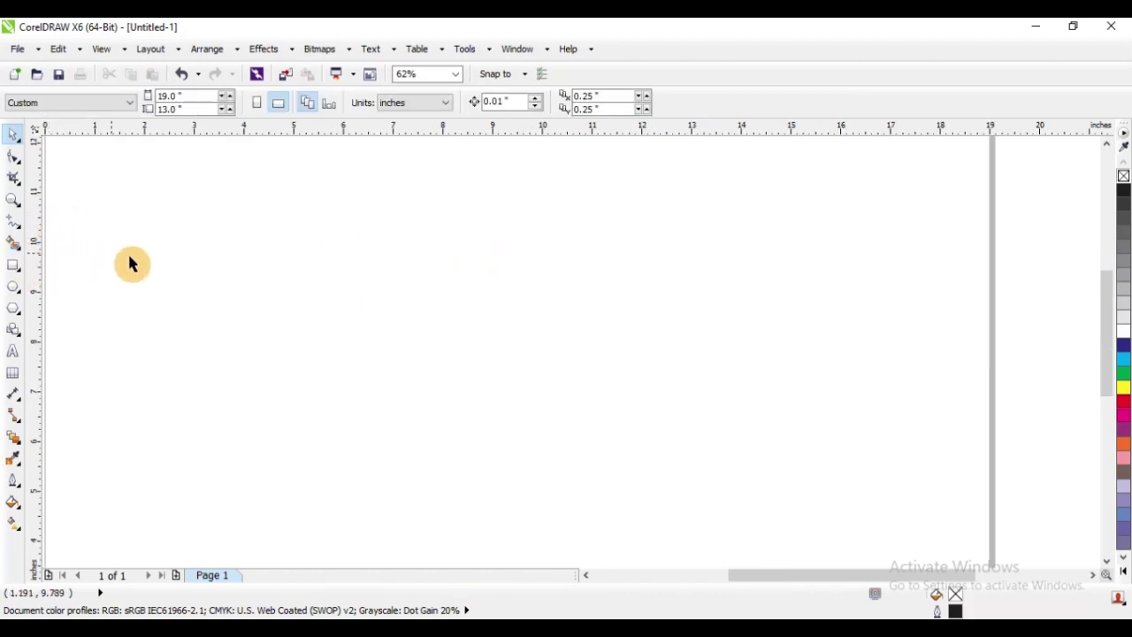
pyautogui.hotkey('ctrl', 'z')
pyautogui.press('Delete')
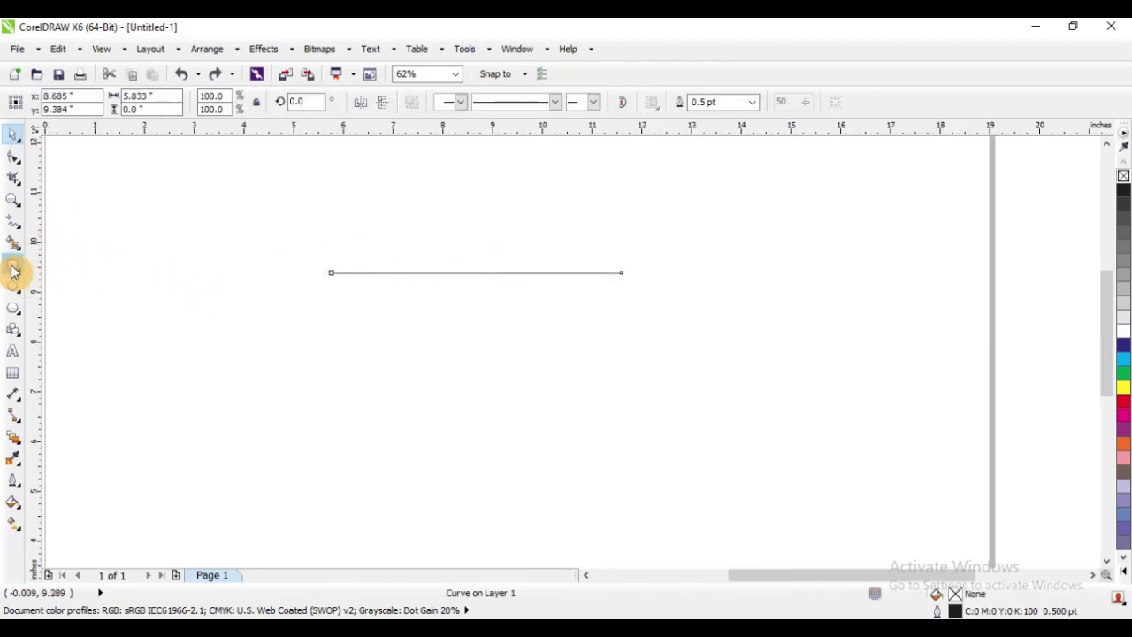
# Draw a rectangle about 3.7 by 3.03 inches in the upper part of the page and convert it to curves
pyautogui.click(14, 264)
pyautogui.moveTo(367, 239); pyautogui.dragTo(552, 390)
pyautogui.click(16, 138)
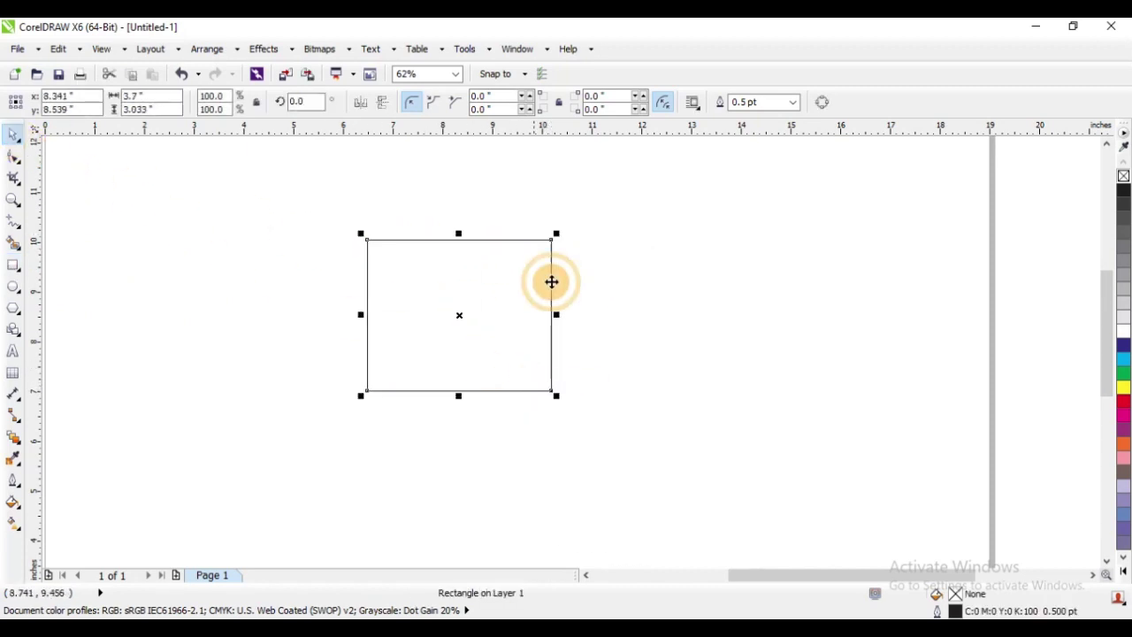
pyautogui.click(821, 102)
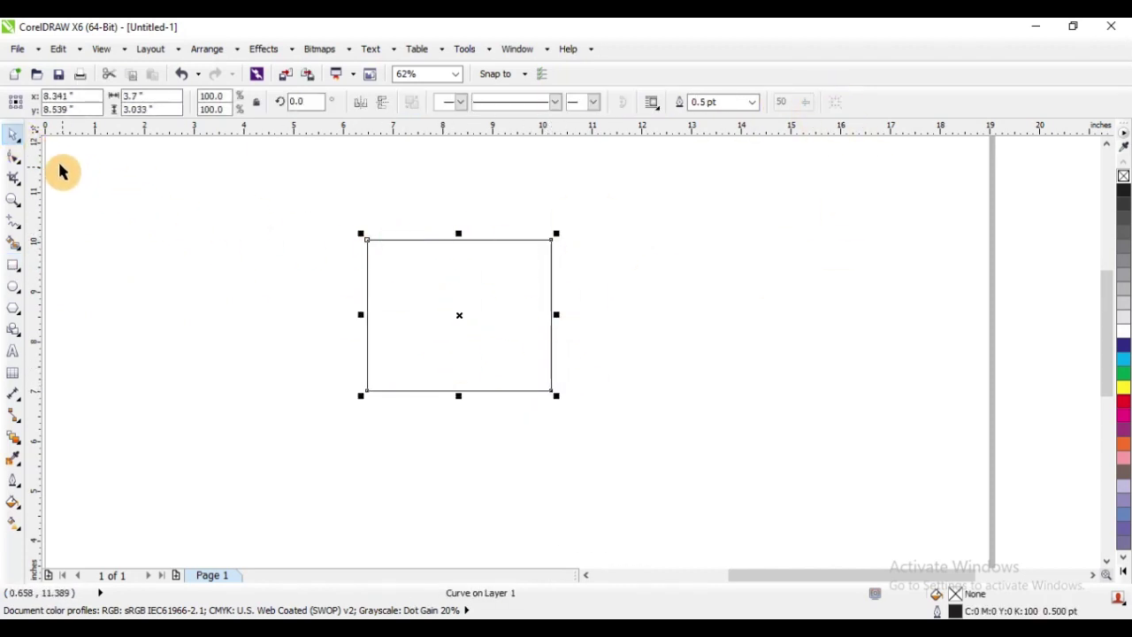
# Break the rectangle's top-left corner node with the Shape tool and pull the top edge's free end up and to the right
pyautogui.click(15, 156)
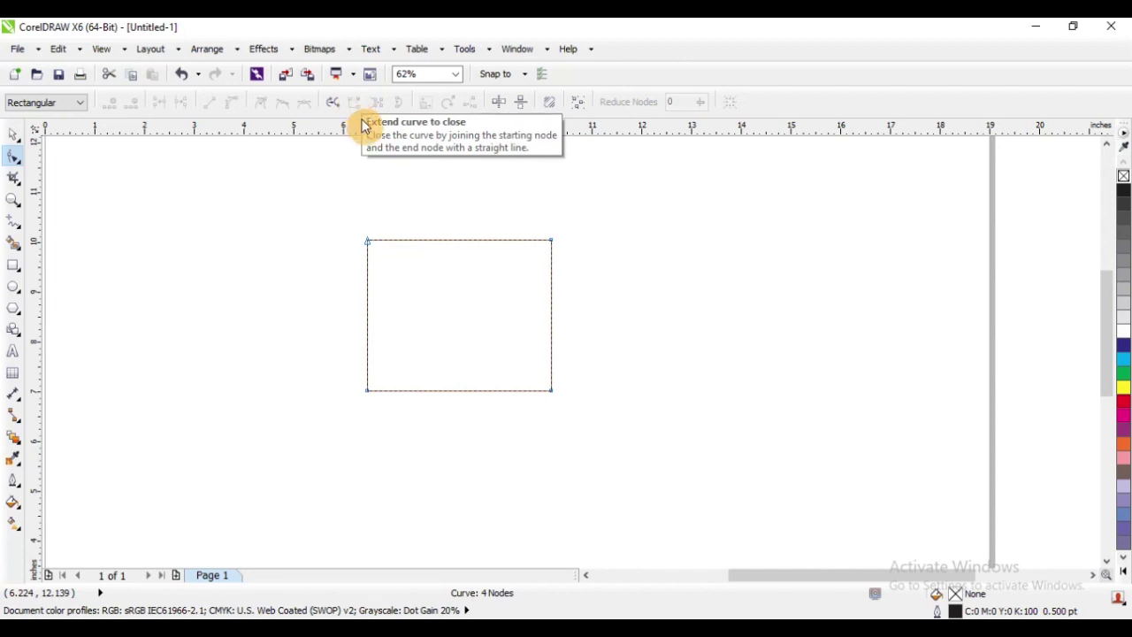
pyautogui.scroll(2, 437, 247)
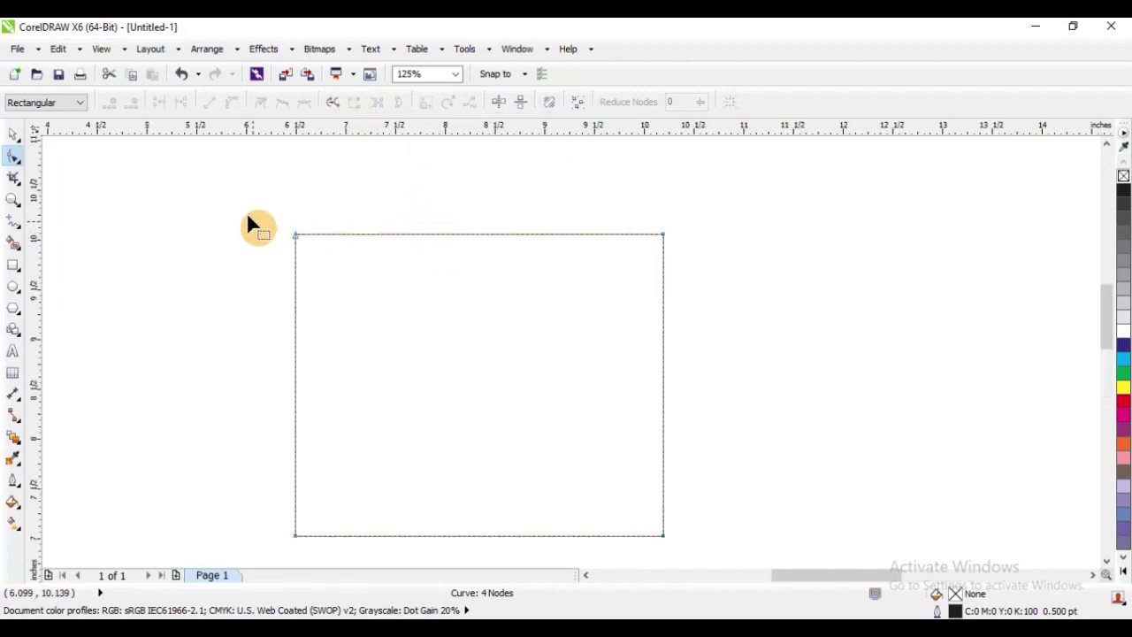
pyautogui.moveTo(247, 224); pyautogui.dragTo(369, 303)
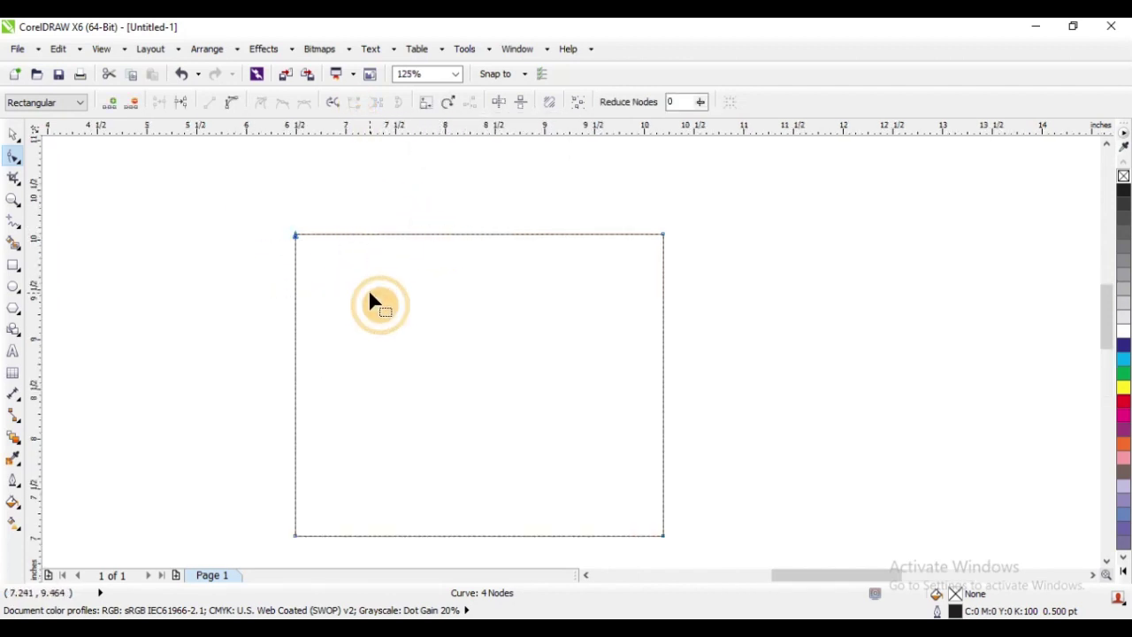
pyautogui.click(180, 104)
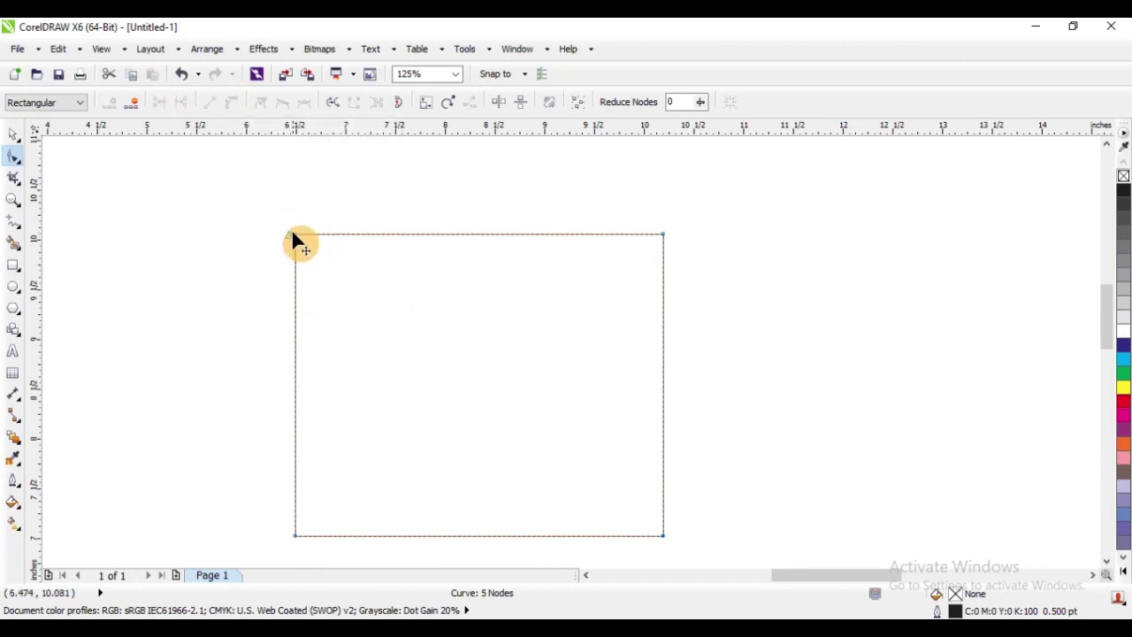
pyautogui.moveTo(294, 232); pyautogui.dragTo(342, 187)
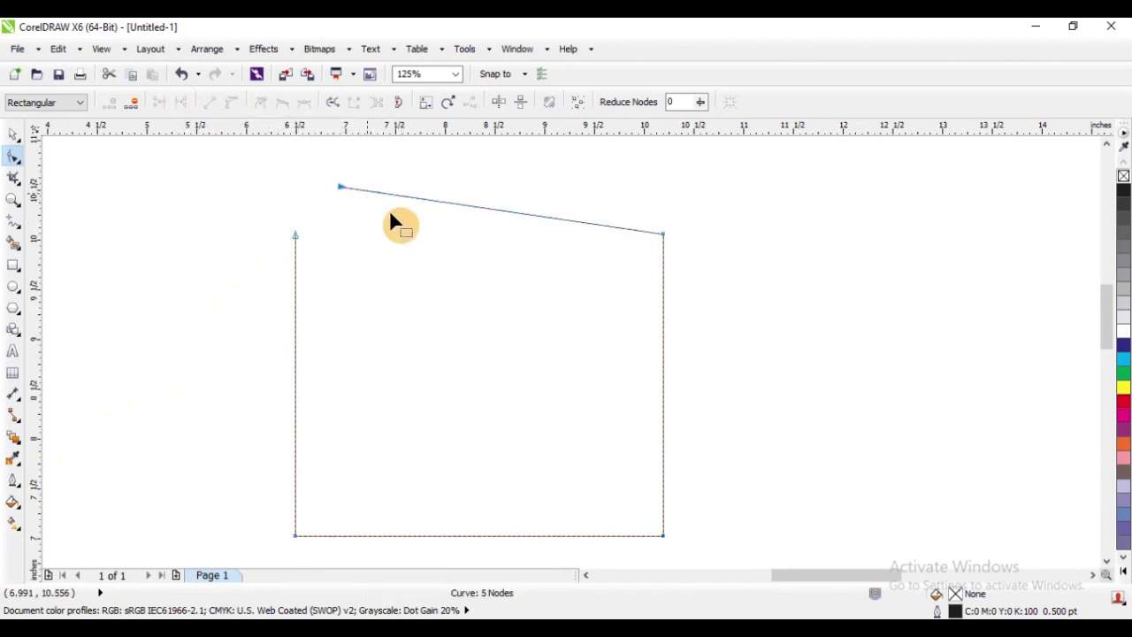
# Select the two open end nodes and connect them with a straight segment using Extend Curve to Close
pyautogui.scroll(-1, 397, 265)
pyautogui.scroll(1, 353, 226)
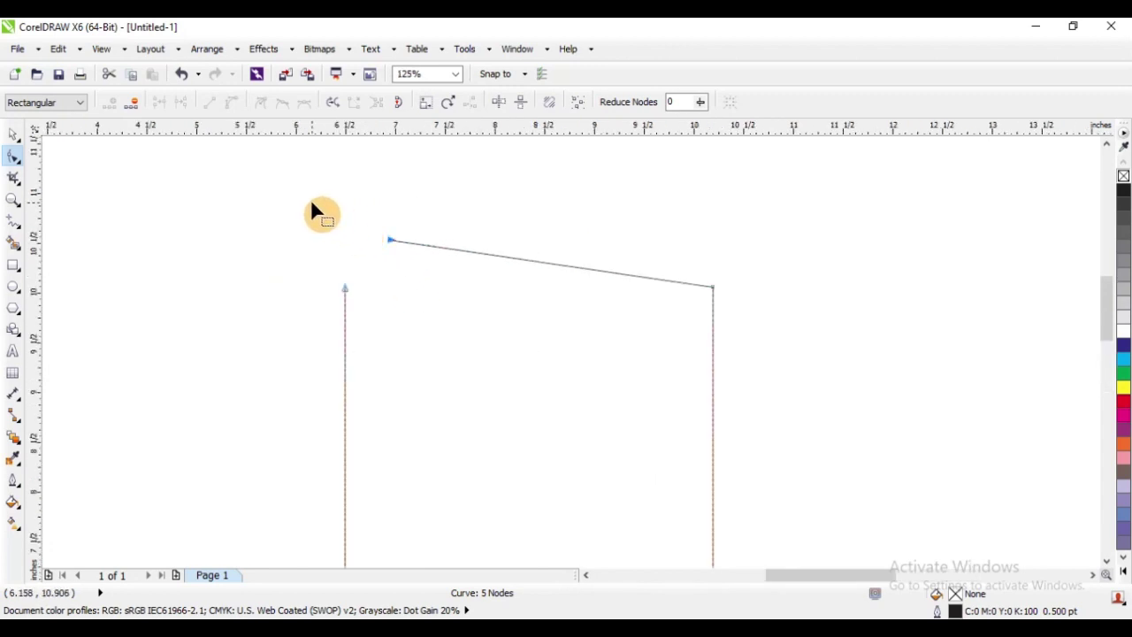
pyautogui.moveTo(257, 182); pyautogui.dragTo(486, 366)
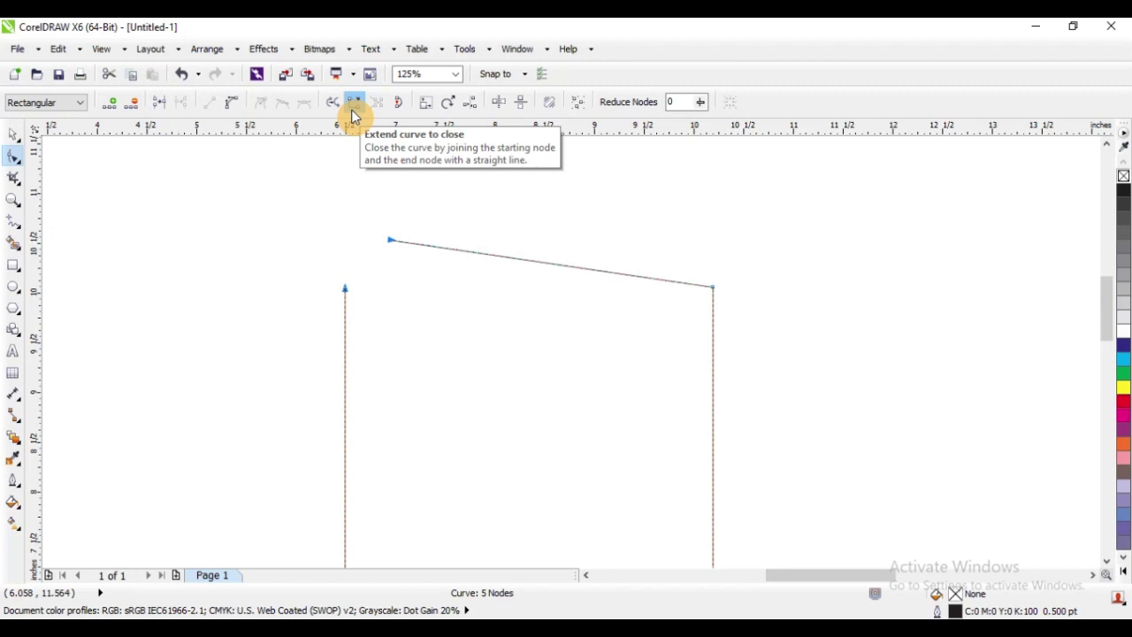
pyautogui.click(351, 110)
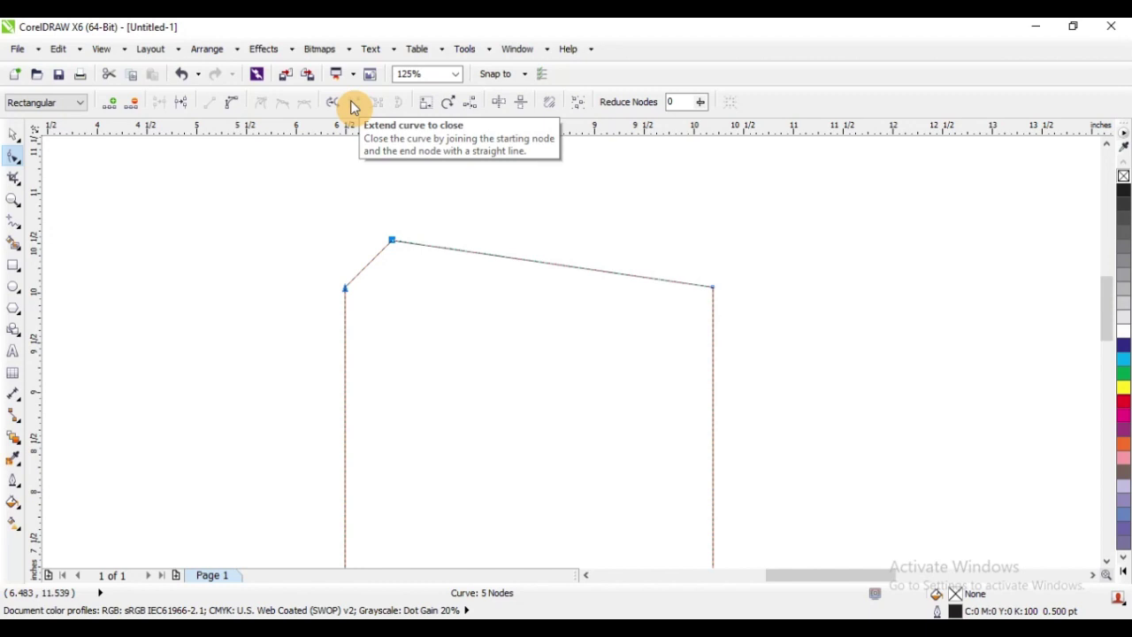
# Try moving both end nodes of the closing segment, and undo back to the broken corner with its ends coinciding
pyautogui.keyDown('shift'); pyautogui.click(345, 288); pyautogui.keyUp('shift')
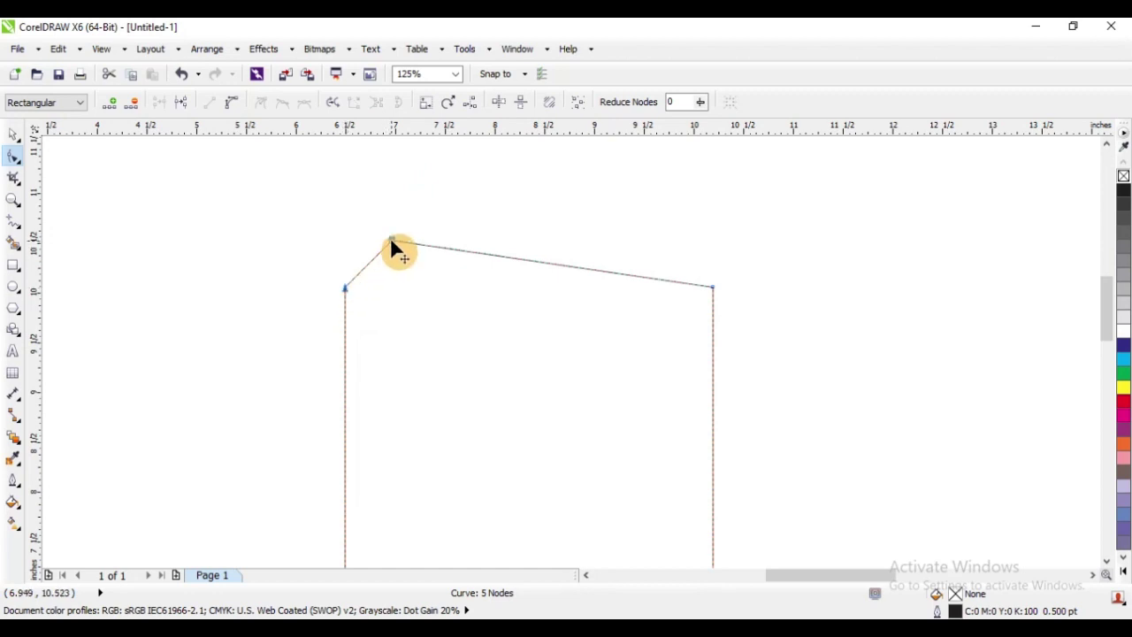
pyautogui.moveTo(391, 238); pyautogui.dragTo(522, 201)
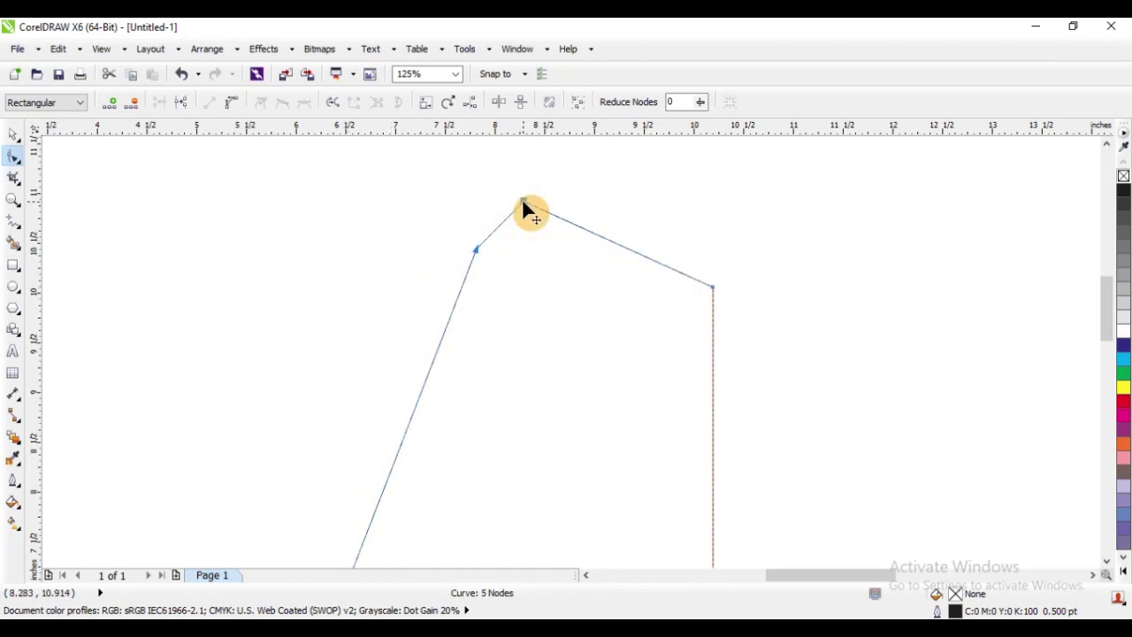
pyautogui.hotkey('ctrl', 'z')
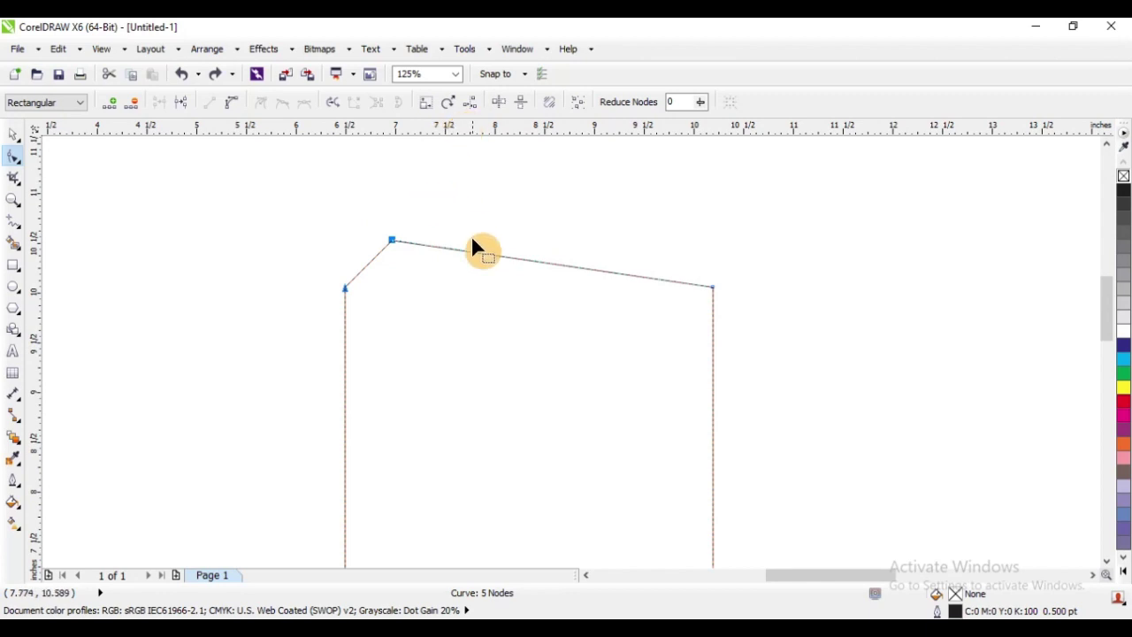
pyautogui.press('Delete')
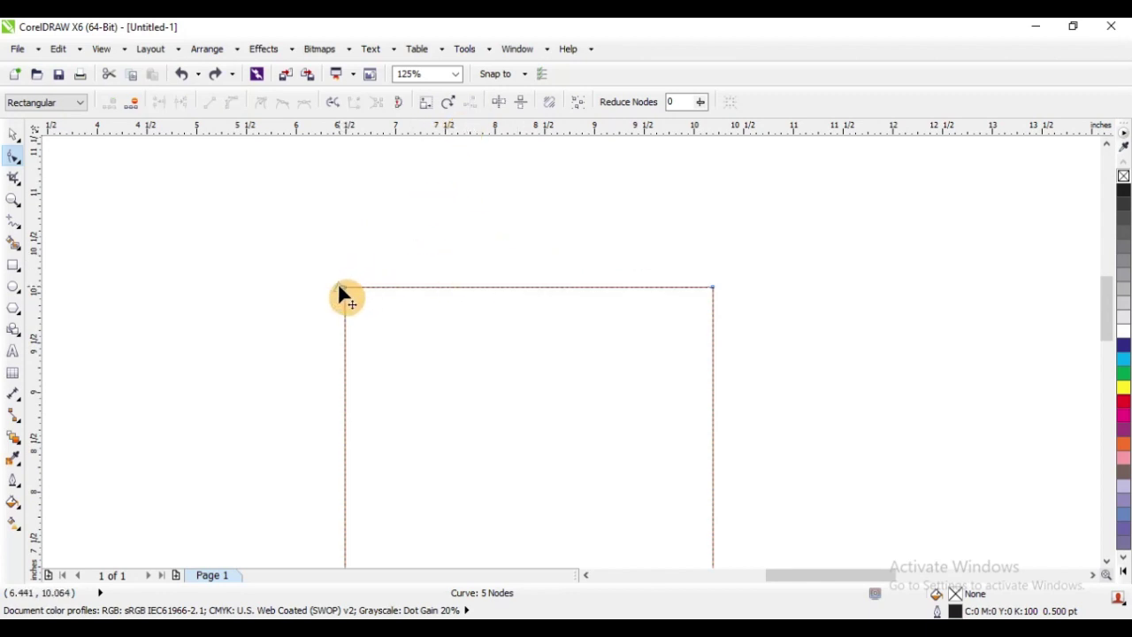
# Pull the left edge's free end inside the shape and close the gap to the top edge with Extend Curve to Close
pyautogui.moveTo(344, 287); pyautogui.dragTo(444, 342)
pyautogui.moveTo(262, 241); pyautogui.dragTo(548, 424)
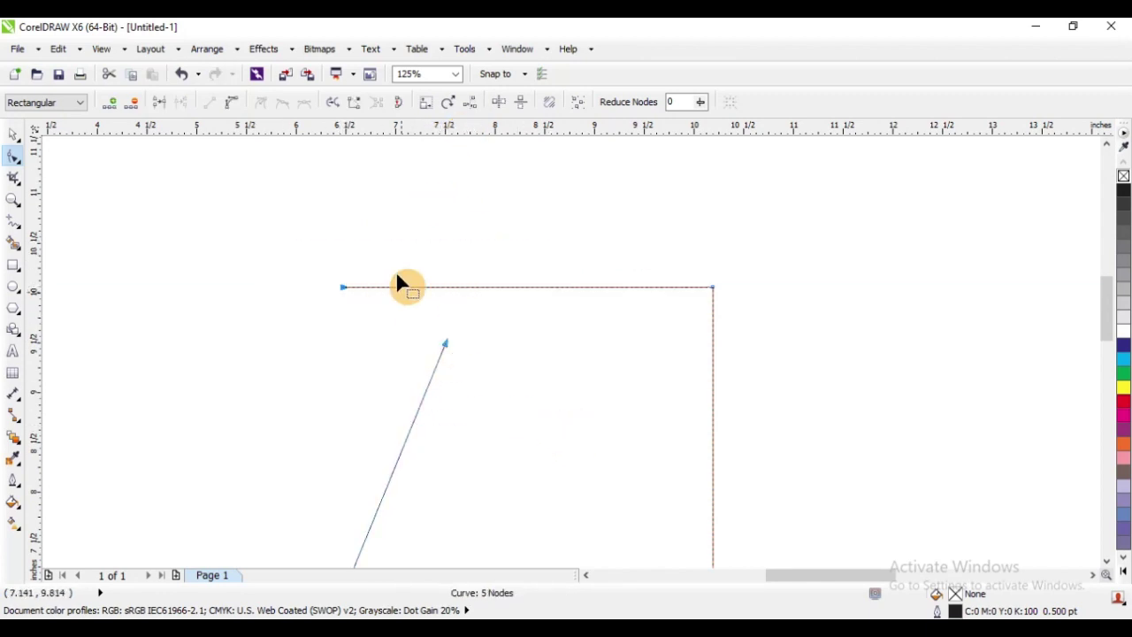
pyautogui.click(358, 106)
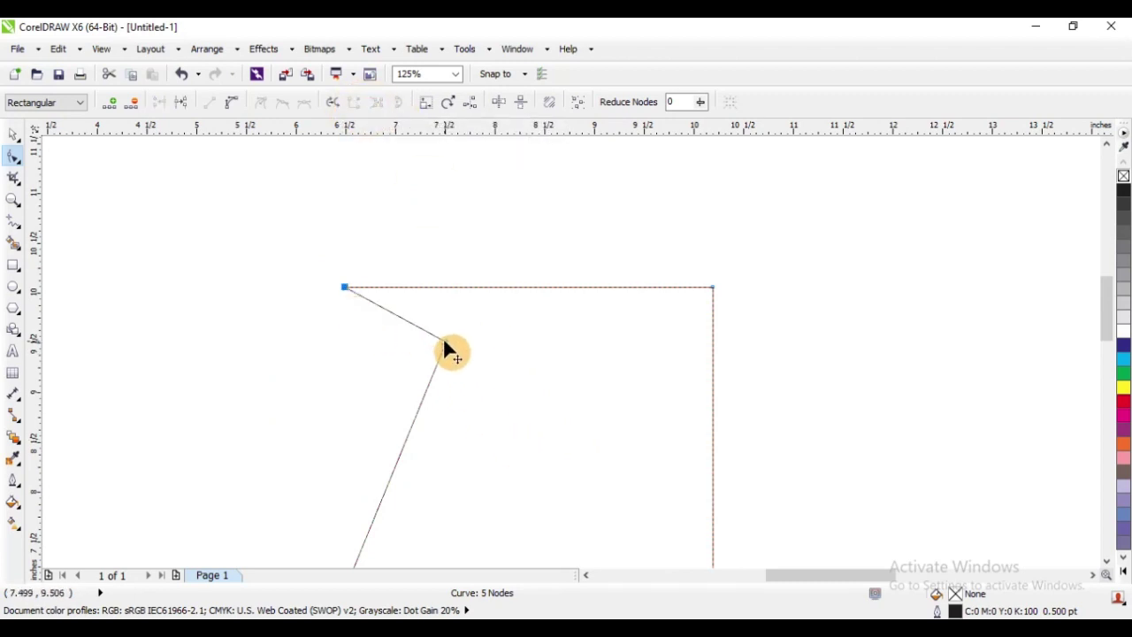
# Undo the closing segment, the end-node move and the corner break, and select the whole rectangle with the Pick tool
pyautogui.hotkey('ctrl', 'z')
pyautogui.hotkey('ctrl', 'z')
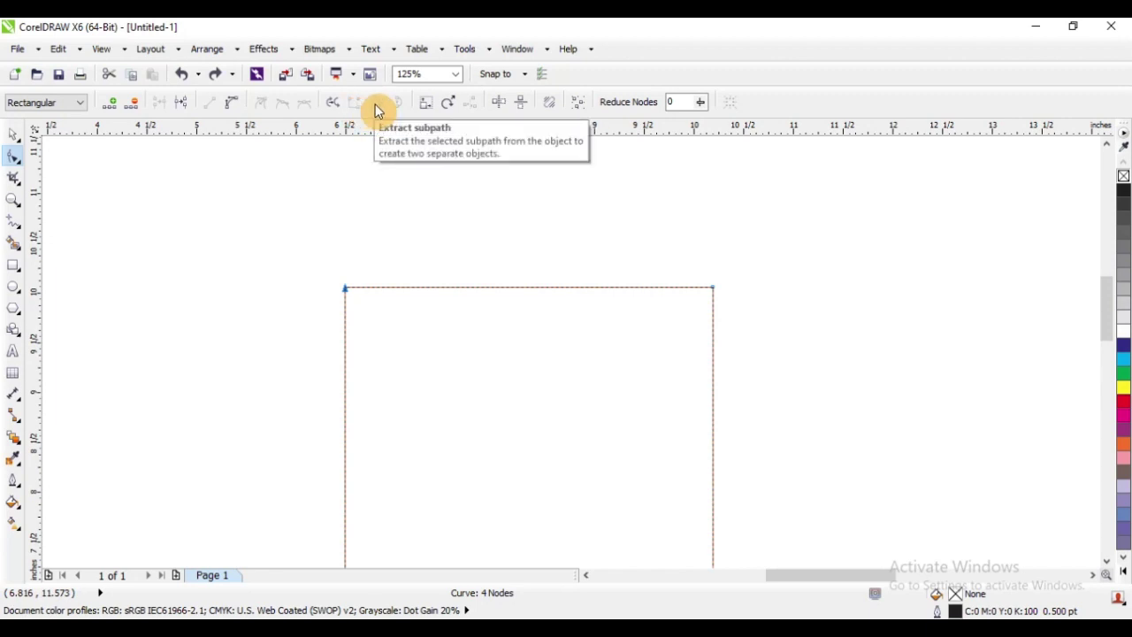
pyautogui.click(14, 132)
pyautogui.scroll(-1, 446, 184)
pyautogui.scroll(1, 474, 232)
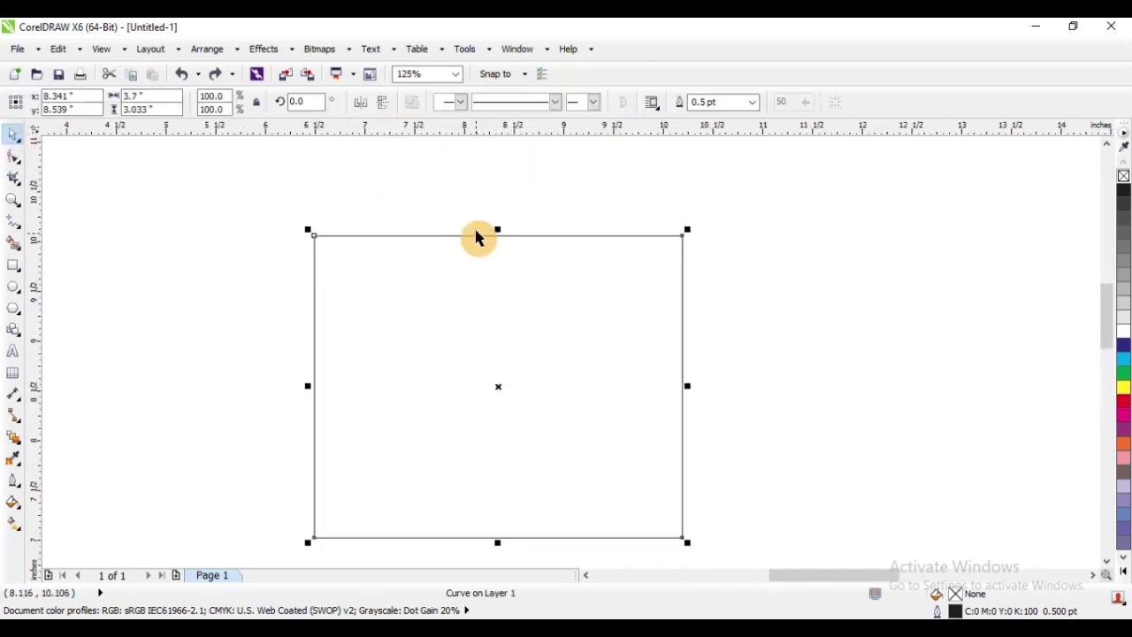
# Draw a thin horizontal rectangle about 4.89 by 0.2 inches across the large rectangle's upper part and place a copy about 0.51 inches below
pyautogui.scroll(-1, 476, 235)
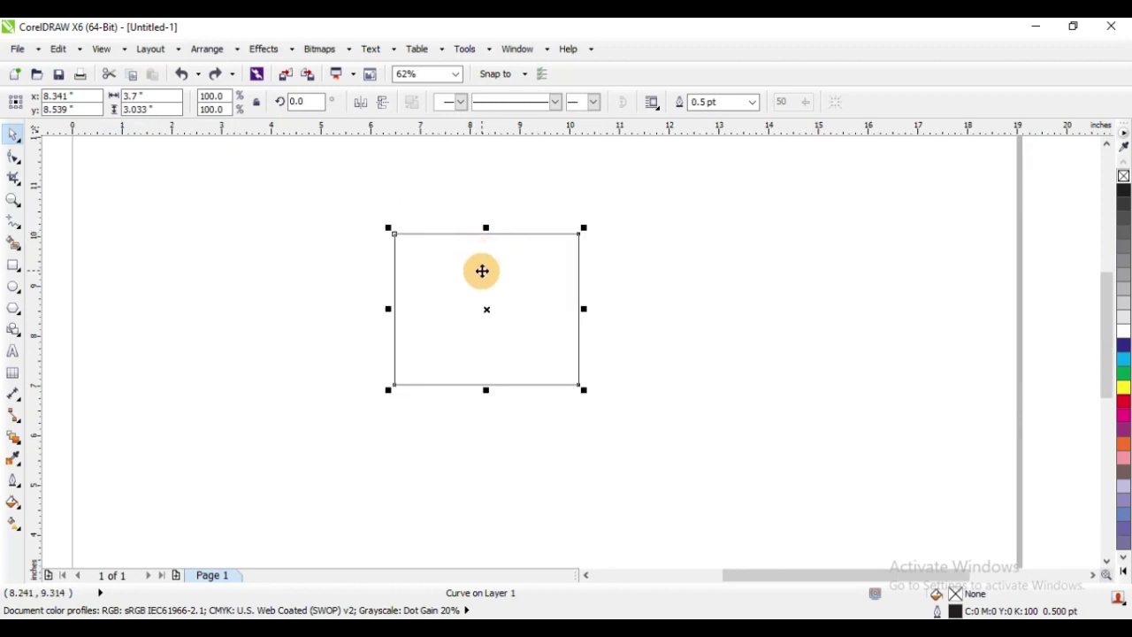
pyautogui.scroll(1, 480, 273)
pyautogui.click(100, 210)
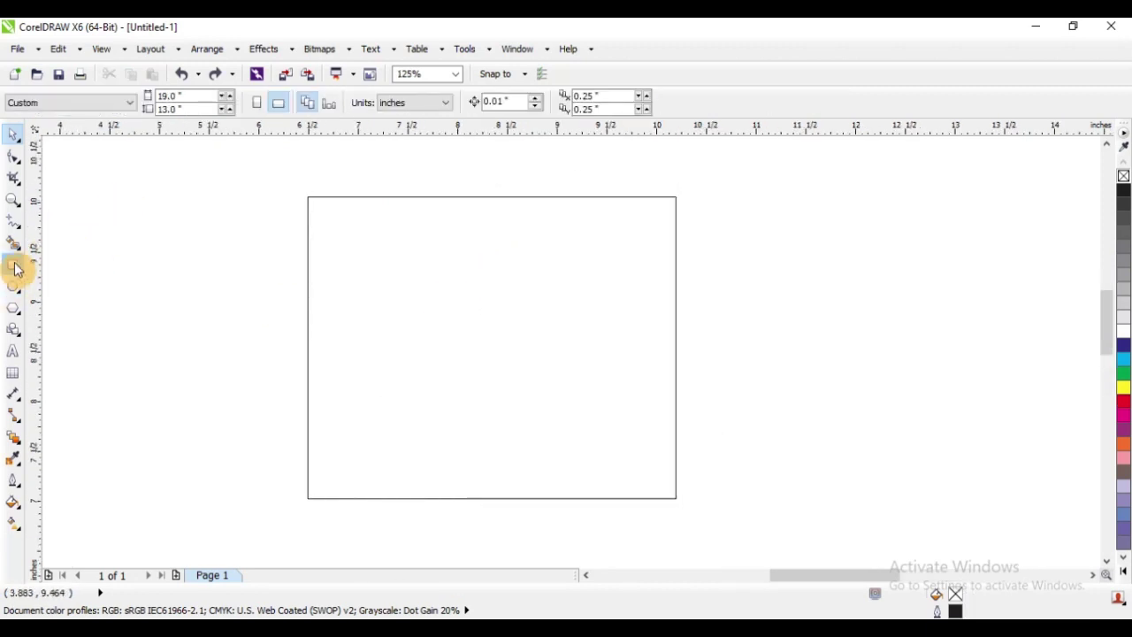
pyautogui.click(14, 266)
pyautogui.moveTo(253, 218); pyautogui.dragTo(750, 248)
pyautogui.click(13, 133)
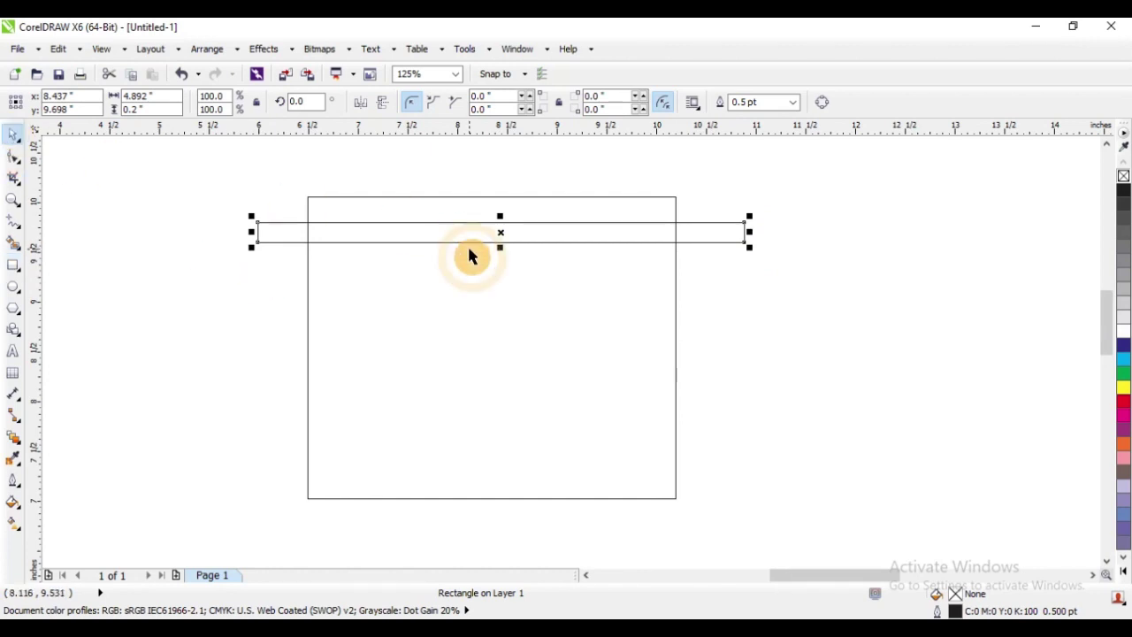
pyautogui.moveTo(467, 235); pyautogui.dragTo(466, 283)
pyautogui.rightClick(466, 284)
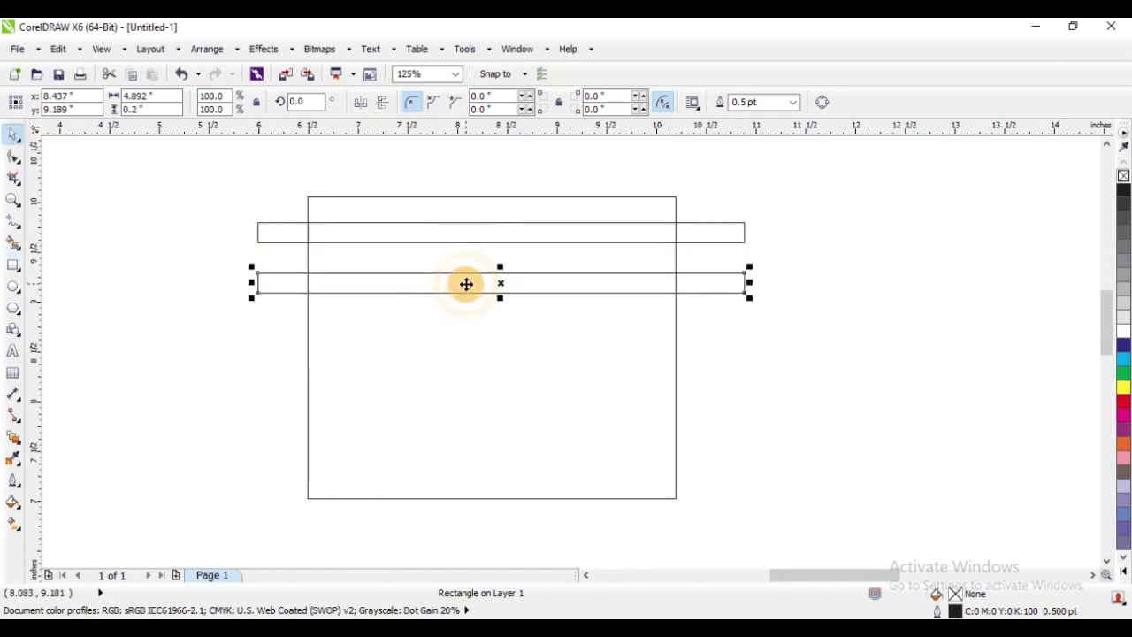
# Repeat the strip duplication at the same spacing down the large rectangle, undo the lowest copy to keep five strips, and clear the selection
pyautogui.hotkey('ctrl', 'r')
pyautogui.hotkey('ctrl', 'r')
pyautogui.hotkey('ctrl', 'r')
pyautogui.hotkey('ctrl', 'r')
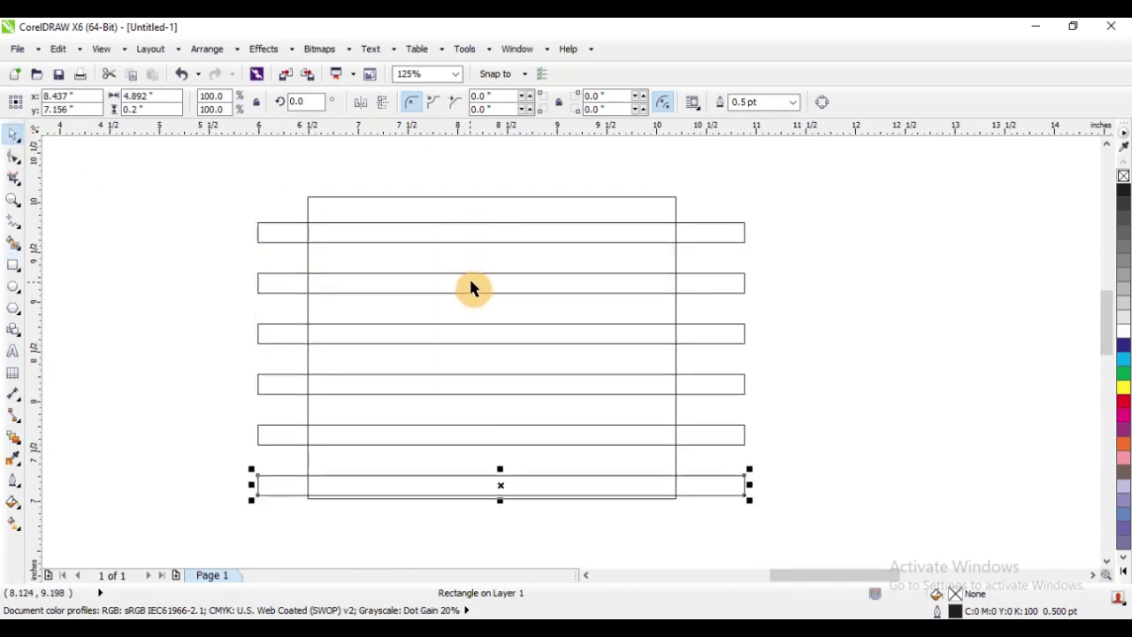
pyautogui.hotkey('ctrl', 'z')
pyautogui.click(231, 207)
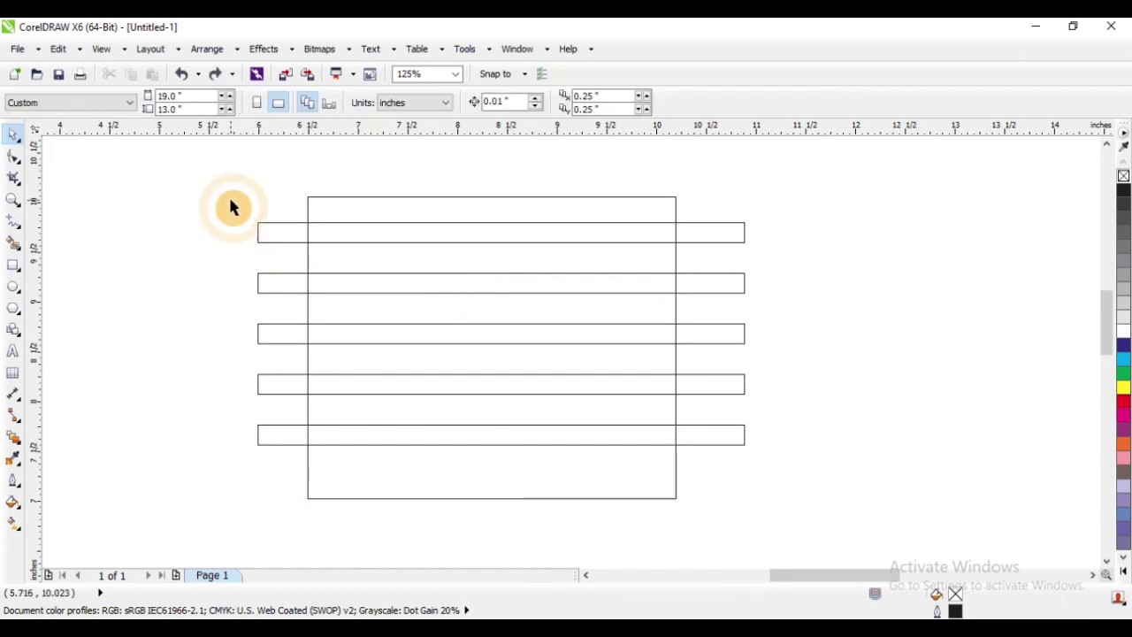
# Weld the five horizontal strips into one curve and use it to trim the large rectangle
pyautogui.moveTo(230, 207); pyautogui.dragTo(910, 467)
pyautogui.click(513, 102)
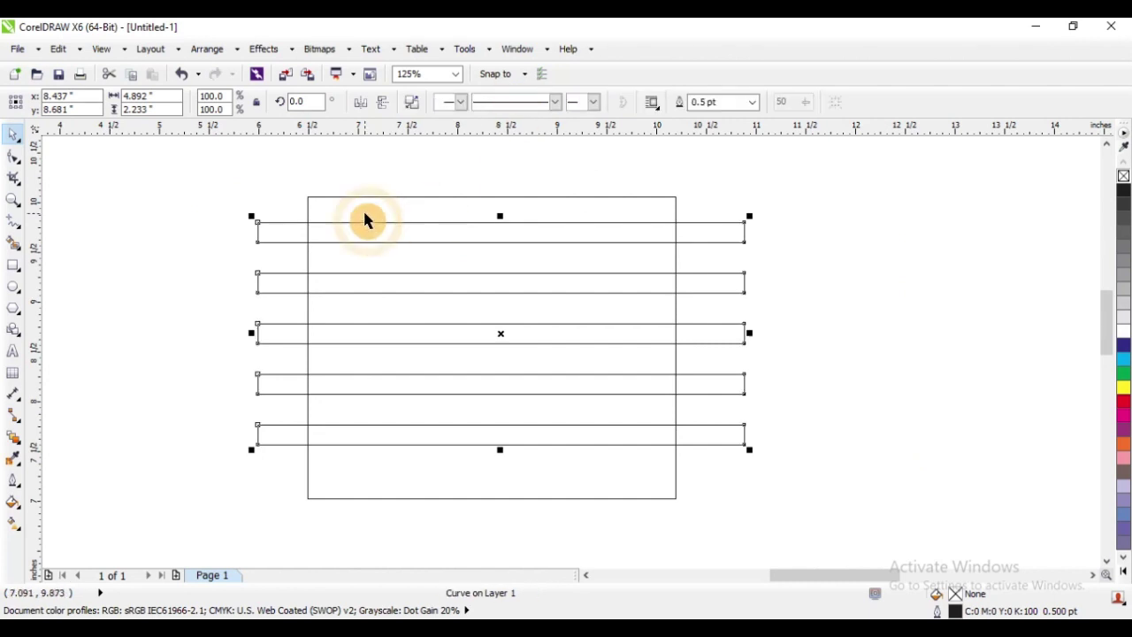
pyautogui.keyDown('shift'); pyautogui.click(367, 198); pyautogui.keyUp('shift')
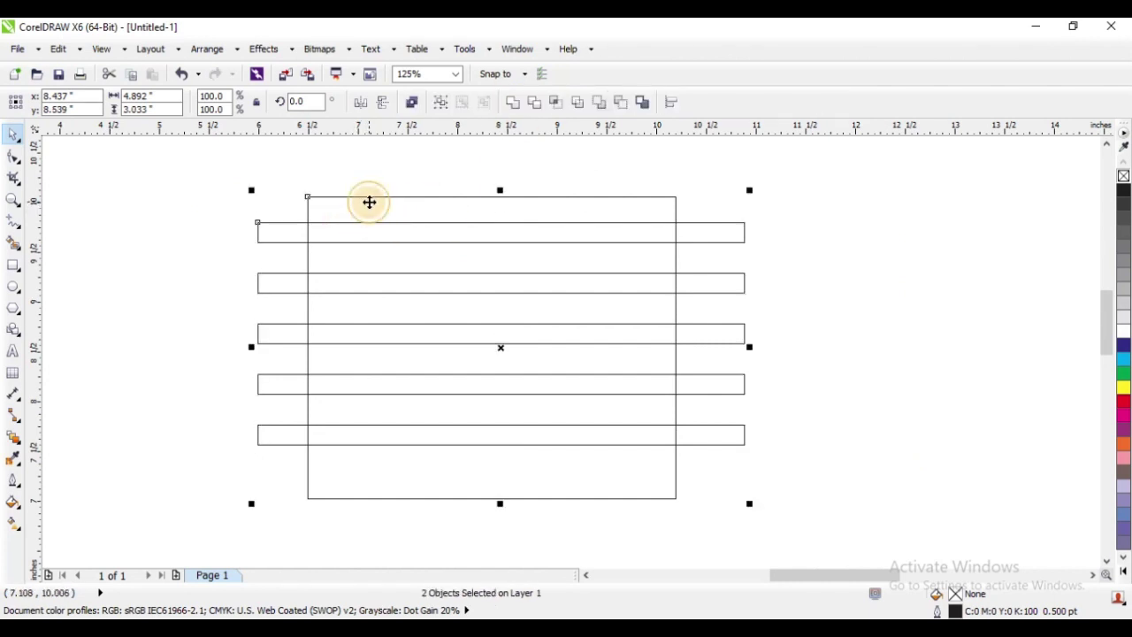
pyautogui.click(531, 107)
# Move the welded strips off the trimmed rectangle, undo the move, and delete the strips
pyautogui.click(285, 232)
pyautogui.moveTo(285, 233); pyautogui.dragTo(197, 321)
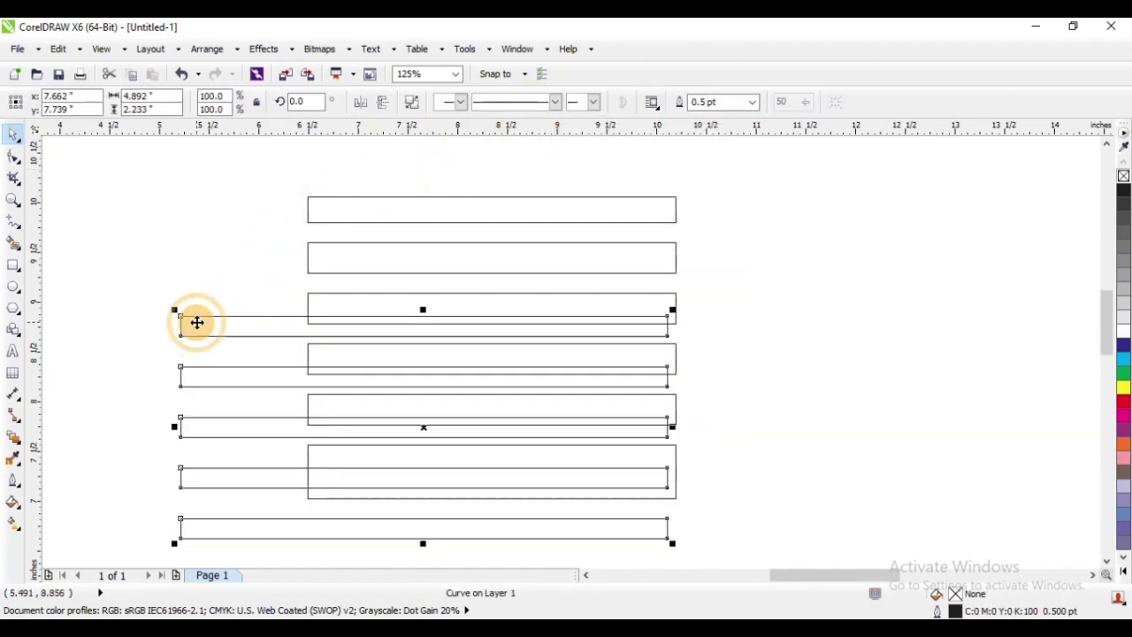
pyautogui.hotkey('ctrl', 'z')
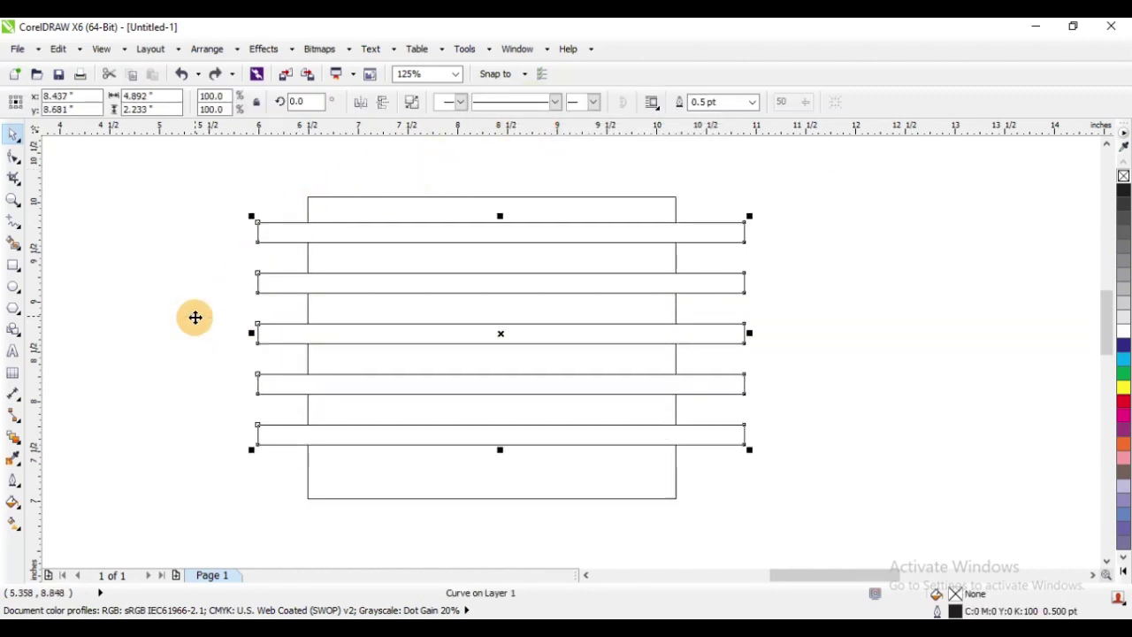
pyautogui.press('Delete')
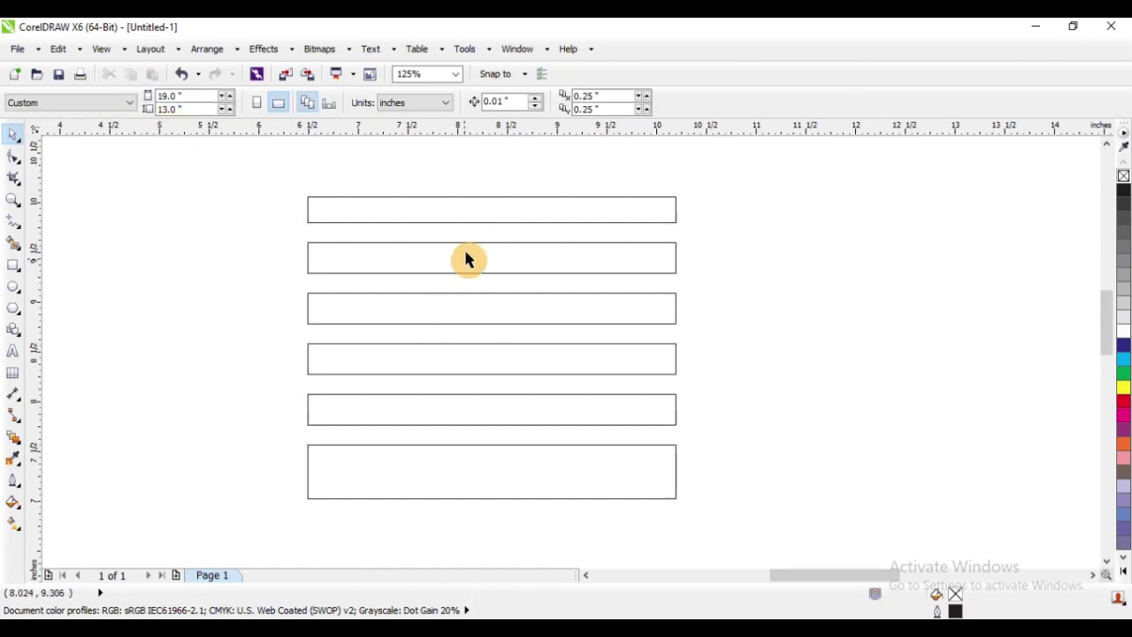
# Move the trimmed rectangle's six bands to the right as one object several times, undoing each move
pyautogui.moveTo(434, 219); pyautogui.dragTo(642, 205)
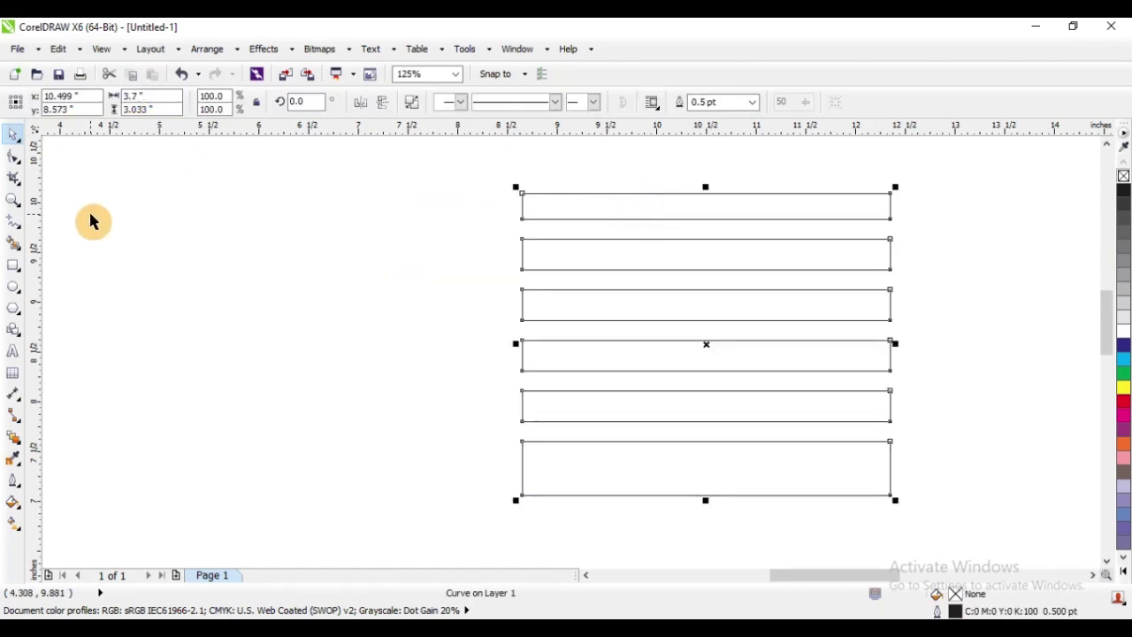
pyautogui.hotkey('ctrl', 'z')
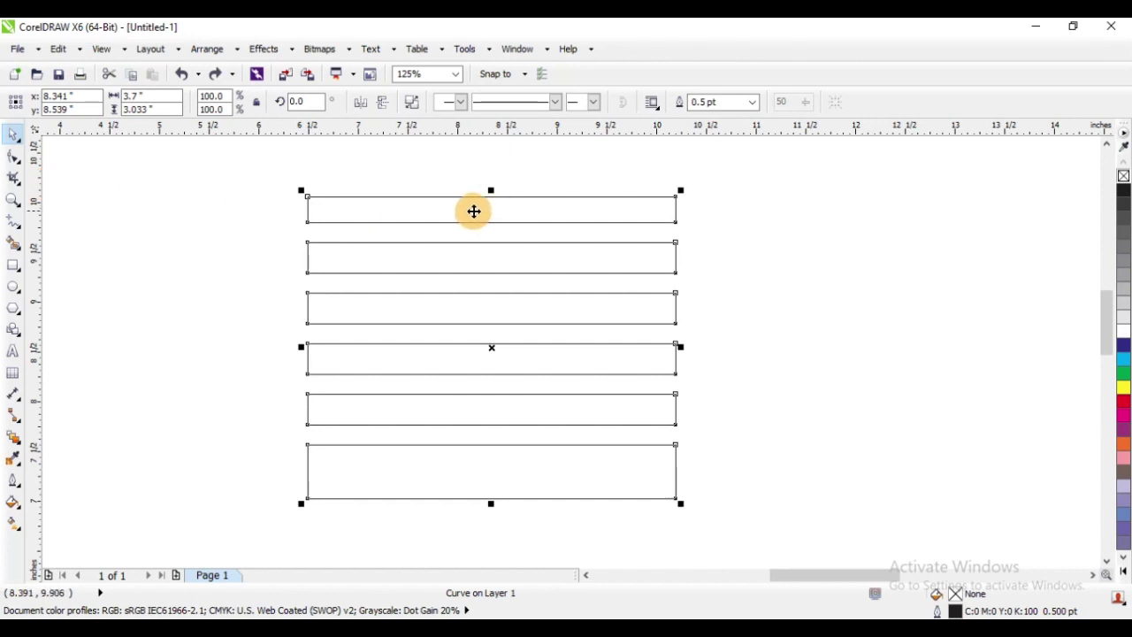
pyautogui.moveTo(472, 209); pyautogui.dragTo(690, 203)
pyautogui.hotkey('ctrl', 'z')
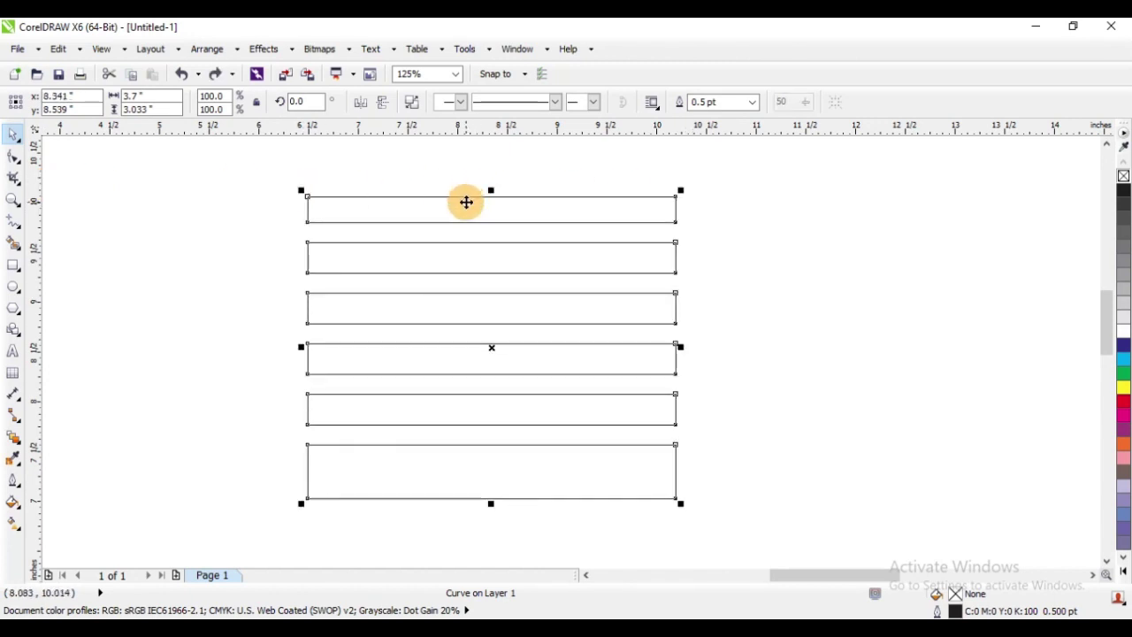
pyautogui.moveTo(466, 202); pyautogui.dragTo(702, 200)
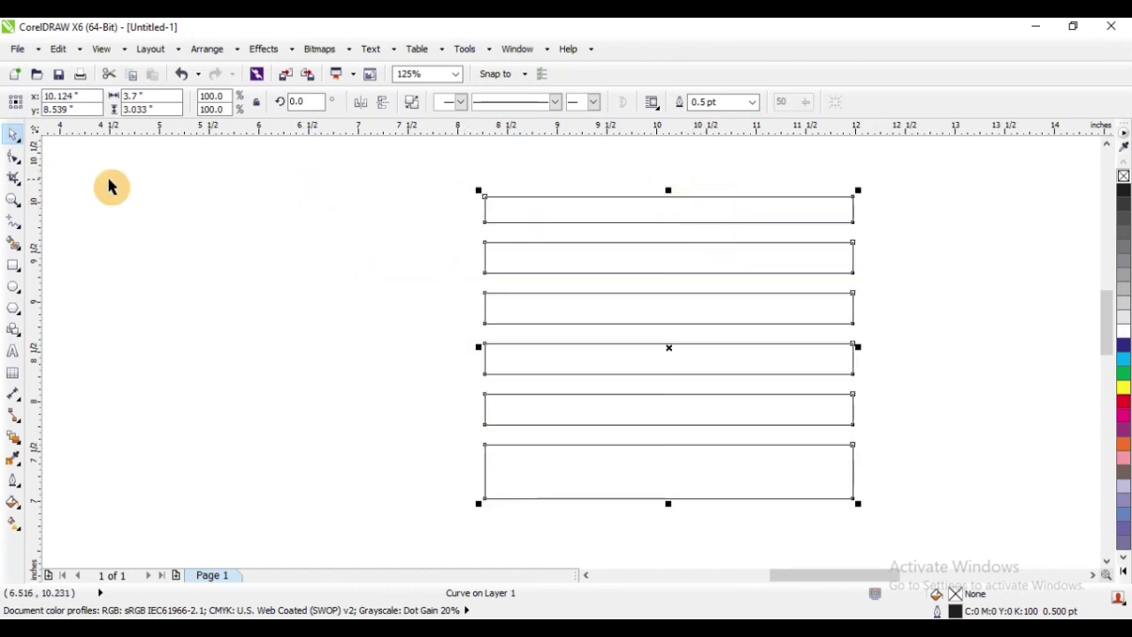
pyautogui.hotkey('ctrl', 'z')
# Select a corner node of the second band from the top with the Shape tool and extract its subpath
pyautogui.click(14, 157)
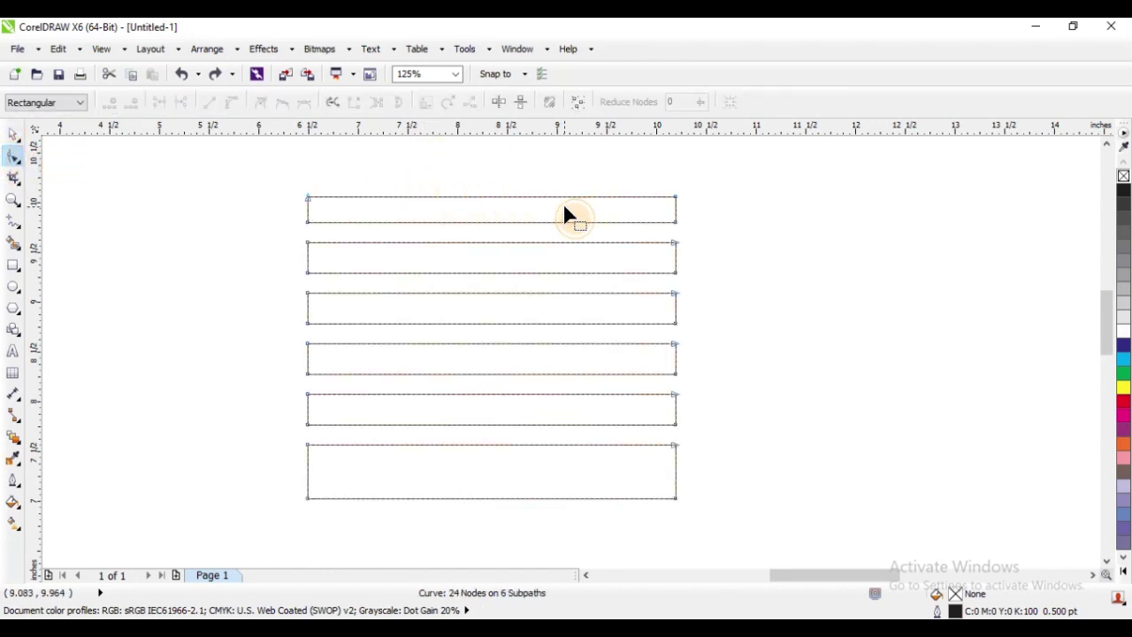
pyautogui.scroll(2, 683, 221)
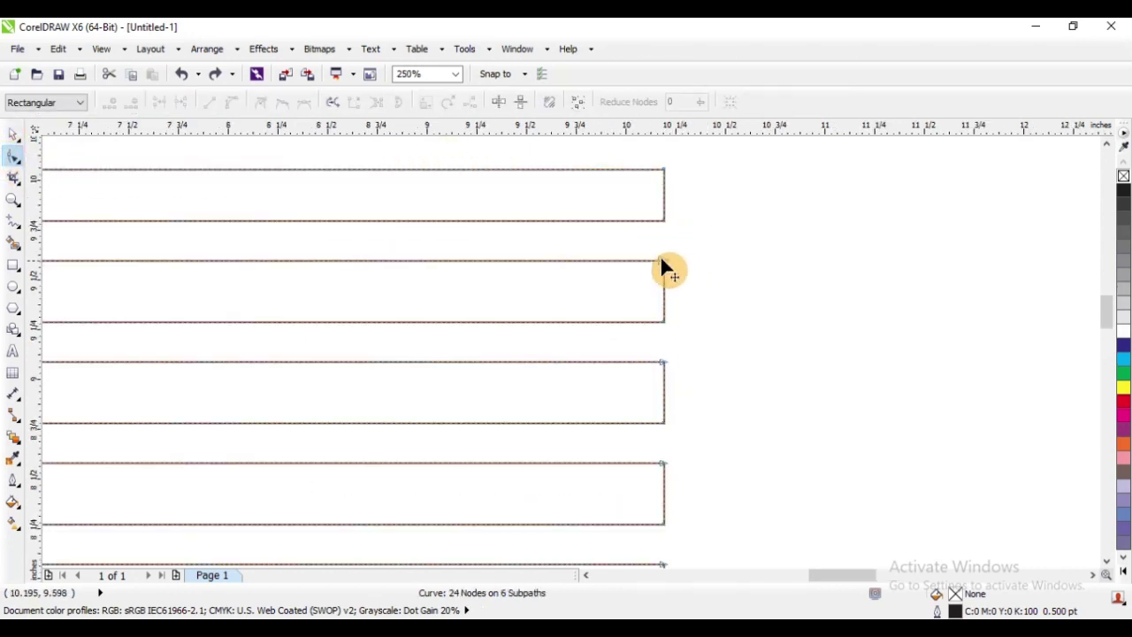
pyautogui.moveTo(652, 253); pyautogui.dragTo(682, 281)
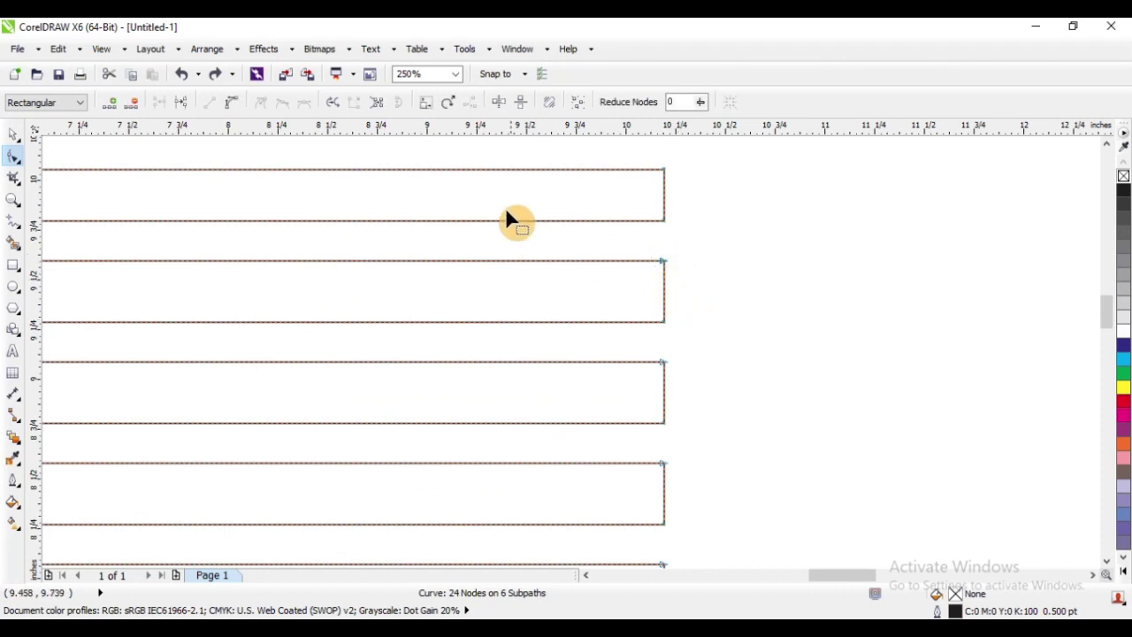
pyautogui.click(376, 101)
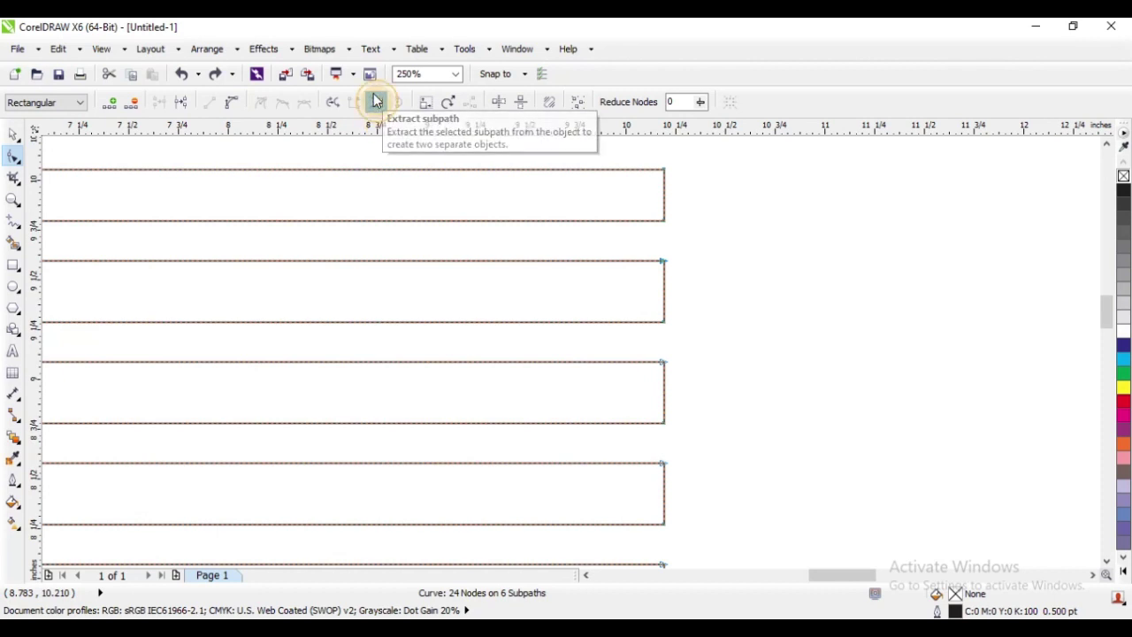
pyautogui.scroll(-1, 569, 204)
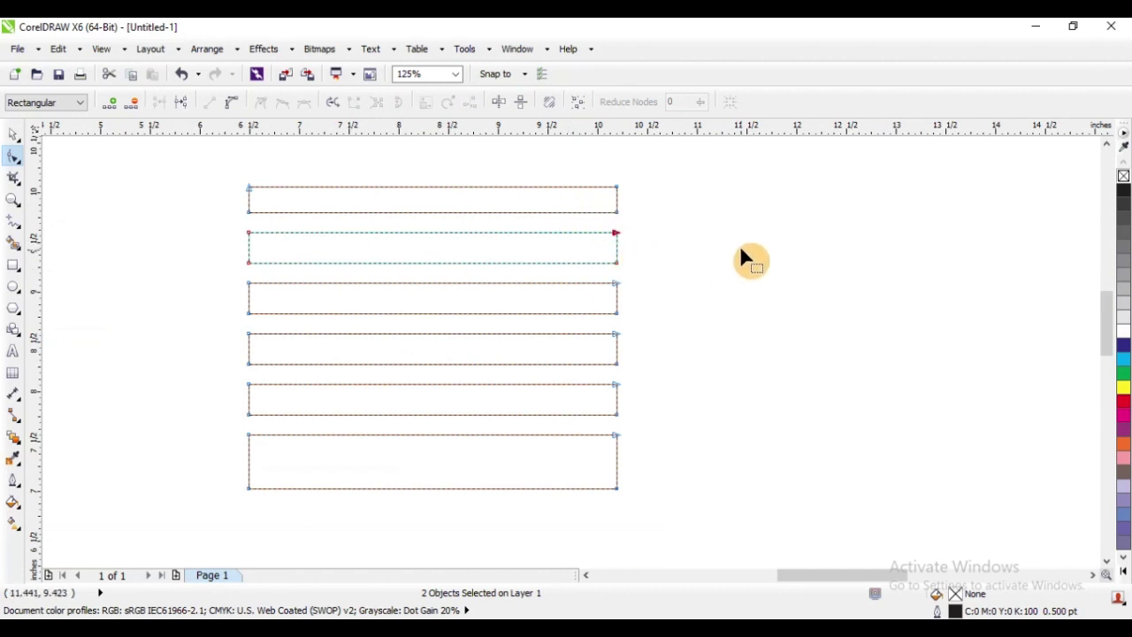
# Move the remaining five-band curve away from the extracted band with the Pick tool several times, undoing each move
pyautogui.click(13, 134)
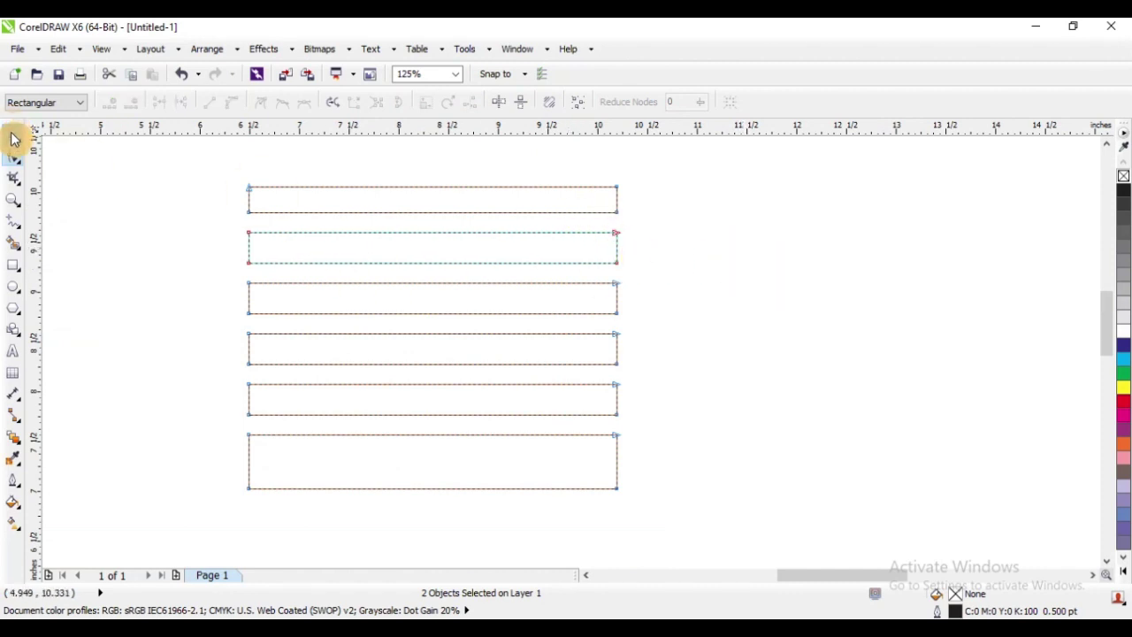
pyautogui.click(284, 210)
pyautogui.moveTo(284, 210); pyautogui.dragTo(651, 215)
pyautogui.hotkey('ctrl', 'z')
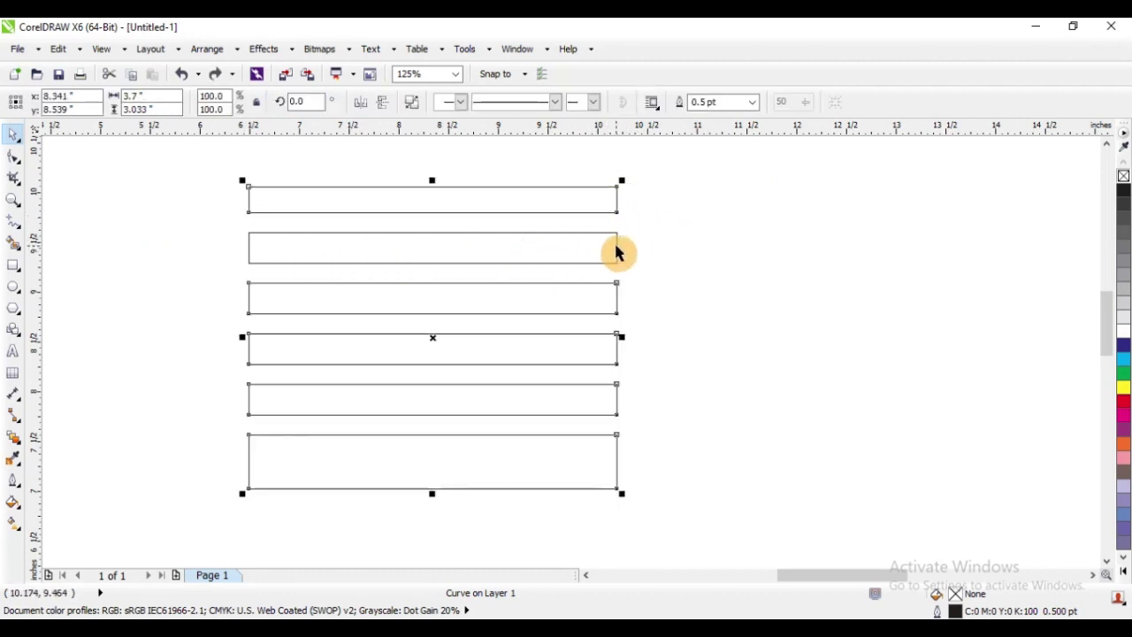
pyautogui.moveTo(457, 203); pyautogui.dragTo(787, 216)
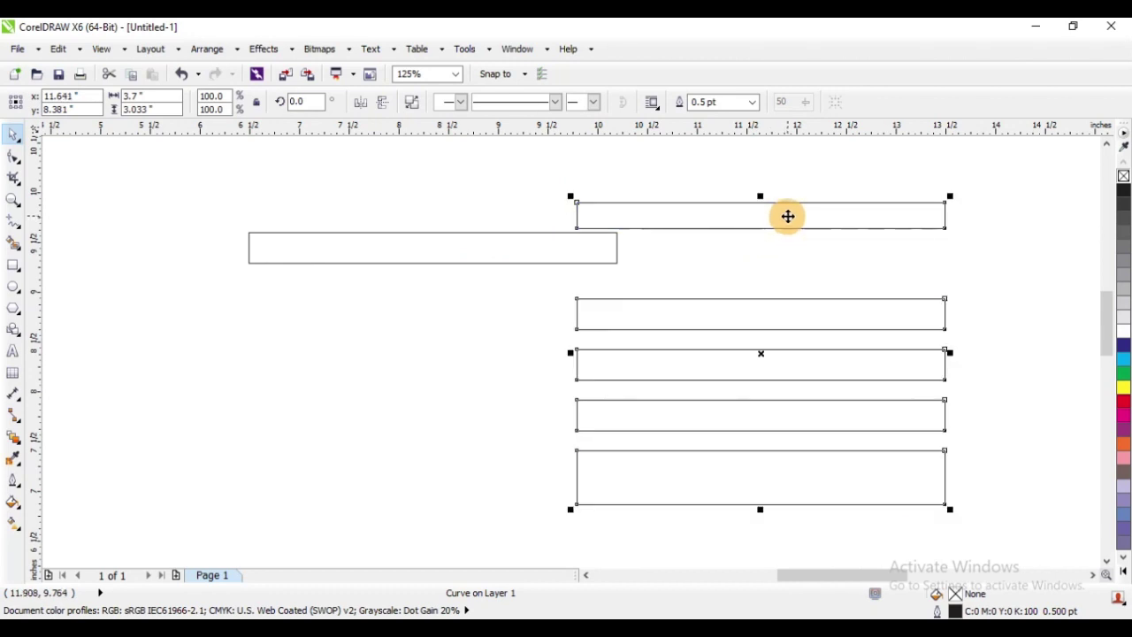
pyautogui.hotkey('ctrl', 'z')
pyautogui.moveTo(465, 202); pyautogui.dragTo(808, 196)
pyautogui.hotkey('ctrl', 'z')
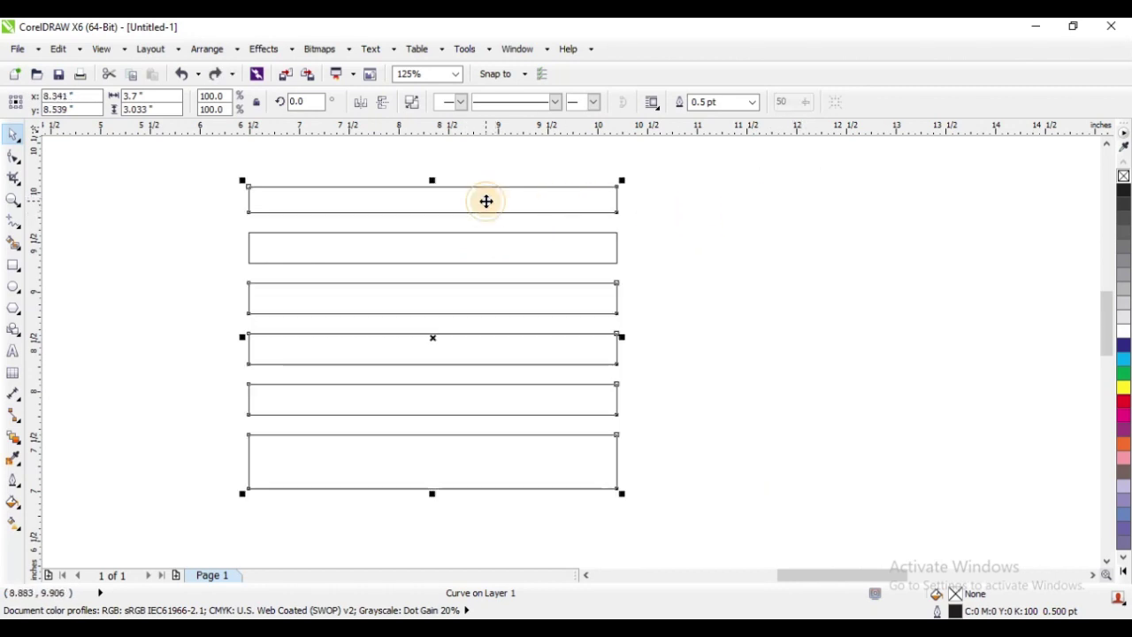
pyautogui.moveTo(486, 200); pyautogui.dragTo(733, 194)
pyautogui.hotkey('ctrl', 'z')
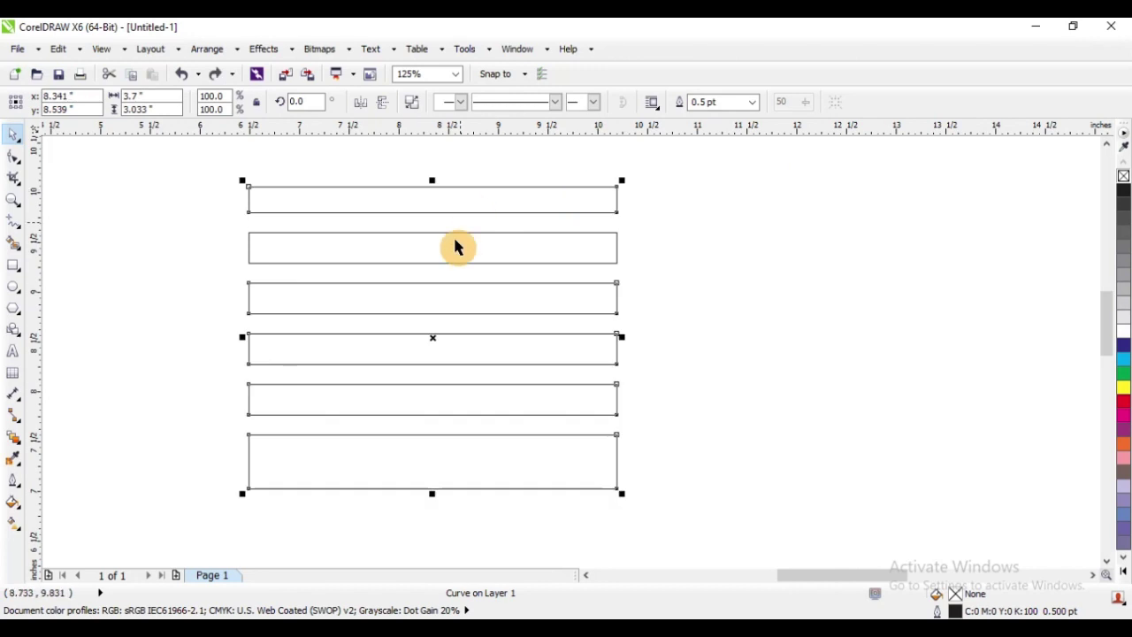
# Select the lower corner node of the tall bottom band with the Shape tool and extract its subpath
pyautogui.click(13, 157)
pyautogui.scroll(3, 624, 428)
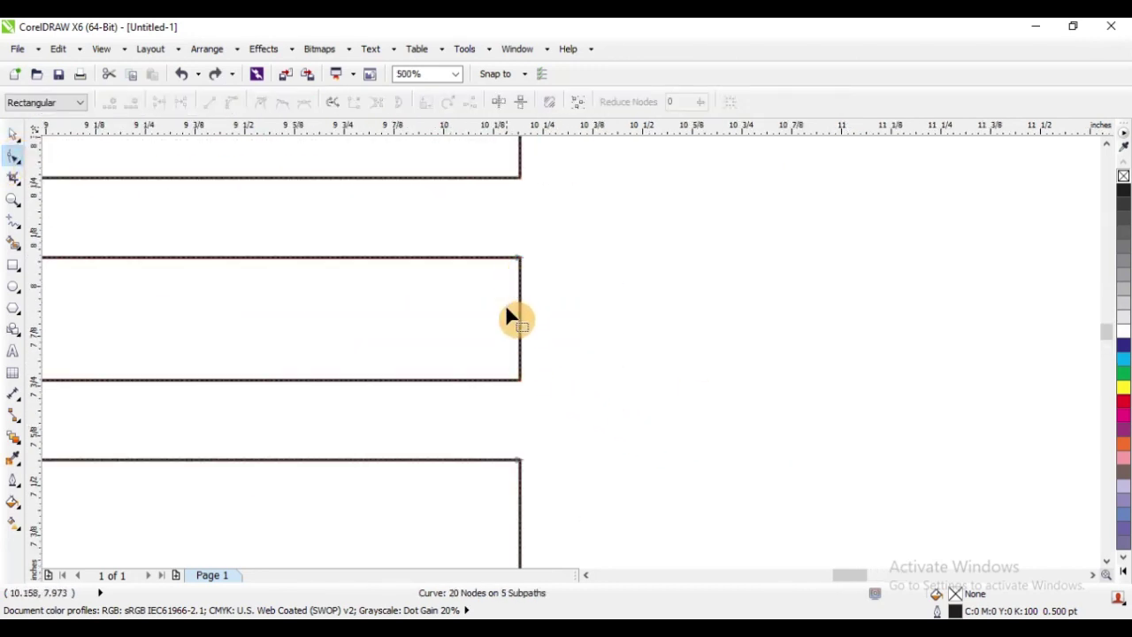
pyautogui.scroll(-3, 507, 311)
pyautogui.scroll(2, 524, 393)
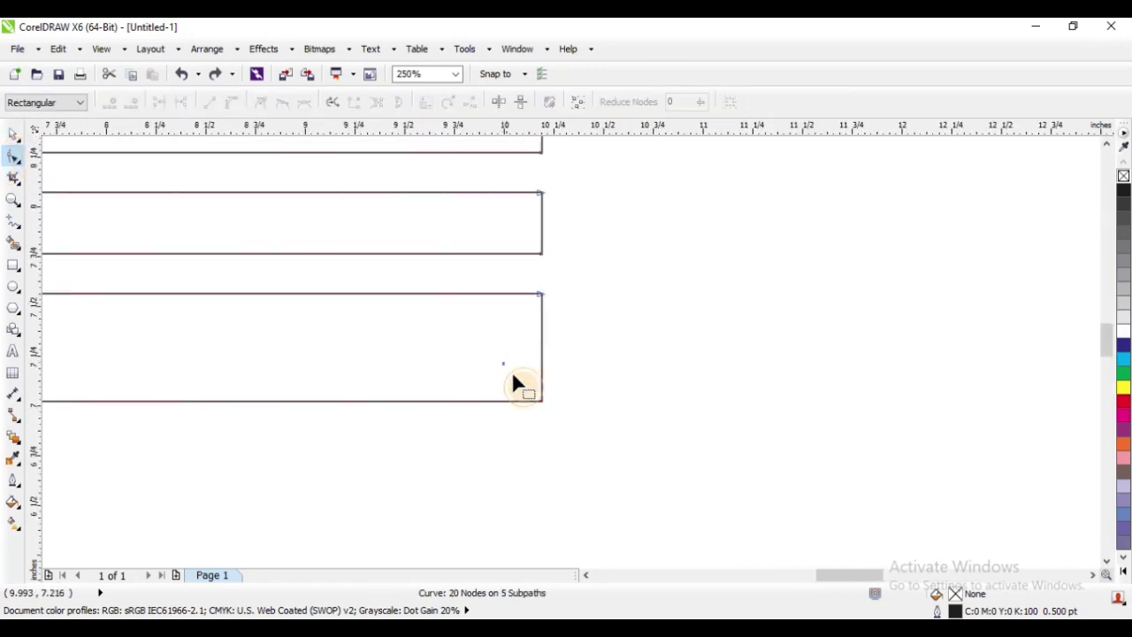
pyautogui.moveTo(513, 376); pyautogui.dragTo(607, 462)
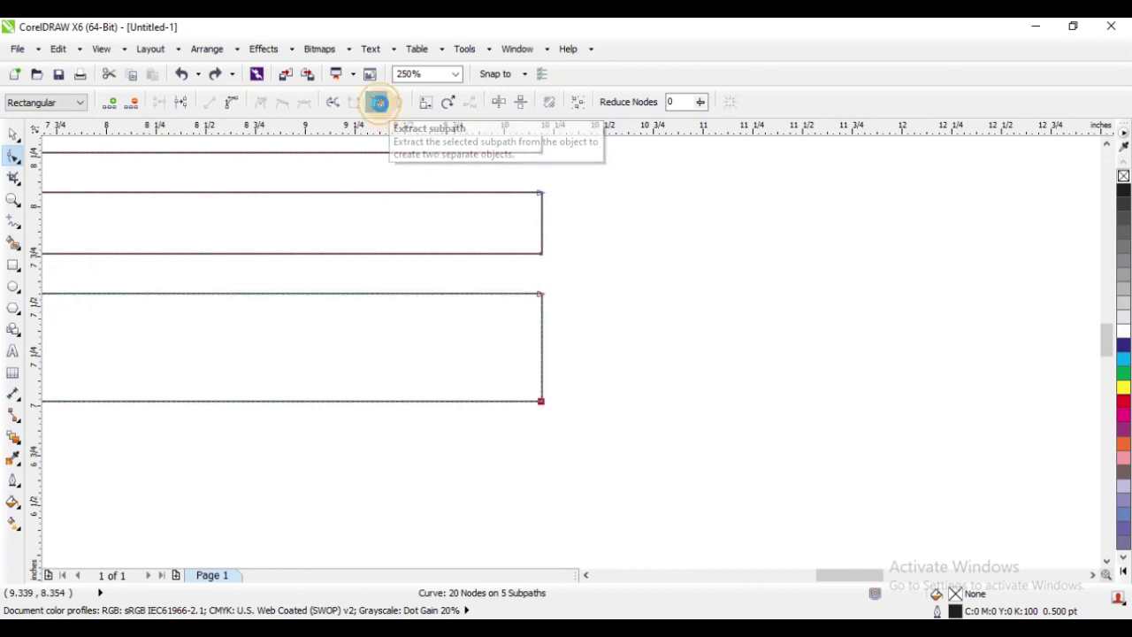
pyautogui.click(380, 103)
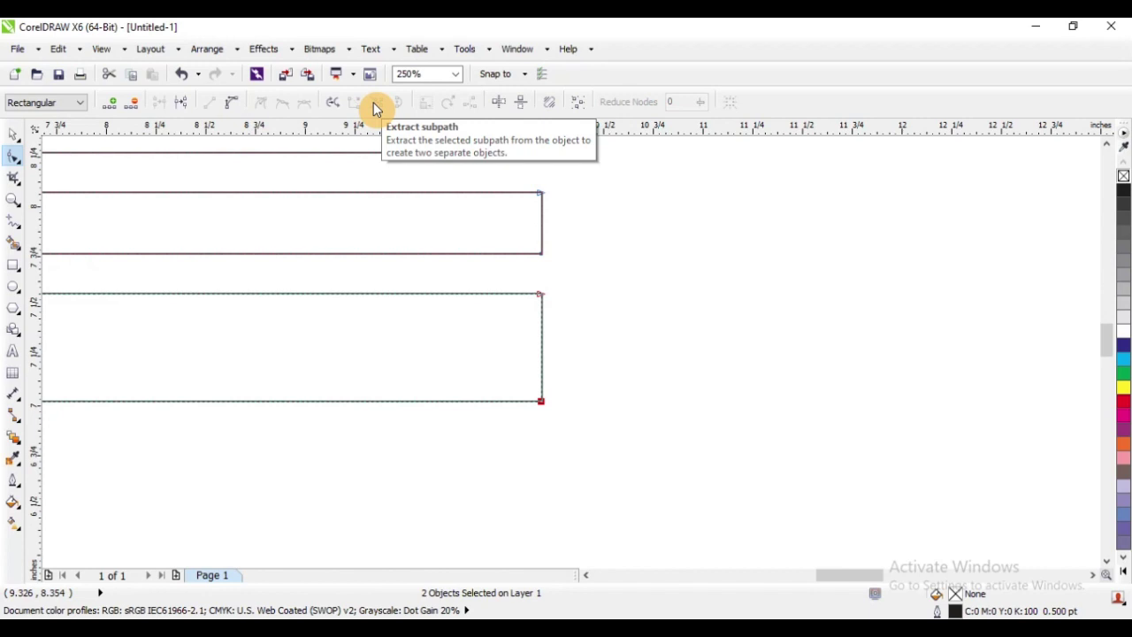
# Move the extracted bottom band and the remaining curve together to the right with the Pick tool, and undo the move
pyautogui.scroll(-4, 560, 370)
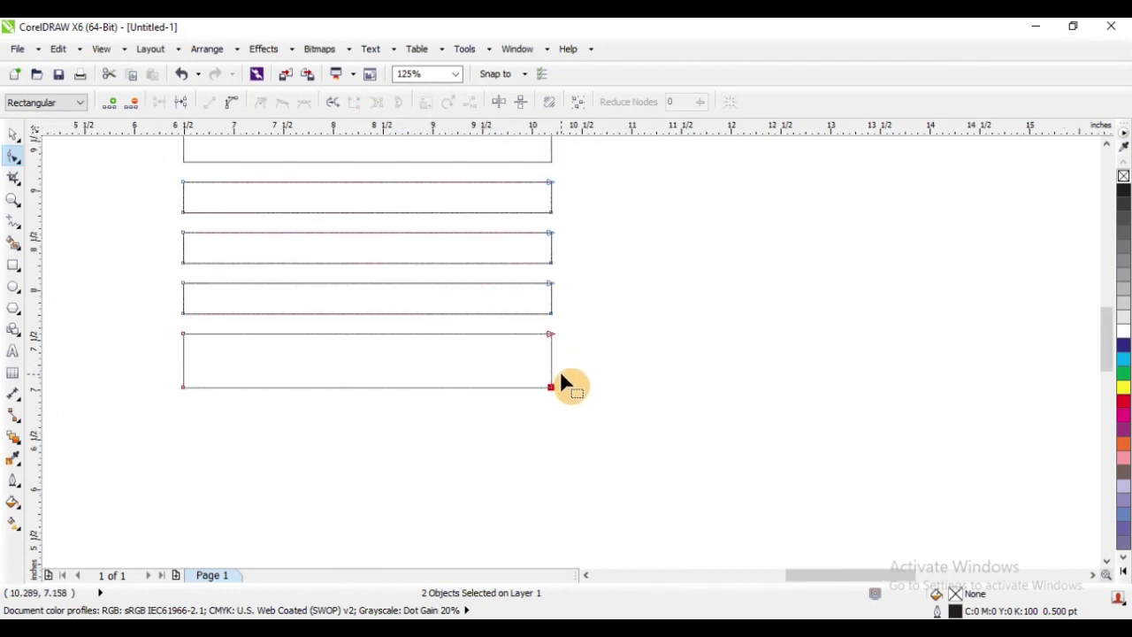
pyautogui.scroll(2, 542, 332)
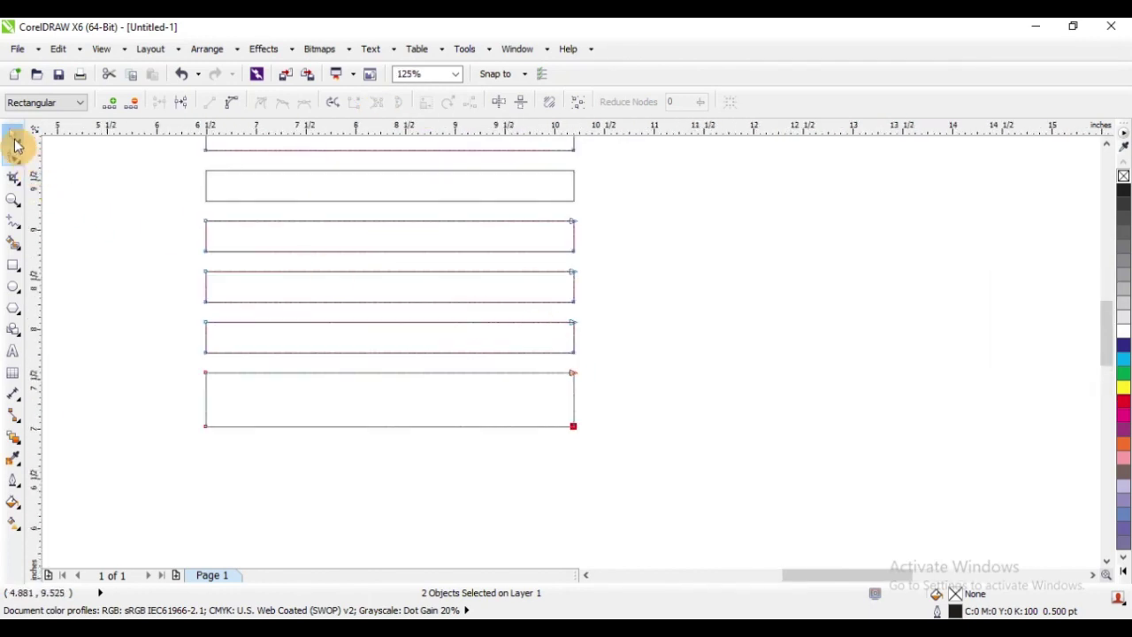
pyautogui.click(13, 135)
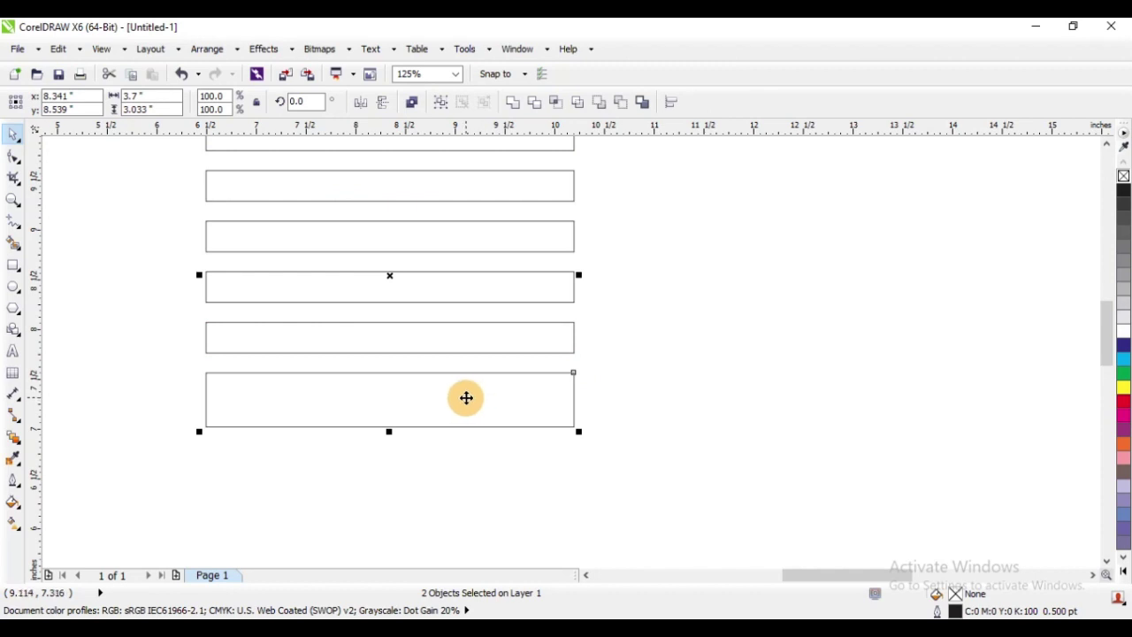
pyautogui.moveTo(465, 397); pyautogui.dragTo(769, 422)
pyautogui.hotkey('ctrl', 'z')
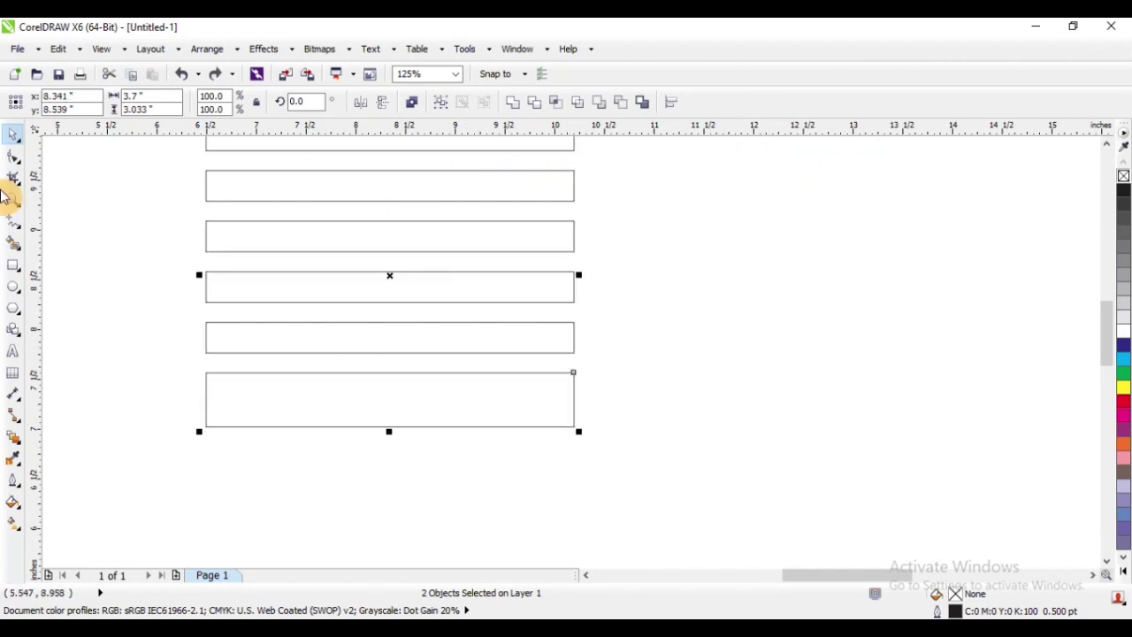
# Return to the Shape tool for node selection, switch back to the Pick tool, and move both selected curves right and undo it
pyautogui.click(17, 160)
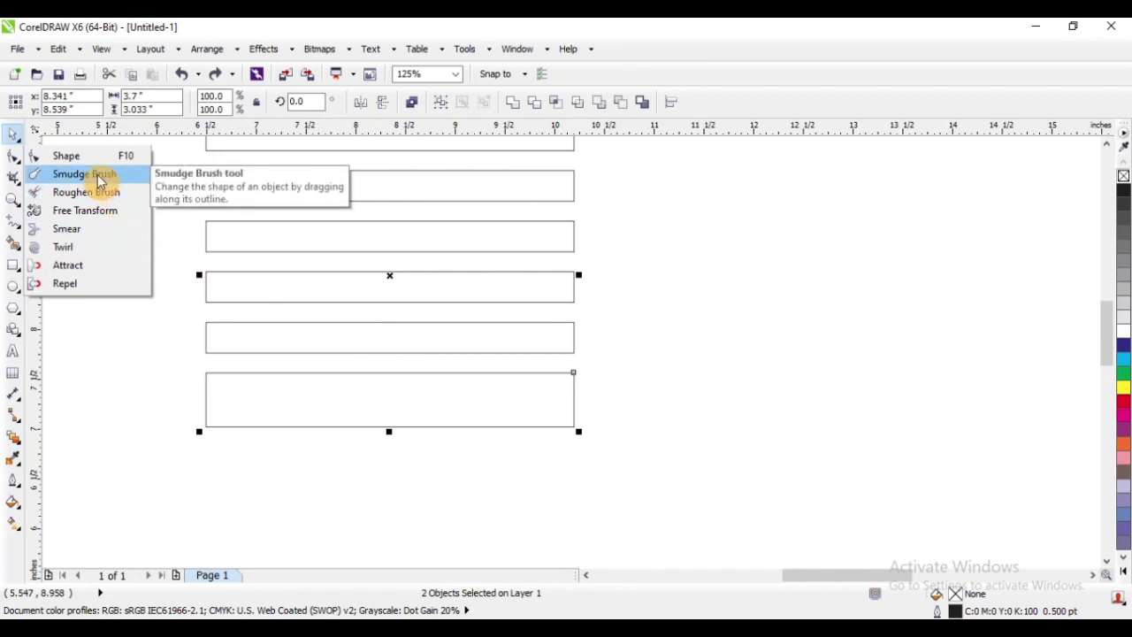
pyautogui.click(12, 157)
pyautogui.moveTo(625, 438); pyautogui.dragTo(633, 440)
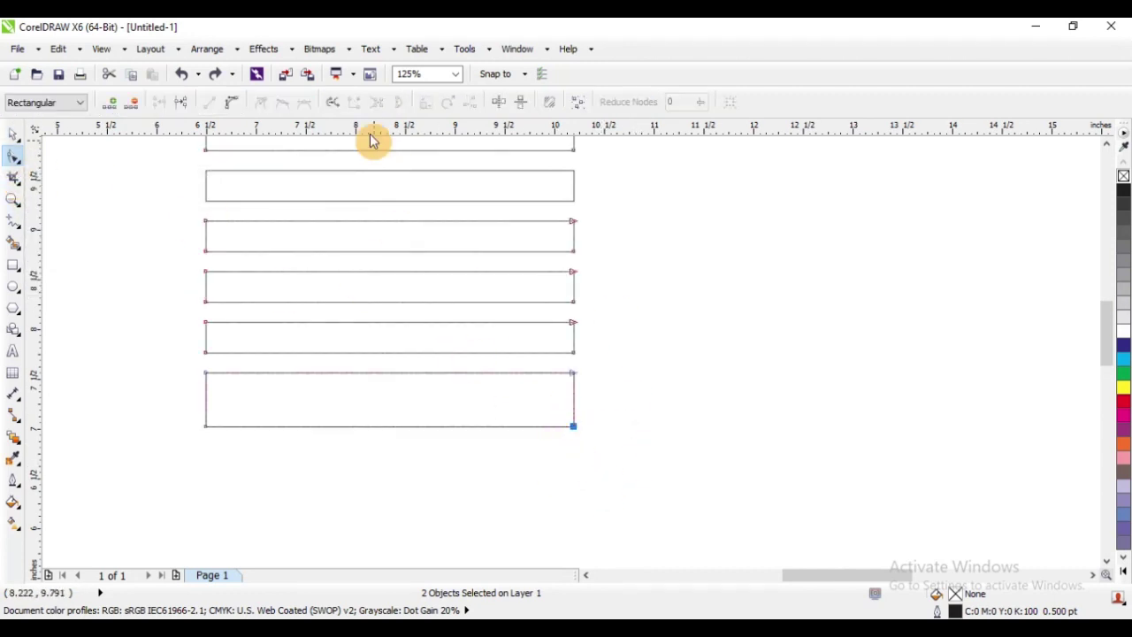
pyautogui.click(13, 133)
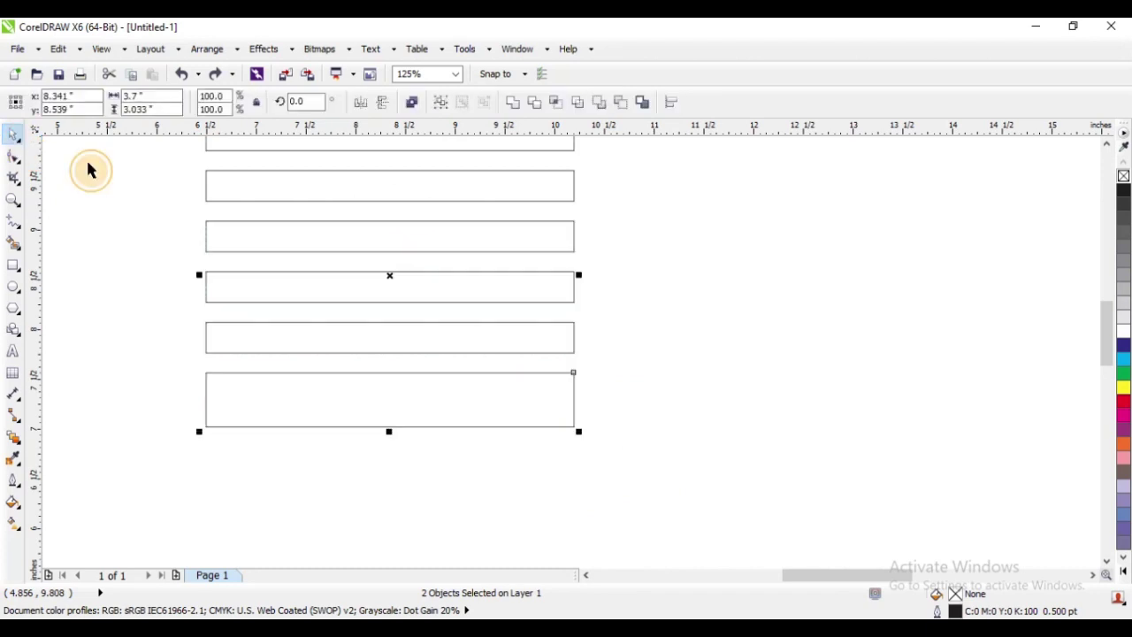
pyautogui.scroll(-1, 451, 384)
pyautogui.moveTo(450, 381); pyautogui.dragTo(682, 399)
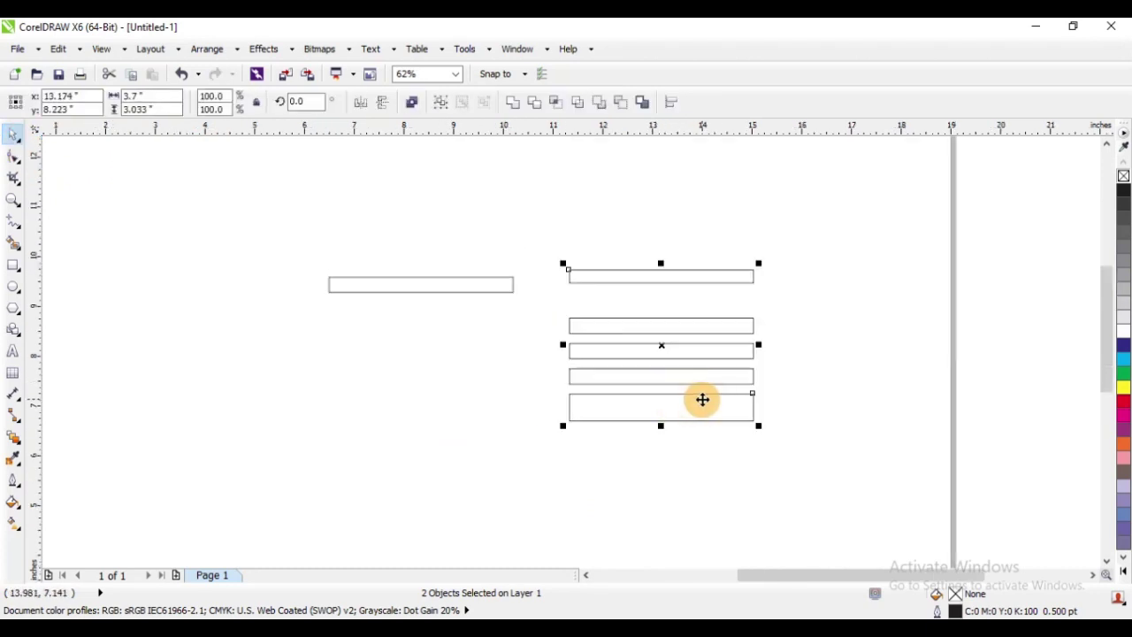
pyautogui.hotkey('ctrl', 'z')
# Return to the Shape tool, then undo the band subpath extractions, the deletion of the bars and the rectangle's trim
pyautogui.click(13, 156)
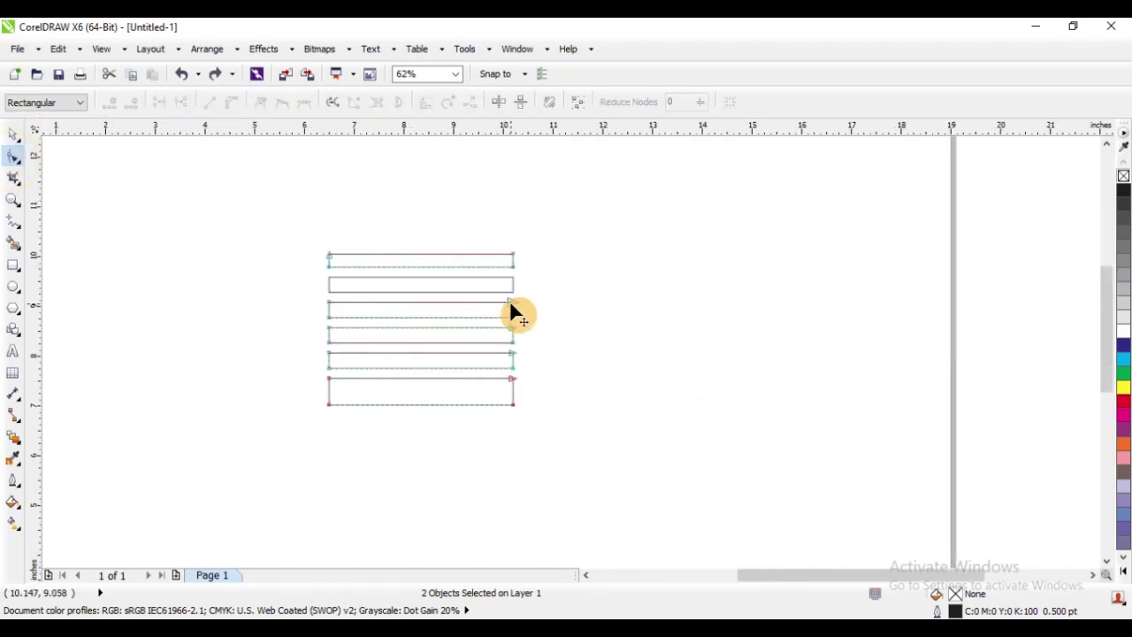
pyautogui.scroll(1, 511, 353)
pyautogui.moveTo(501, 320); pyautogui.dragTo(528, 316)
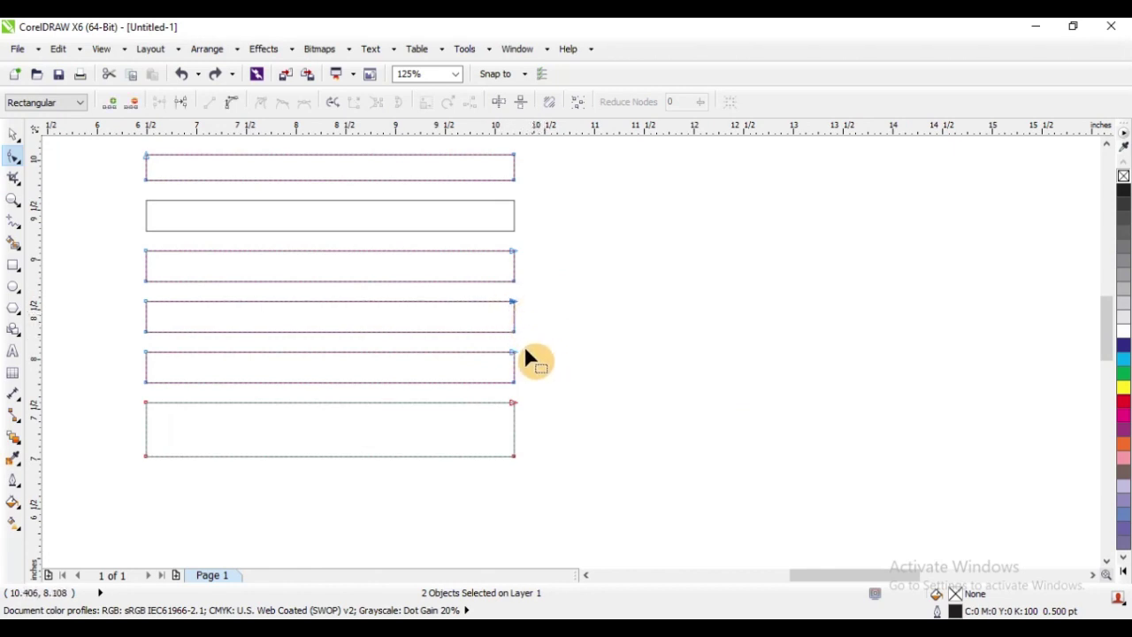
pyautogui.hotkey('ctrl', 'z')
pyautogui.hotkey('ctrl', 'z')
pyautogui.hotkey('ctrl', 'z')
pyautogui.hotkey('ctrl', 'a')
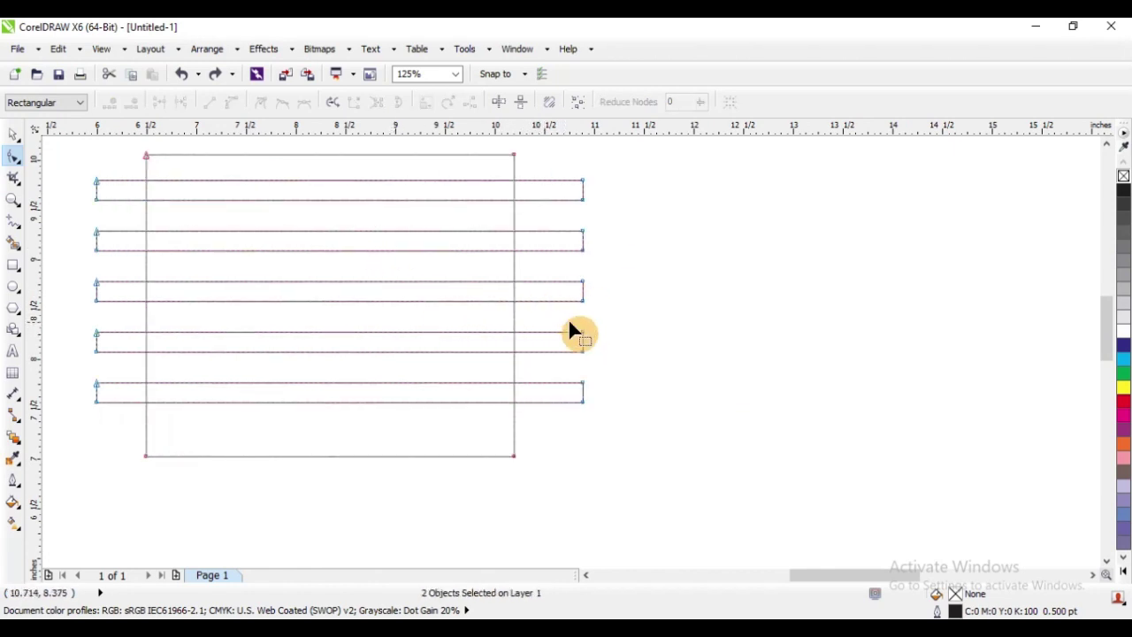
# Delete the set of horizontal bars overlapping the rectangle with the Pick tool, and undo the deletion
pyautogui.click(14, 135)
pyautogui.scroll(-1, 488, 302)
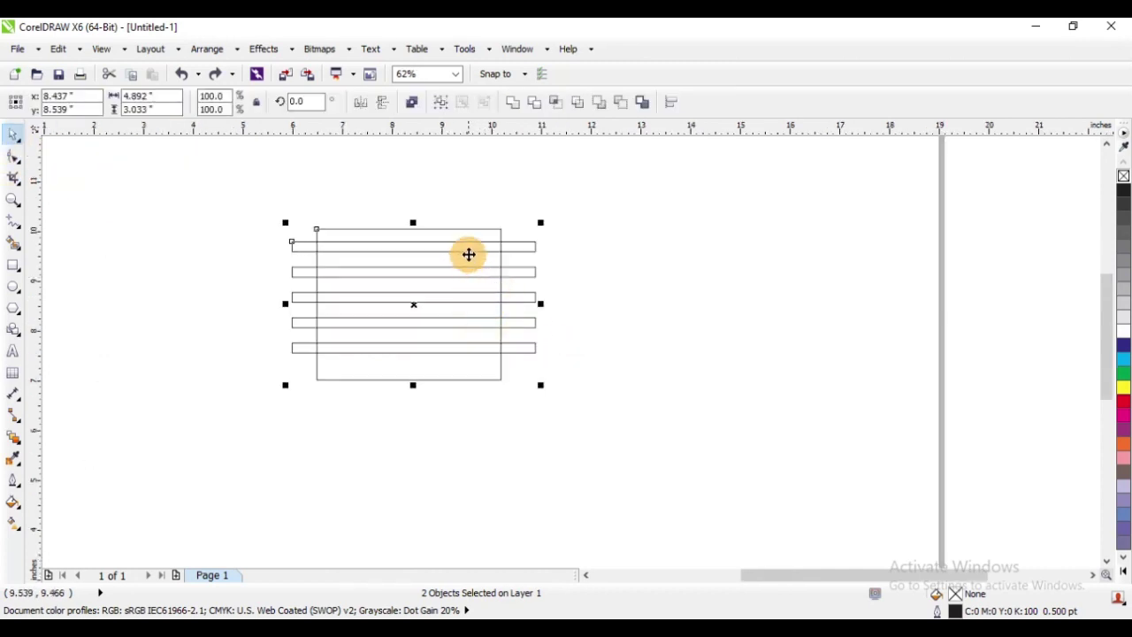
pyautogui.click(511, 236)
pyautogui.click(513, 245)
pyautogui.press('Delete')
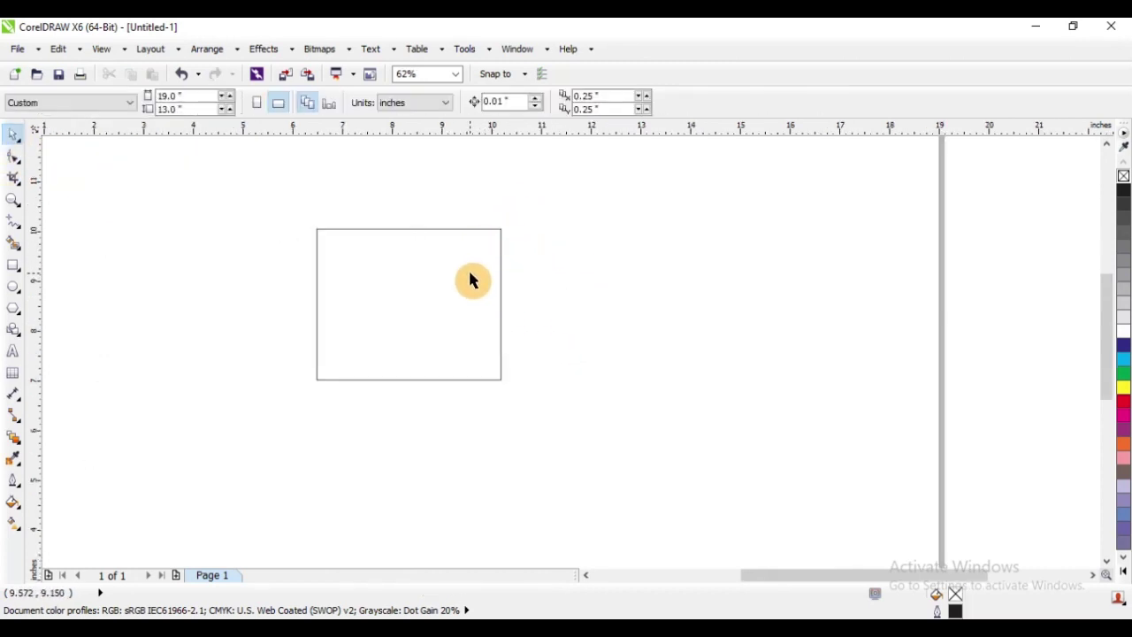
pyautogui.hotkey('ctrl', 'z')
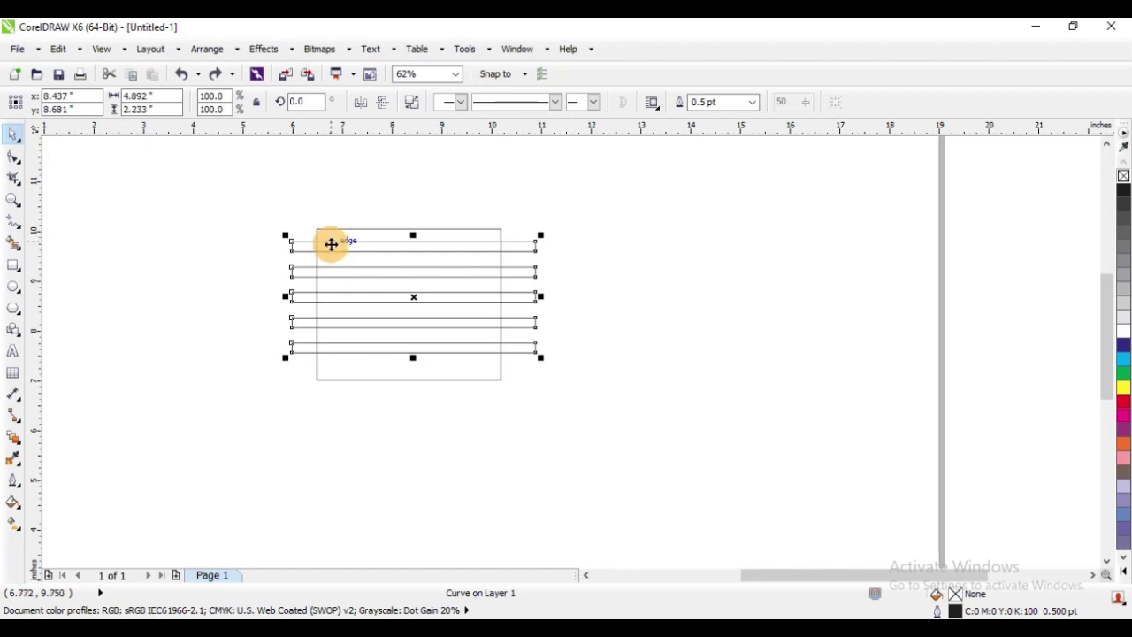
# Trim the rectangle with the set of five horizontal bars, and delete the bars
pyautogui.keyDown('shift'); pyautogui.click(469, 230); pyautogui.keyUp('shift')
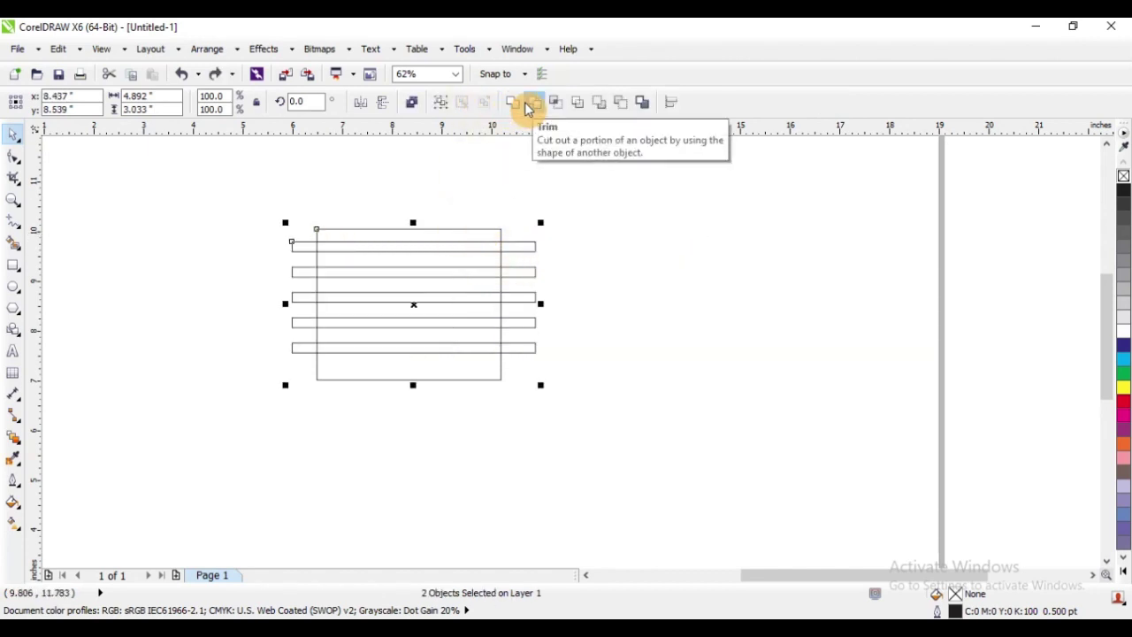
pyautogui.click(533, 102)
pyautogui.click(534, 259)
pyautogui.click(531, 248)
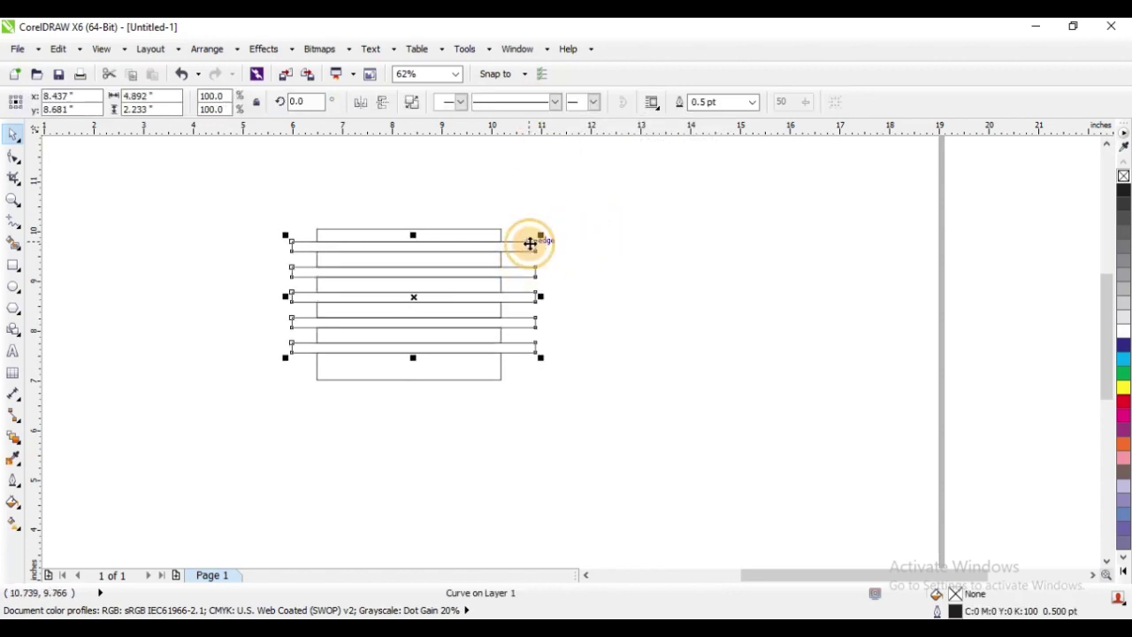
pyautogui.press('Delete')
# Select the lower corner node of the fourth band with the Shape tool and extract its subpath
pyautogui.click(467, 267)
pyautogui.scroll(2, 470, 263)
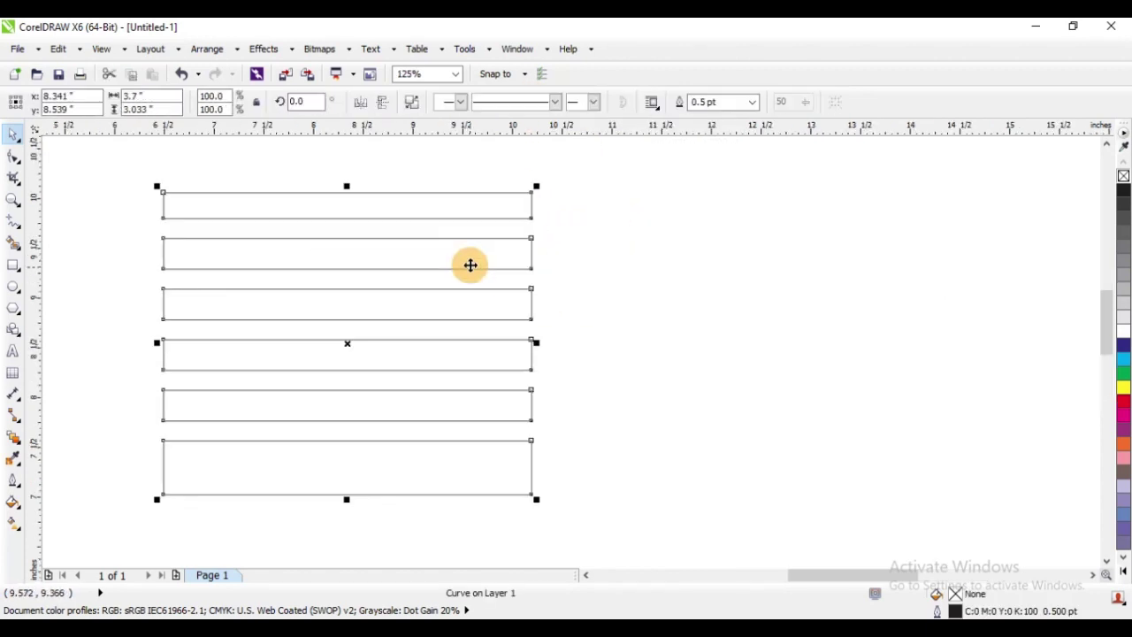
pyautogui.click(12, 159)
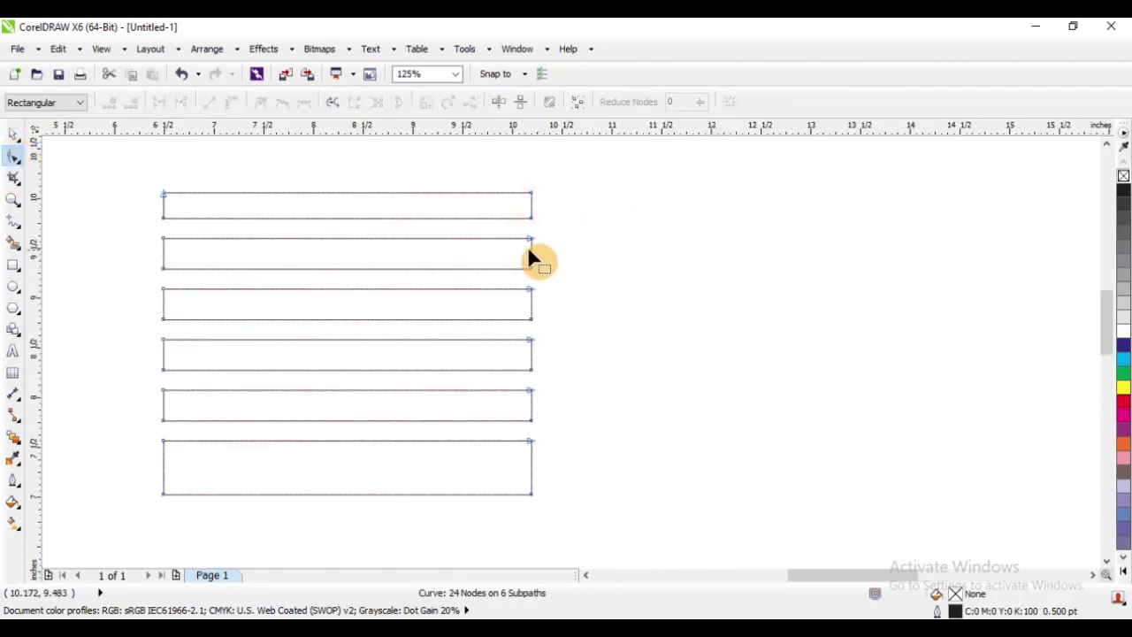
pyautogui.moveTo(523, 355); pyautogui.dragTo(557, 392)
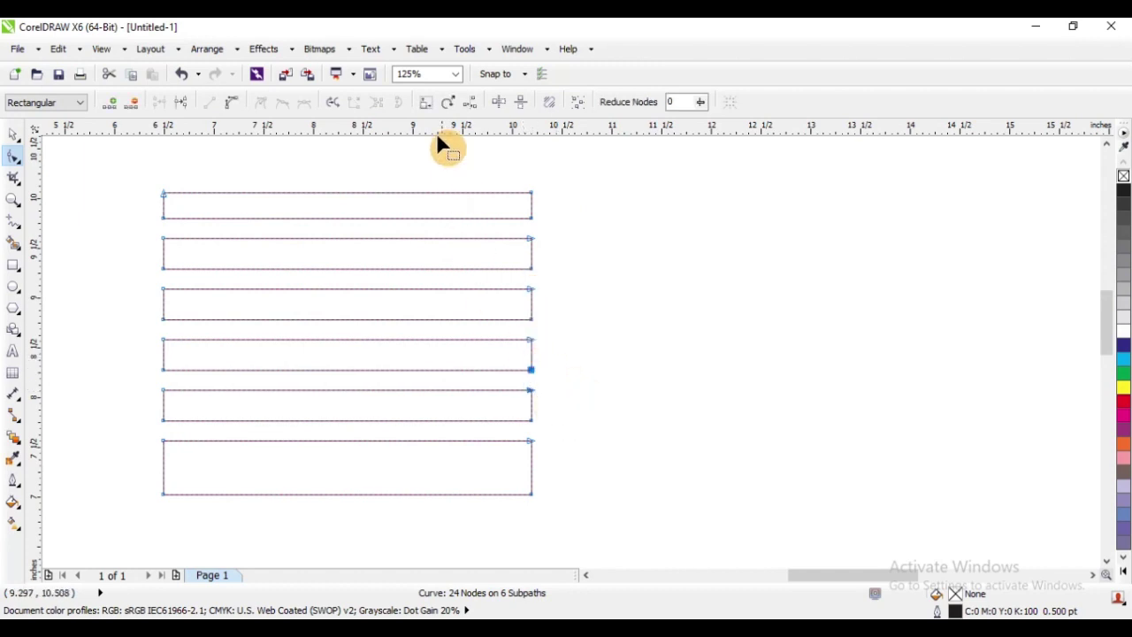
pyautogui.click(533, 369)
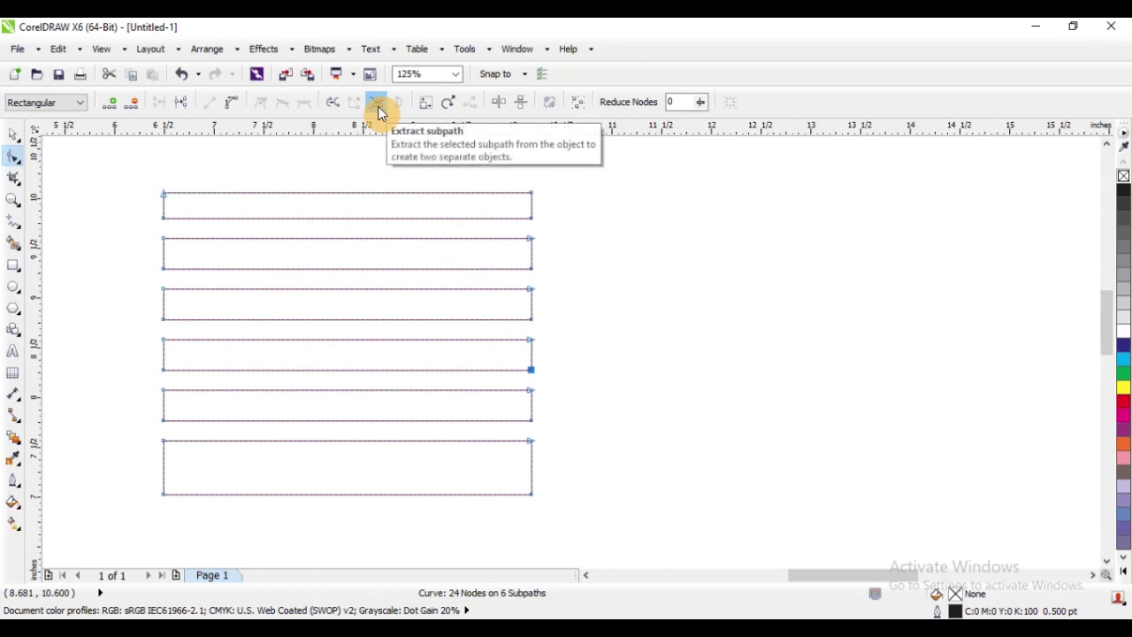
pyautogui.click(378, 106)
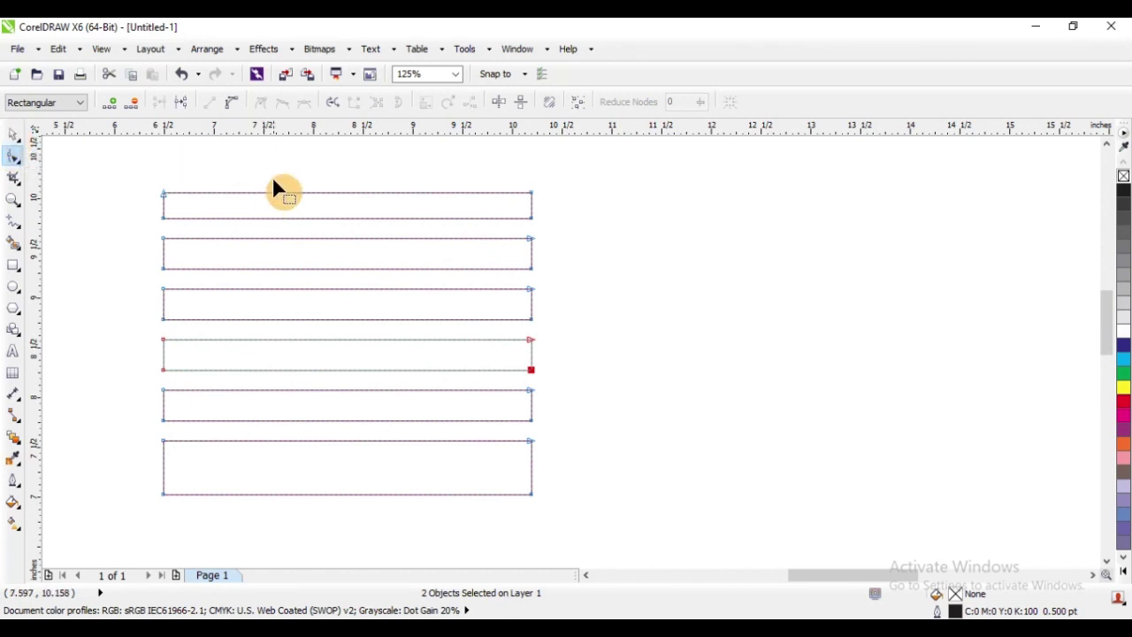
# Move the remaining five-band curve away from the extracted fourth band twice with the Pick tool, undoing each move
pyautogui.click(13, 133)
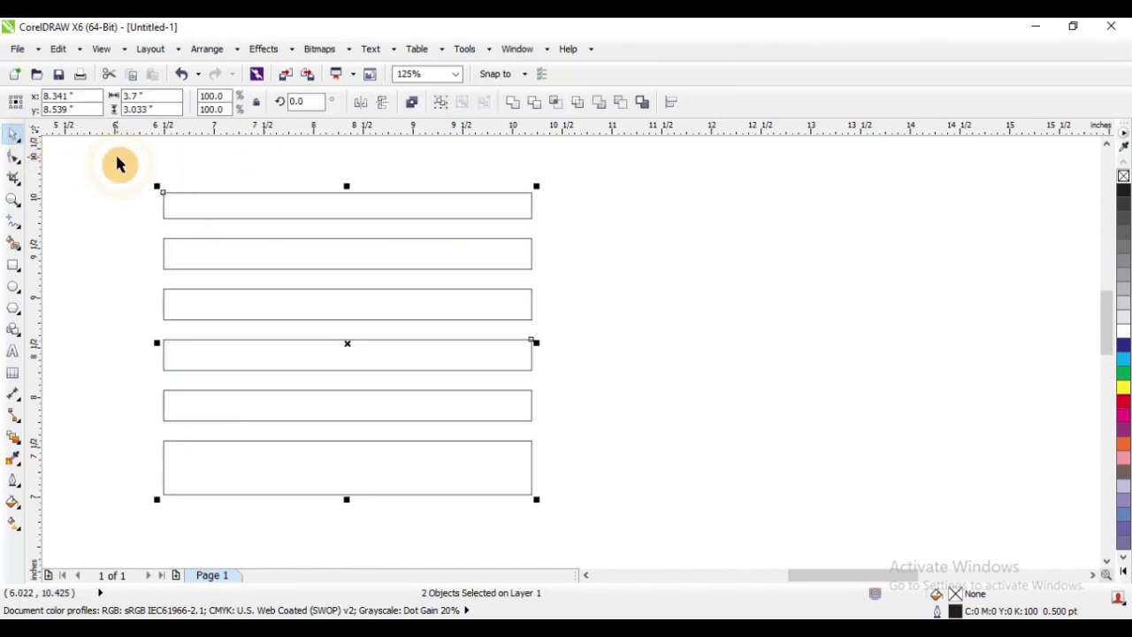
pyautogui.click(289, 221)
pyautogui.moveTo(289, 222); pyautogui.dragTo(555, 225)
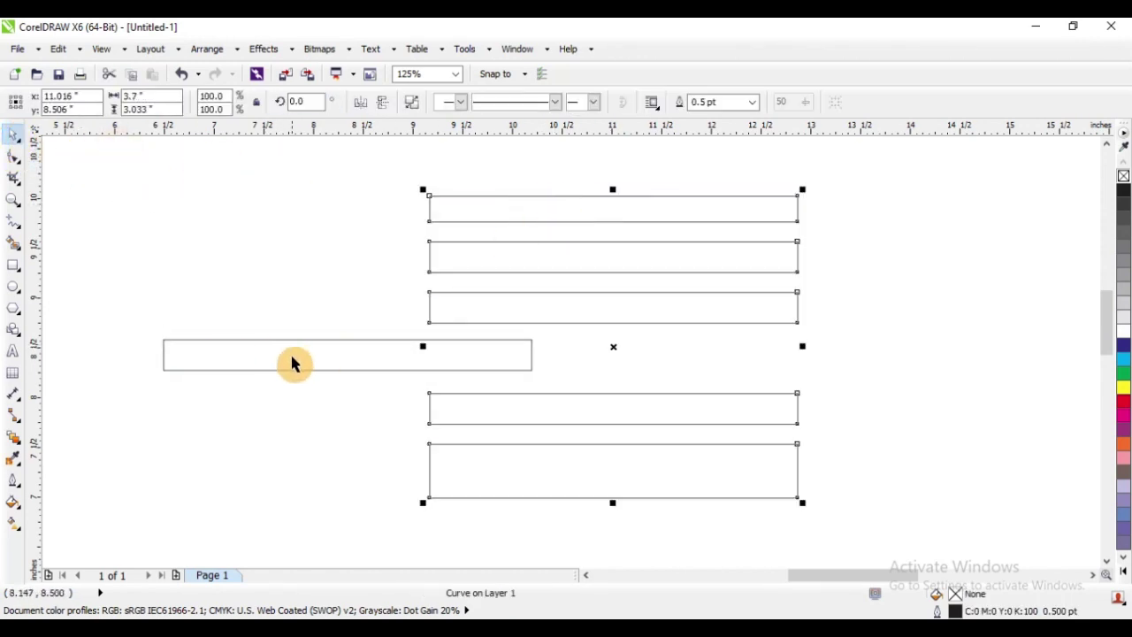
pyautogui.hotkey('ctrl', 'z')
pyautogui.moveTo(321, 194); pyautogui.dragTo(538, 218)
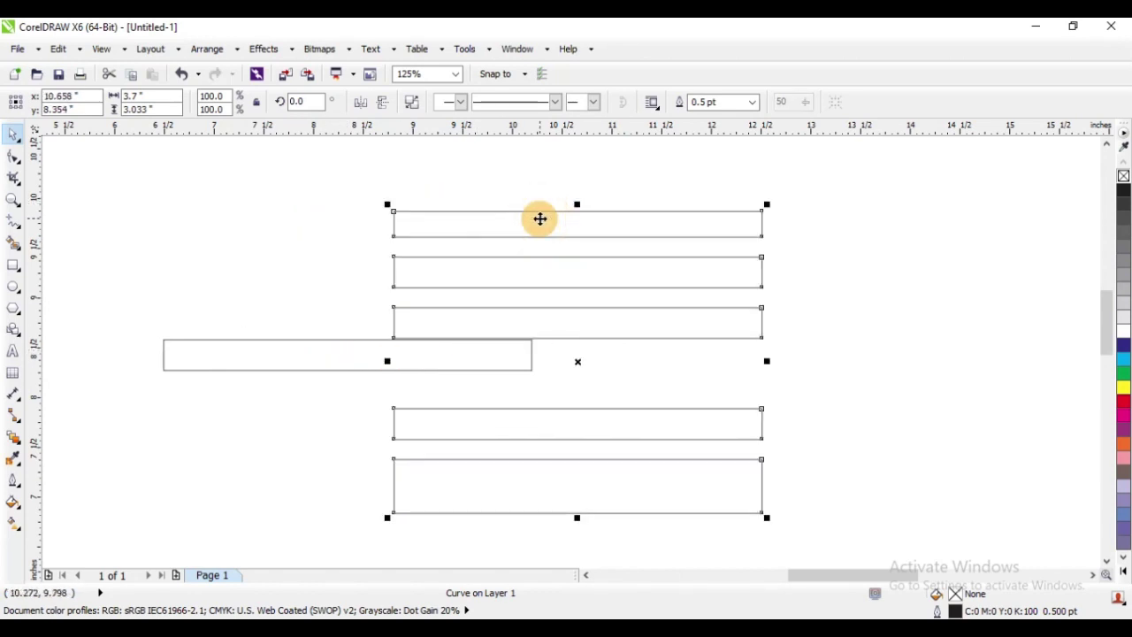
pyautogui.hotkey('ctrl', 'z')
pyautogui.click(475, 266)
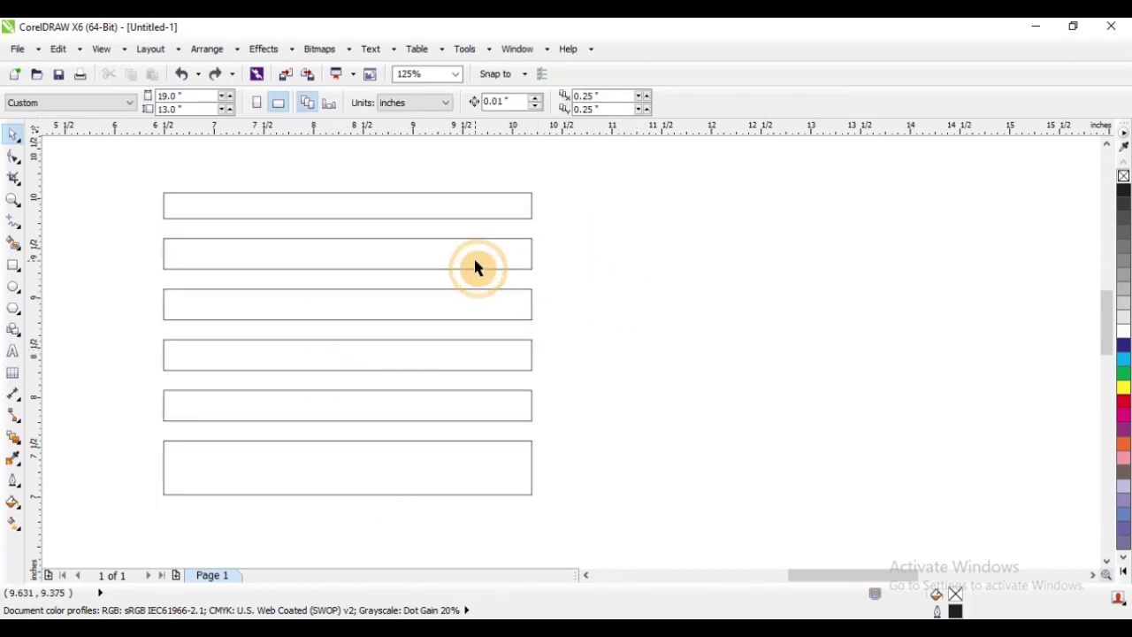
# Select all the bands on the page and delete them
pyautogui.scroll(-1, 474, 265)
pyautogui.moveTo(235, 194); pyautogui.dragTo(628, 492)
pyautogui.press('Delete')
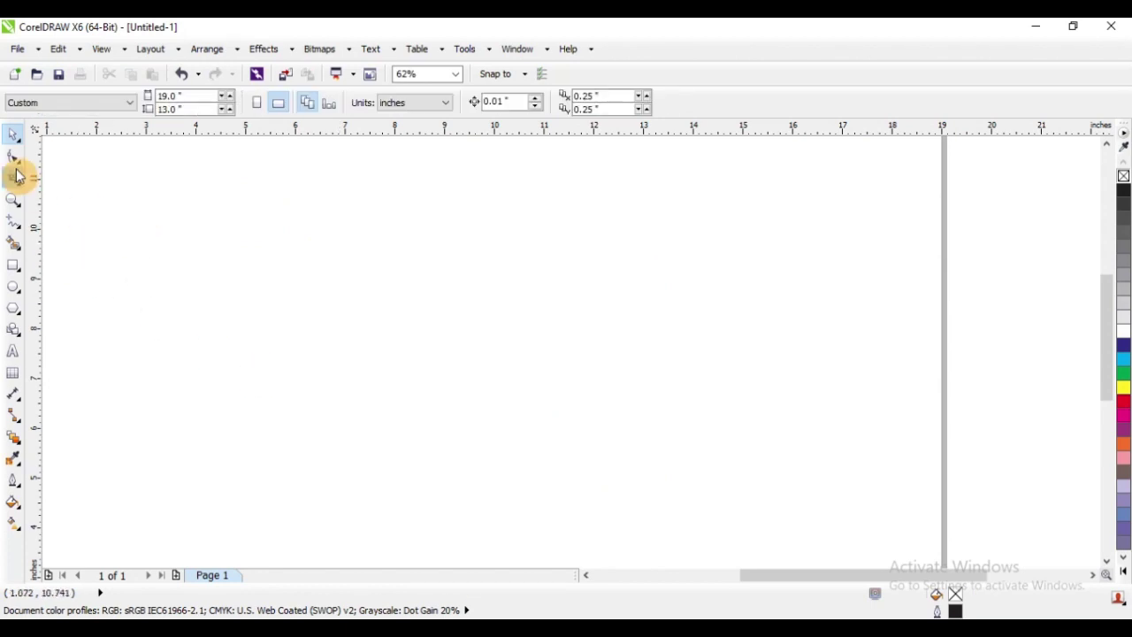
# Draw a rectangle about 4.5 by 3.6 inches on the empty page and convert it to curves
pyautogui.click(18, 273)
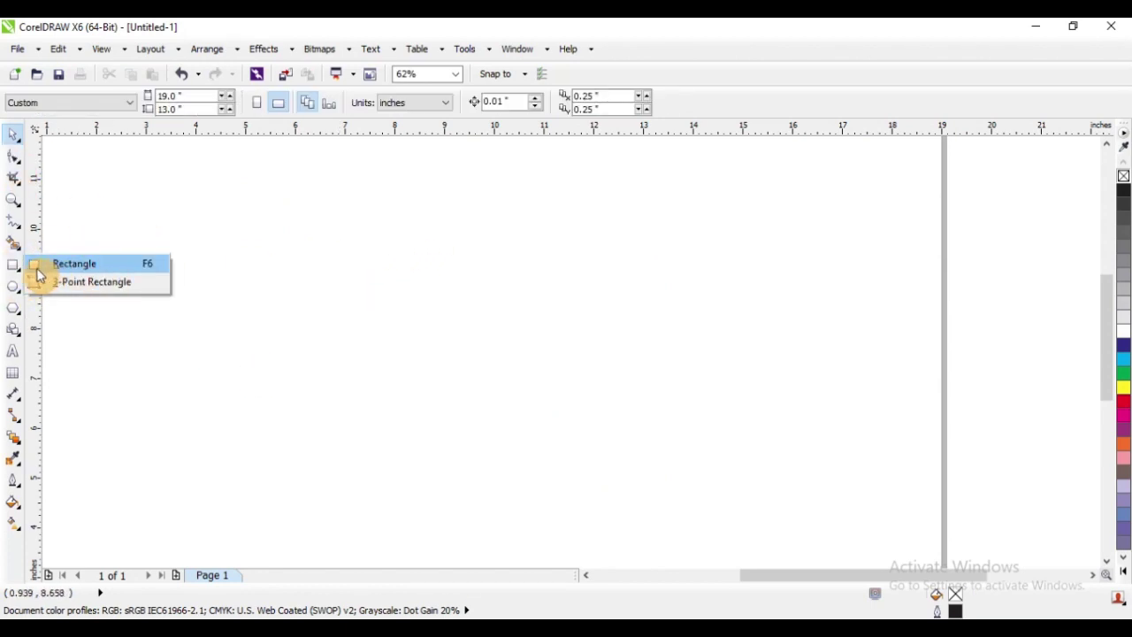
pyautogui.click(78, 263)
pyautogui.moveTo(327, 233); pyautogui.dragTo(554, 413)
pyautogui.click(8, 139)
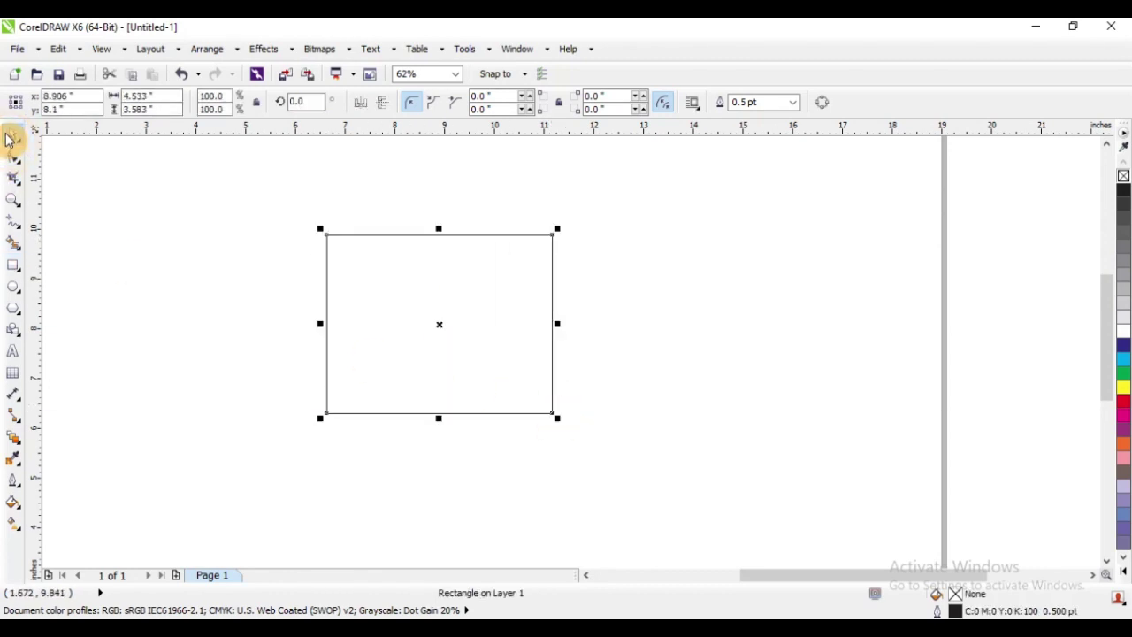
pyautogui.click(824, 103)
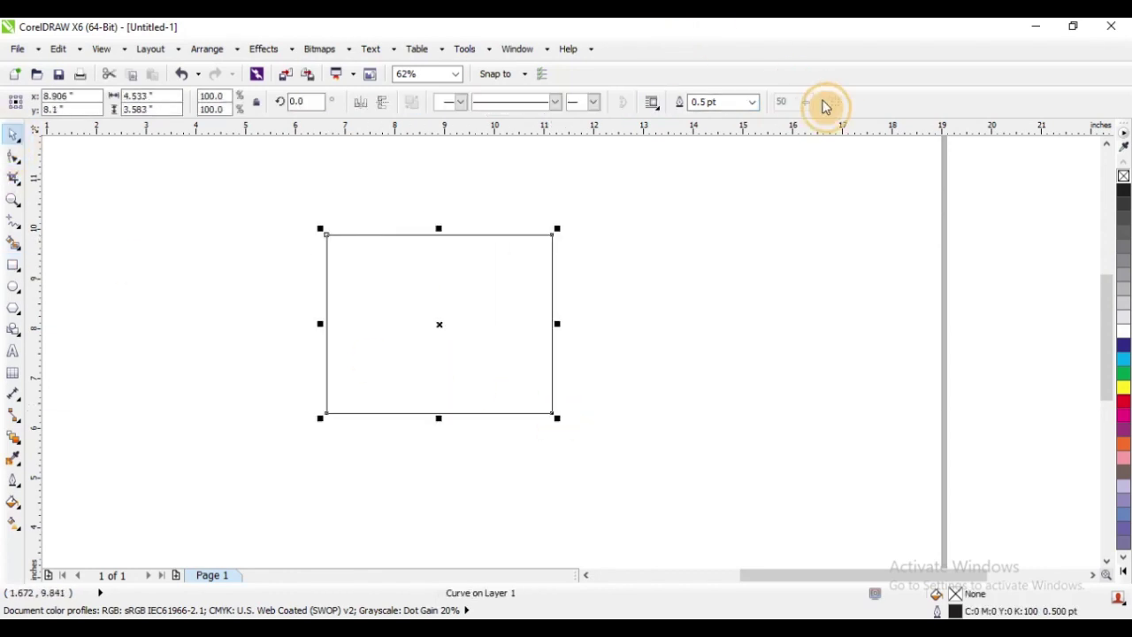
# Break the curve at the rectangle's upper-left corner node and move the loose end node toward the inside of the shape
pyautogui.click(14, 157)
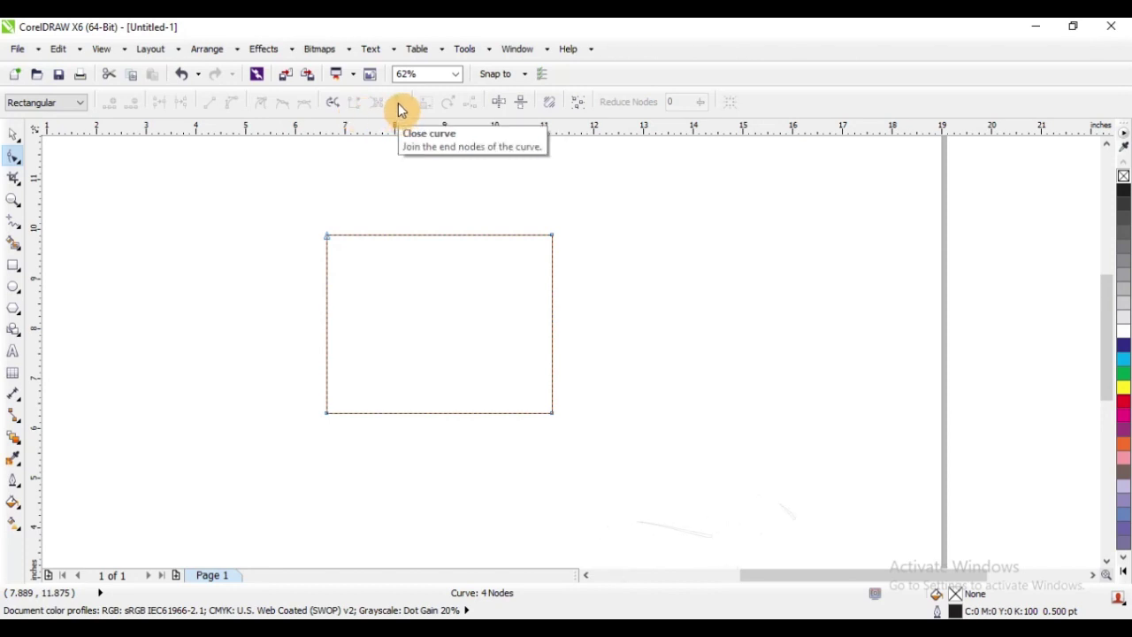
pyautogui.moveTo(293, 209); pyautogui.dragTo(348, 259)
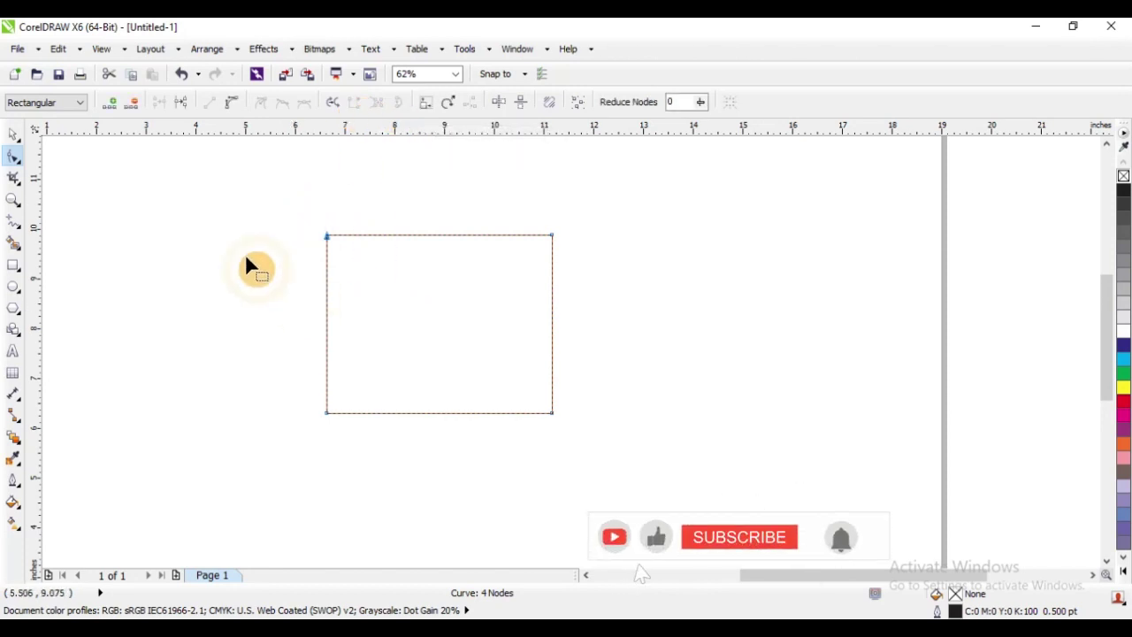
pyautogui.click(180, 110)
pyautogui.moveTo(327, 236); pyautogui.dragTo(439, 298)
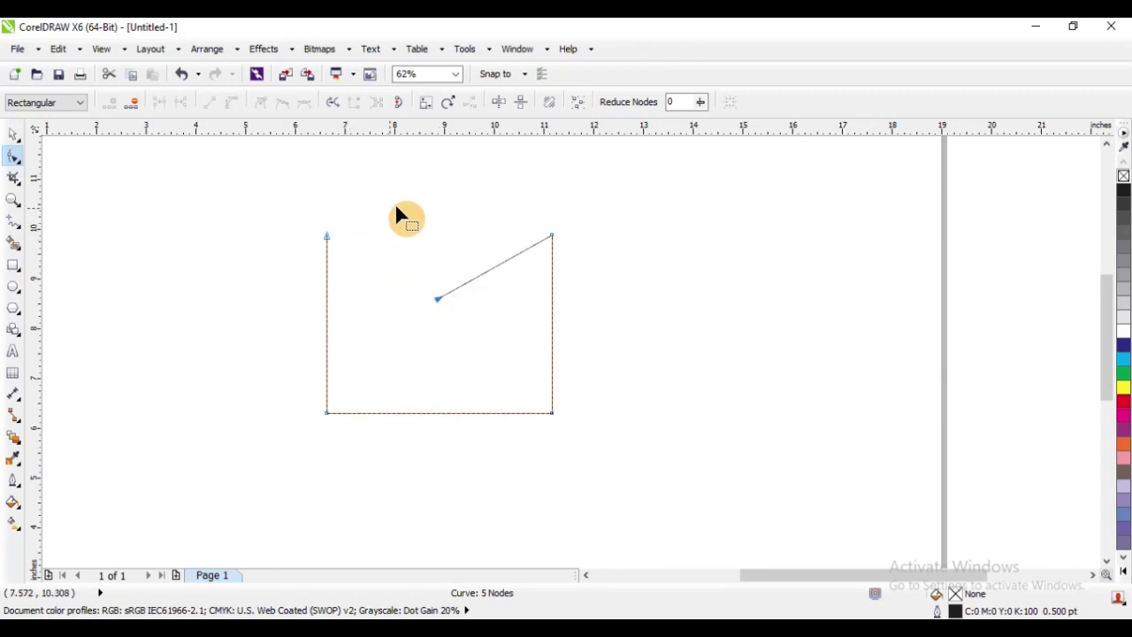
# Select both loose end nodes and join them with Close curve twice, undoing the closure each time
pyautogui.moveTo(296, 209); pyautogui.dragTo(478, 331)
pyautogui.click(399, 103)
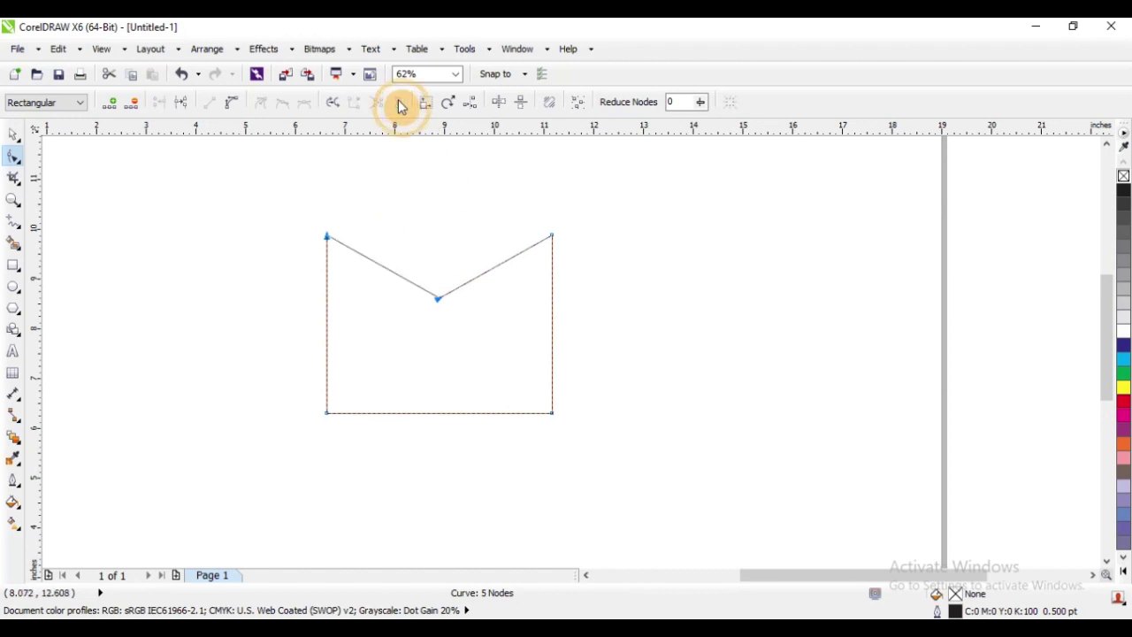
pyautogui.click(429, 282)
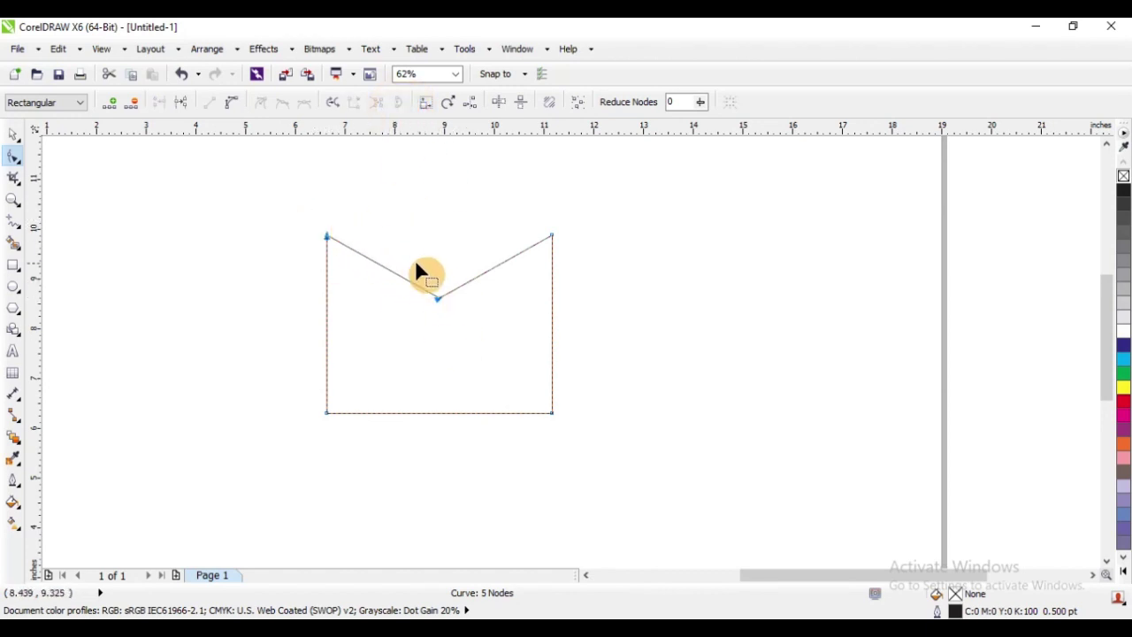
pyautogui.scroll(2, 414, 259)
pyautogui.hotkey('ctrl', 'z')
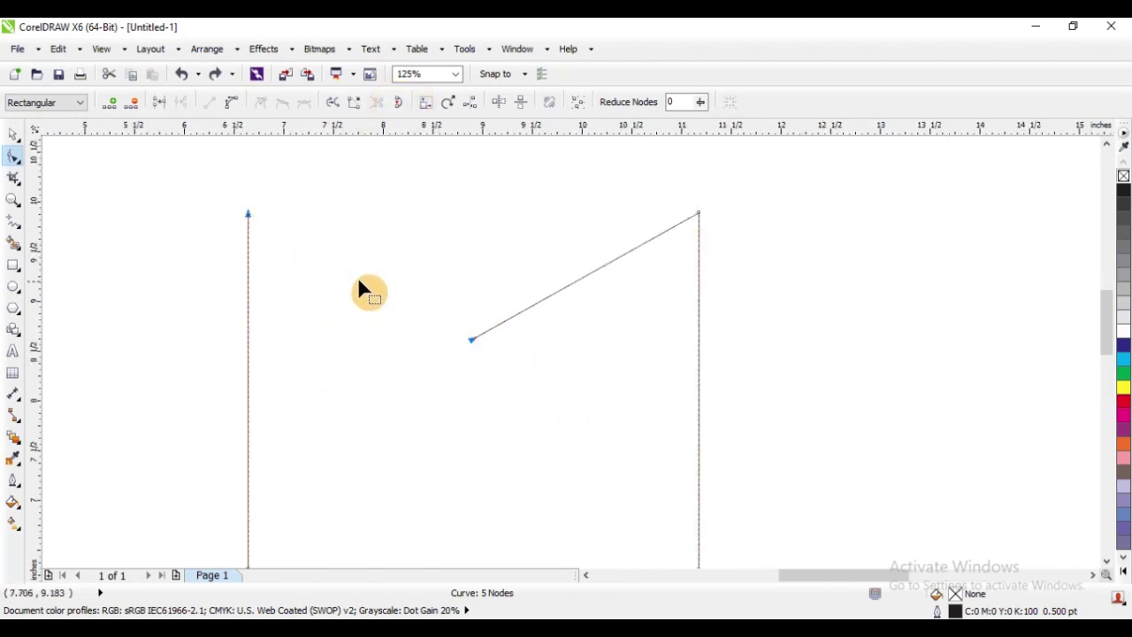
pyautogui.moveTo(194, 174); pyautogui.dragTo(571, 422)
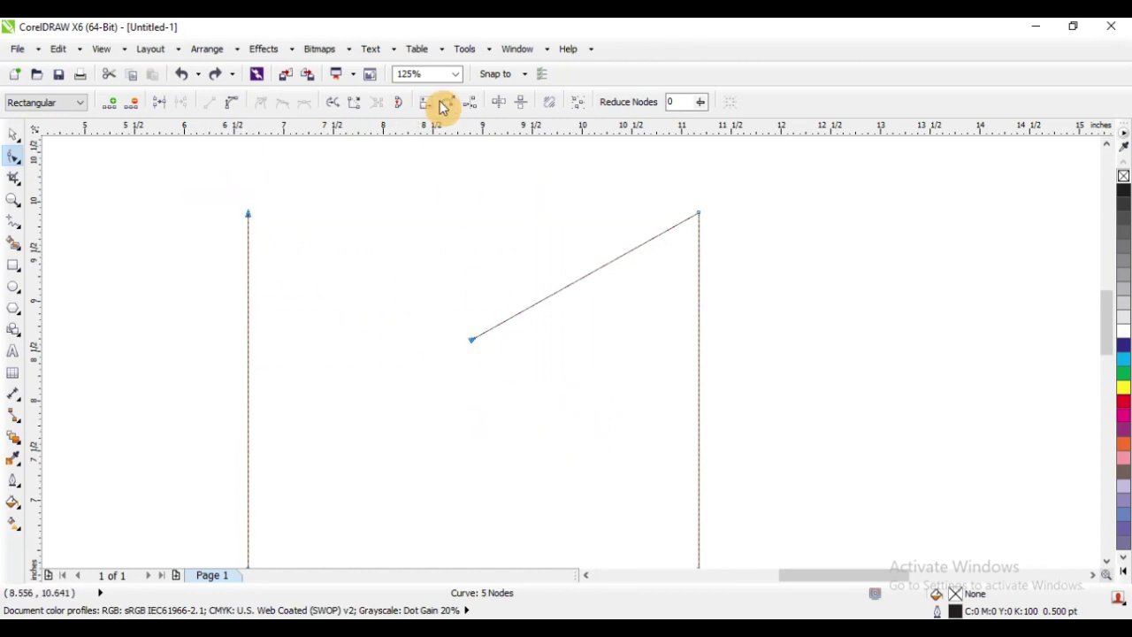
pyautogui.click(402, 103)
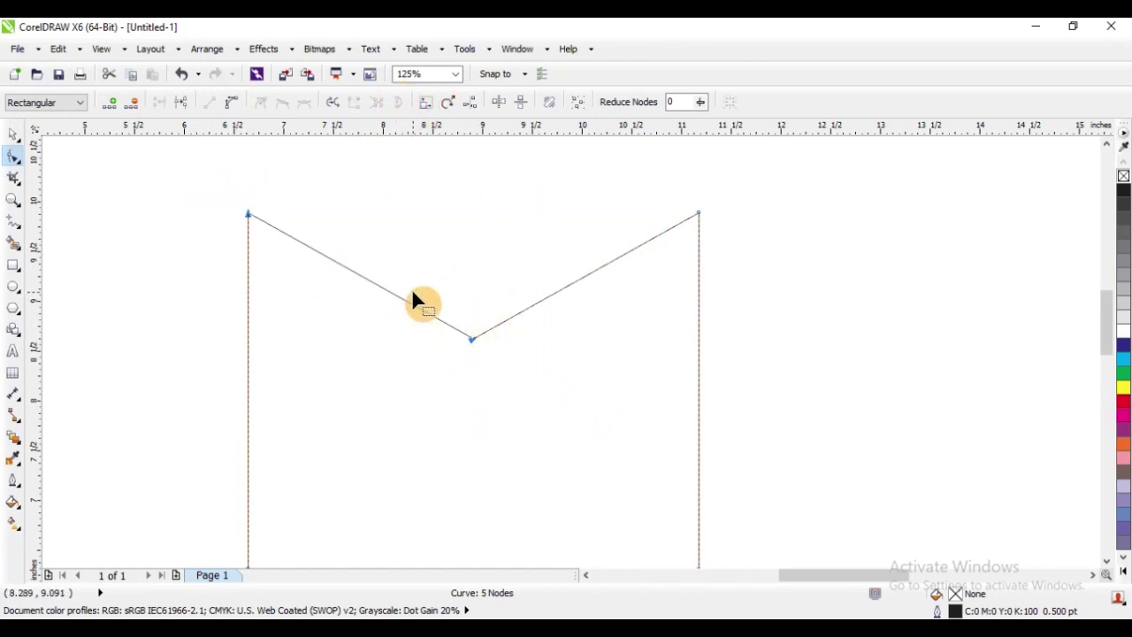
pyautogui.hotkey('ctrl', 'z')
# Select both end nodes again, connect them with Extend curve to close, and undo it
pyautogui.moveTo(207, 192); pyautogui.dragTo(523, 404)
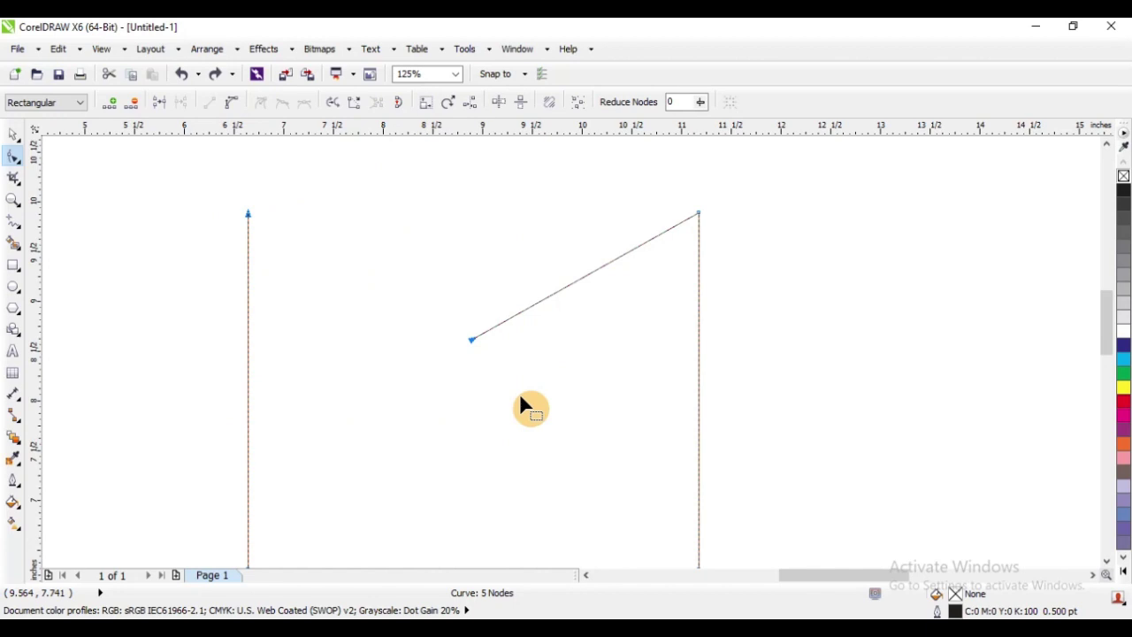
pyautogui.click(357, 105)
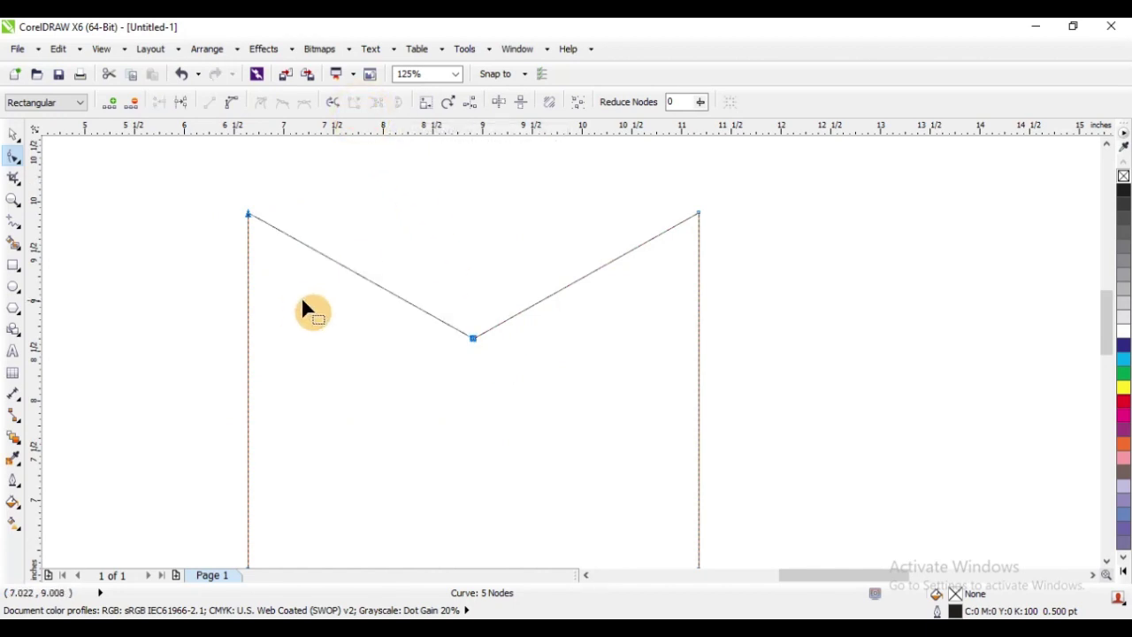
pyautogui.hotkey('ctrl', 'z')
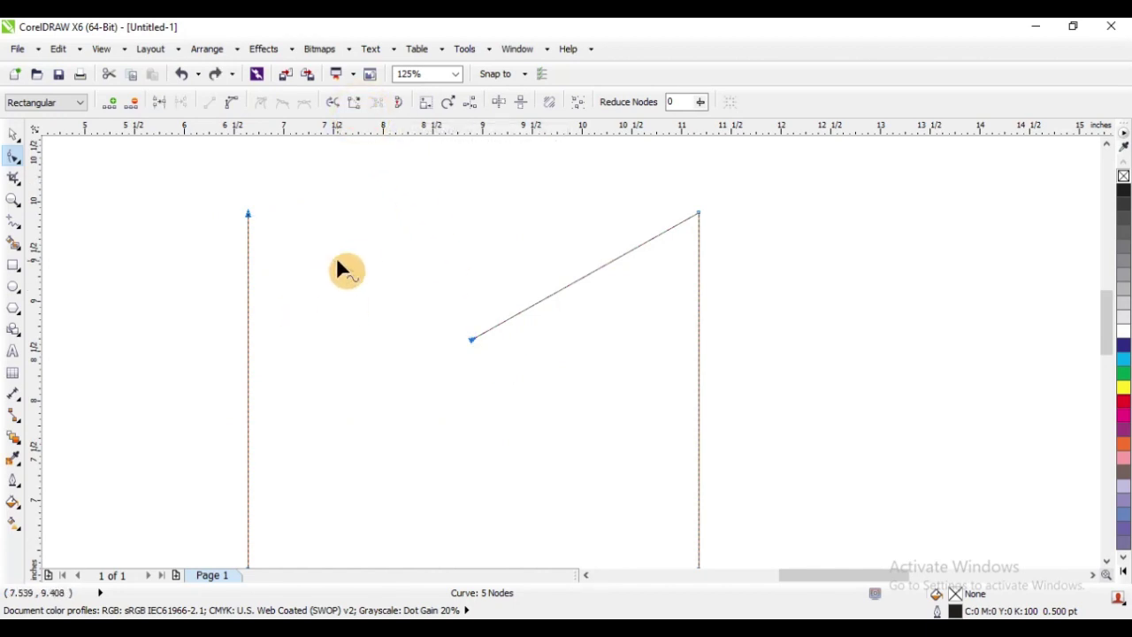
pyautogui.scroll(-1, 434, 222)
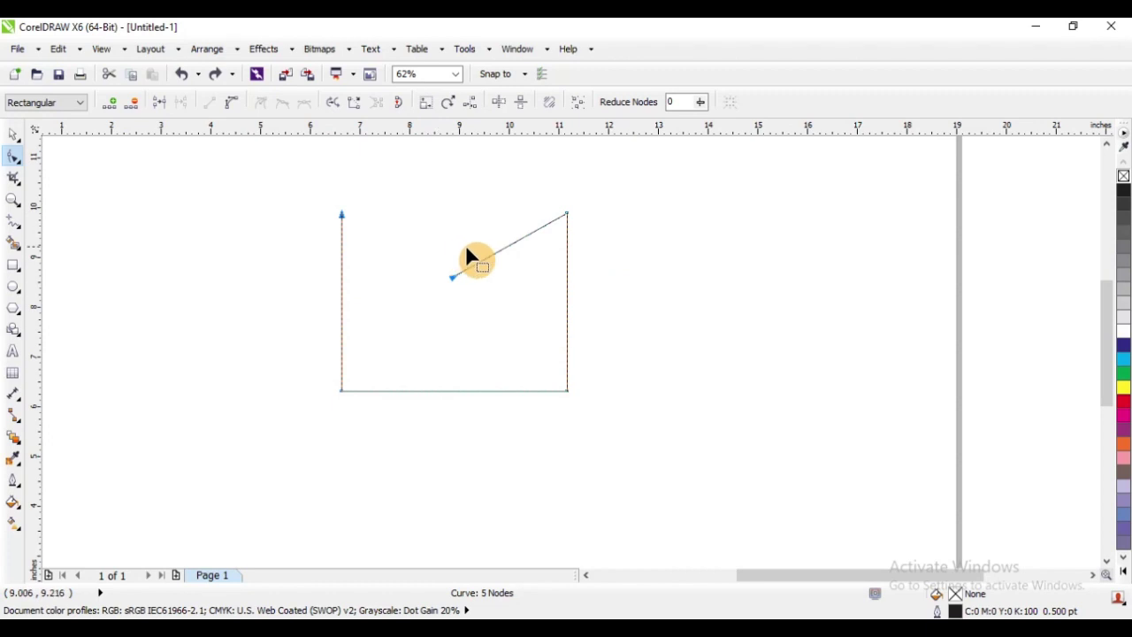
# Select the open curve's two loose end nodes and merge them with Join two nodes twice, undoing the join each time
pyautogui.click(13, 134)
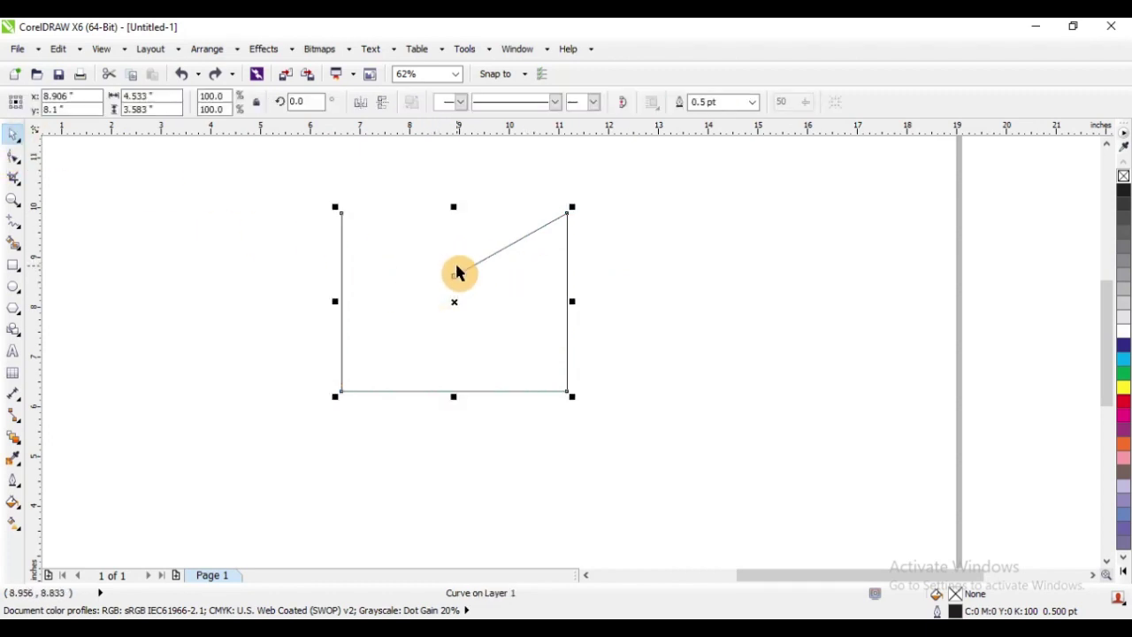
pyautogui.press('F10')
pyautogui.scroll(2, 459, 252)
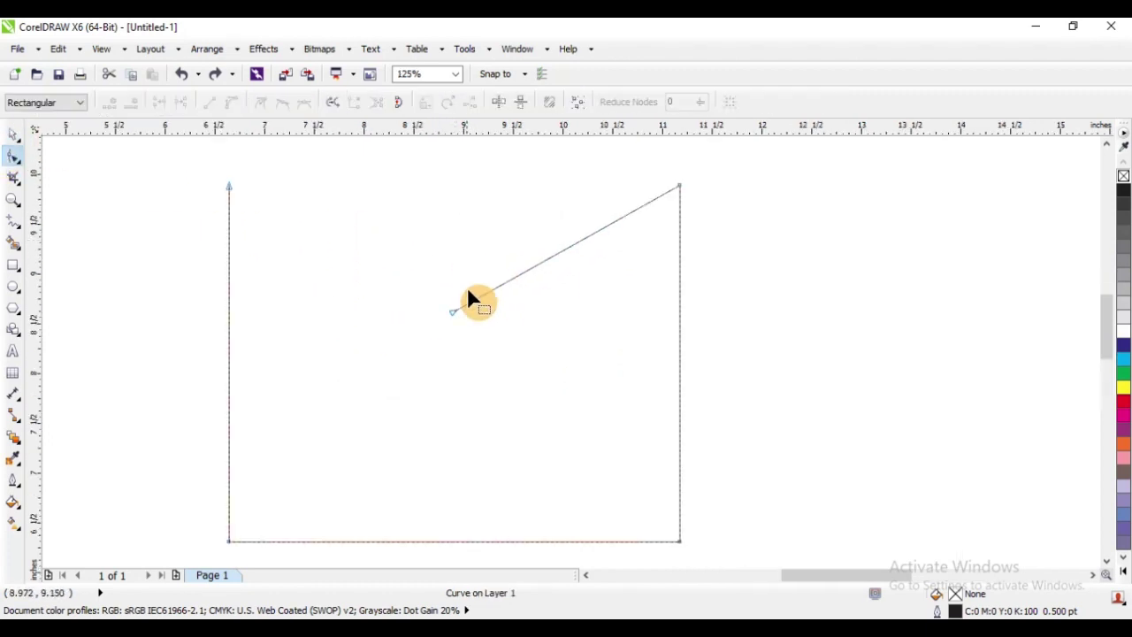
pyautogui.moveTo(195, 169); pyautogui.dragTo(523, 371)
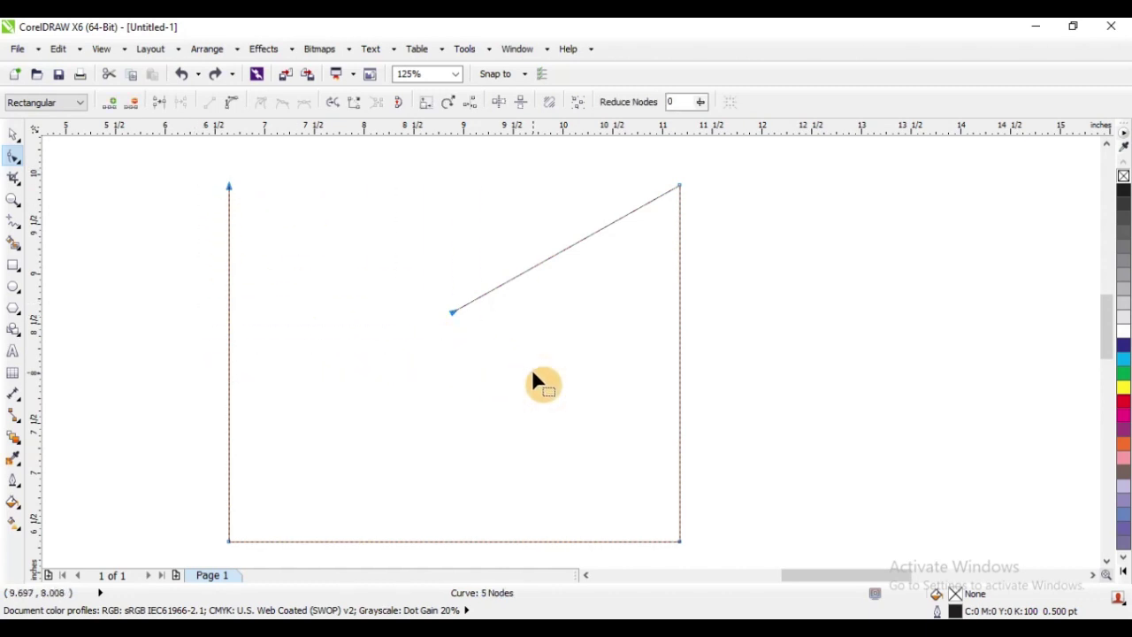
pyautogui.click(160, 107)
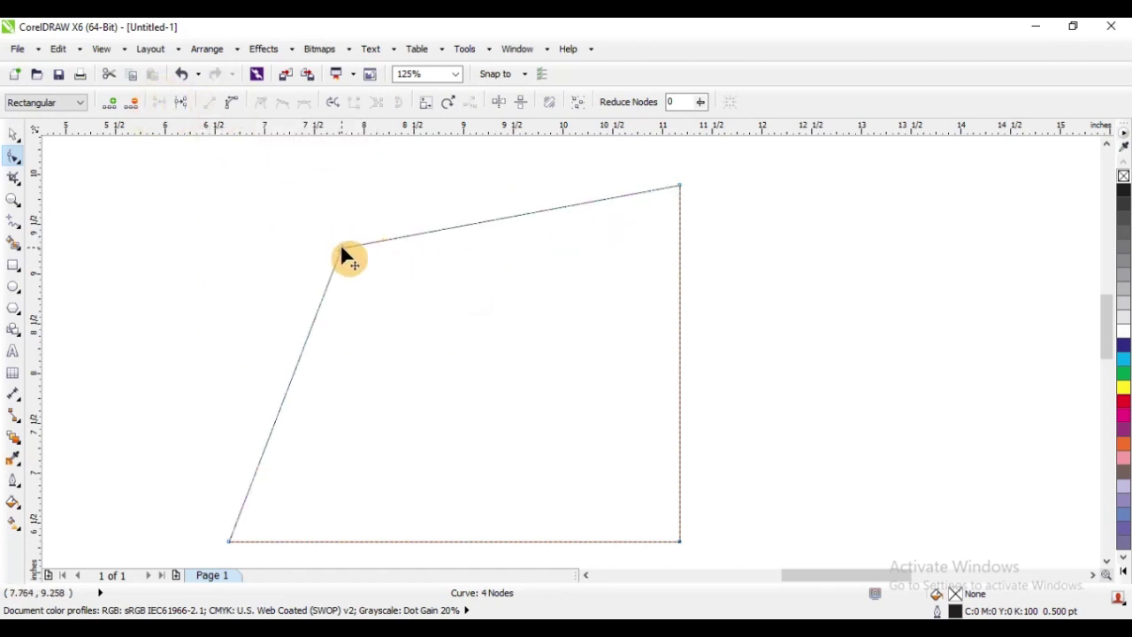
pyautogui.scroll(-2, 331, 238)
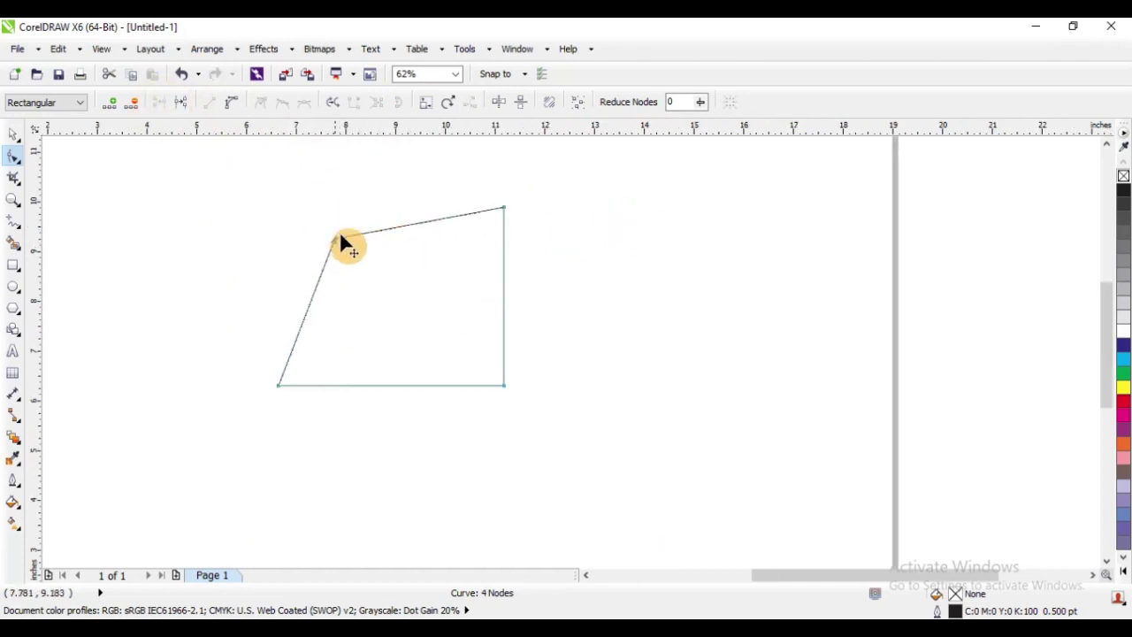
pyautogui.hotkey('ctrl', 'z')
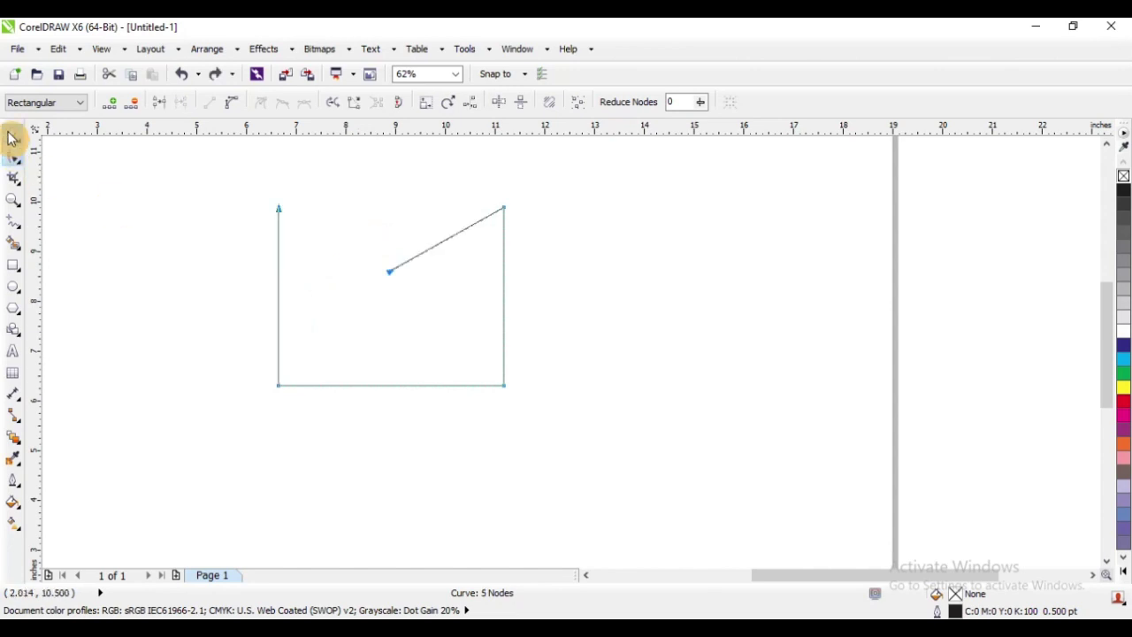
pyautogui.moveTo(237, 193); pyautogui.dragTo(428, 302)
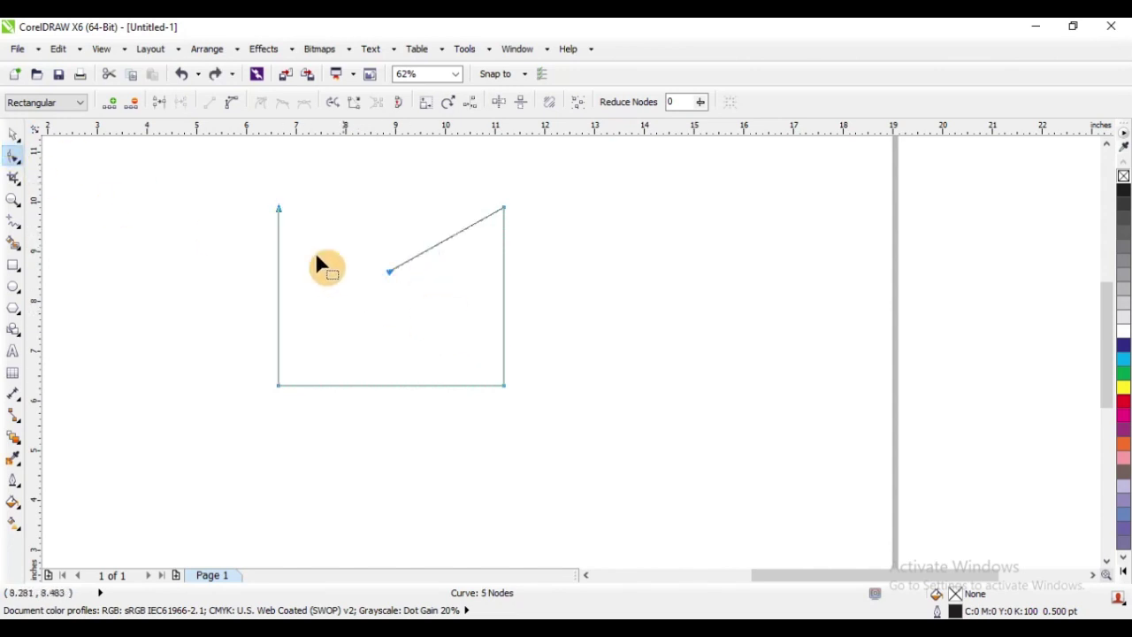
pyautogui.click(159, 108)
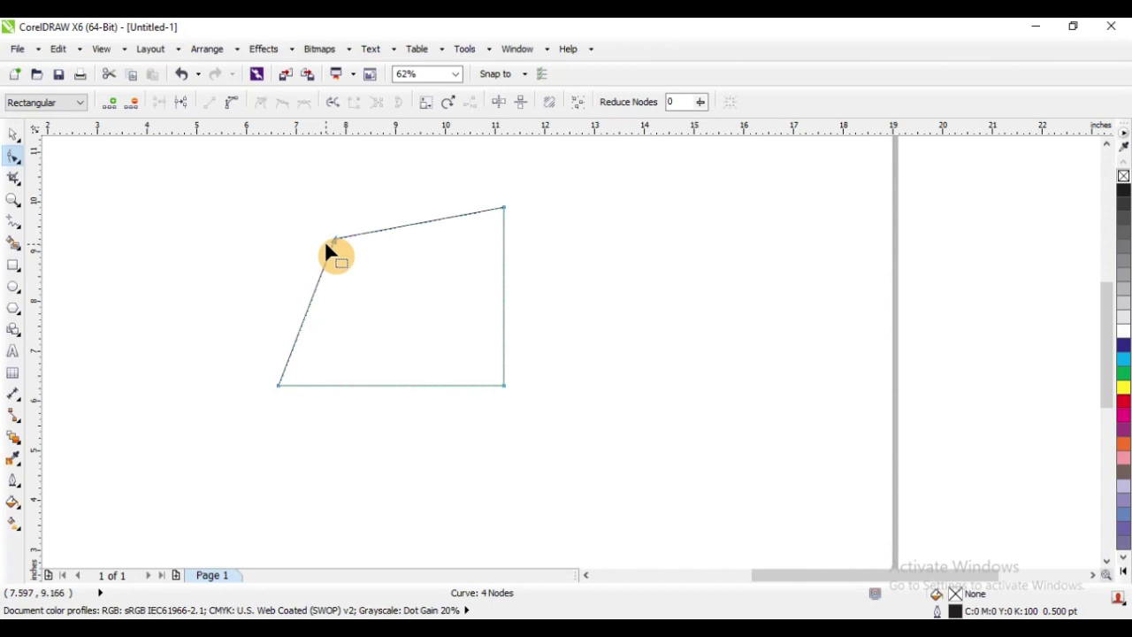
pyautogui.hotkey('ctrl', 'z')
# Select both loose end nodes of the open curve again
pyautogui.moveTo(233, 179); pyautogui.dragTo(438, 315)
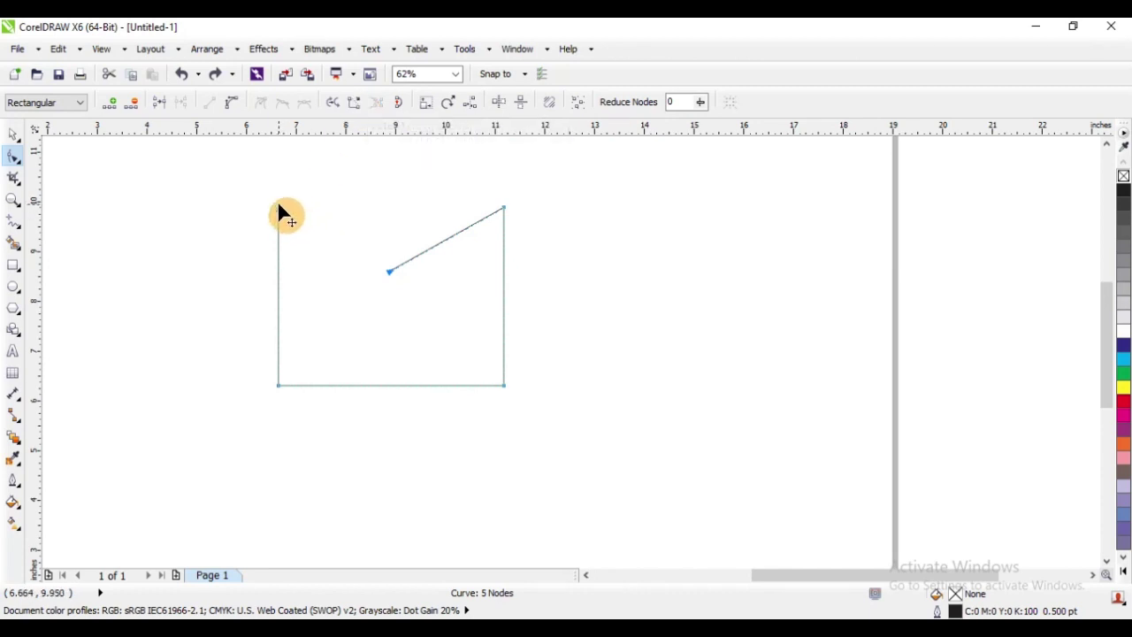
# Try closing the open curve between its two end nodes, using Extend Curve to Close and Close Curve in turn
pyautogui.moveTo(232, 193); pyautogui.dragTo(422, 318)
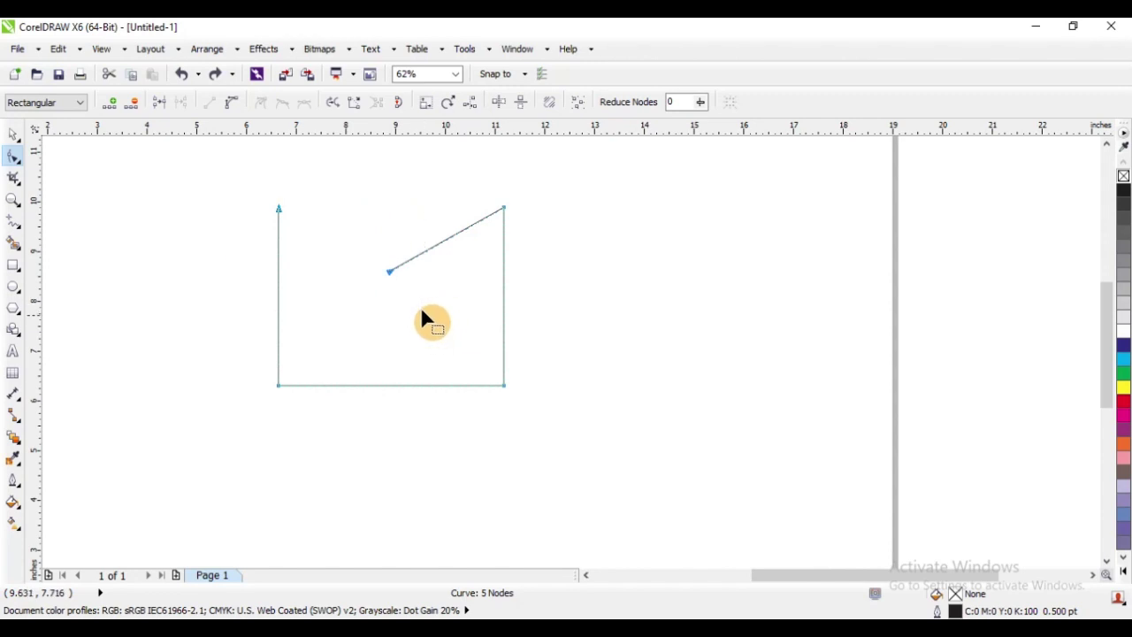
pyautogui.click(353, 99)
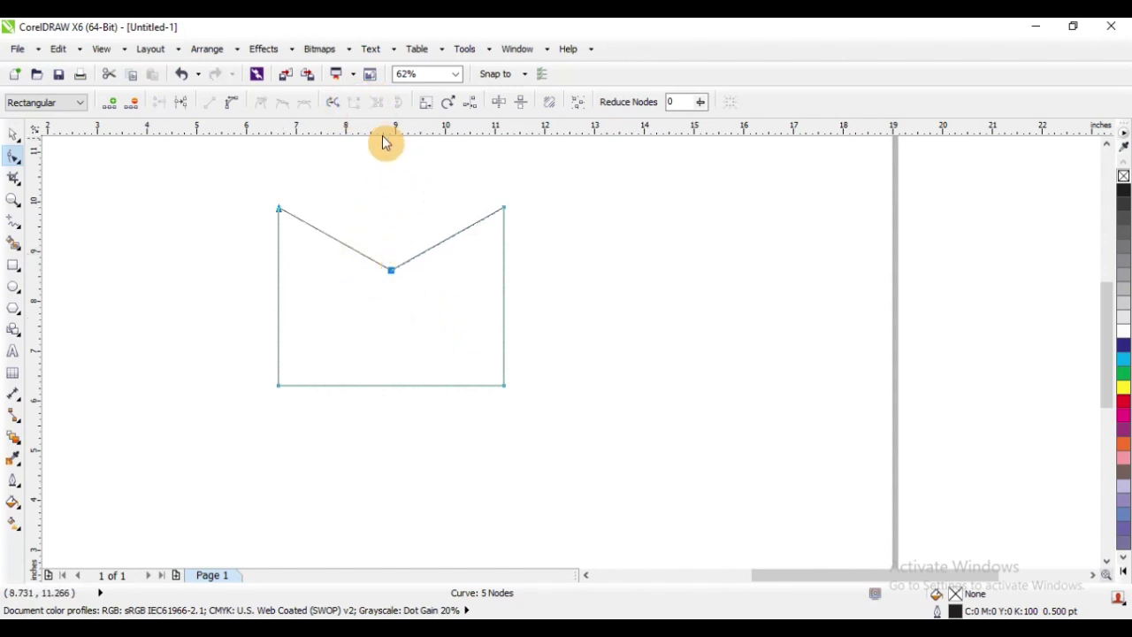
pyautogui.hotkey('ctrl', 'z')
pyautogui.click(403, 105)
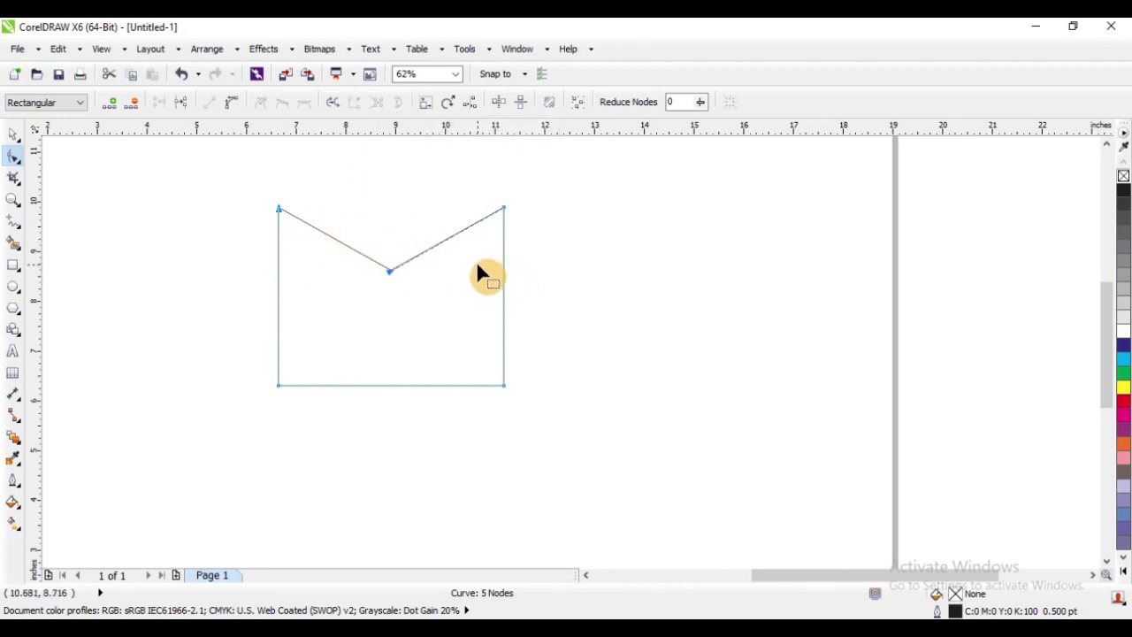
pyautogui.hotkey('ctrl', 'z')
# Replace the open curve with a new rectangle about 9.3 by 6.8 inches, converted to curves
pyautogui.moveTo(258, 180); pyautogui.dragTo(442, 312)
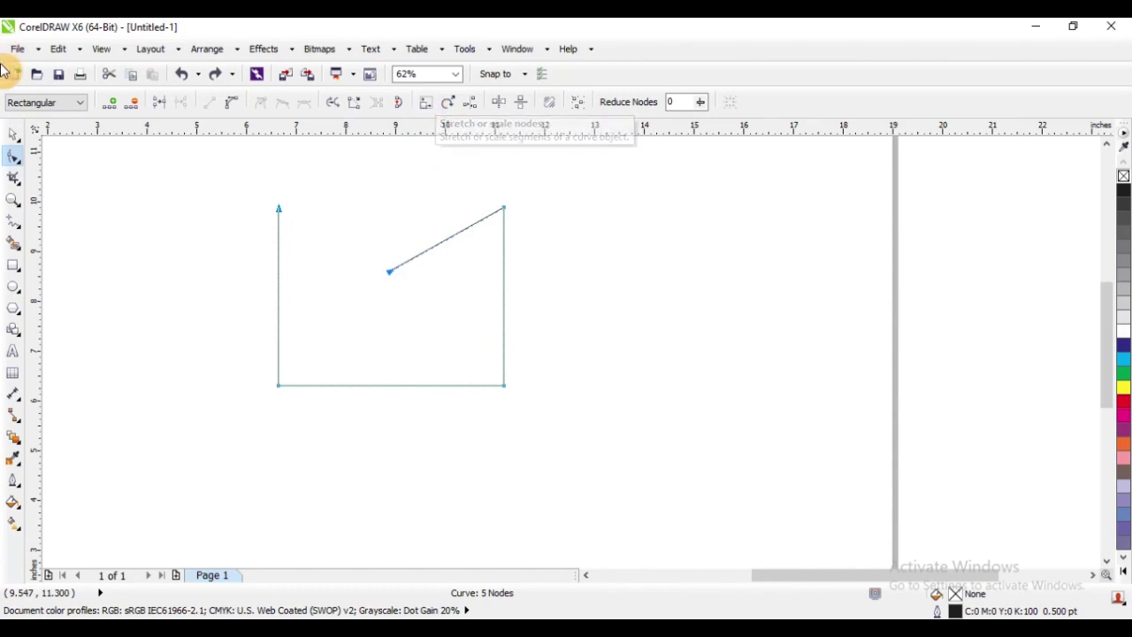
pyautogui.click(13, 135)
pyautogui.press('Delete')
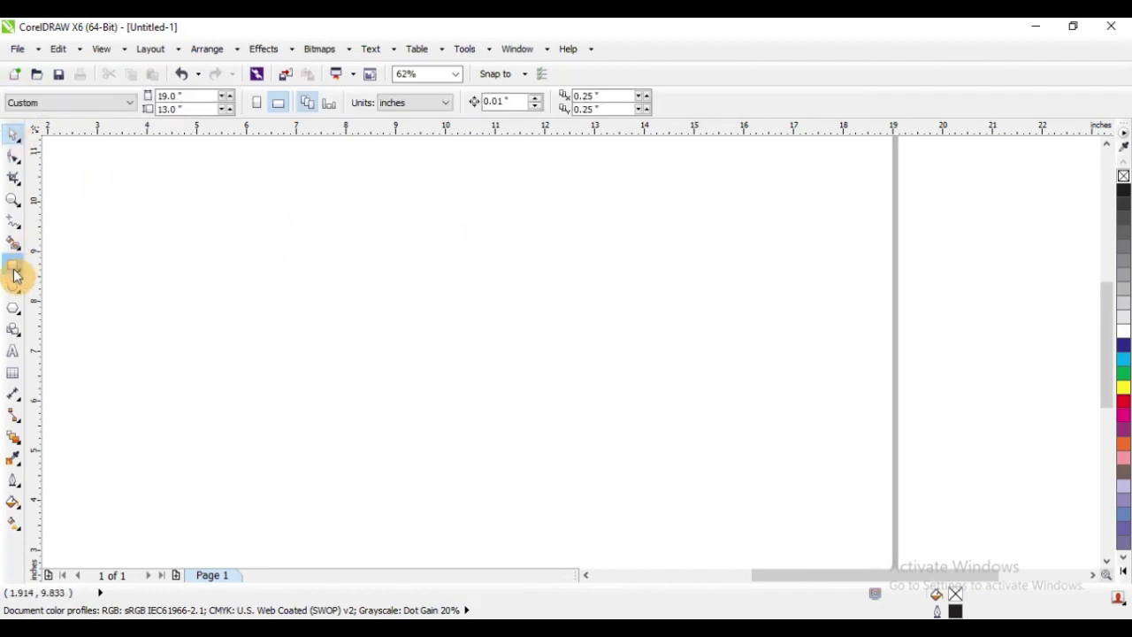
pyautogui.click(13, 265)
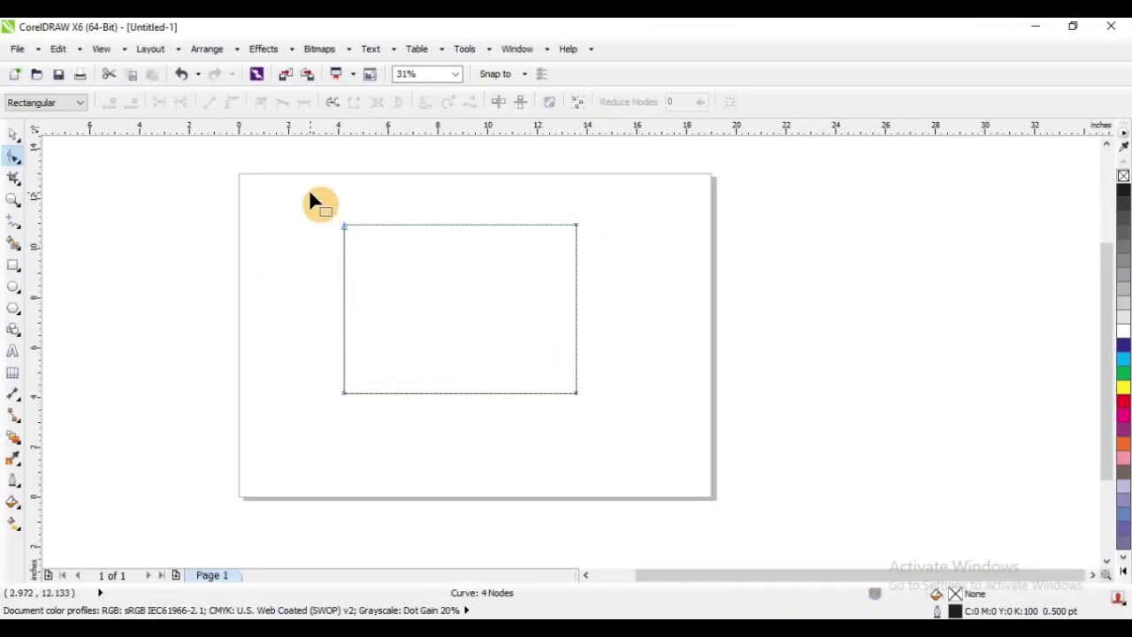
# Try stretching the rectangle's two top corner nodes symmetrically inward to form a trapezoid, and undo it
pyautogui.moveTo(308, 188); pyautogui.dragTo(620, 324)
pyautogui.scroll(1, 425, 212)
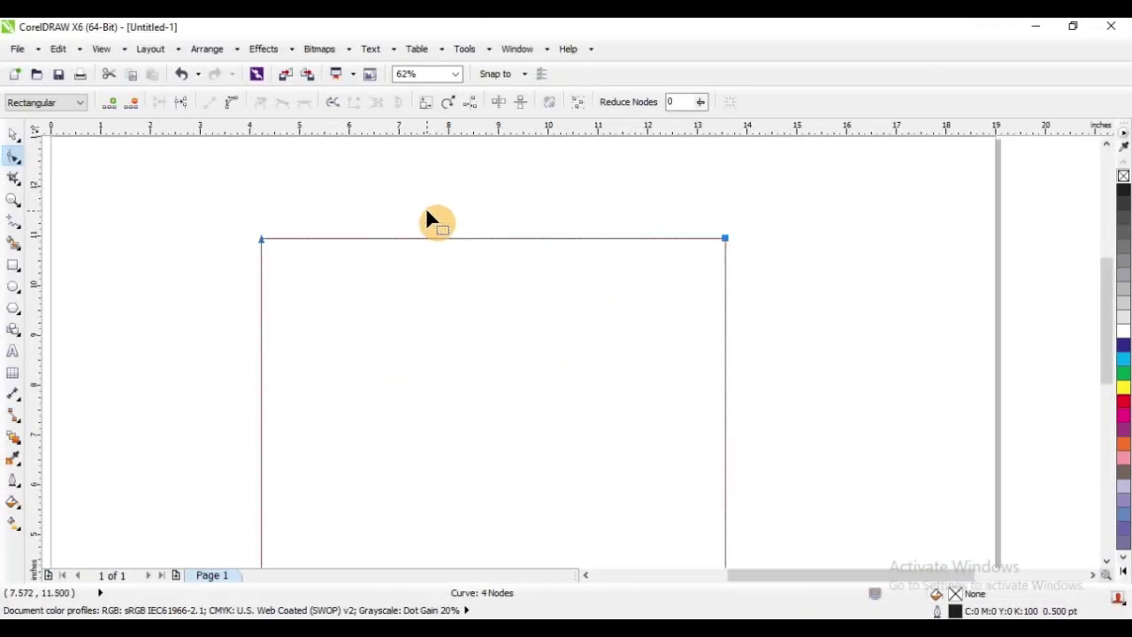
pyautogui.click(430, 103)
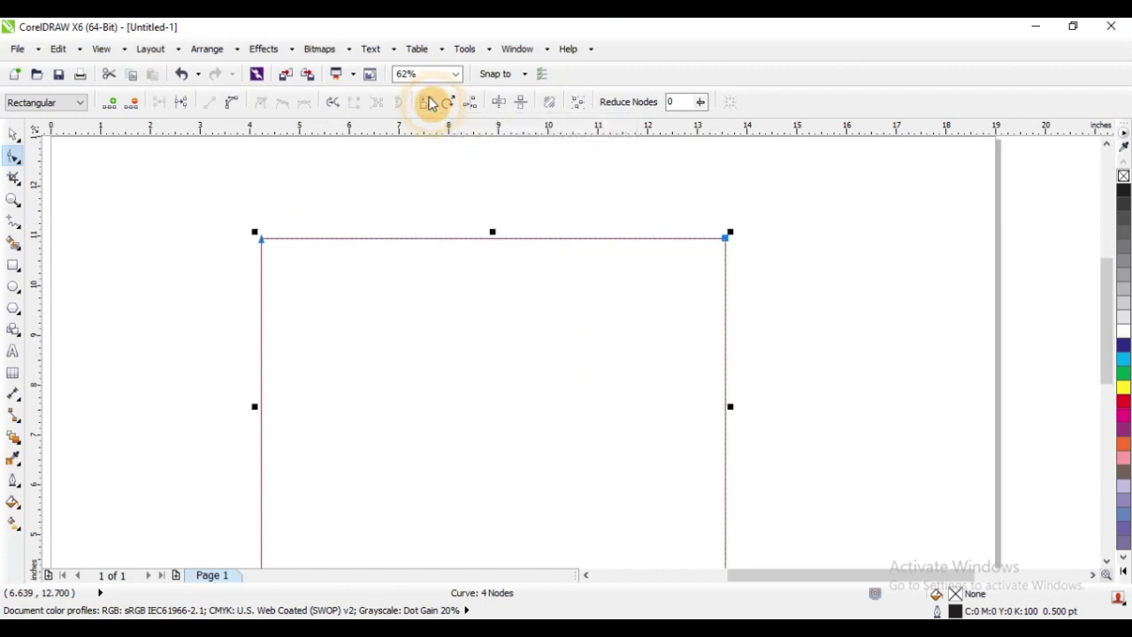
pyautogui.scroll(-1, 559, 294)
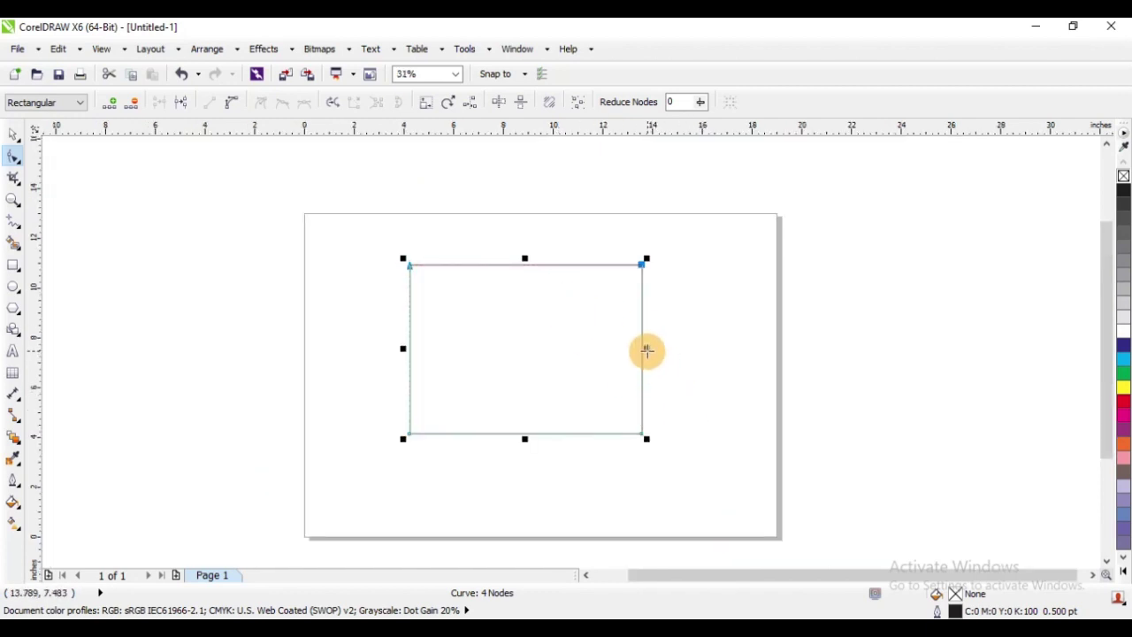
pyautogui.moveTo(647, 350); pyautogui.dragTo(563, 351)
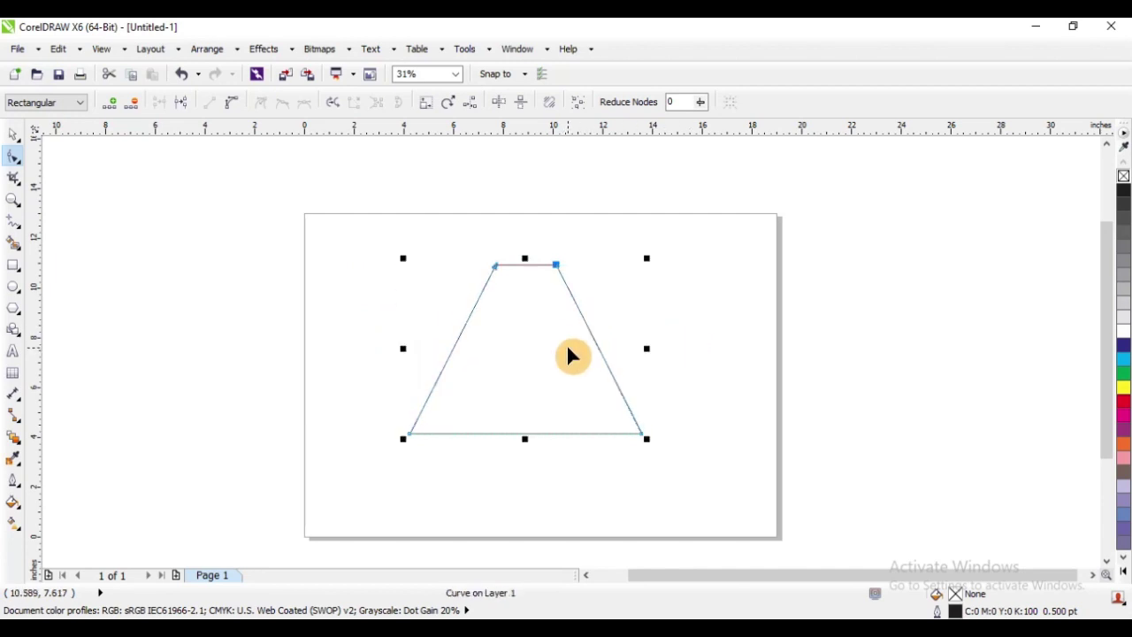
pyautogui.hotkey('ctrl', 'z')
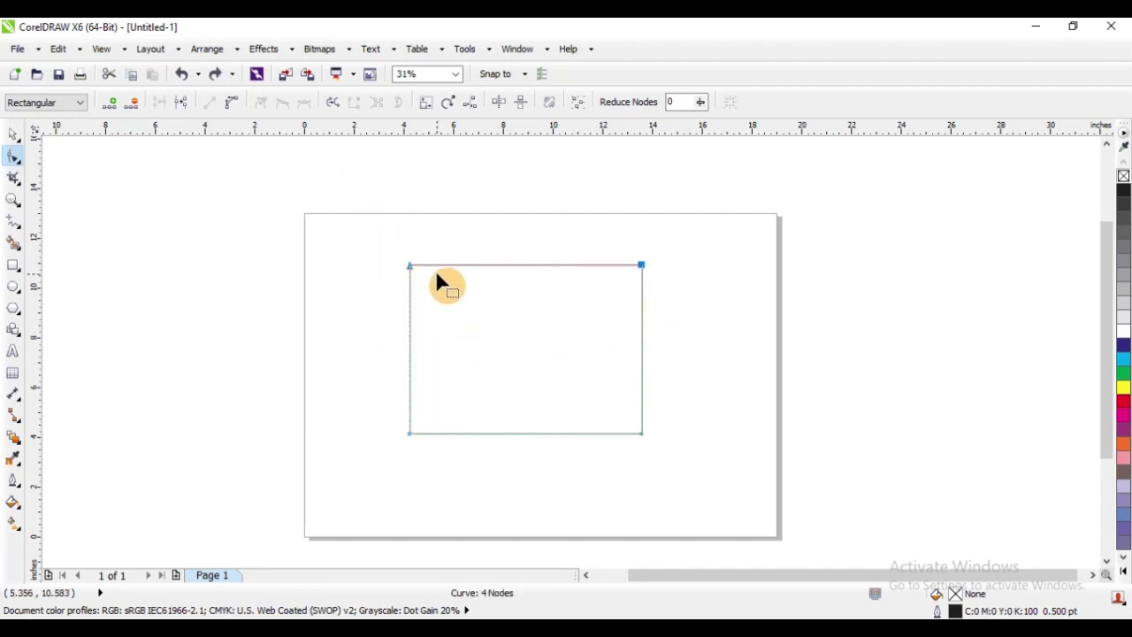
# Try forming the trapezoid by moving the two top corner nodes inward horizontally, one at a time
pyautogui.moveTo(374, 245); pyautogui.dragTo(451, 296)
pyautogui.scroll(2, 430, 269)
pyautogui.moveTo(388, 257); pyautogui.dragTo(522, 260)
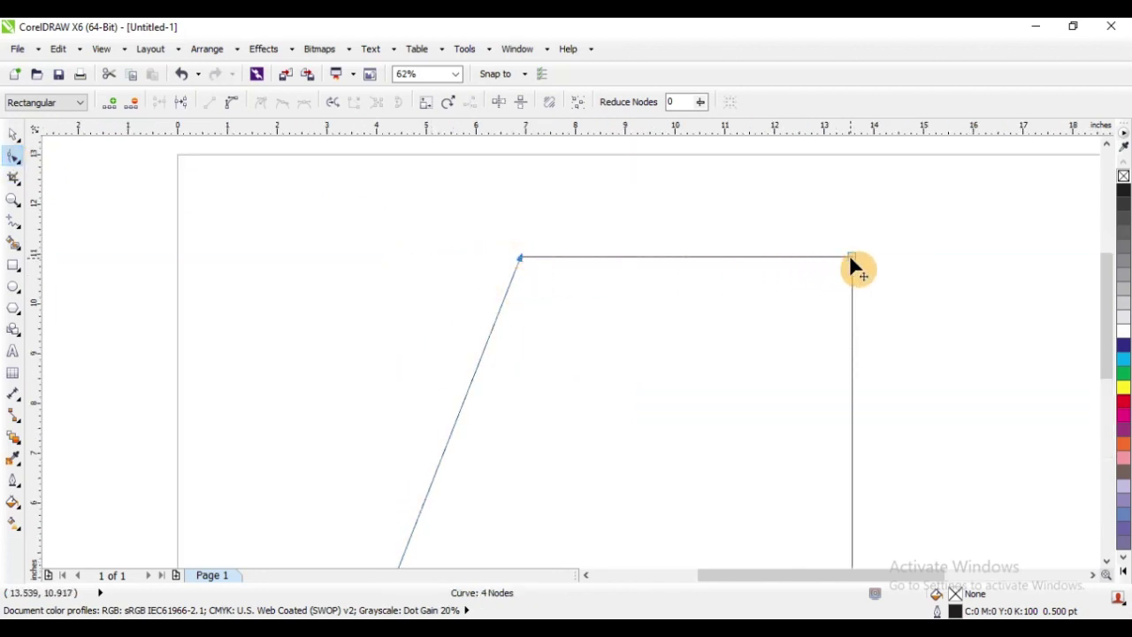
pyautogui.moveTo(837, 257); pyautogui.dragTo(685, 264)
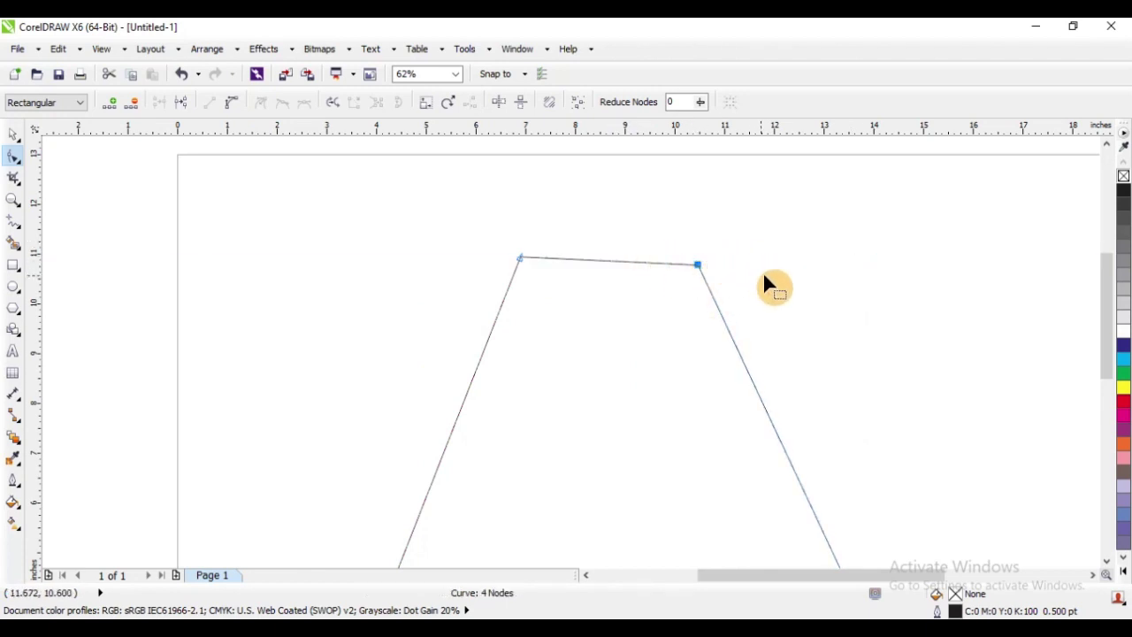
pyautogui.hotkey('ctrl', 'z')
pyautogui.moveTo(852, 257); pyautogui.dragTo(663, 256)
pyautogui.scroll(-1, 567, 248)
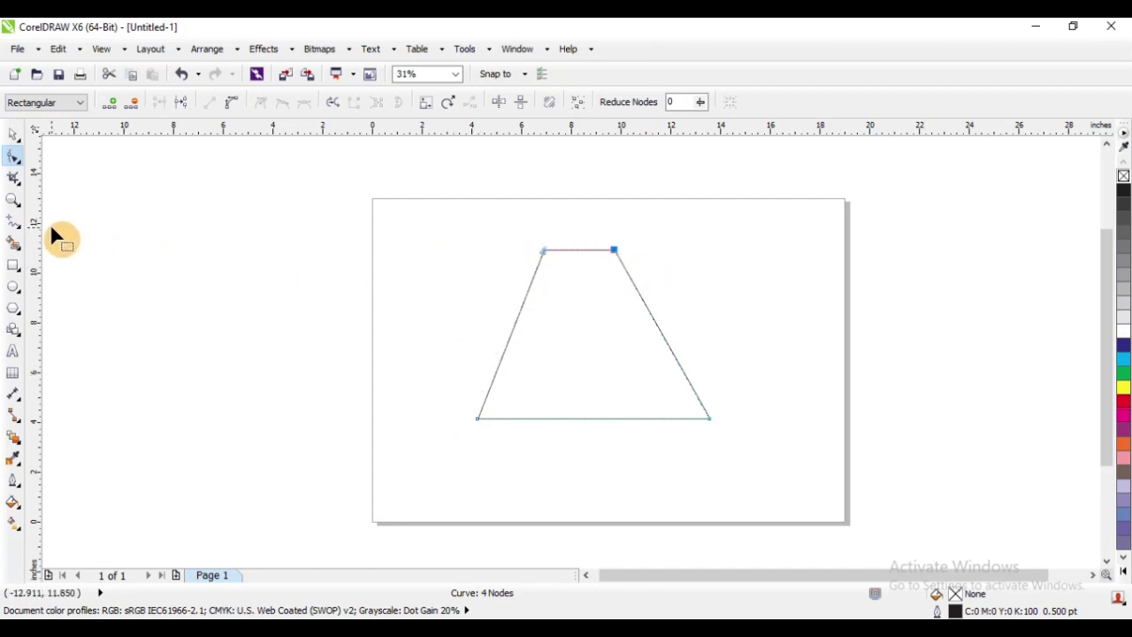
# Check the trapezoid's symmetry with vertical guidelines at its bottom corners, and undo everything back to the plain rectangle
pyautogui.moveTo(39, 291); pyautogui.dragTo(478, 332)
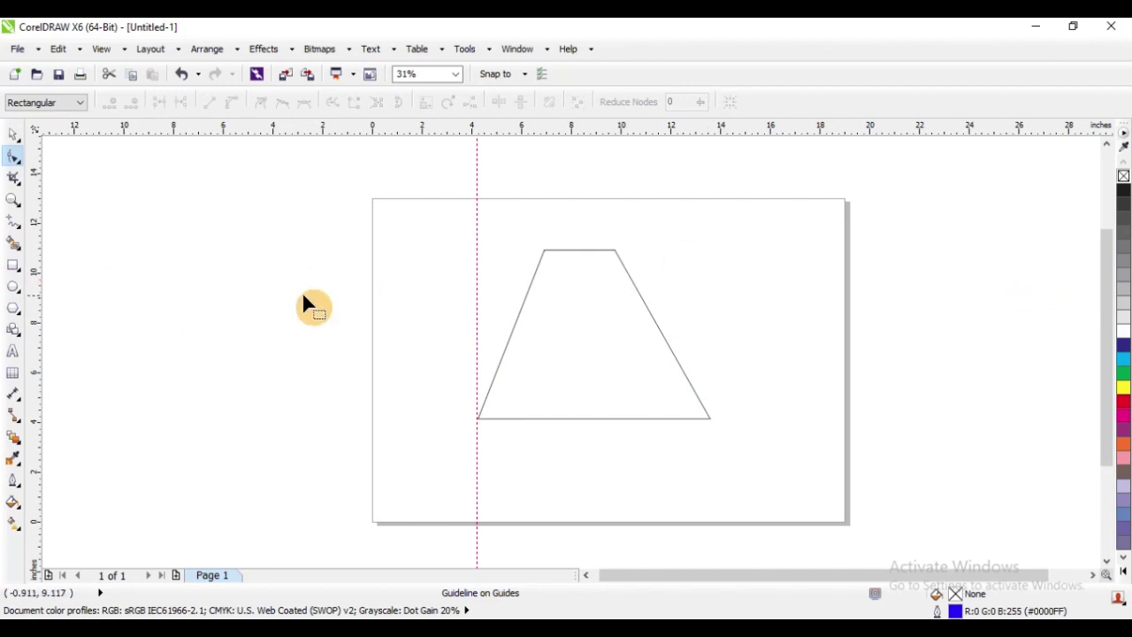
pyautogui.moveTo(32, 310); pyautogui.dragTo(711, 334)
pyautogui.scroll(1, 706, 314)
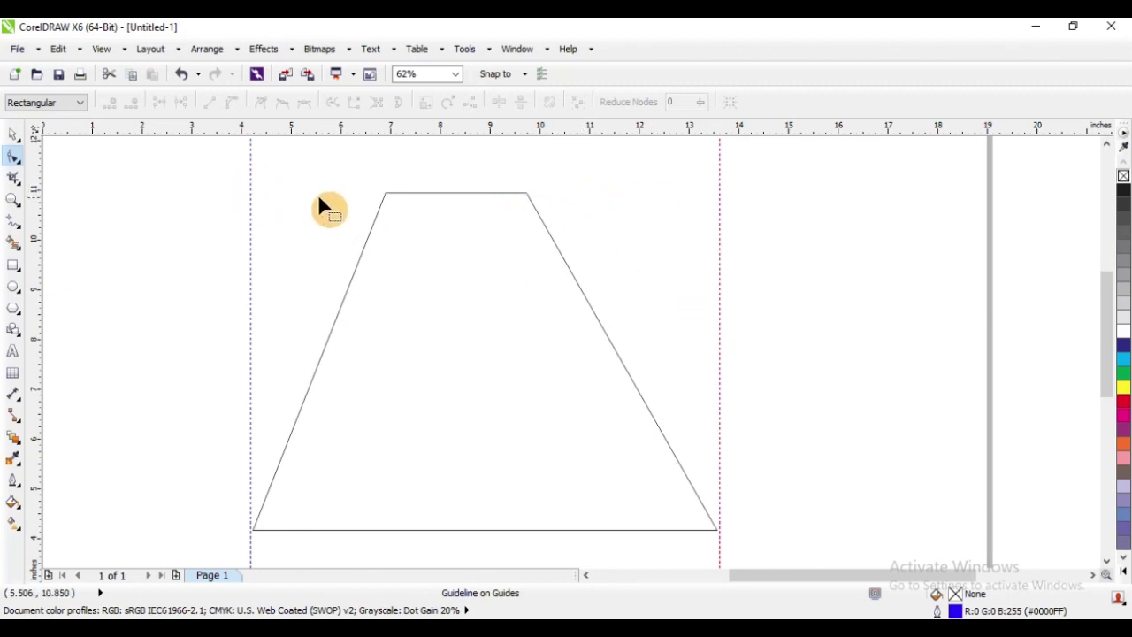
pyautogui.click(440, 212)
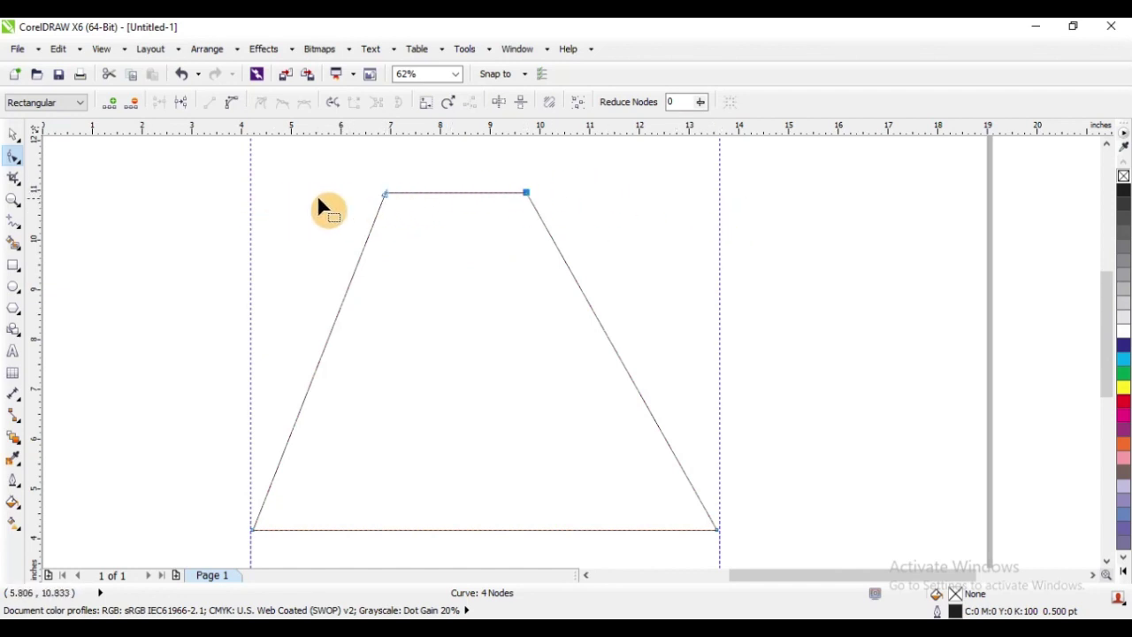
pyautogui.click(446, 247)
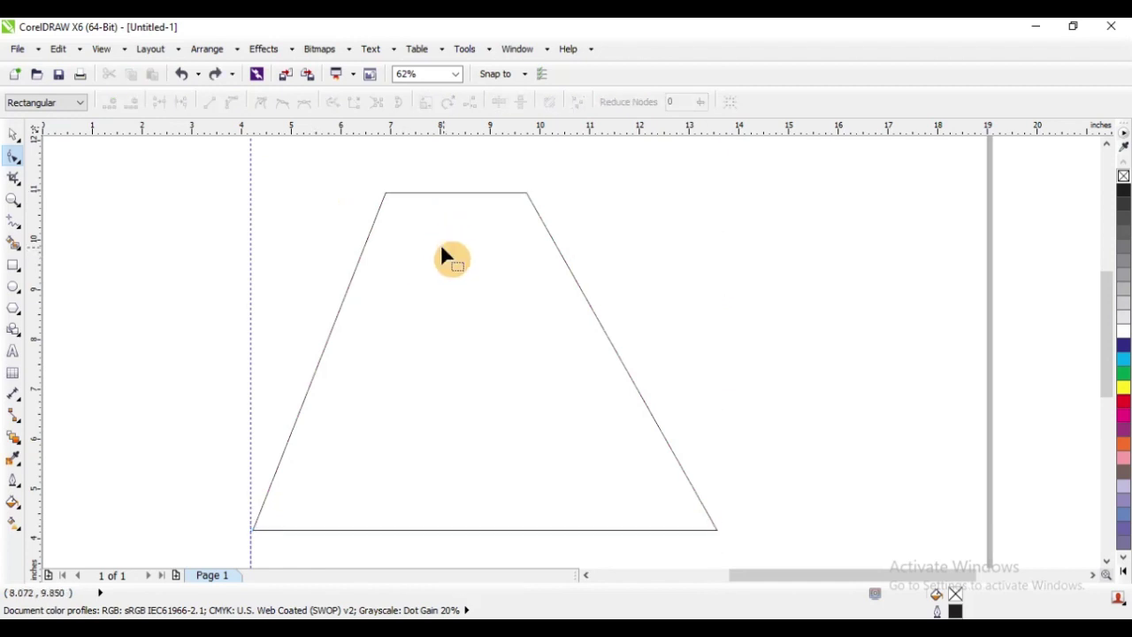
pyautogui.hotkey('ctrl', 'z')
pyautogui.hotkey('ctrl', 'z')
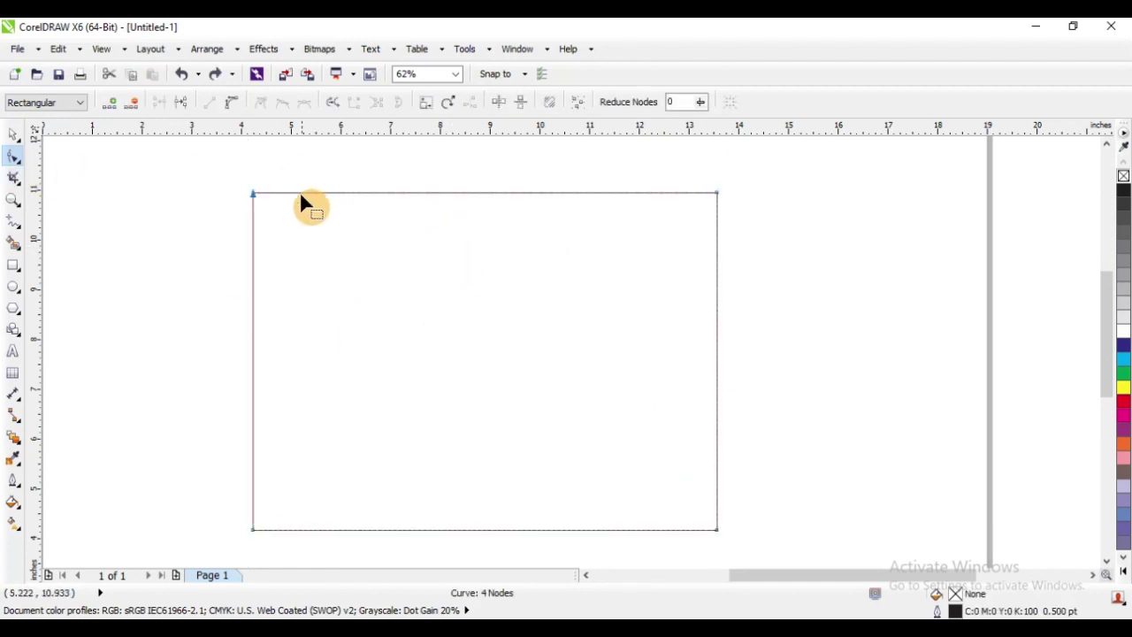
# Scale the rectangle's two top corner nodes inward together about the centre to make a symmetrical trapezoid
pyautogui.moveTo(167, 159); pyautogui.dragTo(803, 292)
pyautogui.click(427, 105)
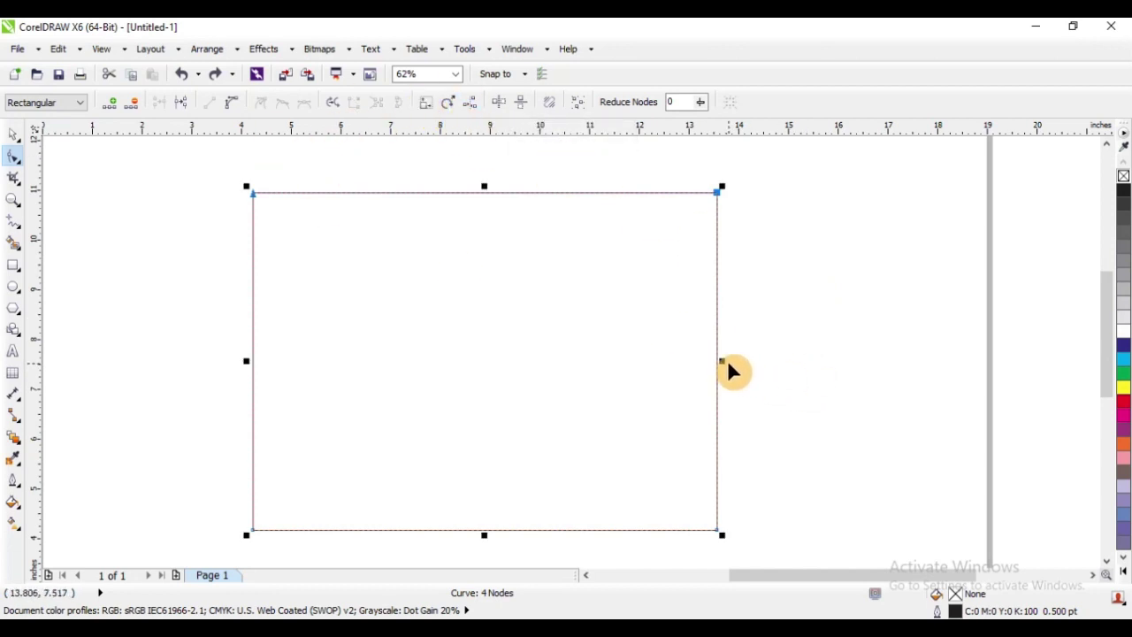
pyautogui.moveTo(723, 363); pyautogui.dragTo(588, 359)
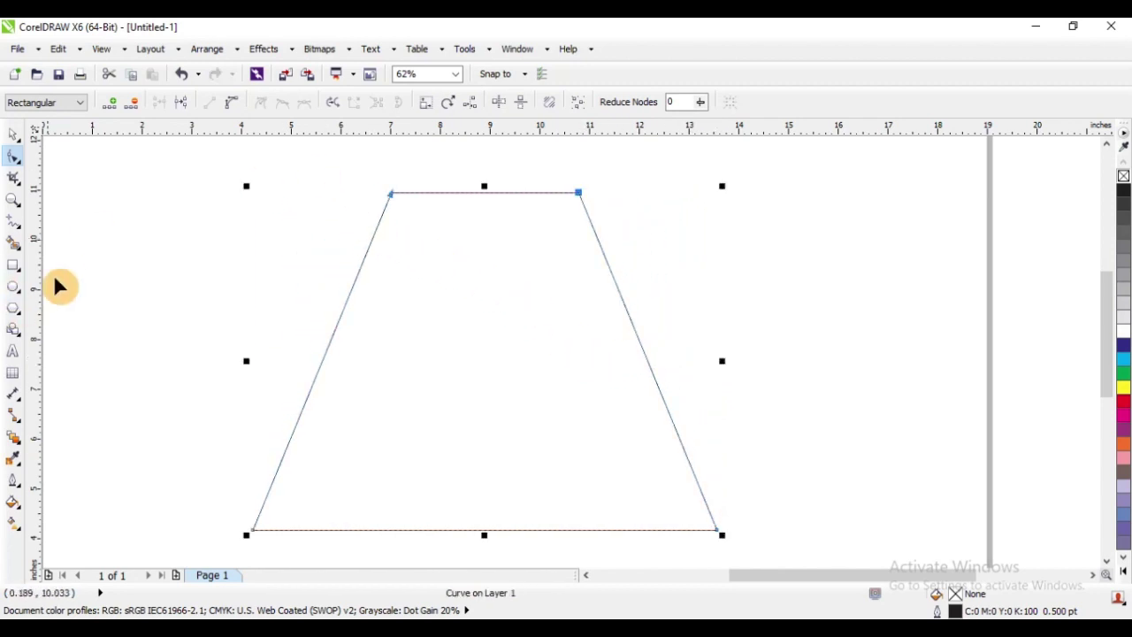
# Place vertical guidelines through the trapezoid's two bottom corners and a horizontal guideline along its top edge
pyautogui.moveTo(40, 283); pyautogui.dragTo(253, 332)
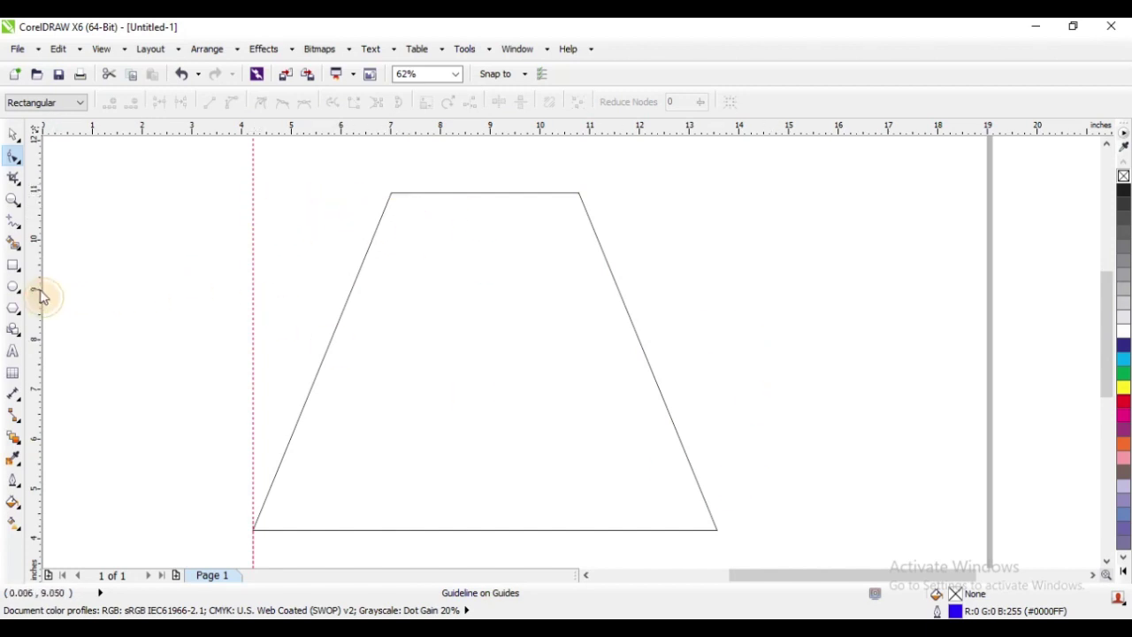
pyautogui.moveTo(38, 295); pyautogui.dragTo(717, 366)
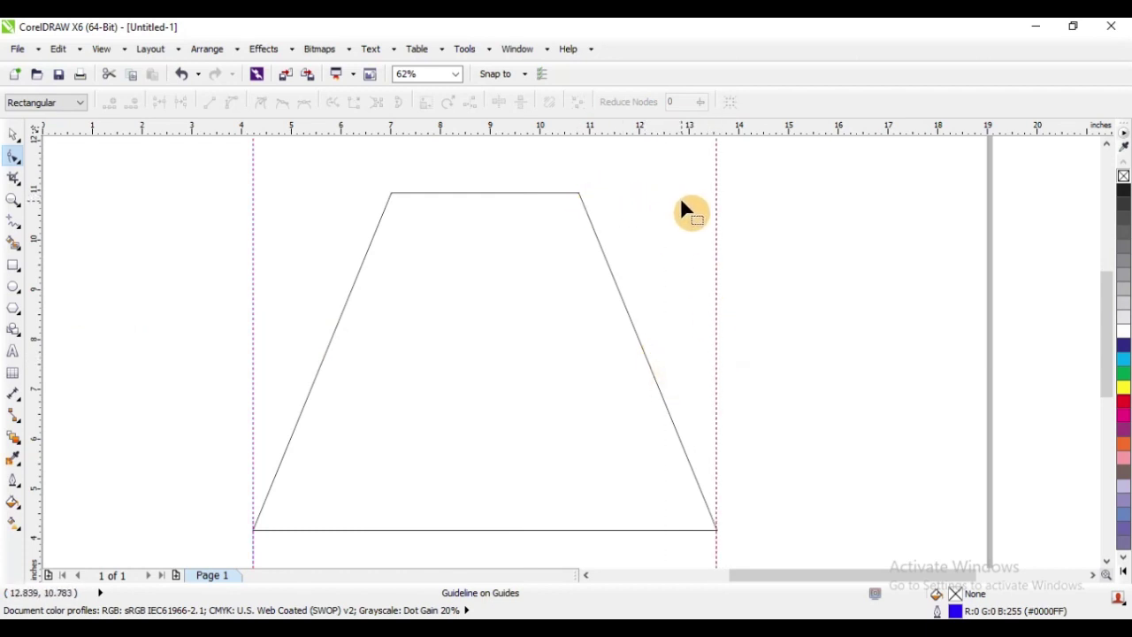
pyautogui.moveTo(505, 141); pyautogui.dragTo(581, 193)
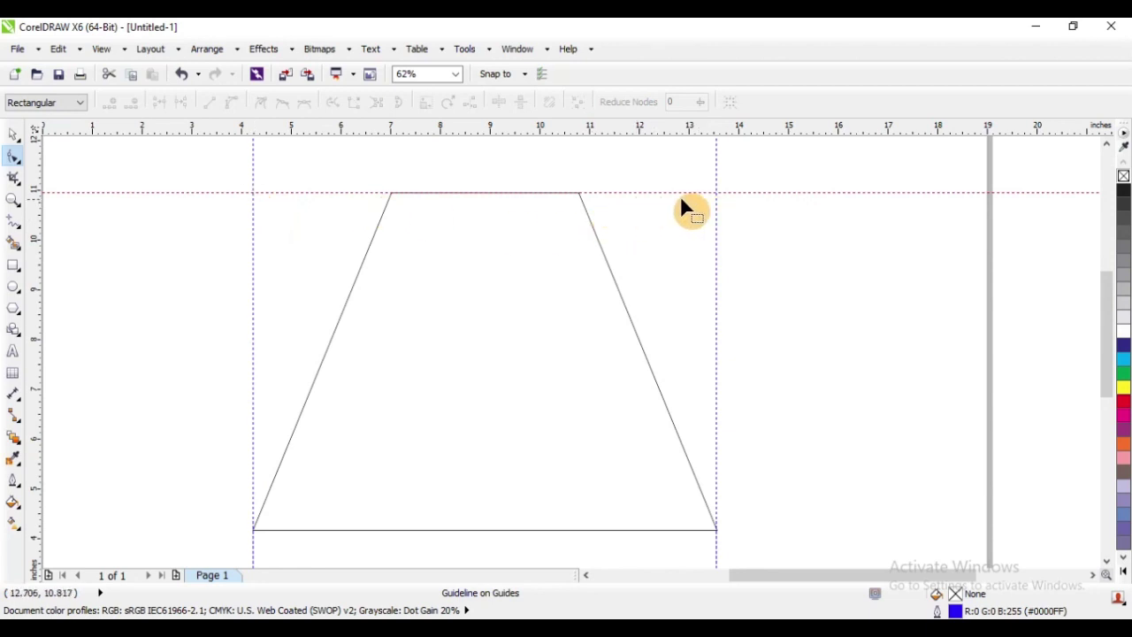
# Delete the trapezoid from the page
pyautogui.click(13, 136)
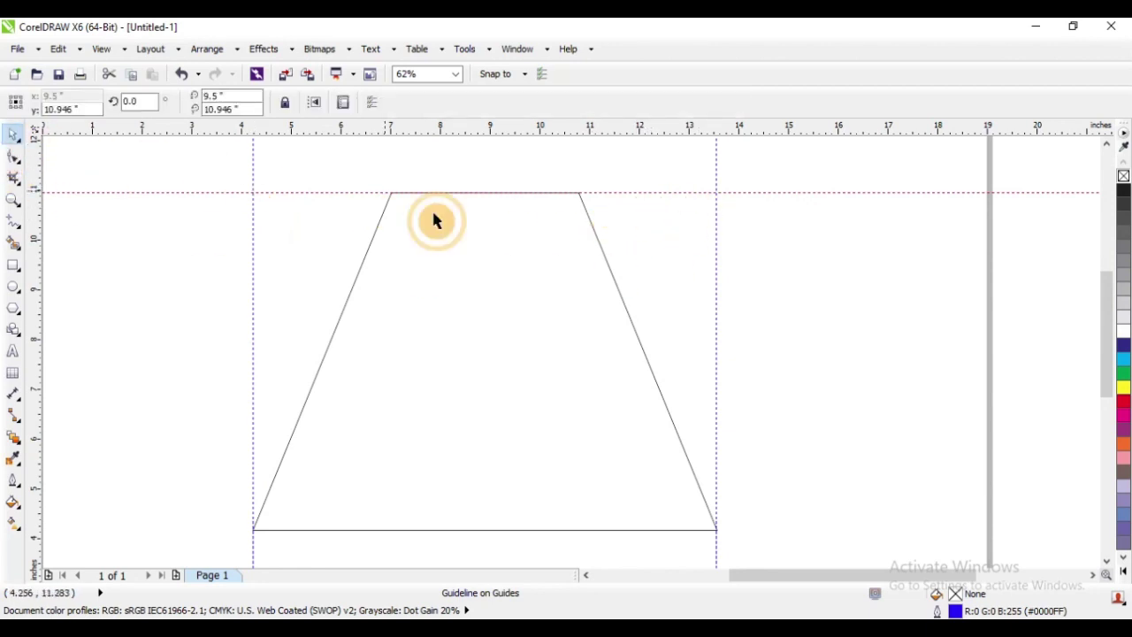
pyautogui.click(459, 276)
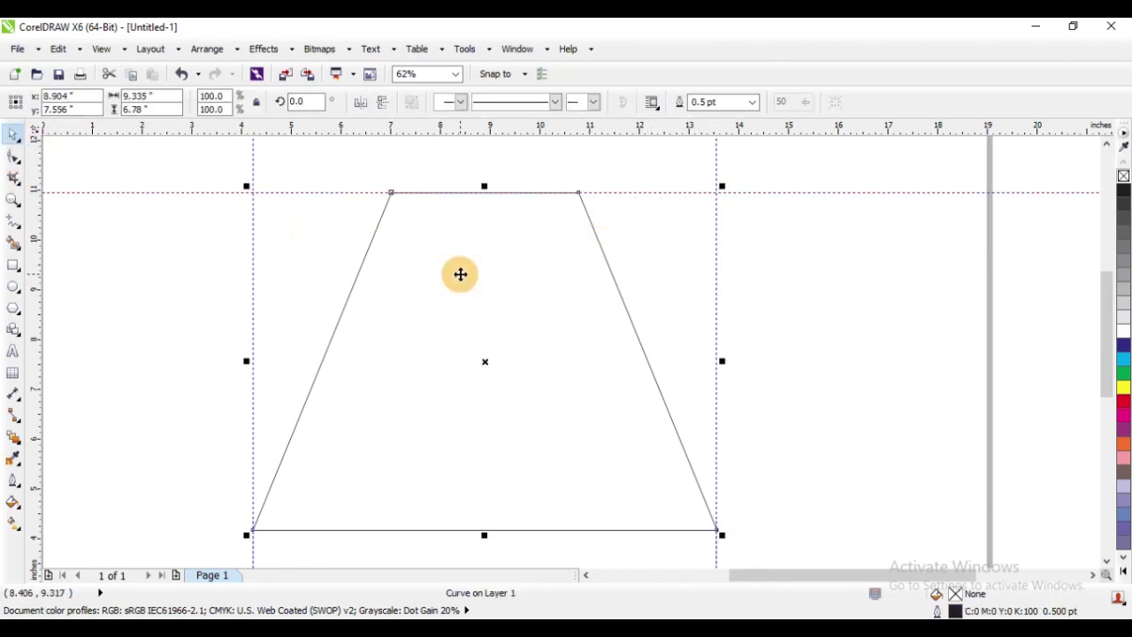
pyautogui.press('Delete')
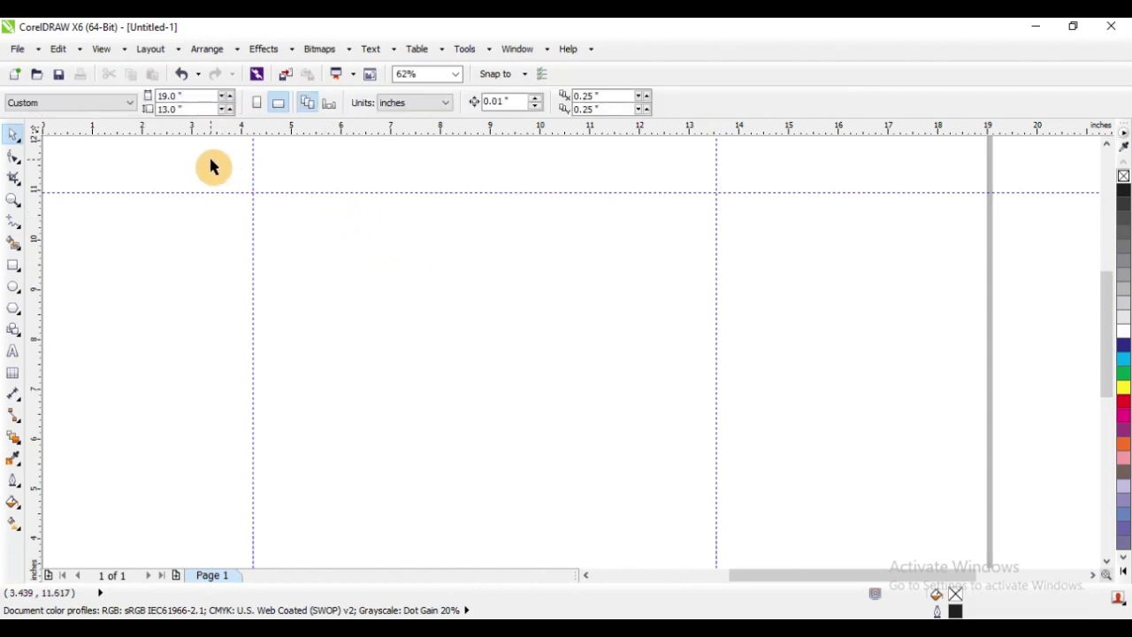
# Delete the horizontal guideline and both vertical guidelines
pyautogui.moveTo(209, 162); pyautogui.dragTo(800, 378)
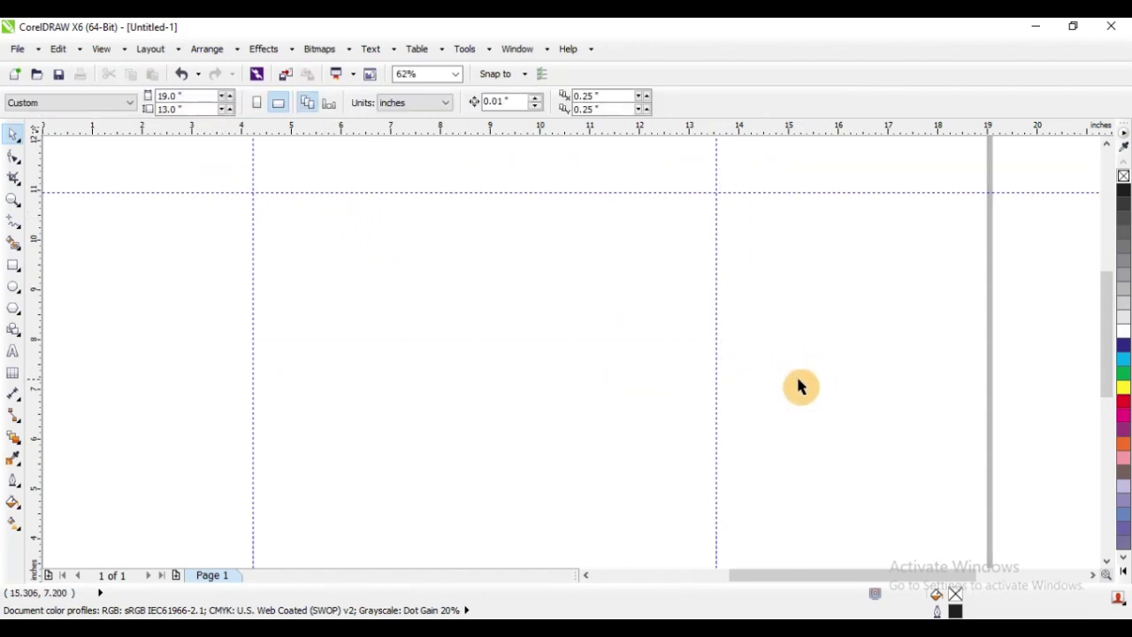
pyautogui.click(266, 191)
pyautogui.press('Delete')
pyautogui.click(253, 189)
pyautogui.press('Delete')
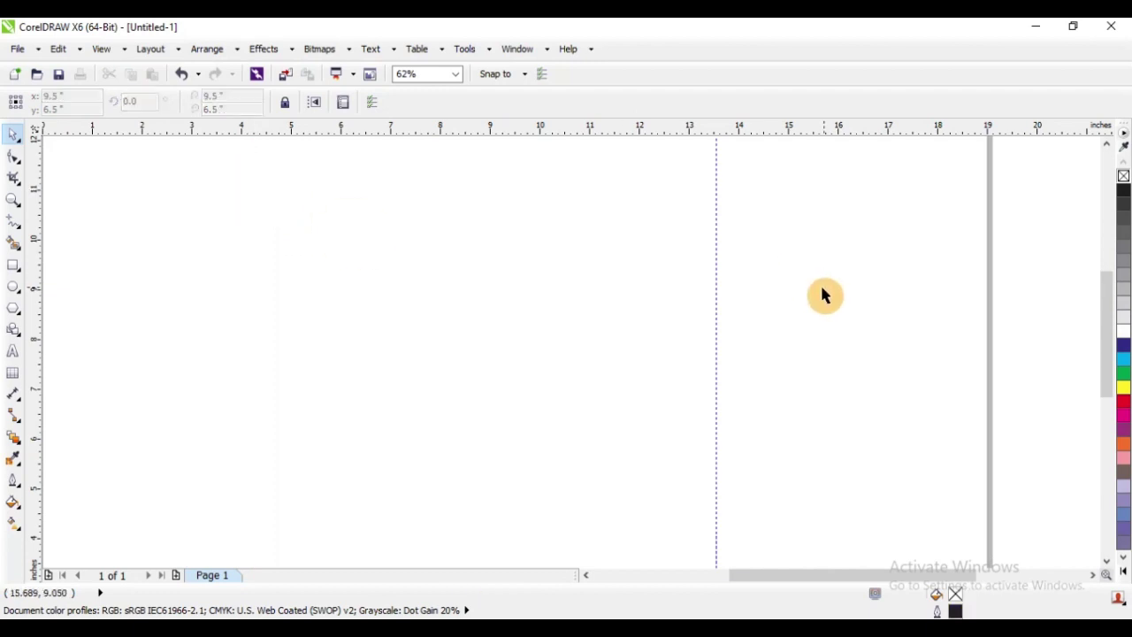
pyautogui.click(715, 224)
pyautogui.press('Delete')
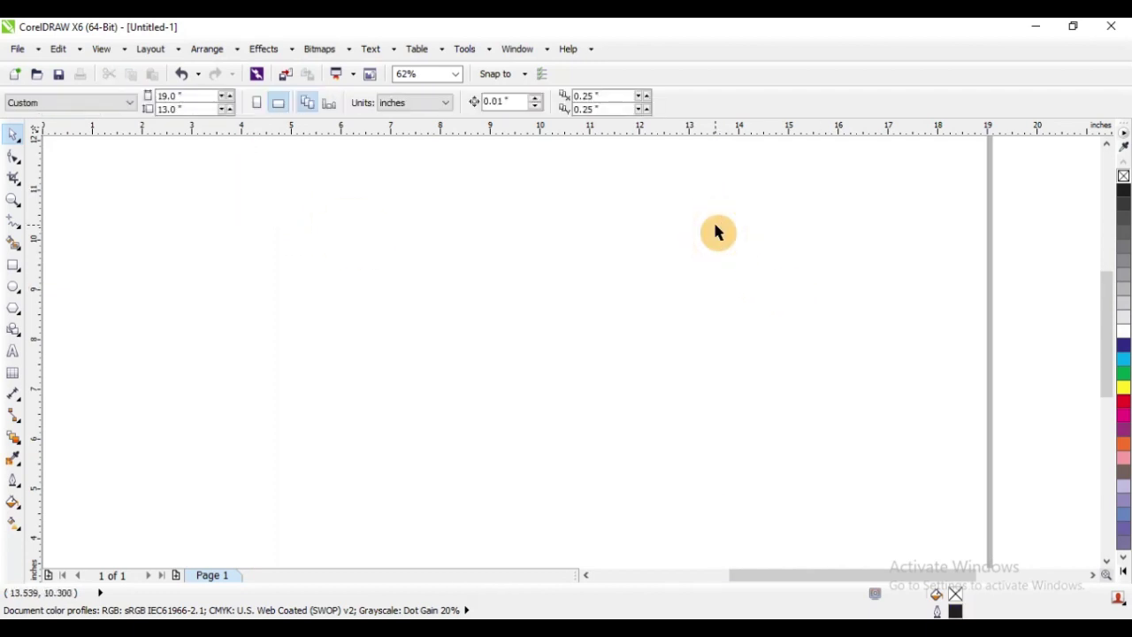
# Draw a rectangle about 6.3 by 4.7 inches and convert it to curves
pyautogui.click(9, 270)
pyautogui.moveTo(374, 209); pyautogui.dragTo(688, 443)
pyautogui.click(13, 134)
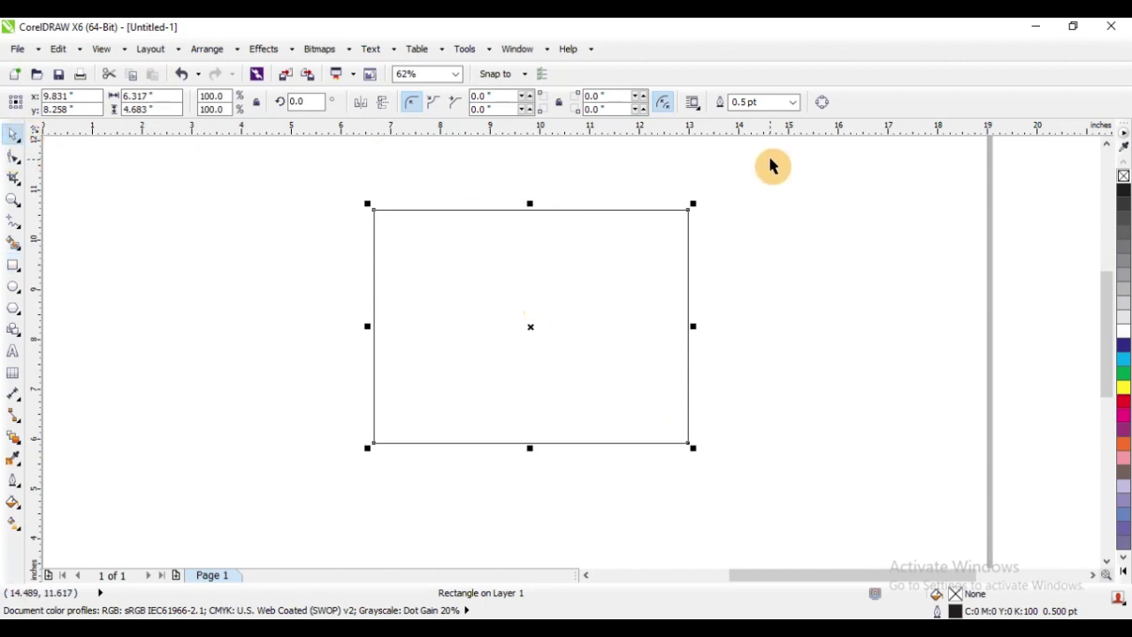
pyautogui.click(822, 102)
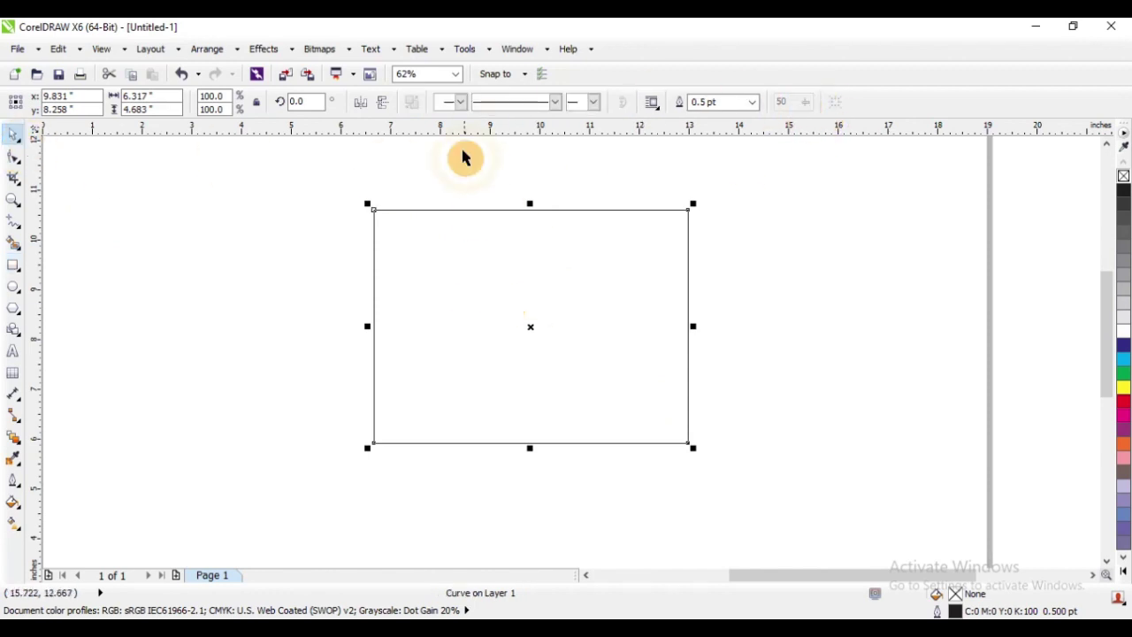
# Select the rectangle's two left corner nodes with the Shape tool
pyautogui.click(13, 159)
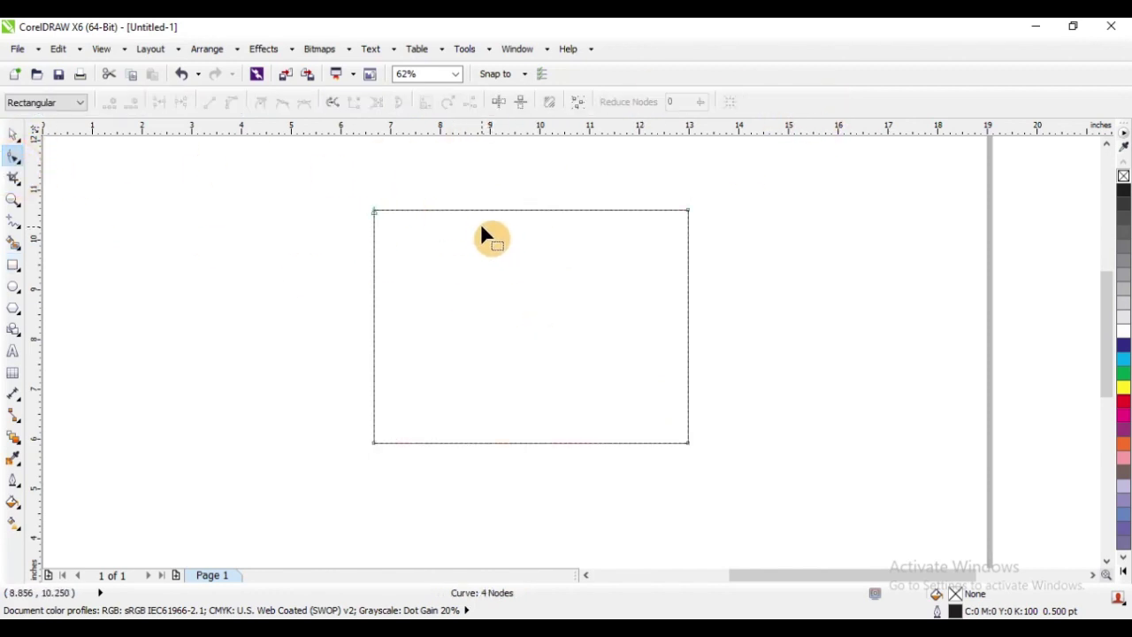
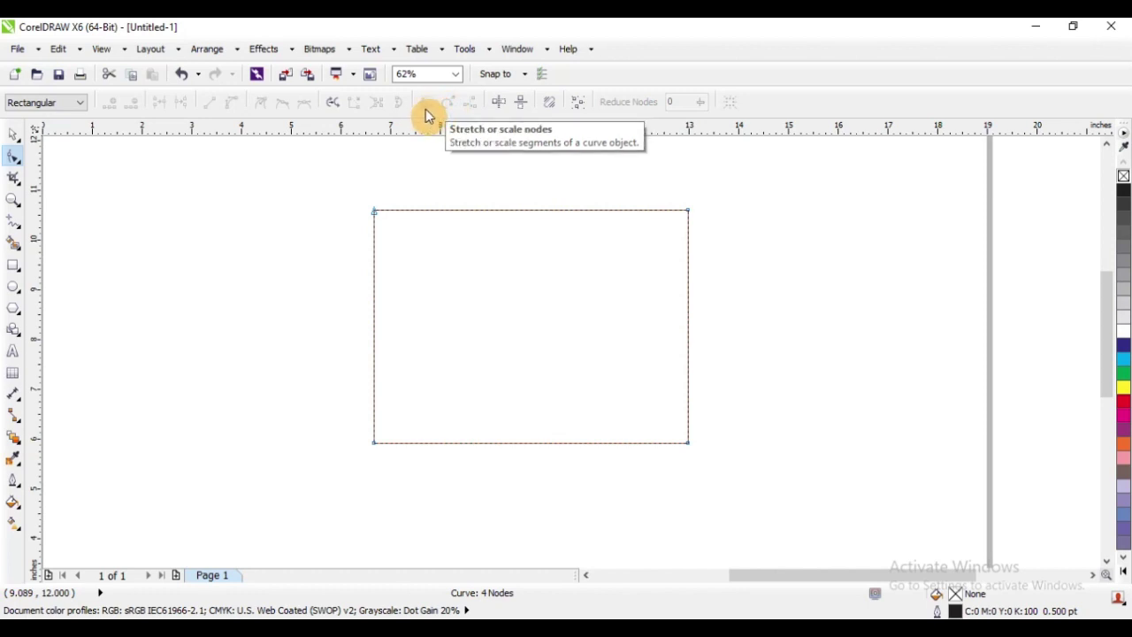
pyautogui.moveTo(339, 183); pyautogui.dragTo(444, 485)
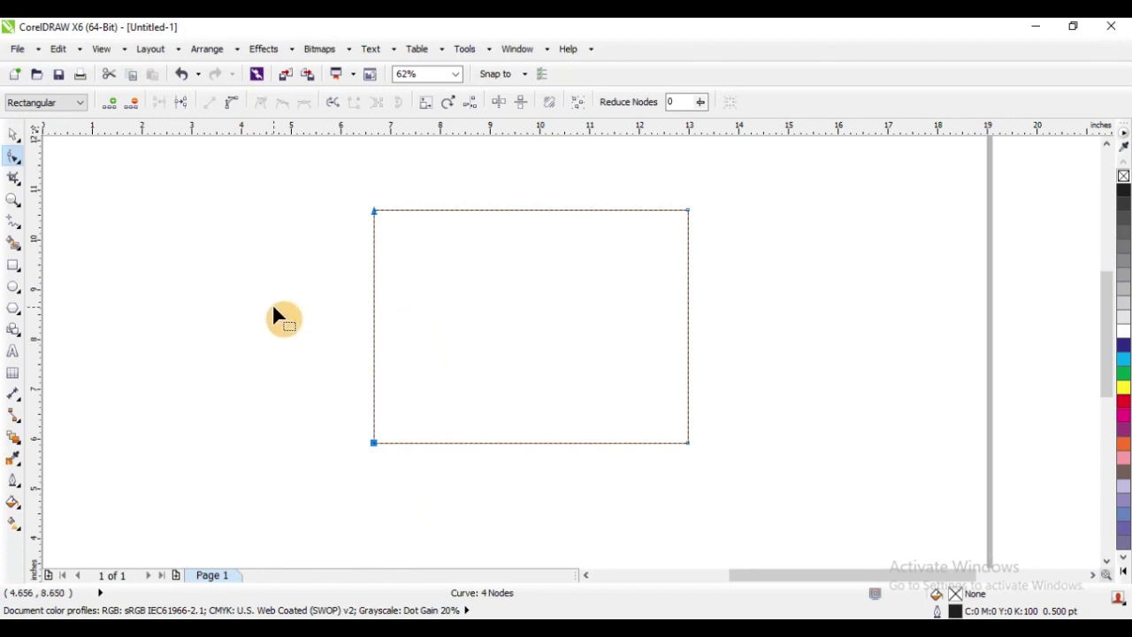
# Try to lower the rectangle's top-left corner node slightly, and undo the move
pyautogui.click(374, 213)
pyautogui.moveTo(347, 180); pyautogui.dragTo(407, 523)
pyautogui.moveTo(375, 210)
pyautogui.mouseDown()
pyautogui.moveTo(377, 325)
pyautogui.moveTo(371, 158)
pyautogui.moveTo(374, 247)
pyautogui.moveTo(375, 201)
pyautogui.moveTo(375, 216)
pyautogui.mouseUp()
pyautogui.click(350, 198)
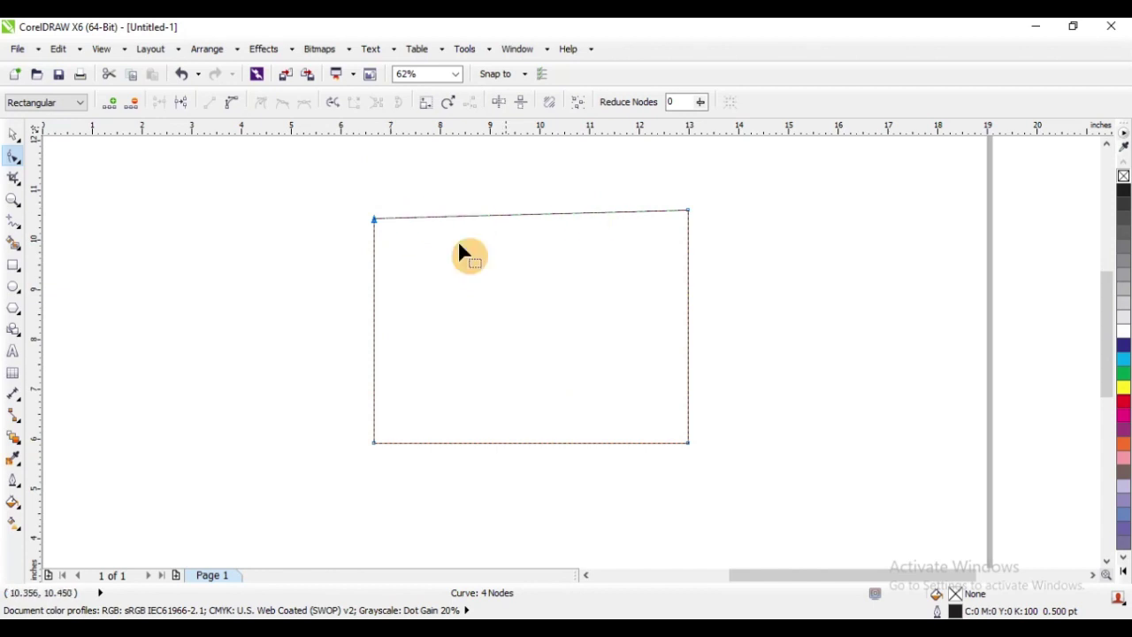
pyautogui.hotkey('ctrl', 'z')
# Try Stretch or scale nodes on the two left corner nodes, squeezing them vertically, and undo the change
pyautogui.moveTo(328, 187); pyautogui.dragTo(442, 516)
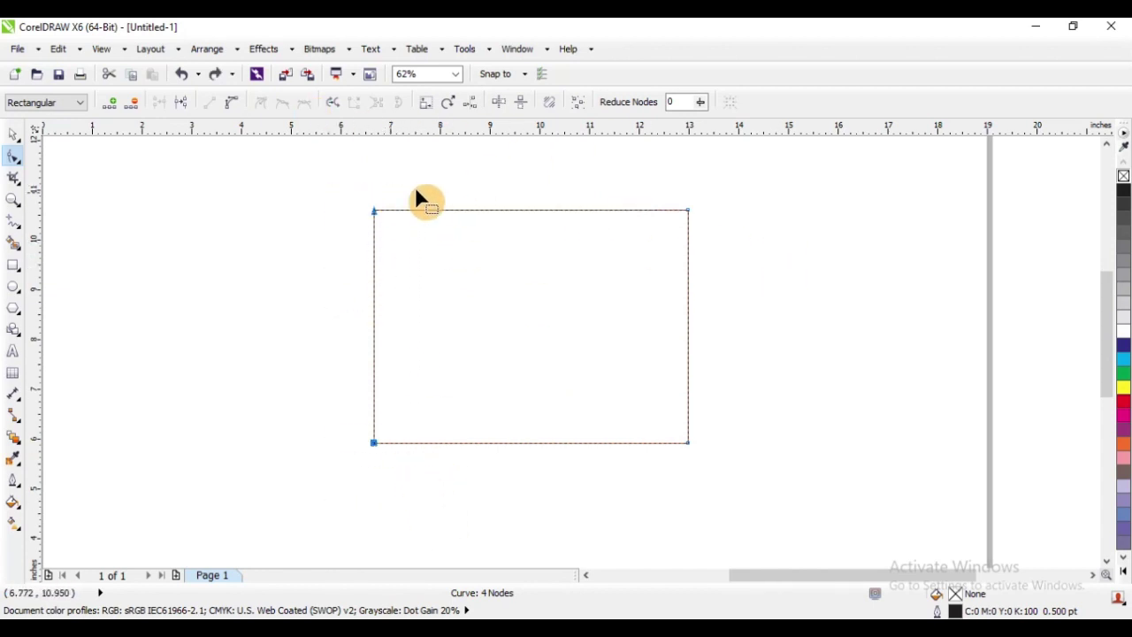
pyautogui.click(426, 107)
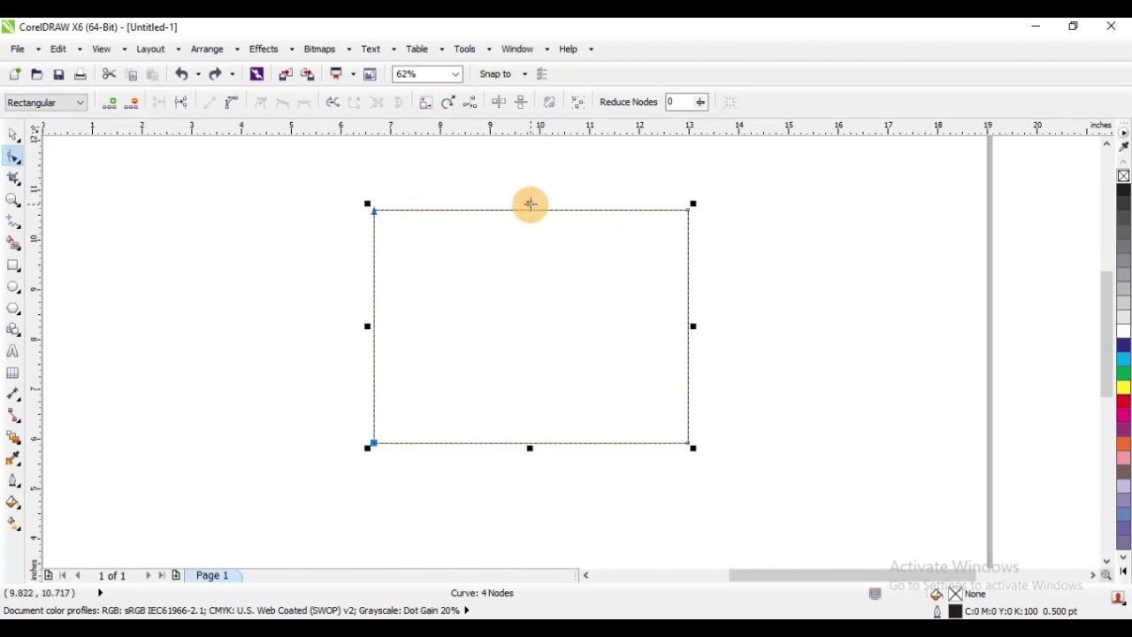
pyautogui.moveTo(531, 204); pyautogui.dragTo(551, 222)
pyautogui.hotkey('ctrl', 'z')
# Try to stretch the two right corner nodes vertically inward so the right side shortens, and undo the change
pyautogui.moveTo(661, 175); pyautogui.dragTo(791, 502)
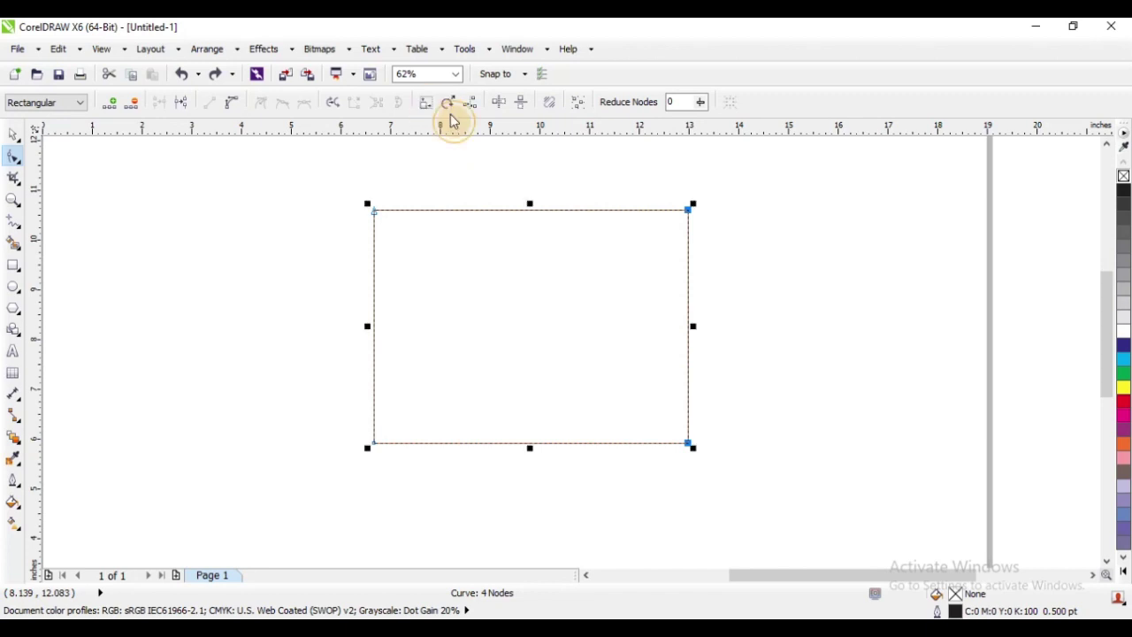
pyautogui.moveTo(531, 202); pyautogui.dragTo(551, 214)
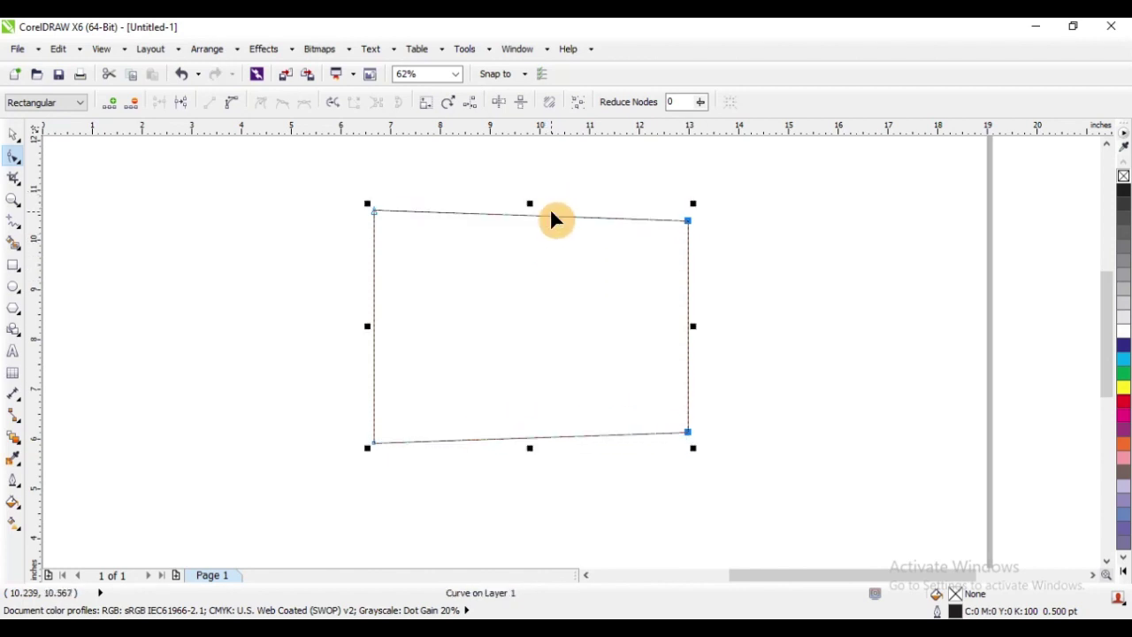
pyautogui.hotkey('ctrl', 'z')
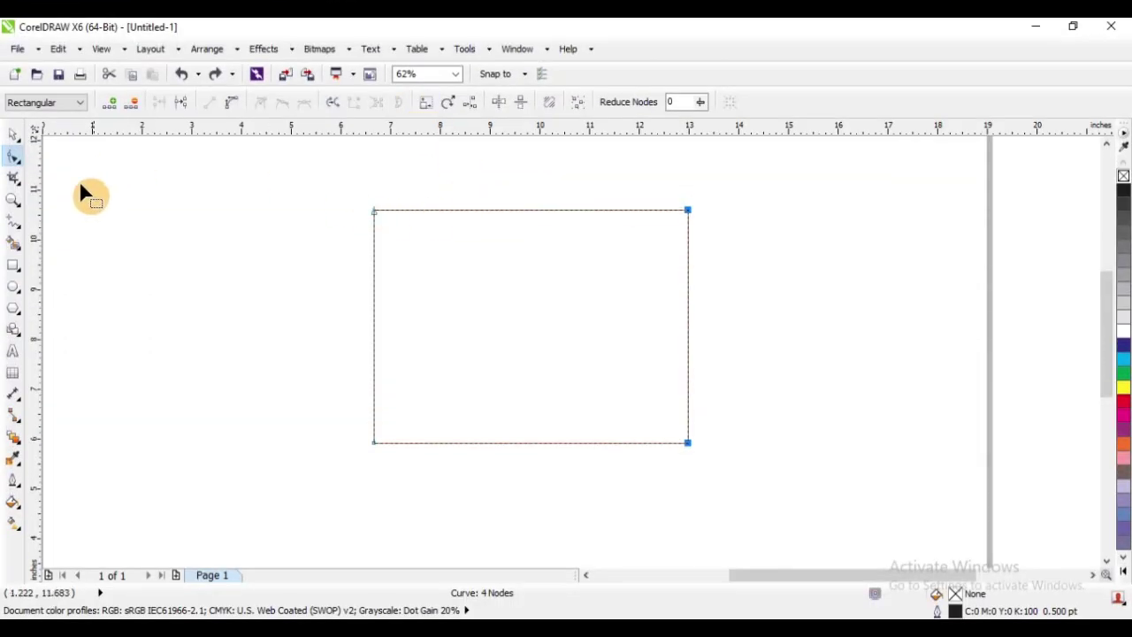
# Add three nodes along the rectangle's top edge and reposition two of them to form a V-shaped notch beside the left corner
pyautogui.doubleClick(454, 212)
pyautogui.doubleClick(585, 211)
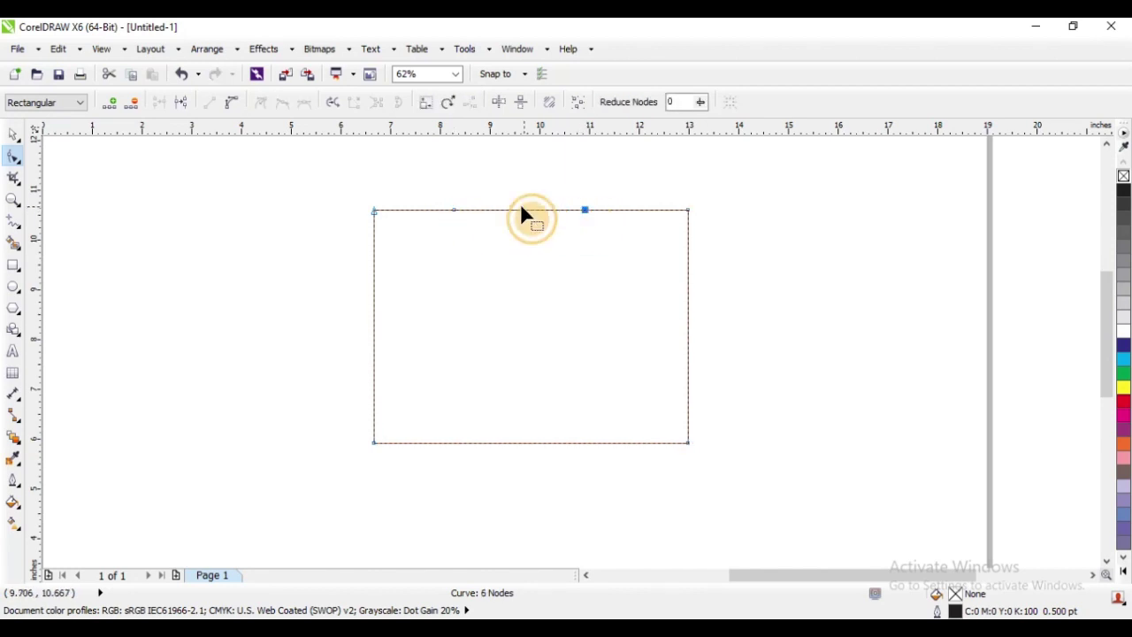
pyautogui.doubleClick(512, 211)
pyautogui.moveTo(513, 210); pyautogui.dragTo(502, 314)
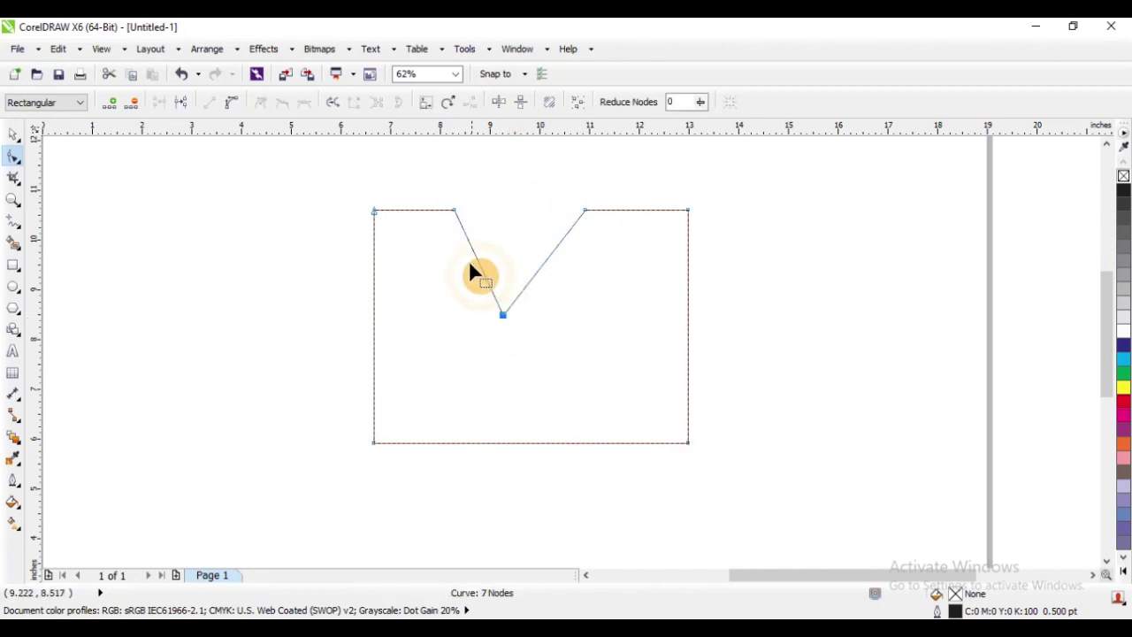
pyautogui.moveTo(453, 214); pyautogui.dragTo(440, 314)
pyautogui.moveTo(508, 318); pyautogui.dragTo(531, 232)
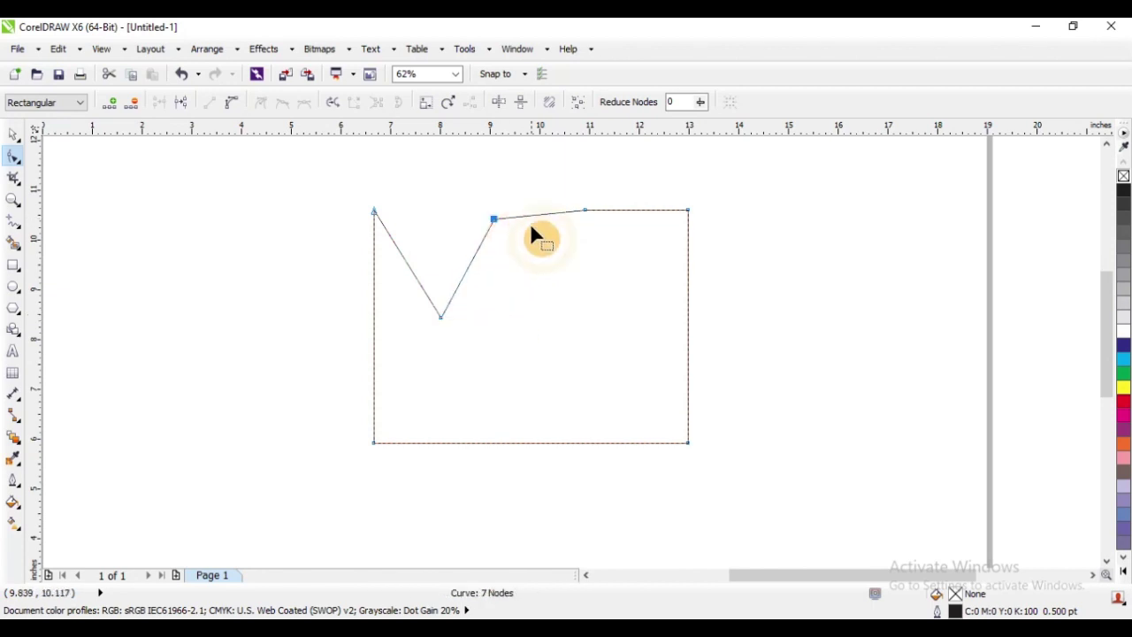
# Add a node near the top-right corner, pull it down into a second notch, and raise the neighbouring node into a peak
pyautogui.doubleClick(631, 210)
pyautogui.moveTo(631, 211); pyautogui.dragTo(621, 351)
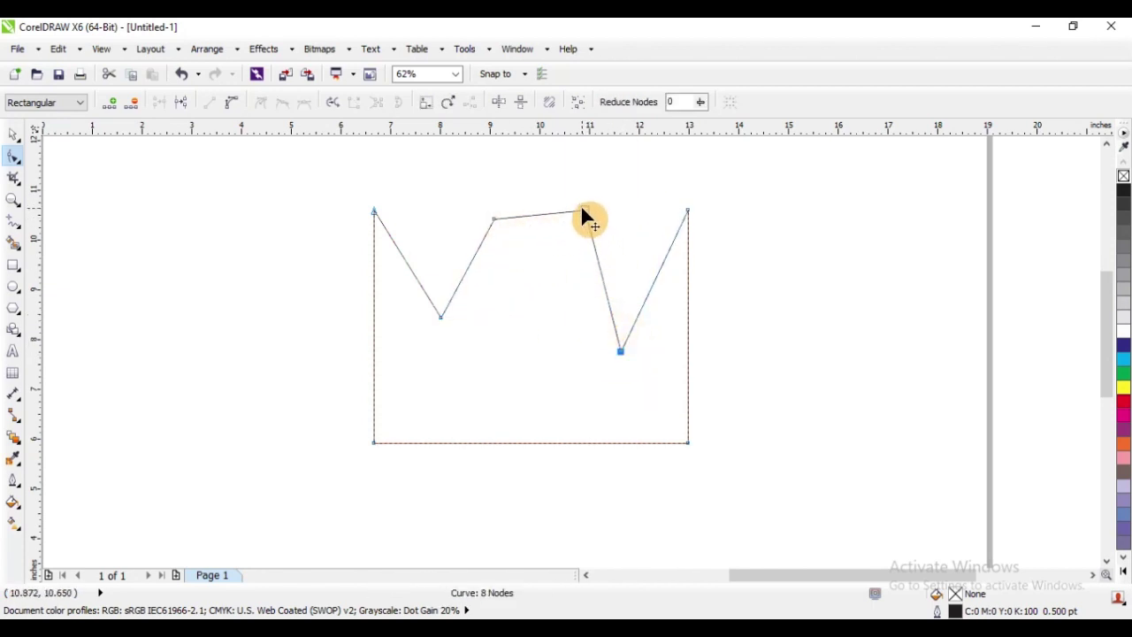
pyautogui.moveTo(584, 212); pyautogui.dragTo(554, 186)
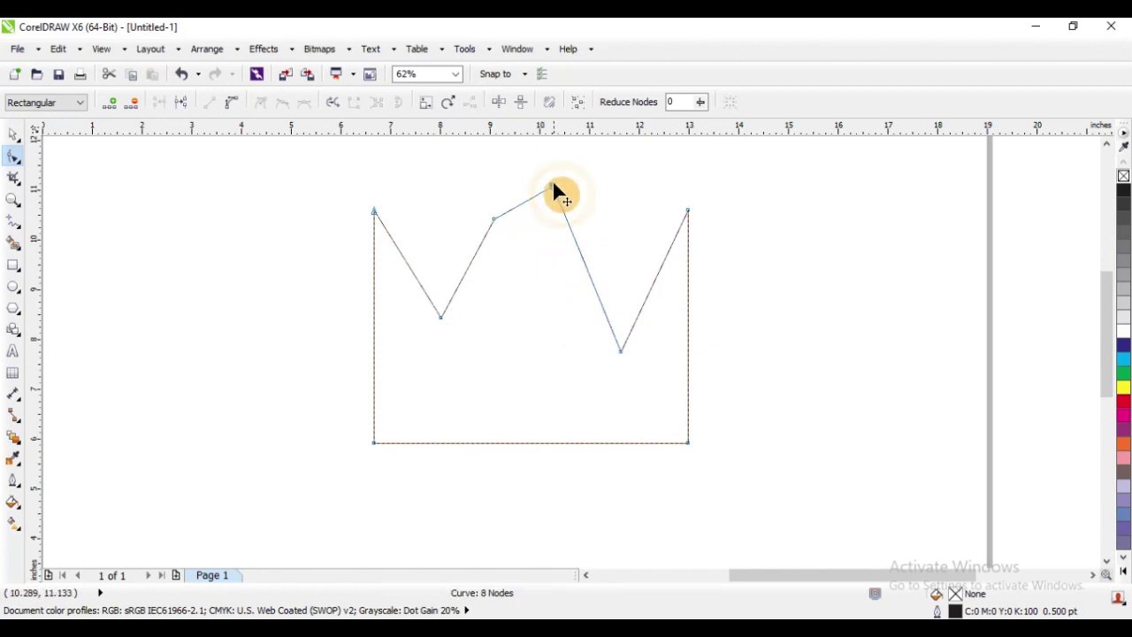
# Delete the extra node between the first notch and the middle peak so one straight segment joins them
pyautogui.moveTo(494, 218); pyautogui.dragTo(532, 291)
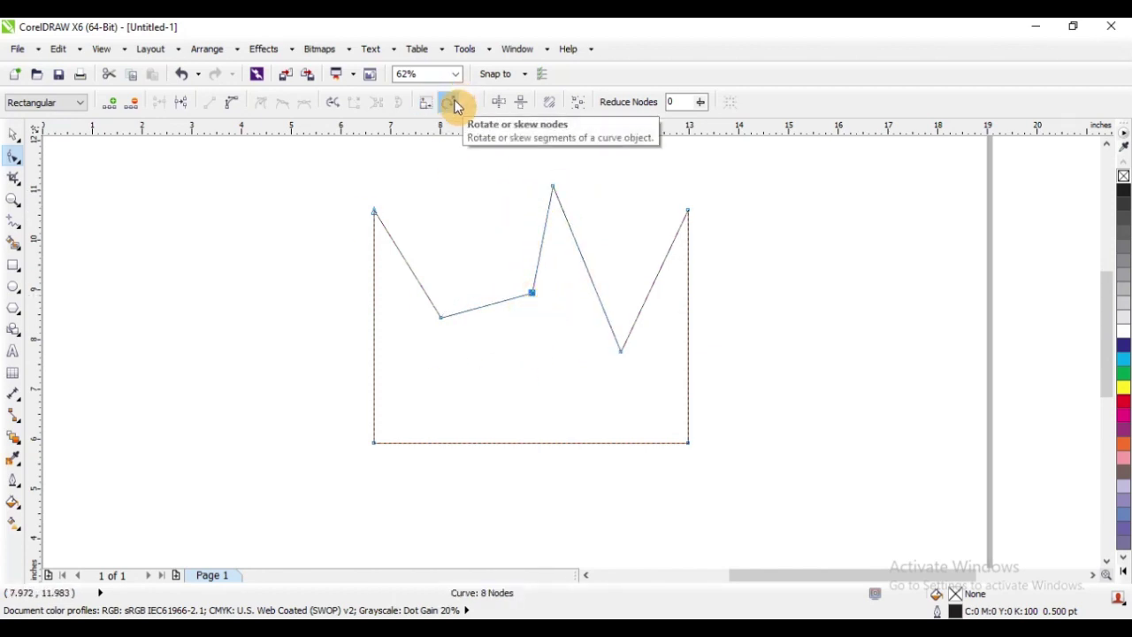
pyautogui.doubleClick(530, 290)
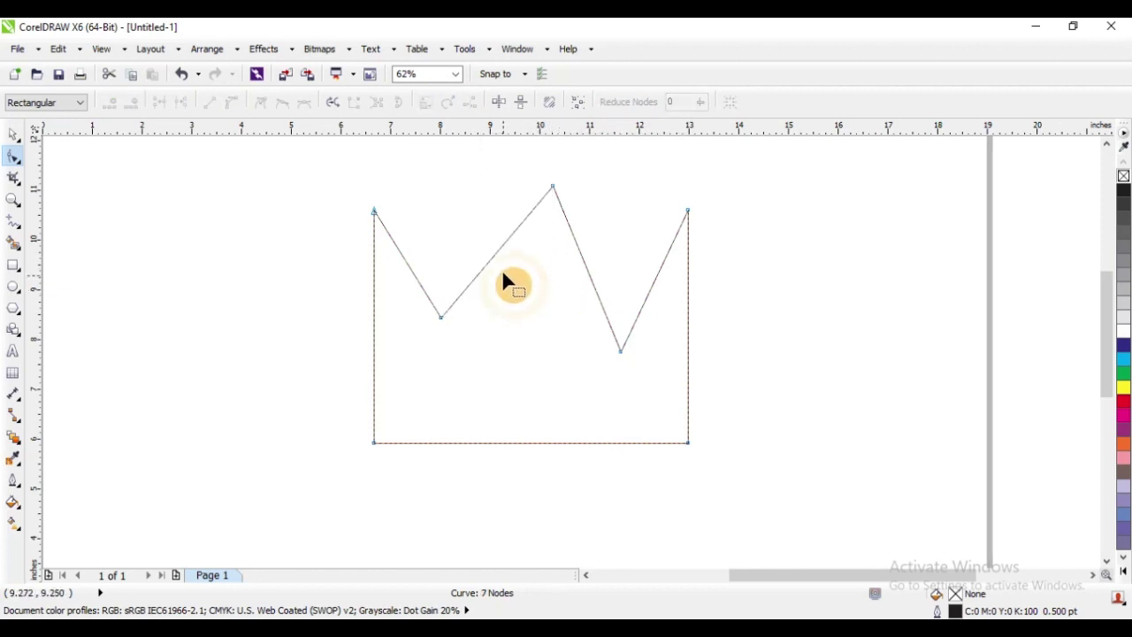
pyautogui.scroll(2, 579, 234)
pyautogui.hotkey('ctrl', 'z')
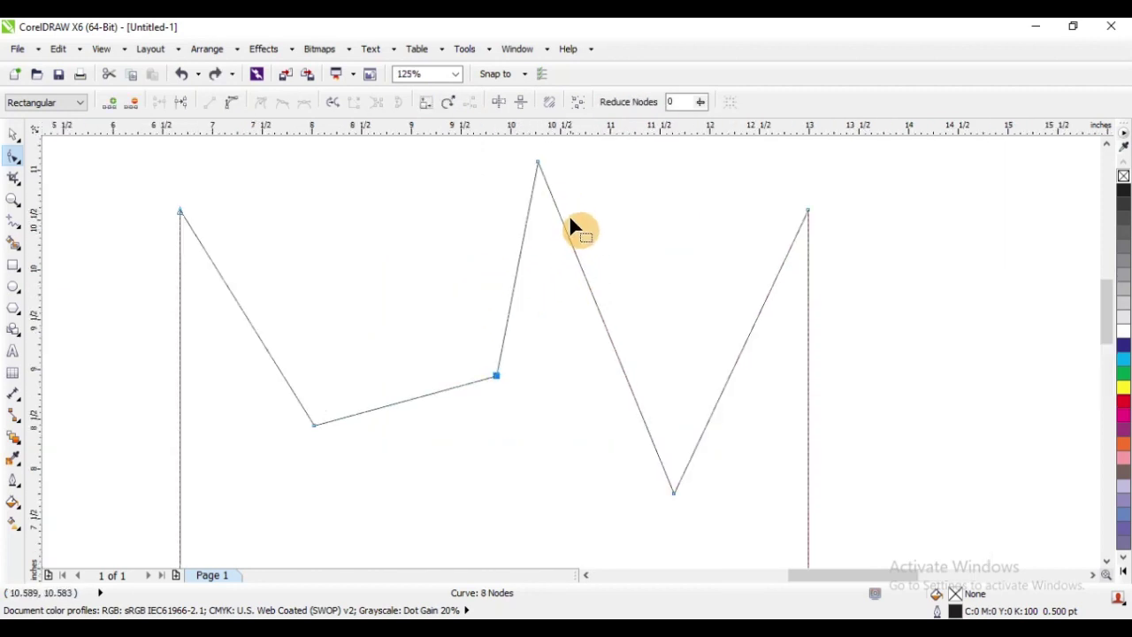
pyautogui.doubleClick(496, 375)
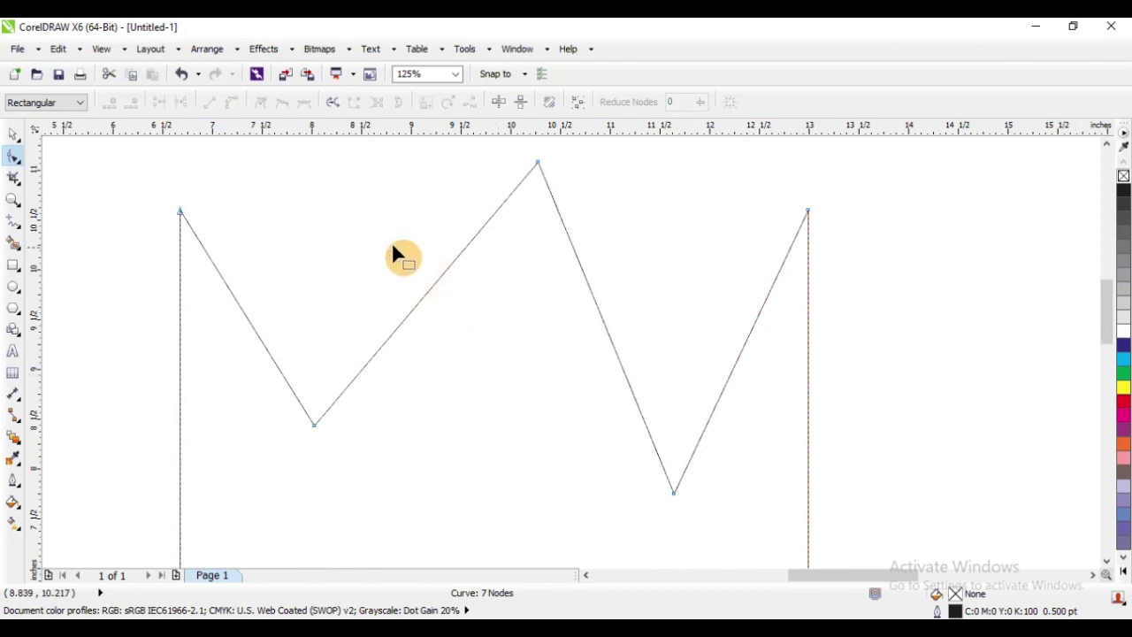
pyautogui.scroll(-2, 415, 266)
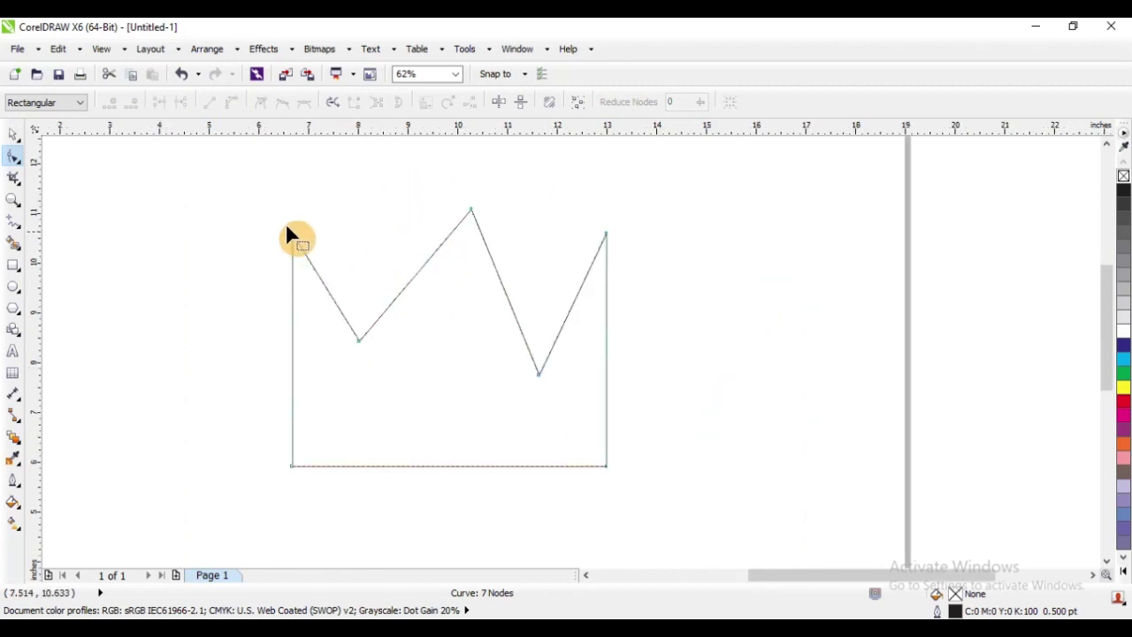
# Try Rotate or skew nodes on the crown shape's five upper nodes about their default centre, and undo the rotation
pyautogui.moveTo(235, 171); pyautogui.dragTo(670, 420)
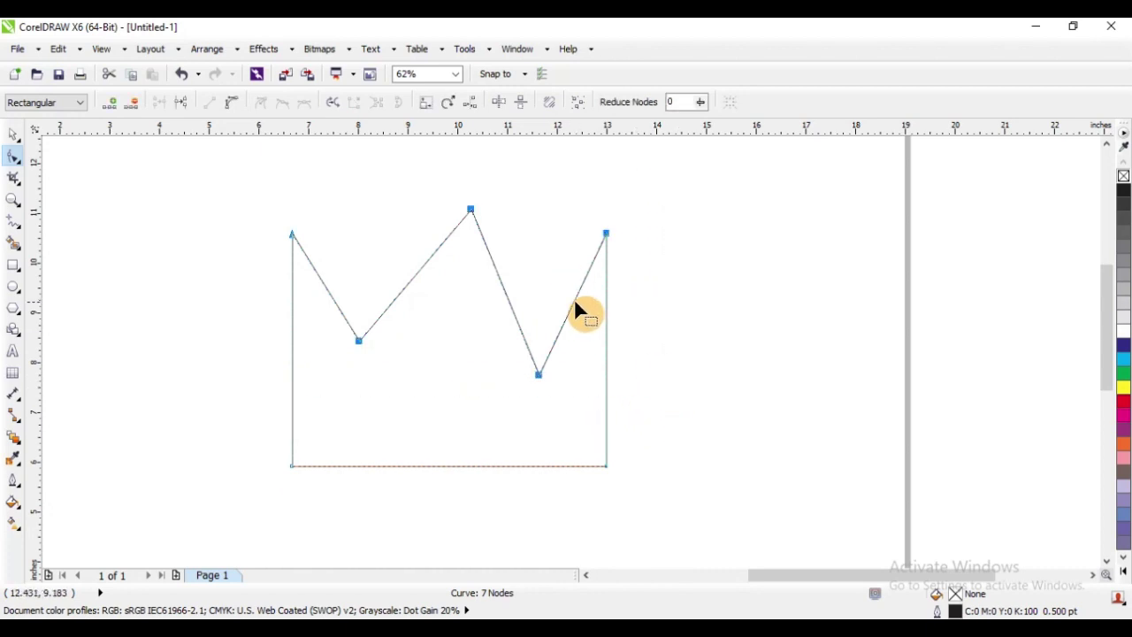
pyautogui.moveTo(215, 179); pyautogui.dragTo(699, 421)
pyautogui.click(454, 105)
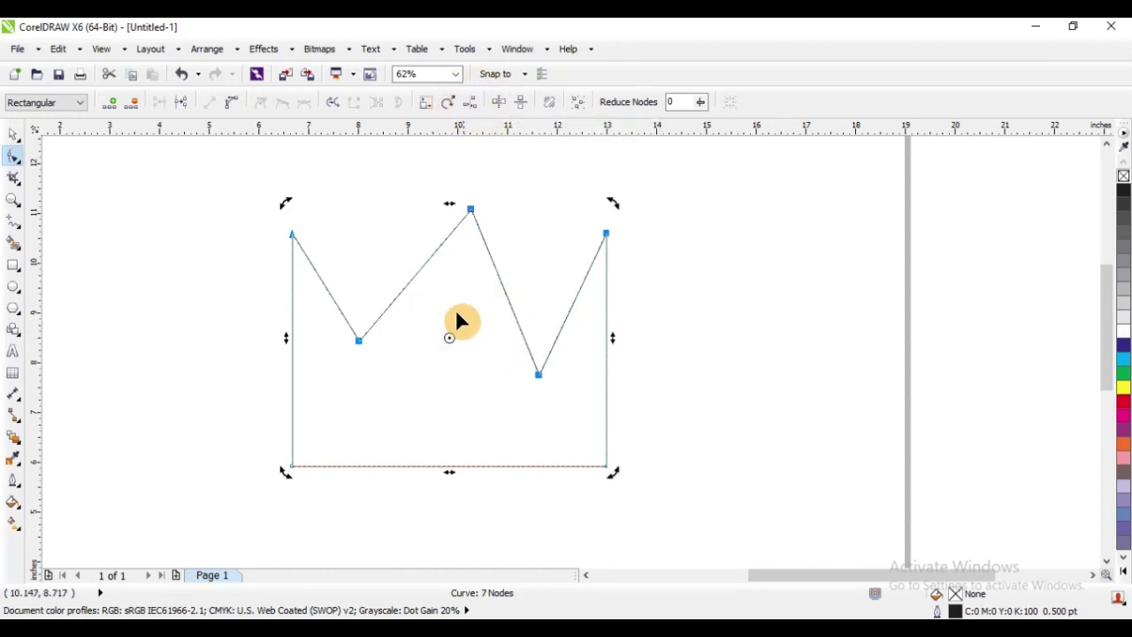
pyautogui.moveTo(615, 202); pyautogui.dragTo(549, 301)
pyautogui.hotkey('ctrl', 'z')
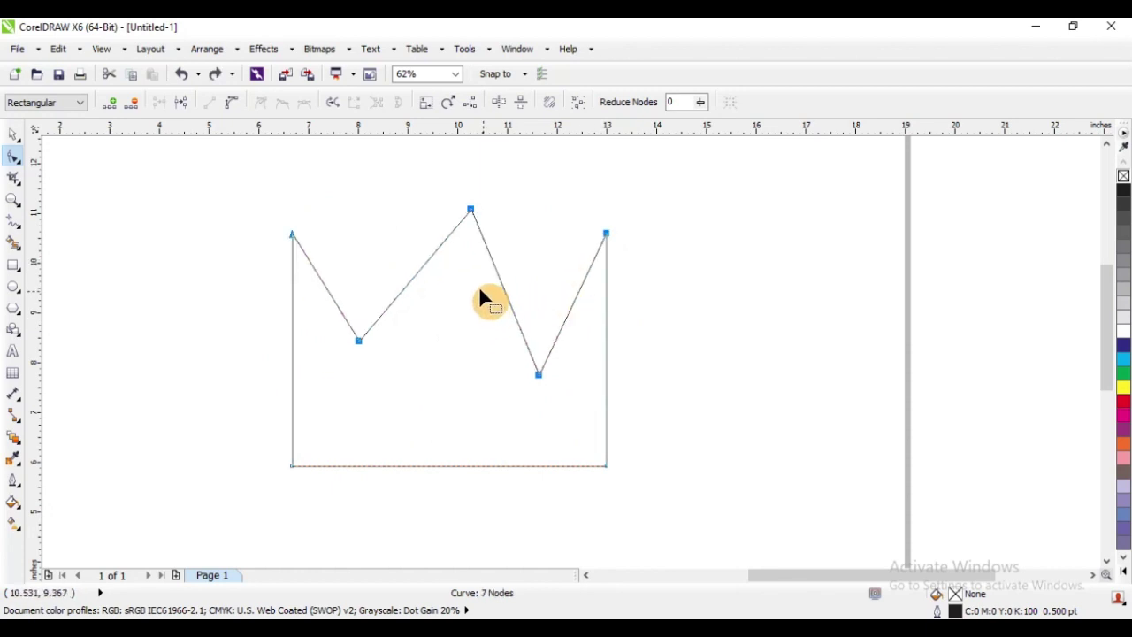
# Try to rotate the five upper nodes counterclockwise about the midpoint of the bottom edge, and undo the rotation
pyautogui.click(459, 103)
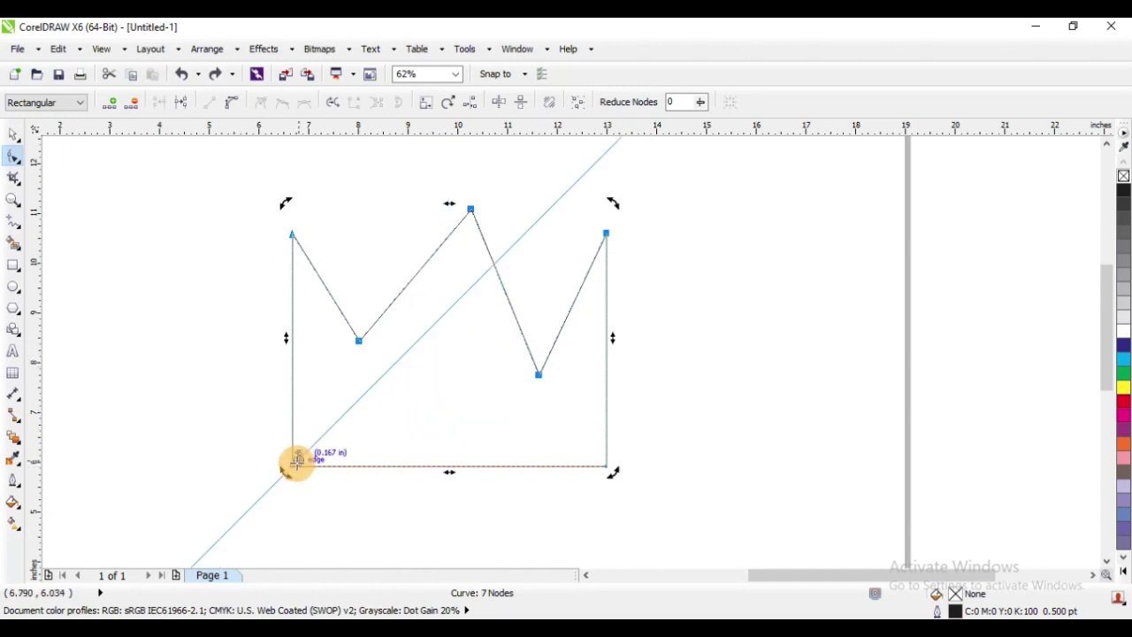
pyautogui.moveTo(297, 462)
pyautogui.mouseDown()
pyautogui.moveTo(439, 440)
pyautogui.moveTo(448, 463)
pyautogui.mouseUp()
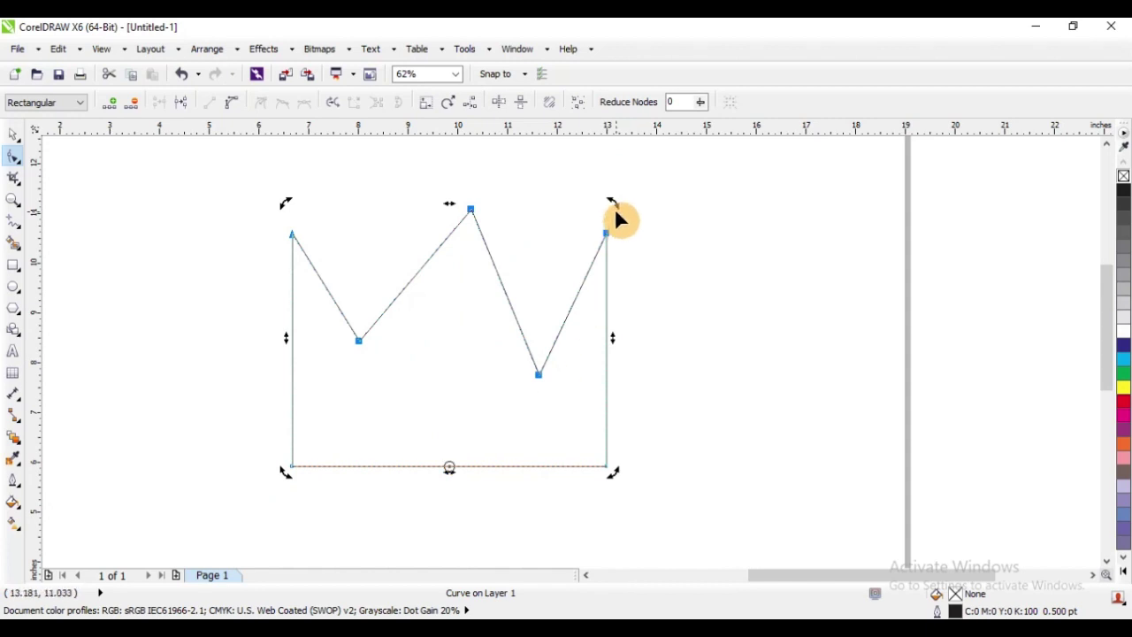
pyautogui.moveTo(614, 202); pyautogui.dragTo(508, 307)
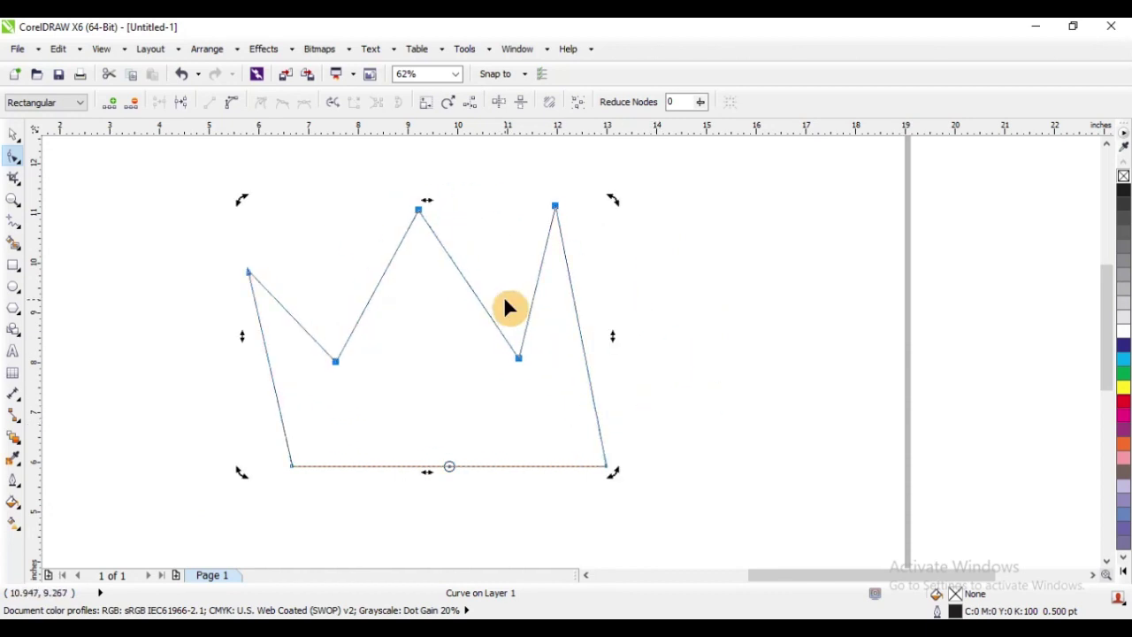
pyautogui.hotkey('ctrl', 'z')
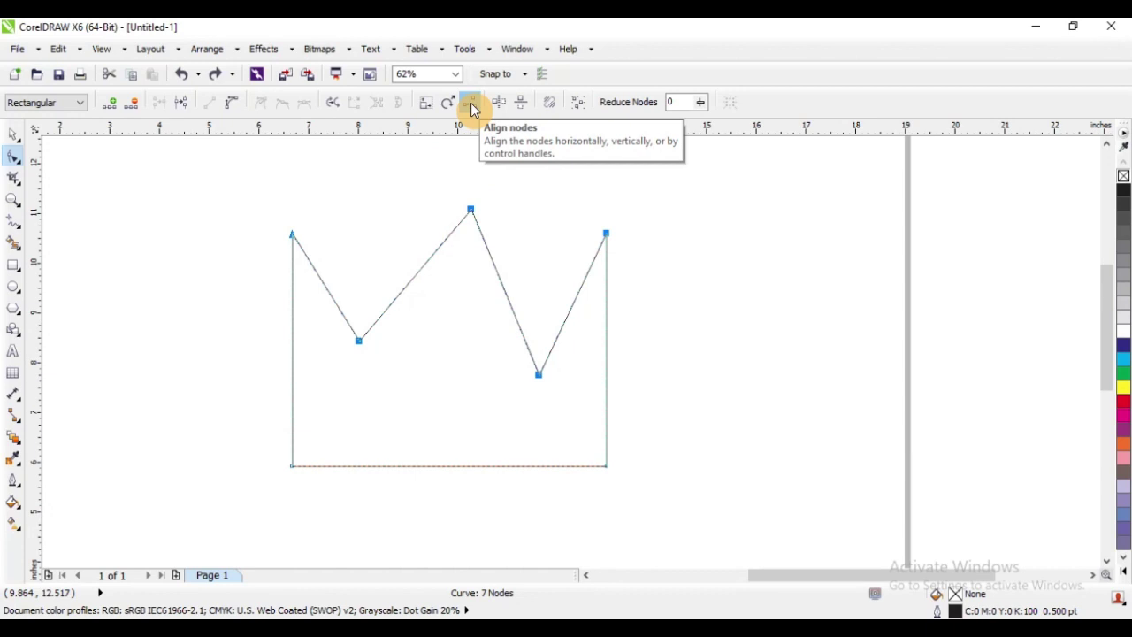
# Try to align the five upper nodes with only Align Horizontal enabled, and undo the alignment
pyautogui.moveTo(230, 174); pyautogui.dragTo(672, 428)
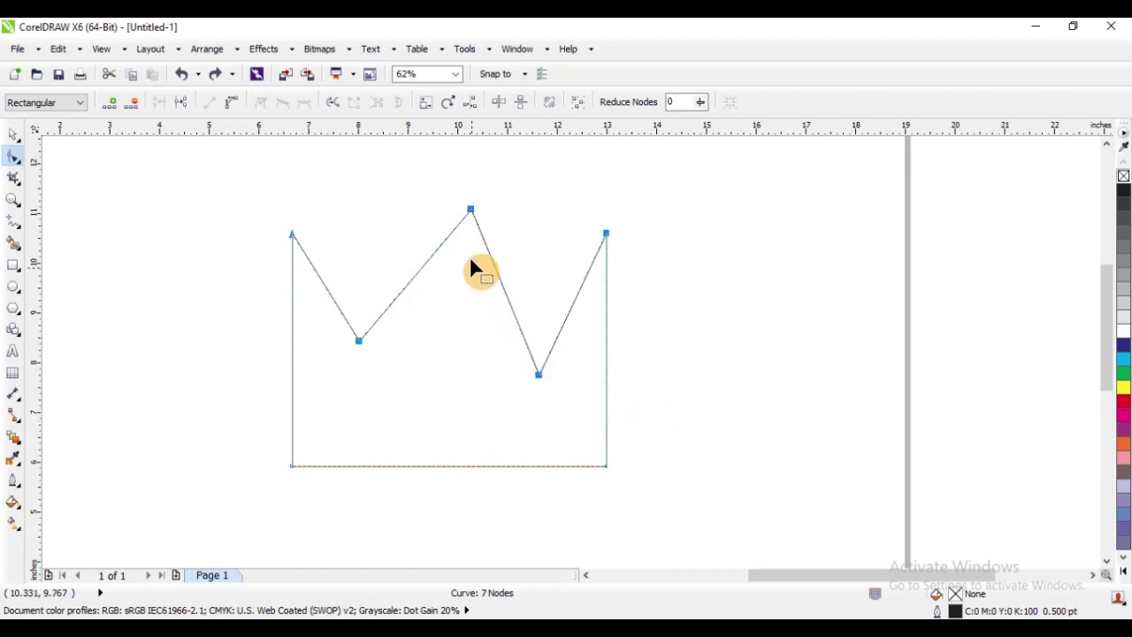
pyautogui.click(470, 102)
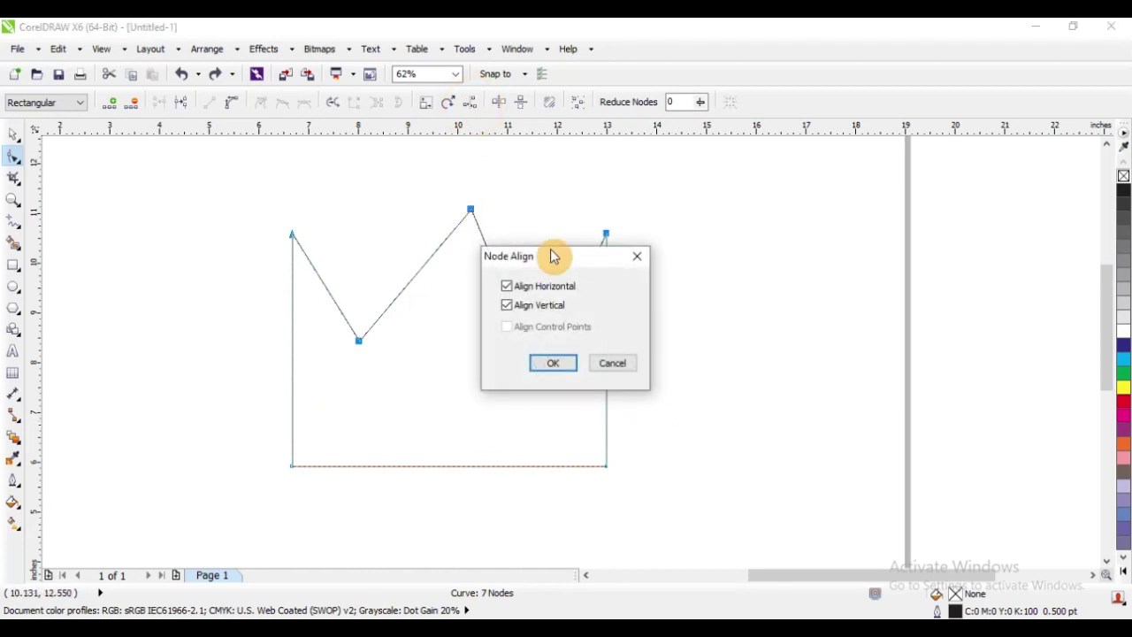
pyautogui.moveTo(572, 263); pyautogui.dragTo(815, 205)
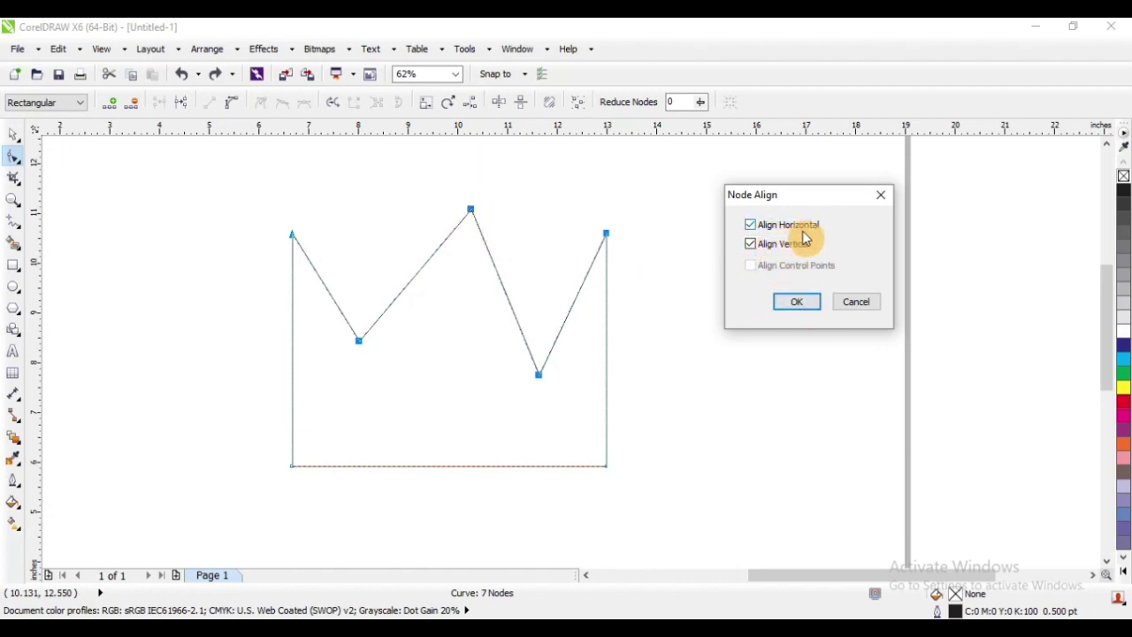
pyautogui.click(751, 246)
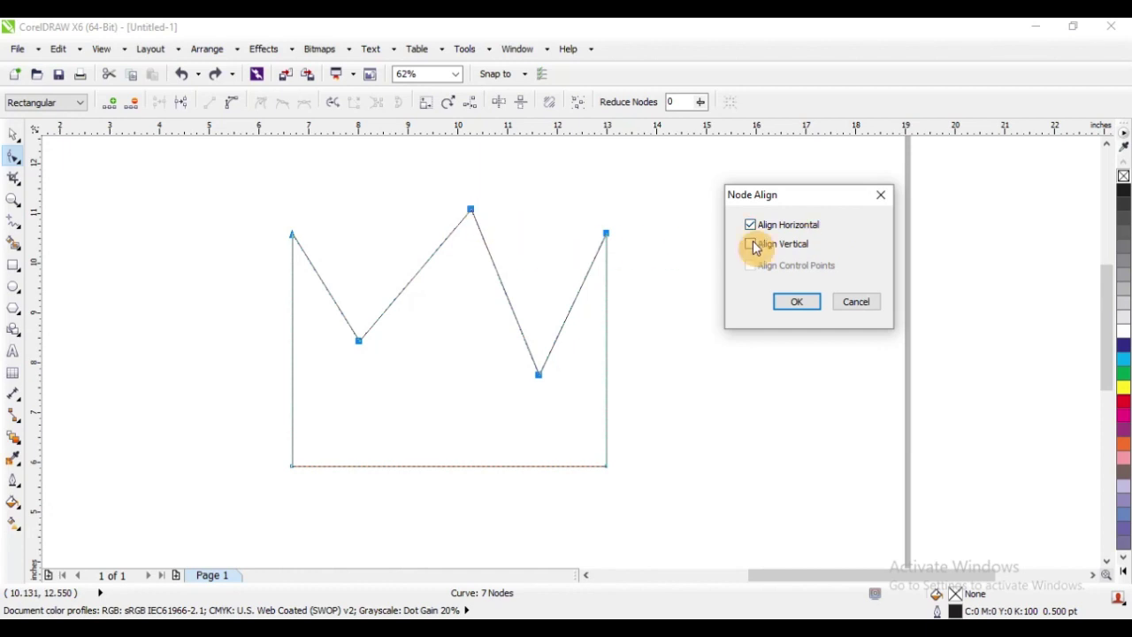
pyautogui.click(795, 303)
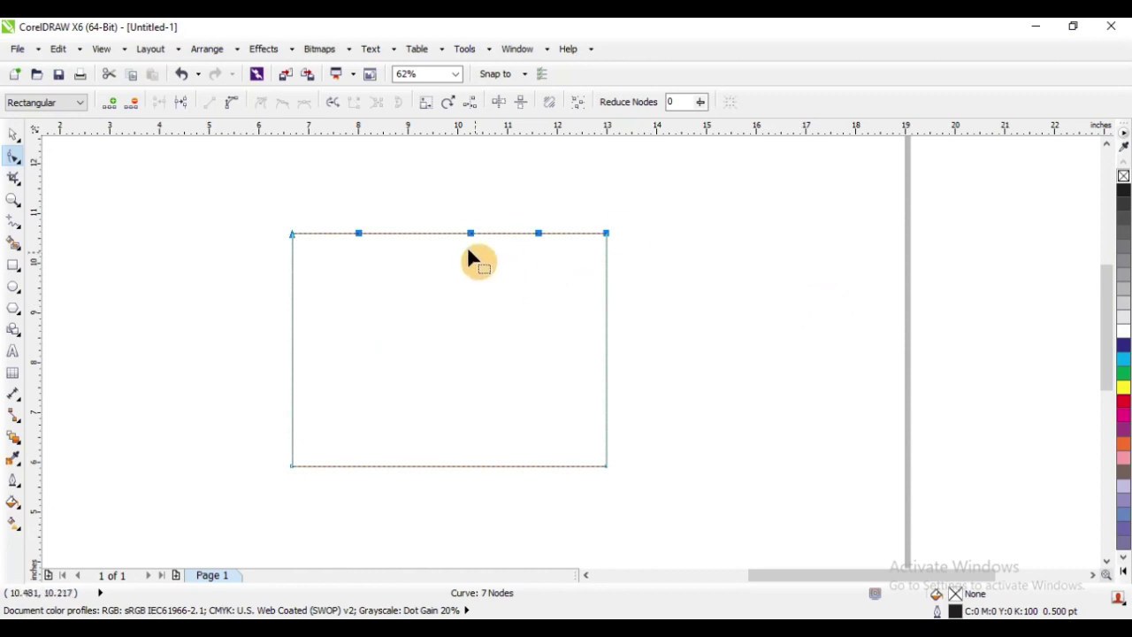
pyautogui.hotkey('ctrl', 'z')
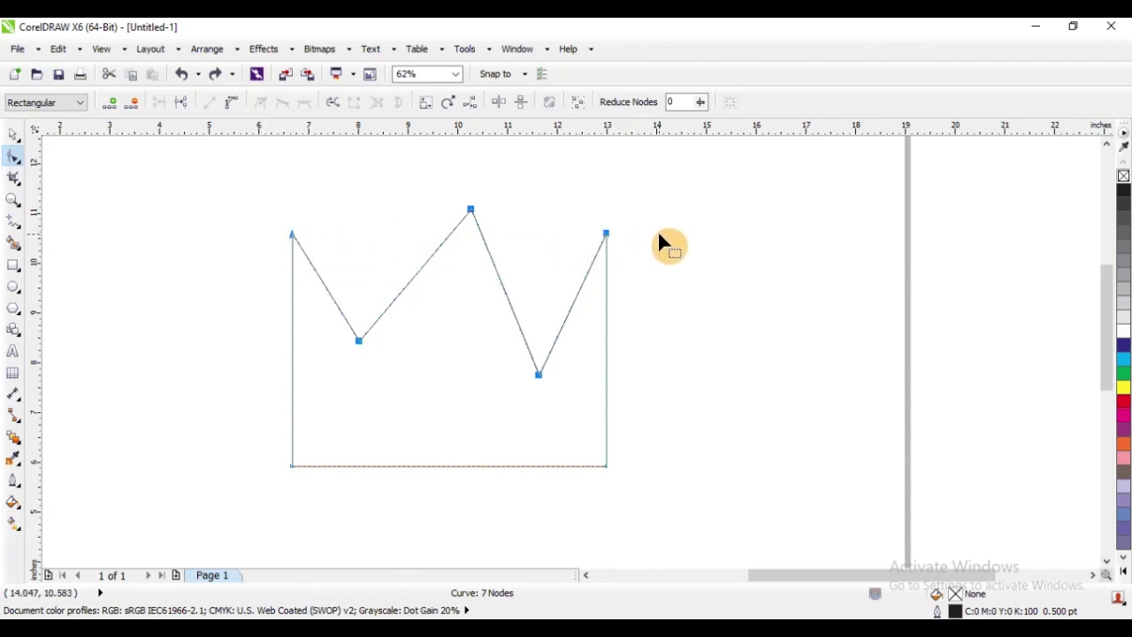
# Align the crown shape's five upper nodes using Align Horizontal only, with Align Vertical turned off
pyautogui.moveTo(209, 189); pyautogui.dragTo(674, 412)
pyautogui.click(469, 102)
pyautogui.moveTo(559, 261); pyautogui.dragTo(827, 196)
pyautogui.click(866, 241)
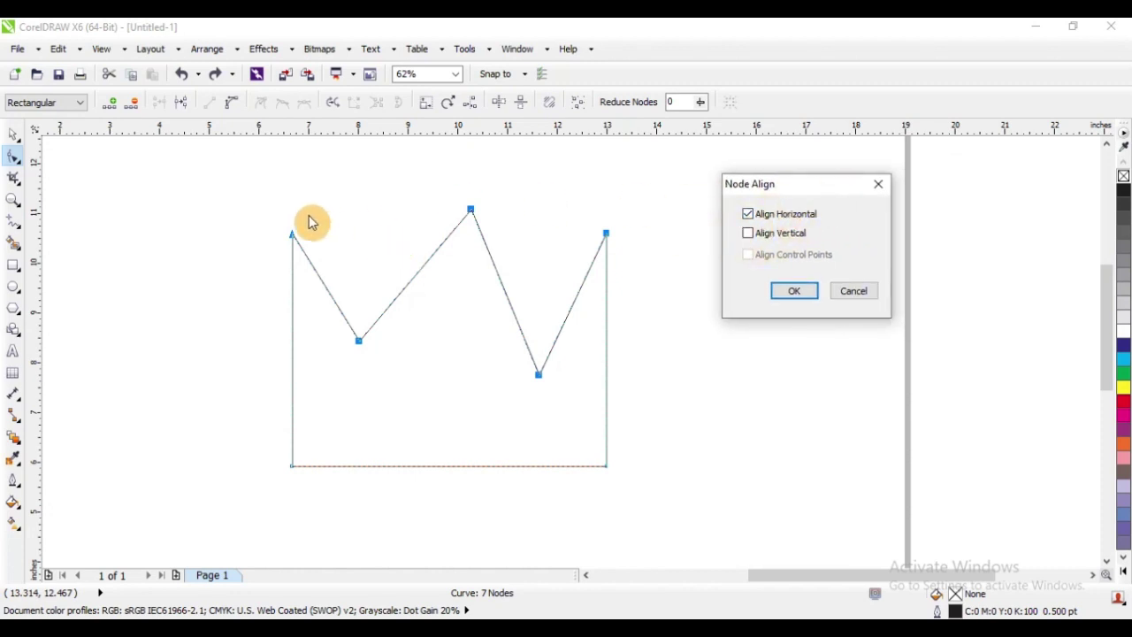
pyautogui.keyDown('shift'); pyautogui.click(605, 234); pyautogui.keyUp('shift')
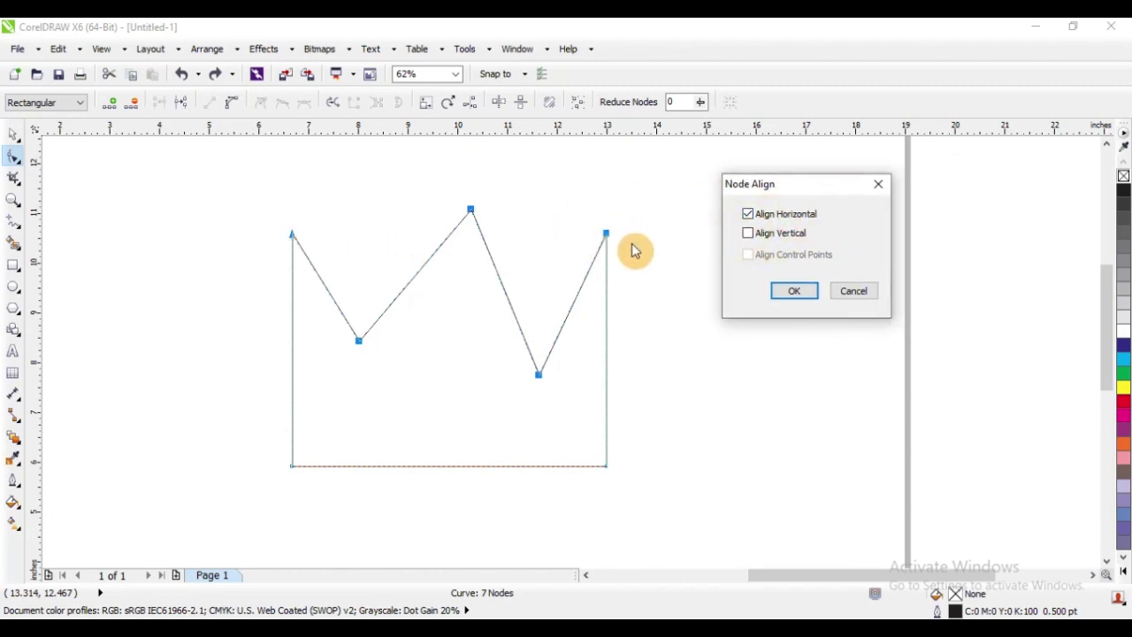
pyautogui.click(790, 293)
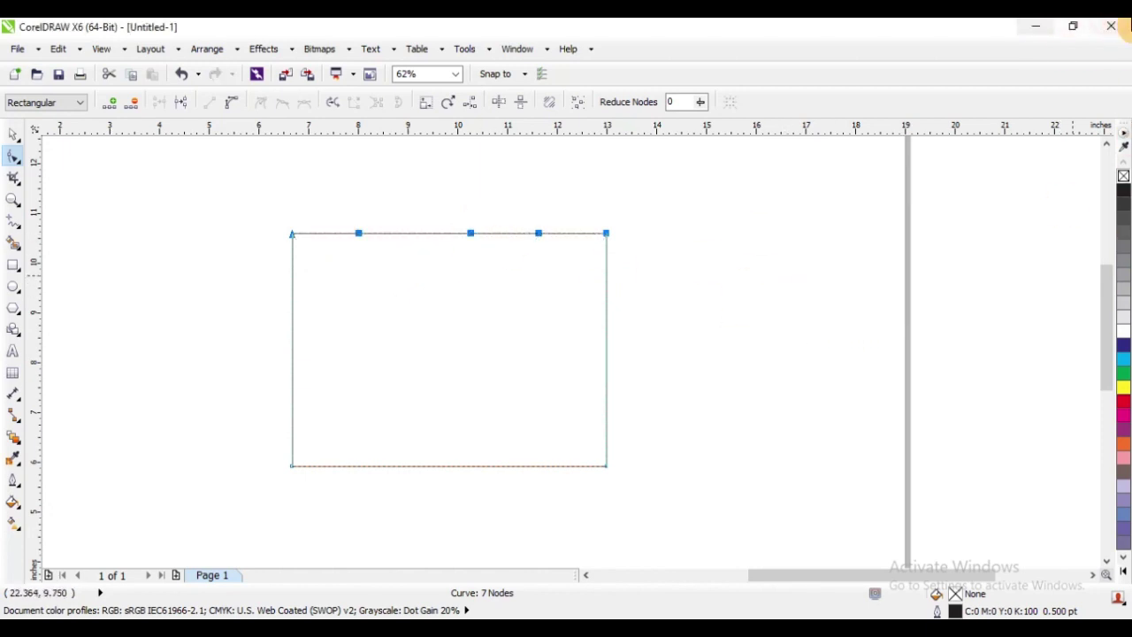
# Undo the horizontal alignment of the crown shape's five upper nodes
pyautogui.hotkey('ctrl', 'z')
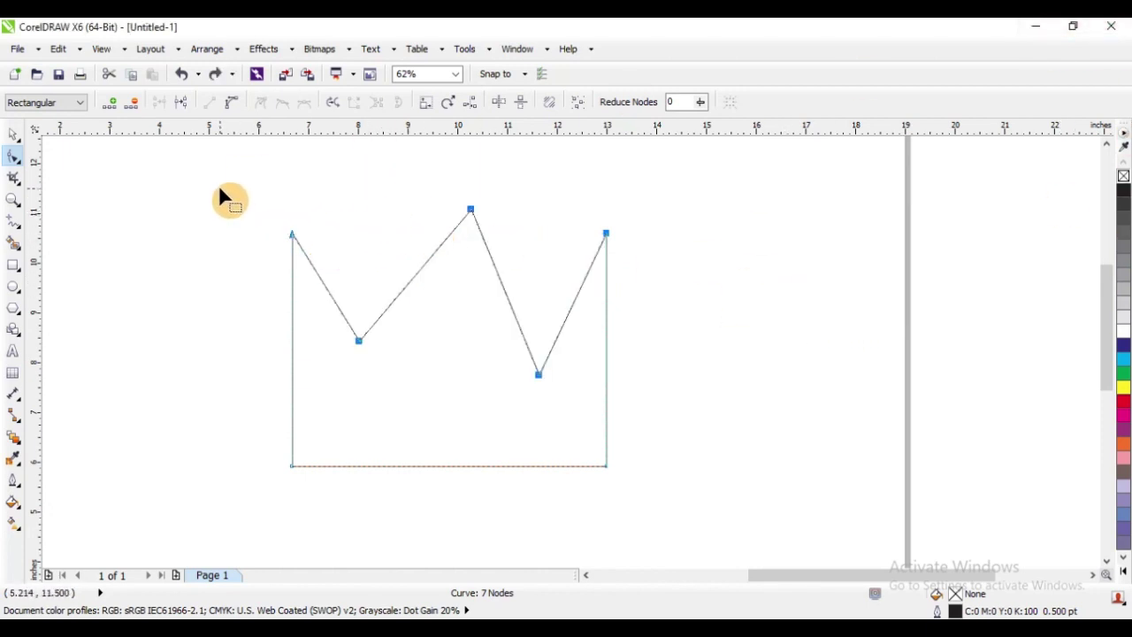
# Try to align the five upper nodes on the middle peak node with only Align Vertical enabled, and undo the alignment
pyautogui.moveTo(222, 190); pyautogui.dragTo(673, 404)
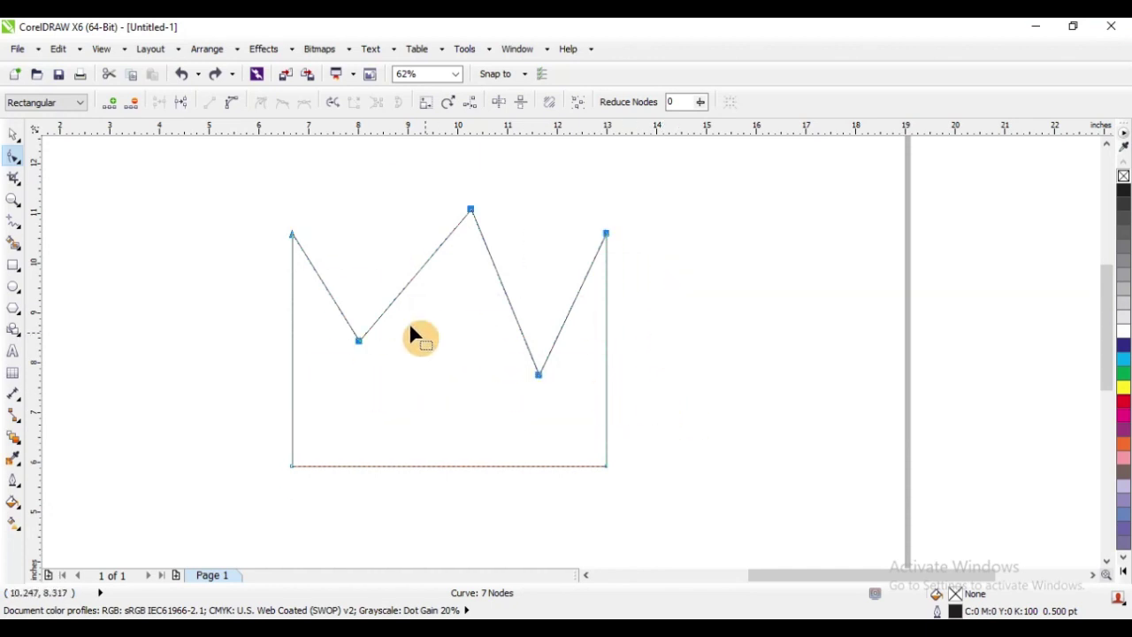
pyautogui.keyDown('shift'); pyautogui.click(469, 211); pyautogui.keyUp('shift')
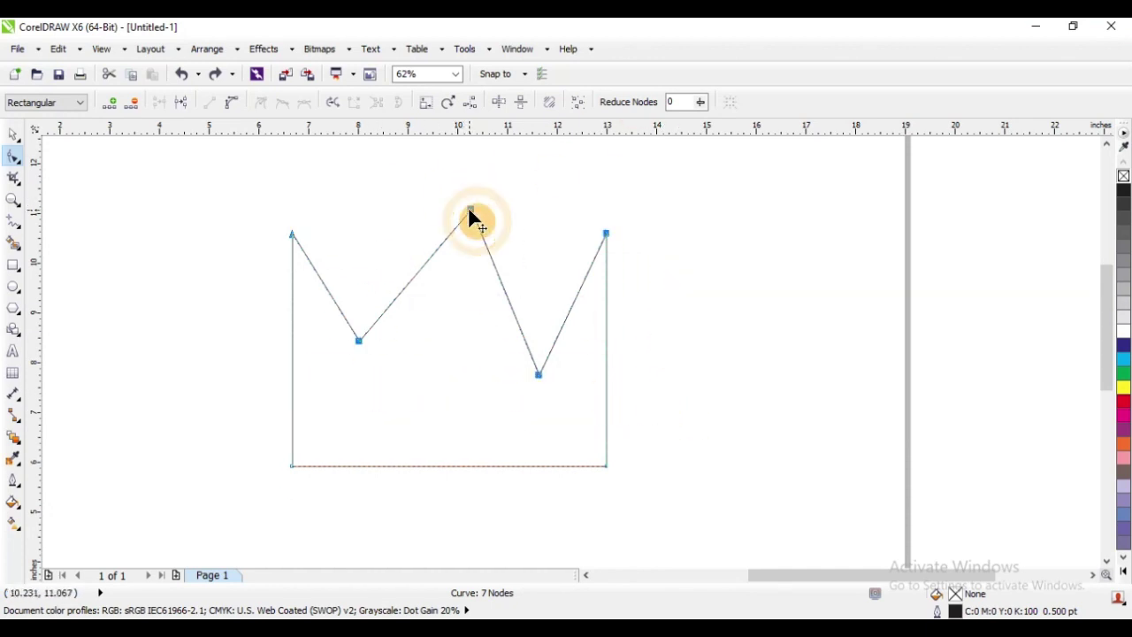
pyautogui.click(474, 103)
pyautogui.moveTo(574, 253); pyautogui.dragTo(831, 182)
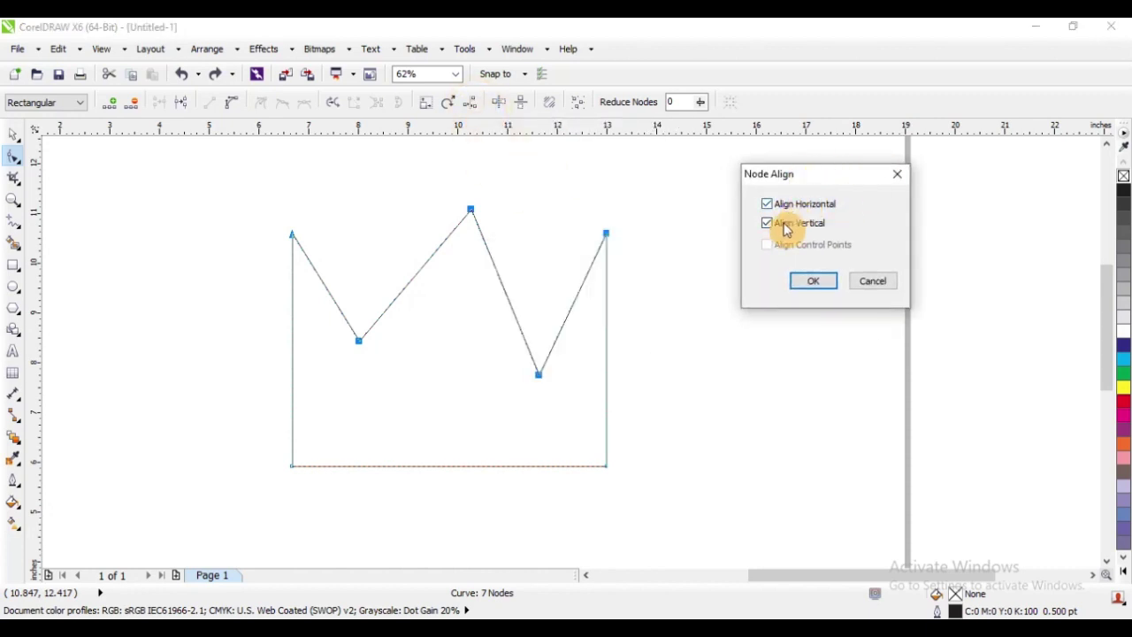
pyautogui.click(768, 206)
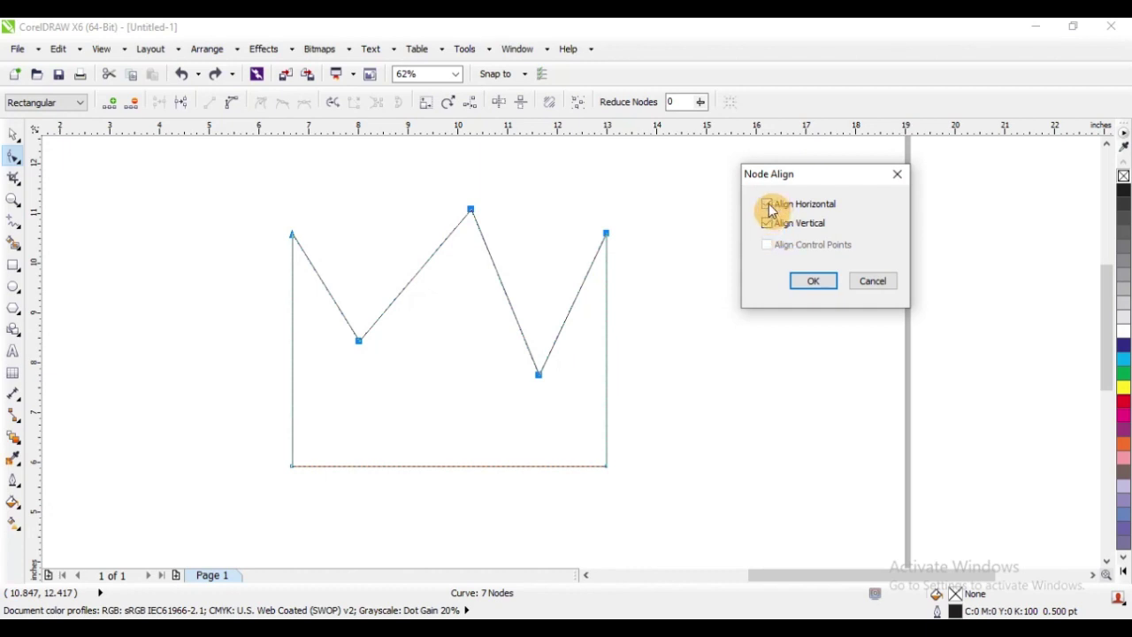
pyautogui.click(814, 281)
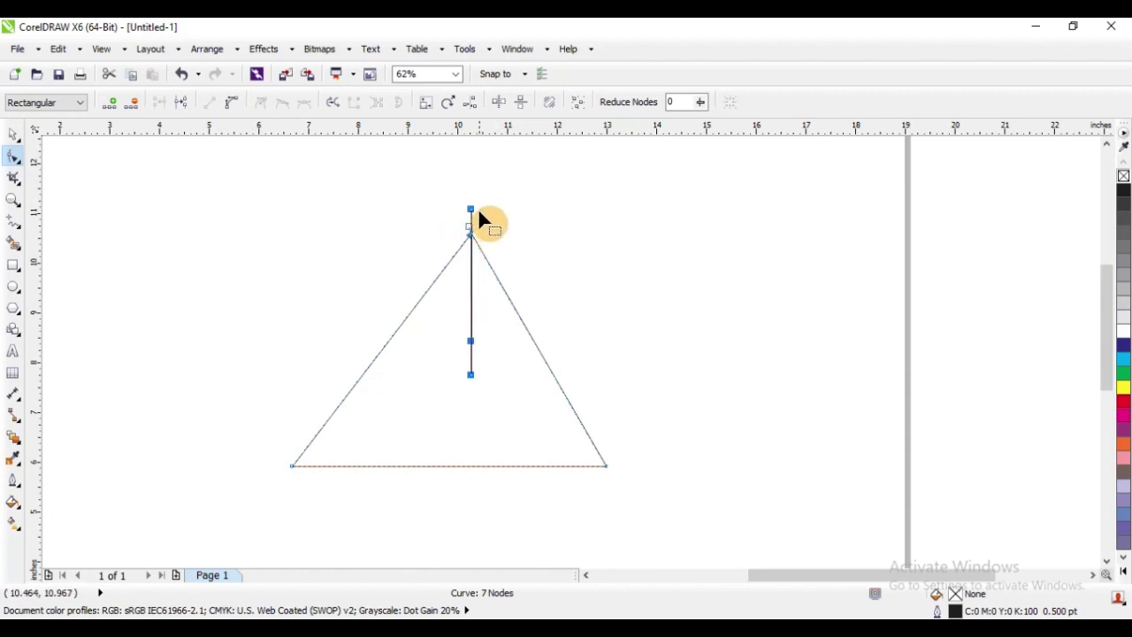
pyautogui.scroll(2, 476, 221)
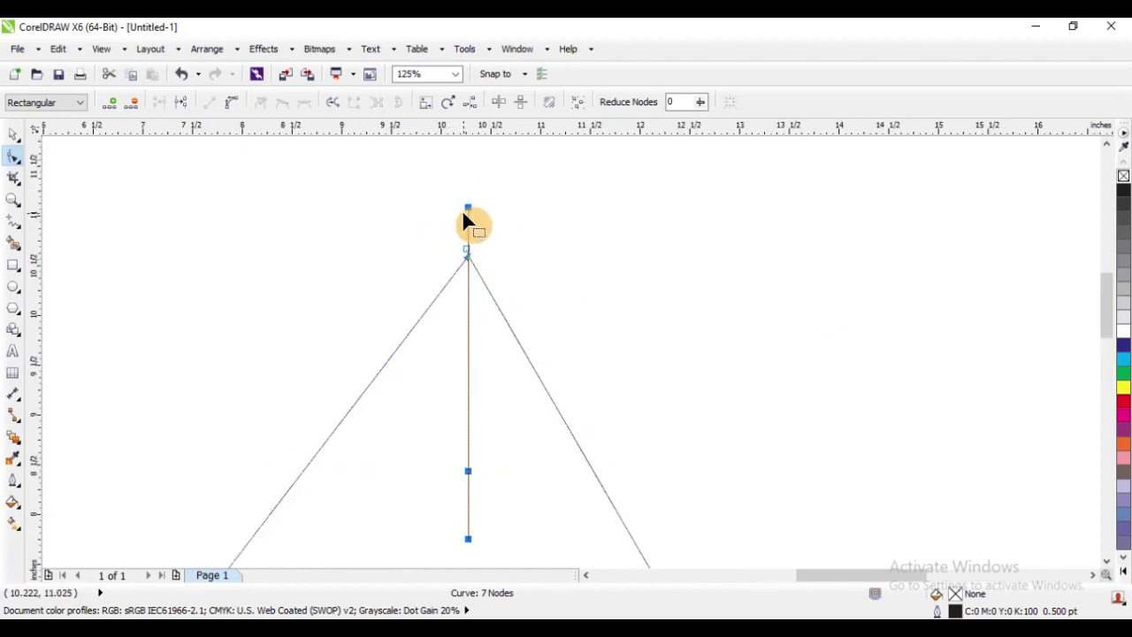
pyautogui.scroll(-2, 465, 220)
pyautogui.hotkey('ctrl', 'z')
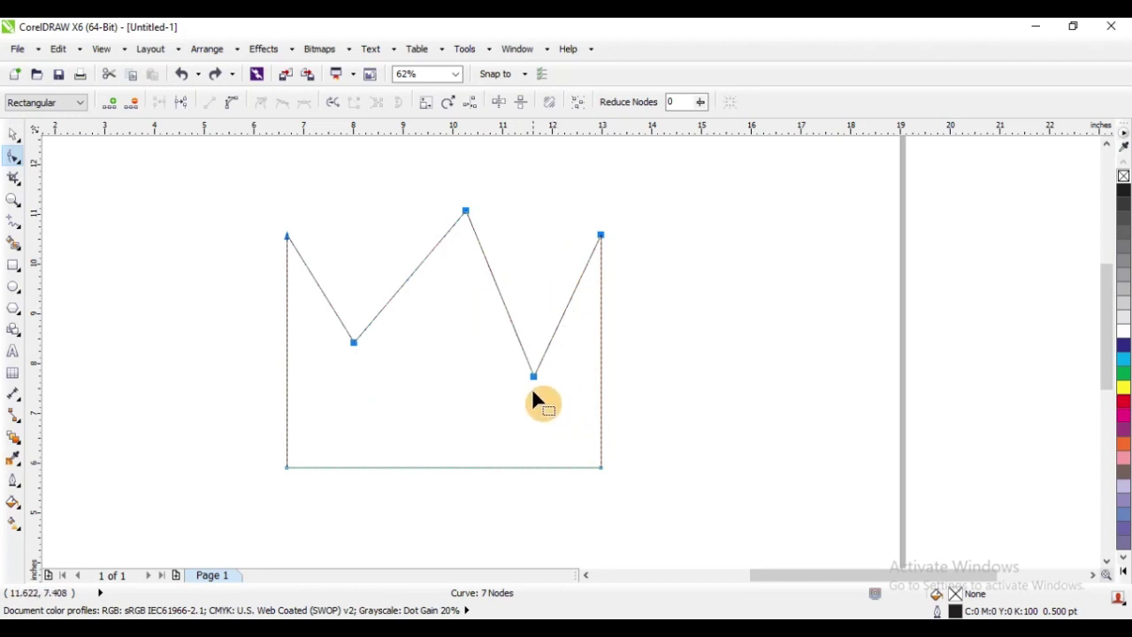
# Try to align the five upper nodes on the left valley node using Align Vertical only, and undo the alignment
pyautogui.moveTo(212, 189); pyautogui.dragTo(685, 427)
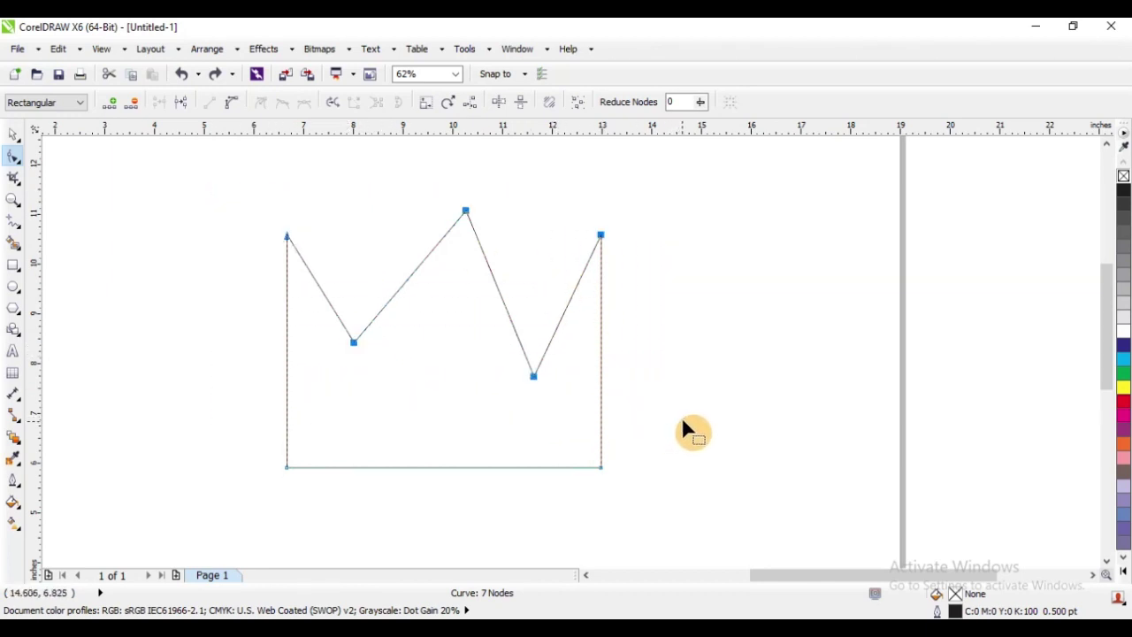
pyautogui.click(351, 339)
pyautogui.click(473, 110)
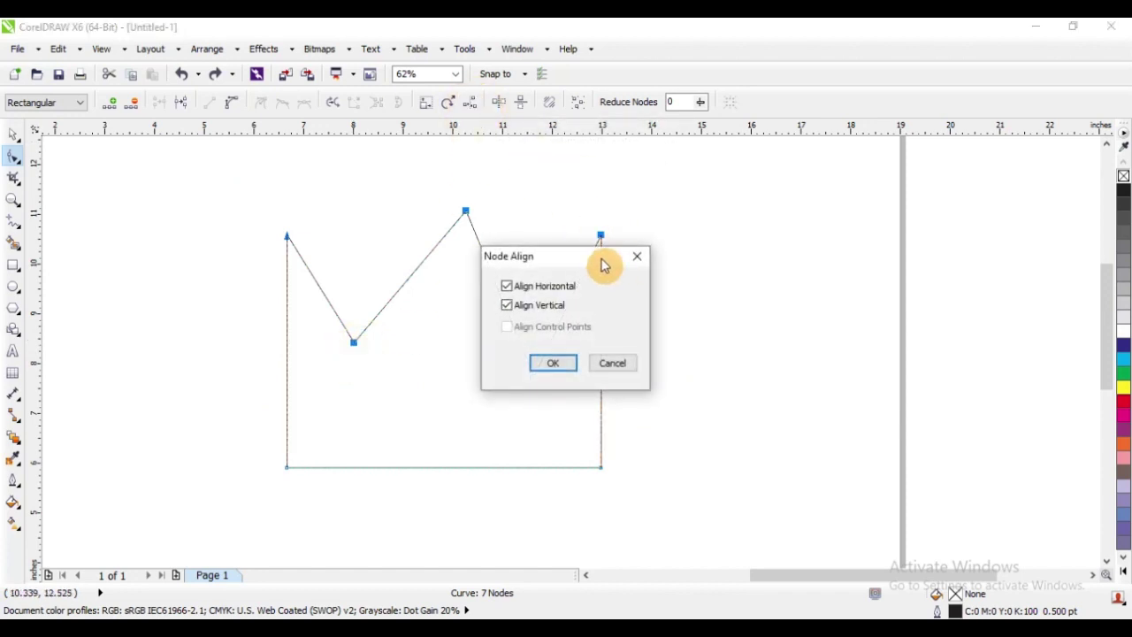
pyautogui.moveTo(601, 262); pyautogui.dragTo(816, 212)
pyautogui.click(728, 254)
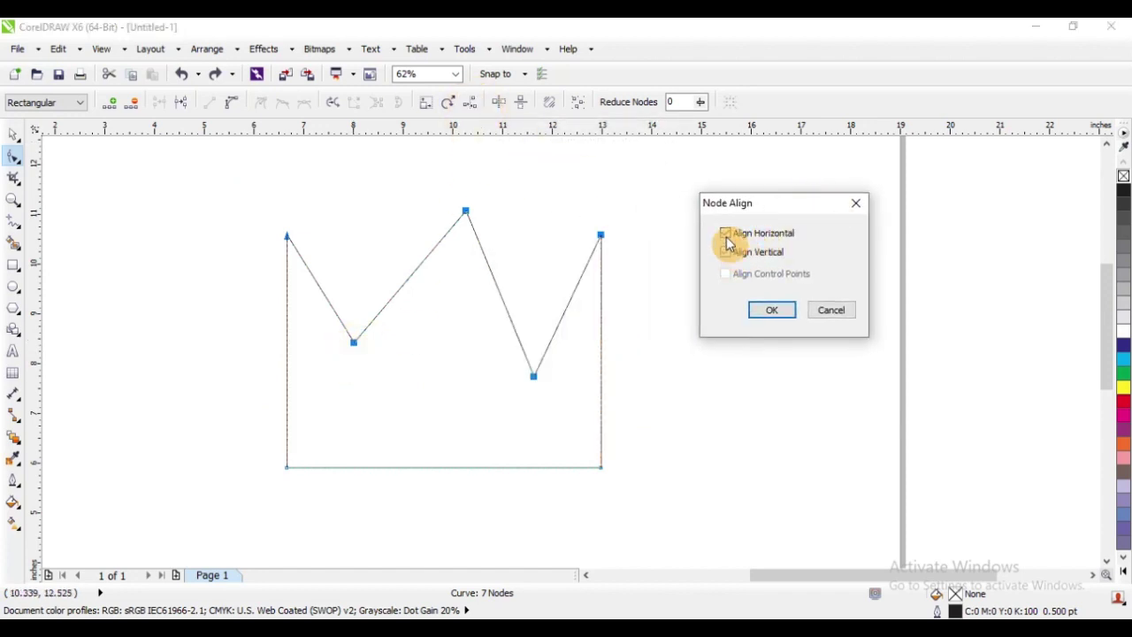
pyautogui.click(726, 235)
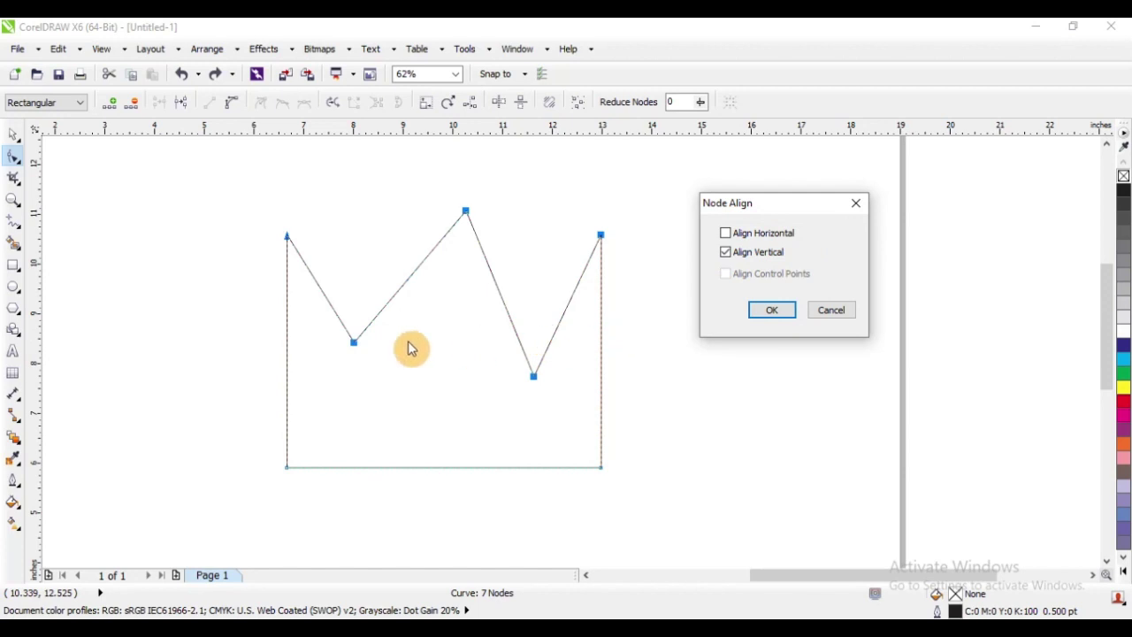
pyautogui.click(771, 310)
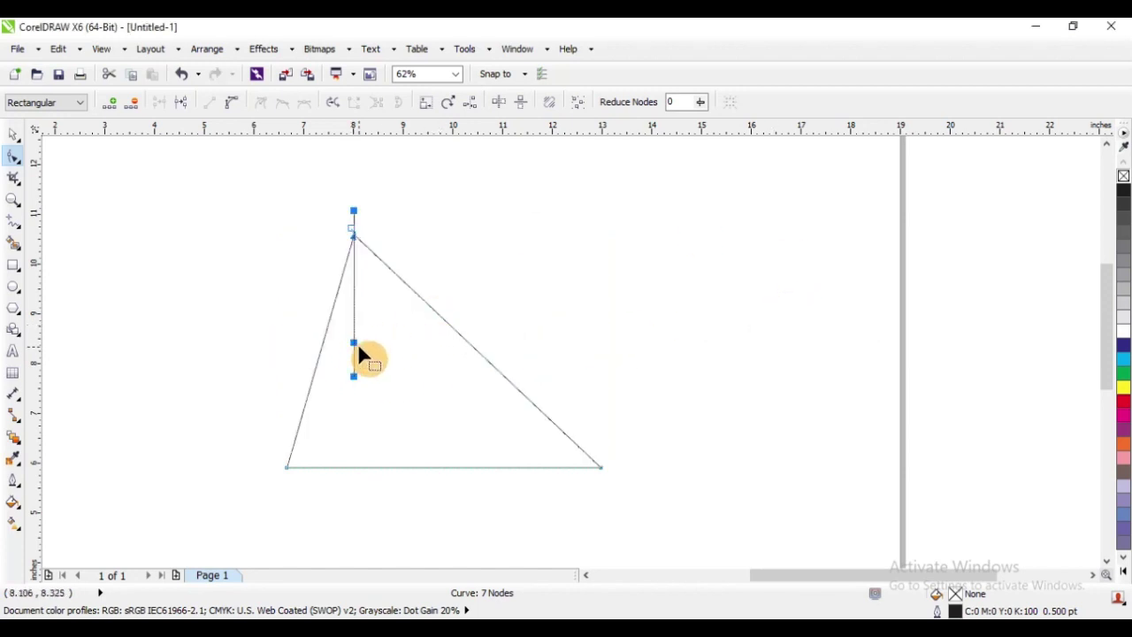
pyautogui.hotkey('ctrl', 'z')
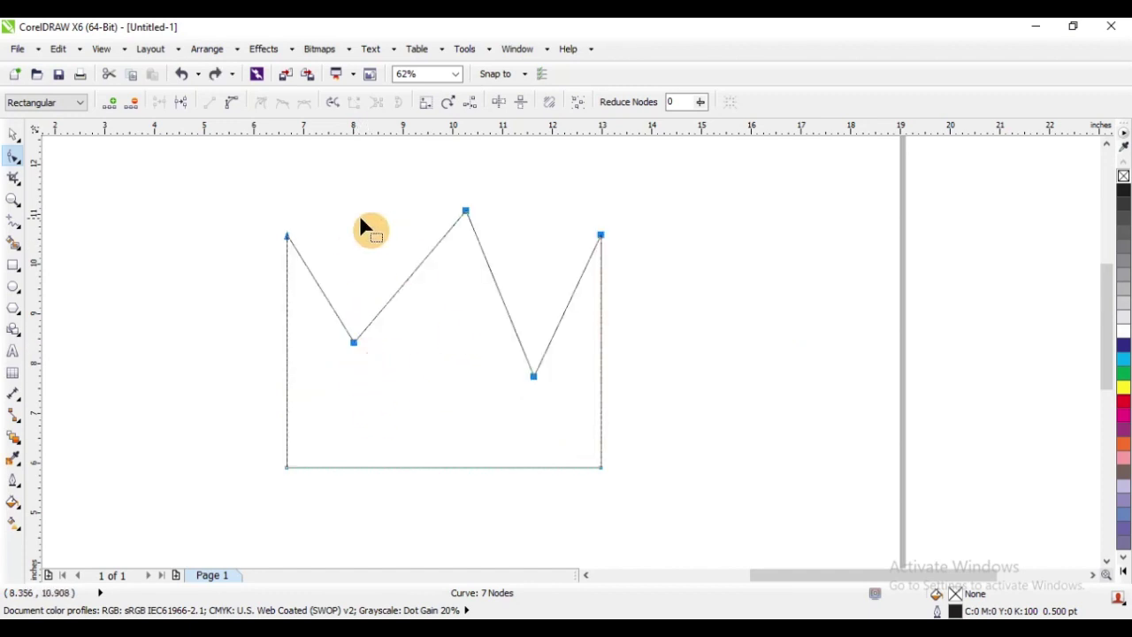
# Reselect the five upper nodes, try the vertical-only alignment on the left valley node again, and undo it
pyautogui.moveTo(238, 185); pyautogui.dragTo(680, 390)
pyautogui.moveTo(326, 328); pyautogui.dragTo(390, 363)
pyautogui.moveTo(210, 177); pyautogui.dragTo(674, 418)
pyautogui.click(468, 102)
pyautogui.moveTo(578, 265); pyautogui.dragTo(801, 196)
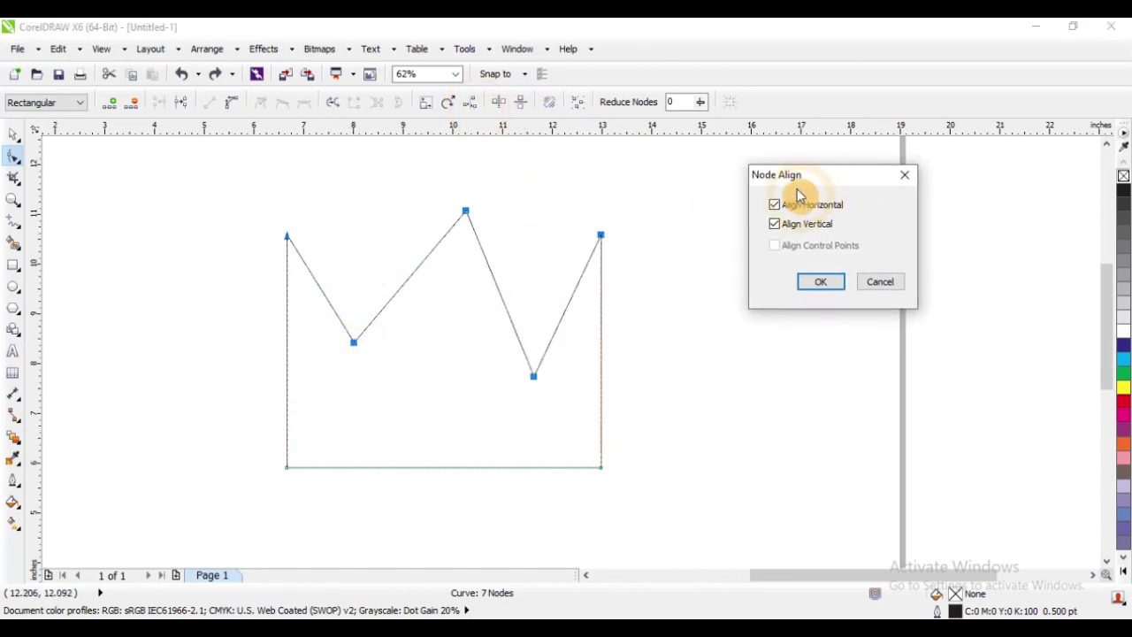
pyautogui.click(775, 204)
pyautogui.click(820, 283)
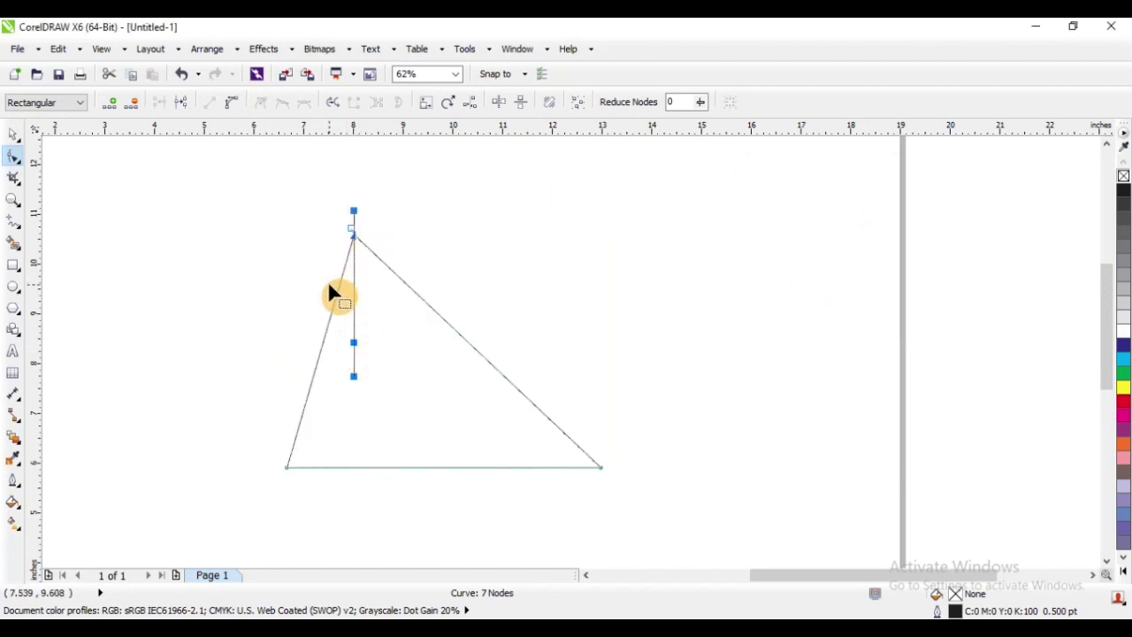
pyautogui.hotkey('ctrl', 'z')
# Try to align the five upper nodes on the right valley node with Align Horizontal turned off, and undo the alignment
pyautogui.moveTo(189, 182); pyautogui.dragTo(646, 393)
pyautogui.click(478, 112)
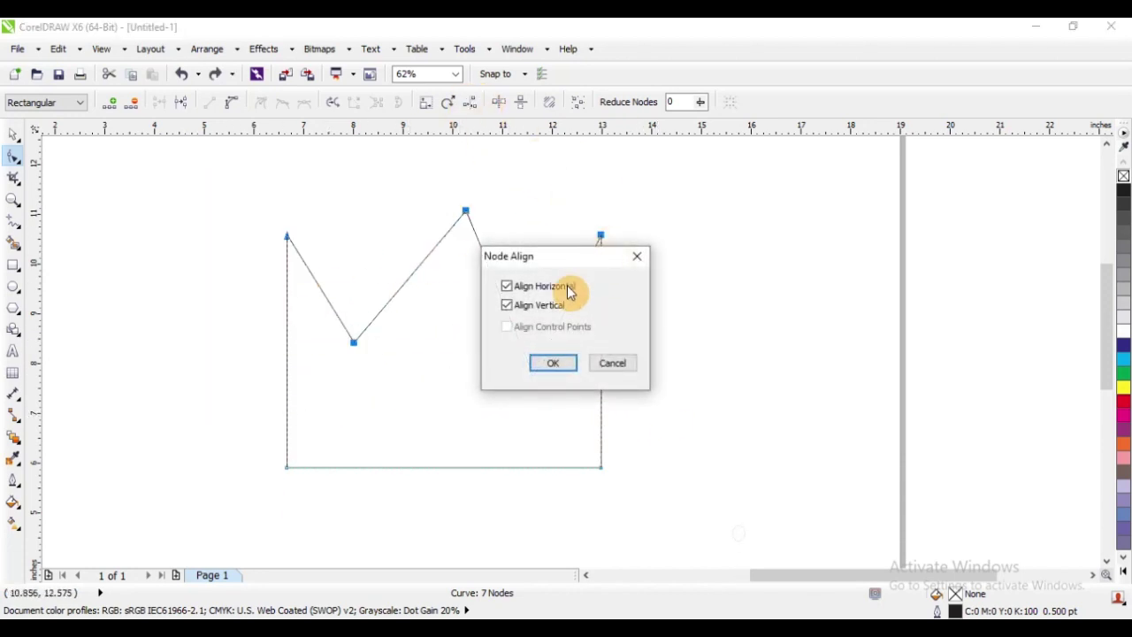
pyautogui.moveTo(566, 261); pyautogui.dragTo(875, 173)
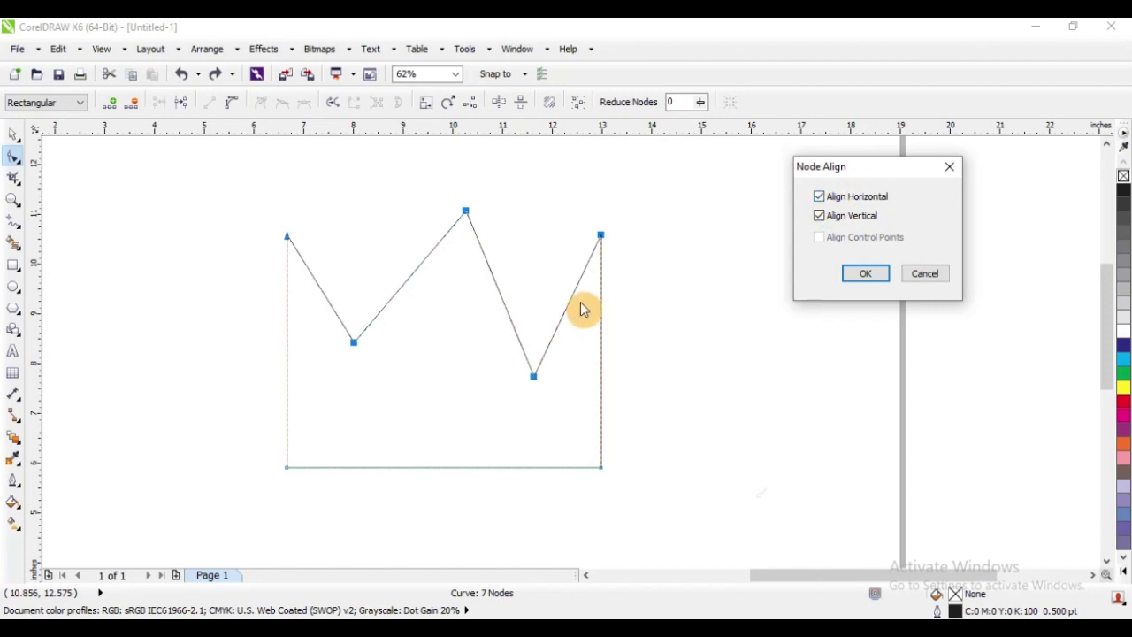
pyautogui.keyDown('shift'); pyautogui.click(541, 376); pyautogui.keyUp('shift')
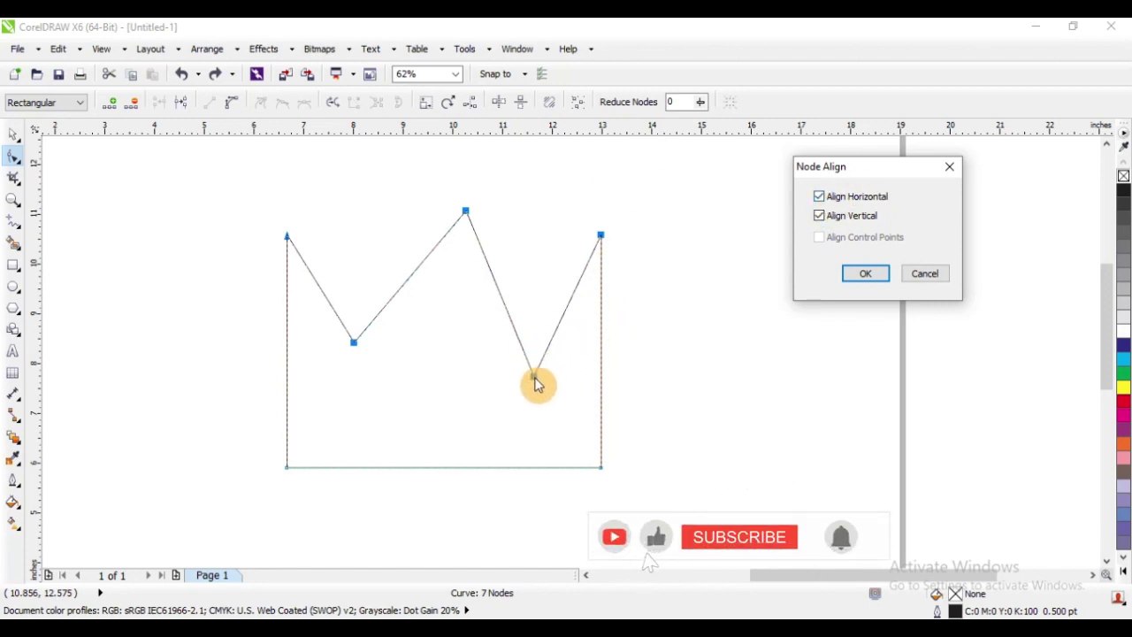
pyautogui.keyDown('shift'); pyautogui.click(543, 377); pyautogui.keyUp('shift')
pyautogui.click(925, 273)
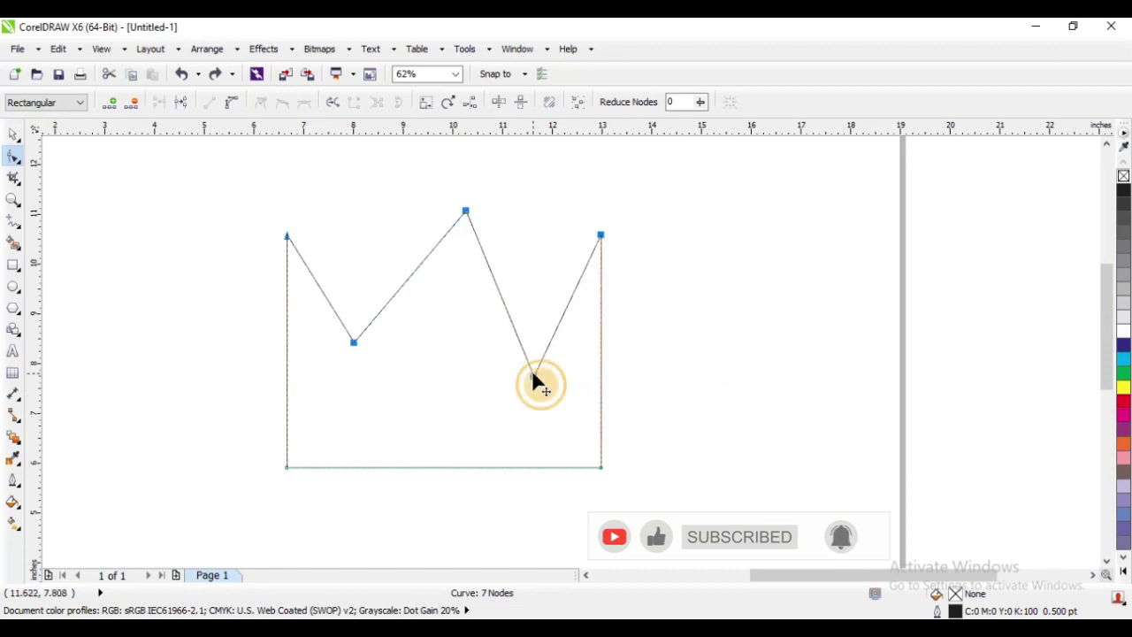
pyautogui.click(497, 102)
pyautogui.moveTo(601, 266); pyautogui.dragTo(895, 161)
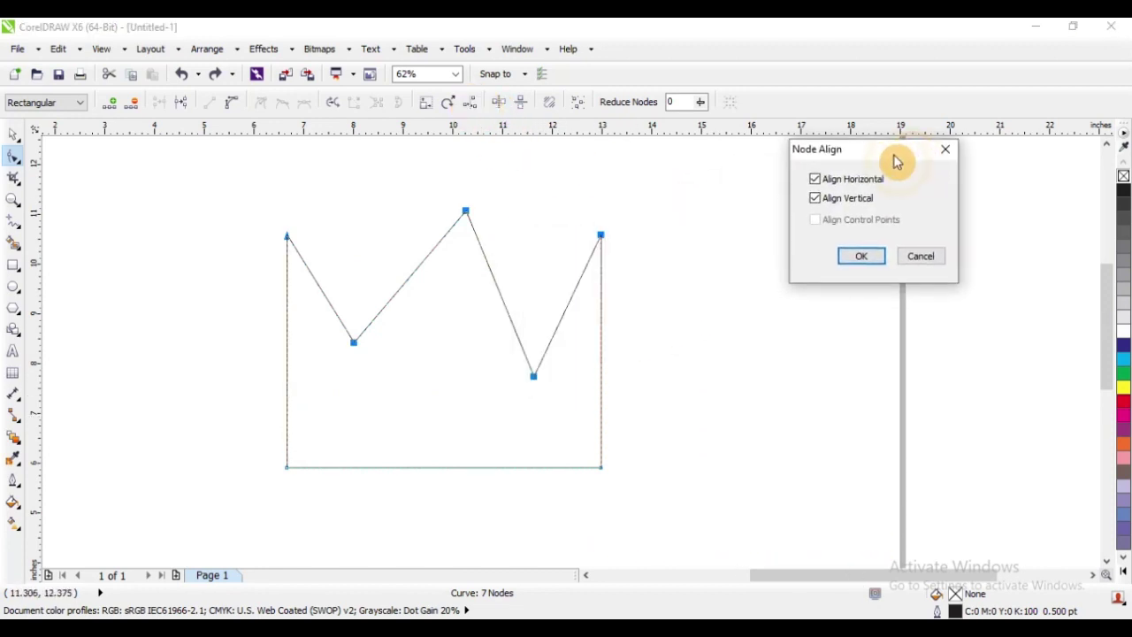
pyautogui.click(815, 179)
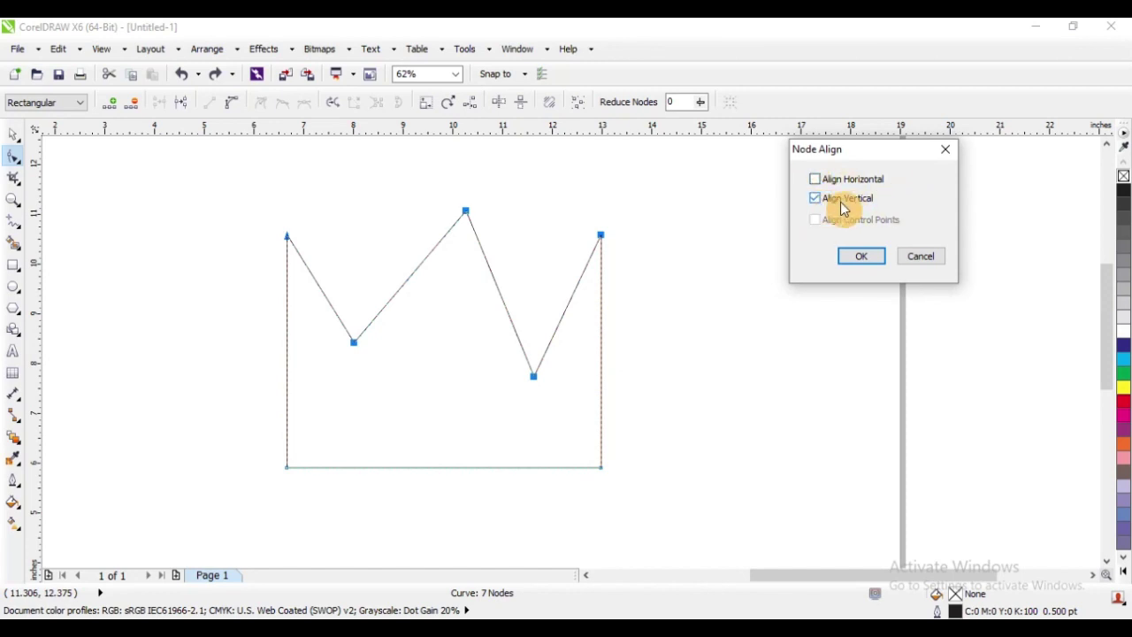
pyautogui.click(862, 256)
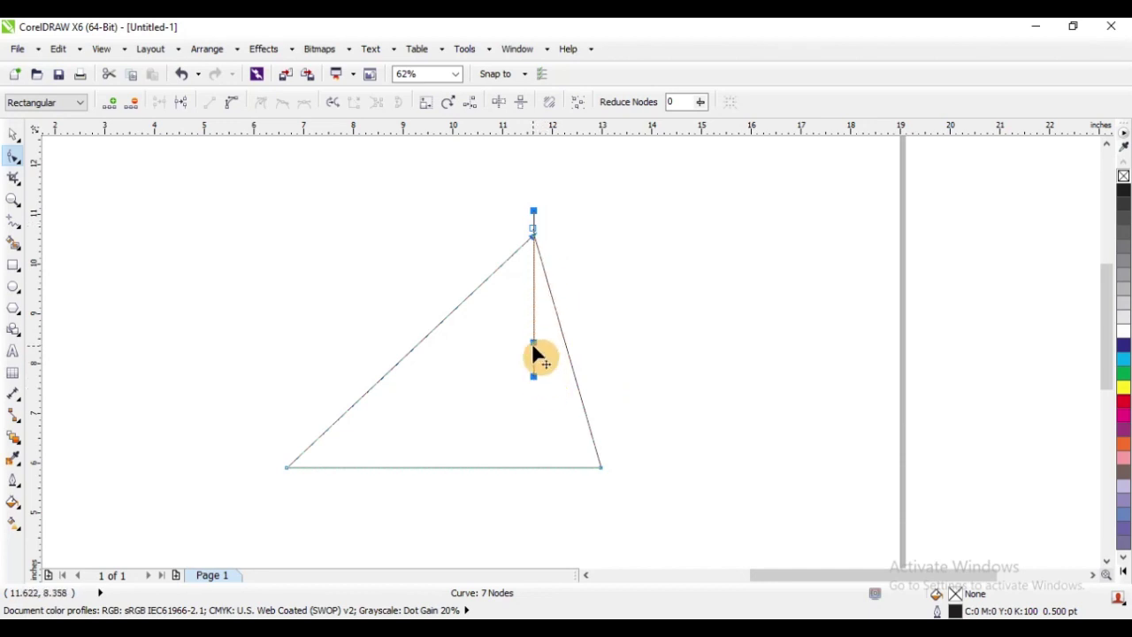
pyautogui.hotkey('ctrl', 'z')
pyautogui.moveTo(209, 178); pyautogui.dragTo(669, 424)
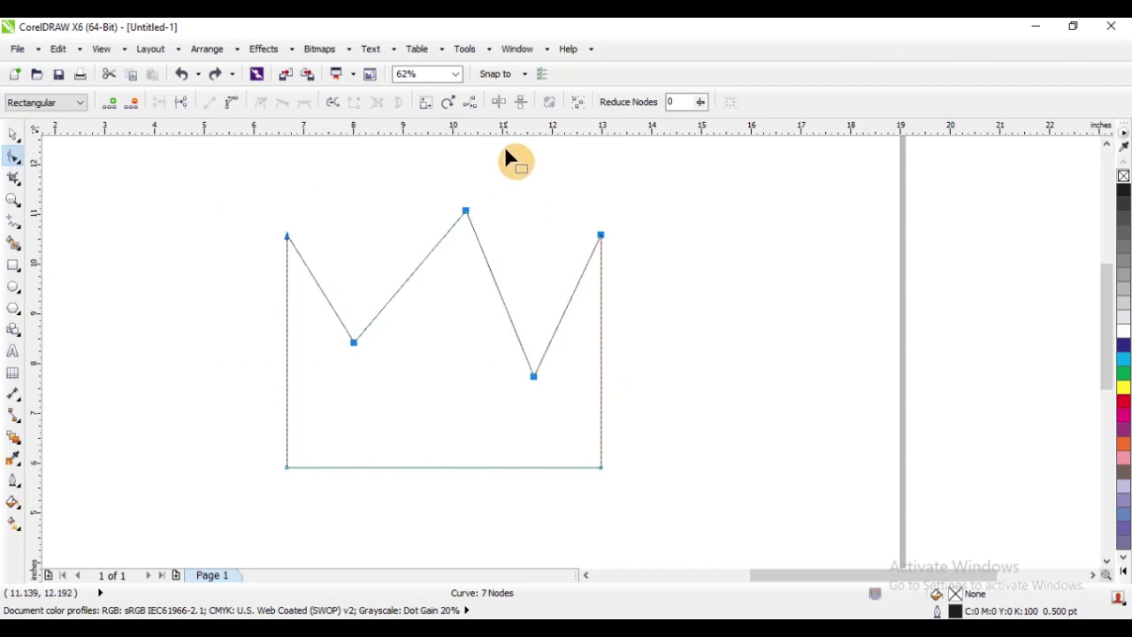
pyautogui.click(472, 102)
pyautogui.moveTo(592, 256); pyautogui.dragTo(852, 218)
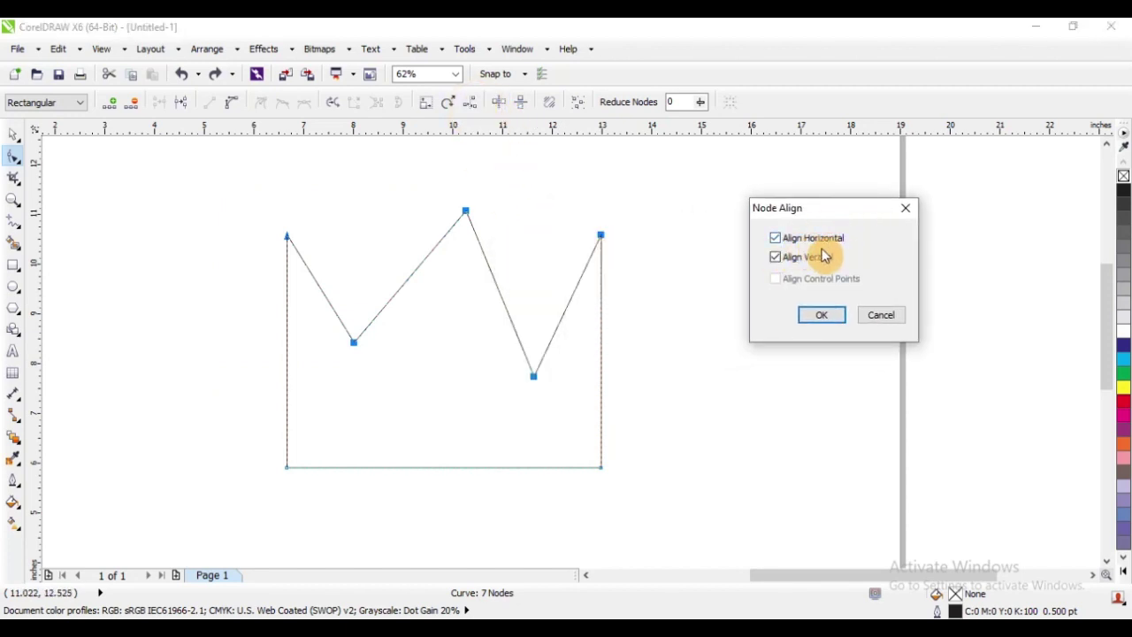
pyautogui.click(877, 317)
# Try to align the five upper nodes level with the right valley node using Align Horizontal only, and undo the alignment
pyautogui.moveTo(182, 172); pyautogui.dragTo(693, 410)
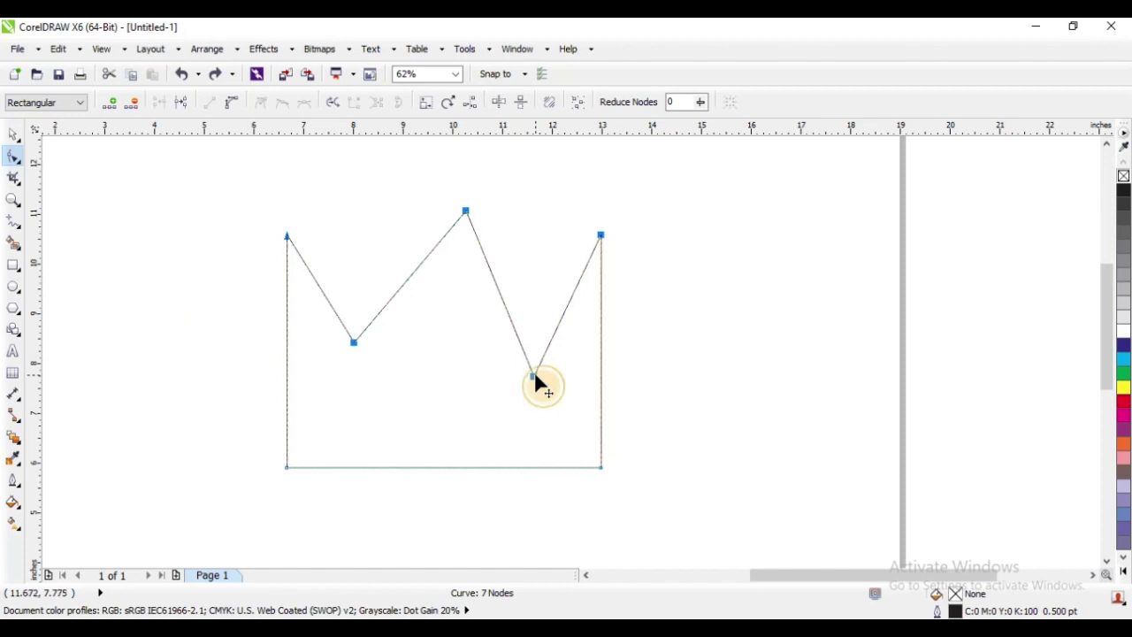
pyautogui.click(469, 102)
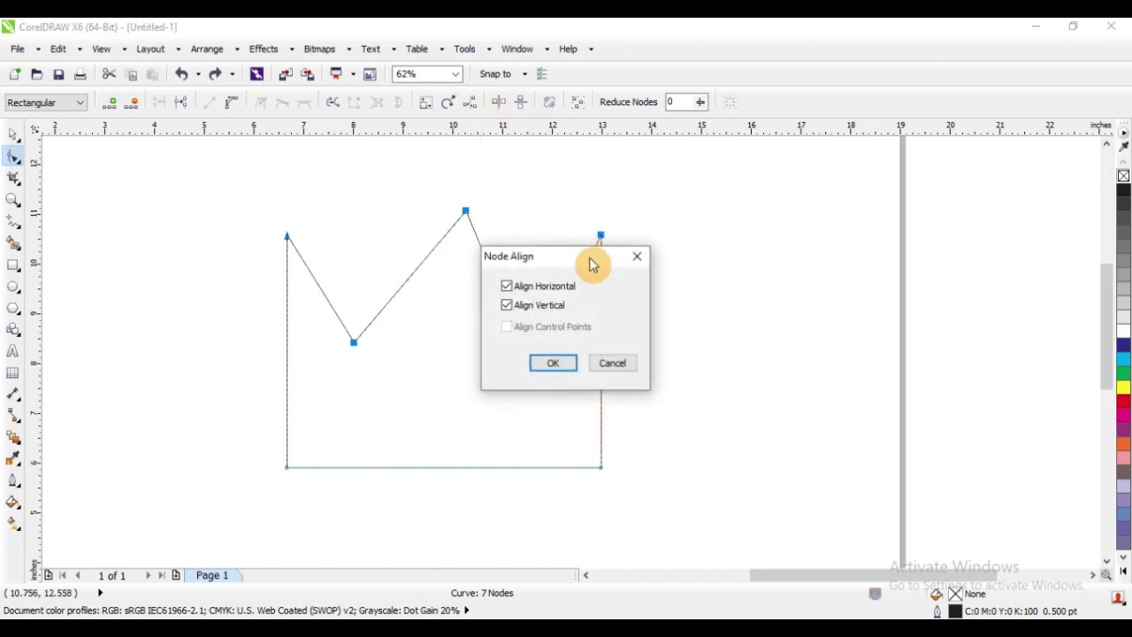
pyautogui.moveTo(589, 257); pyautogui.dragTo(856, 178)
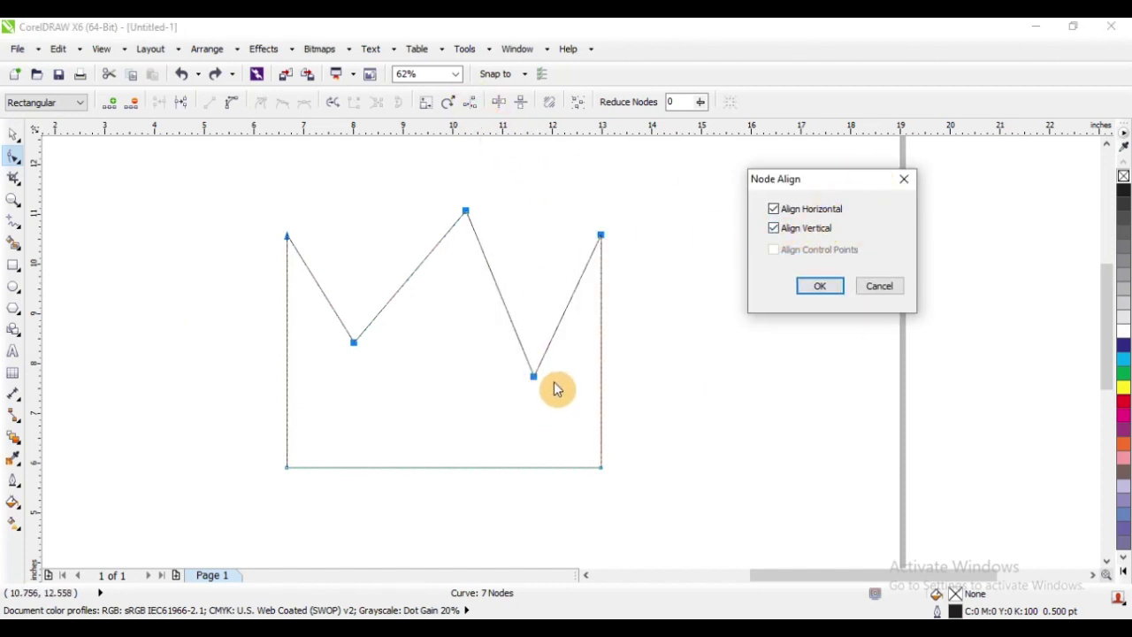
pyautogui.click(774, 229)
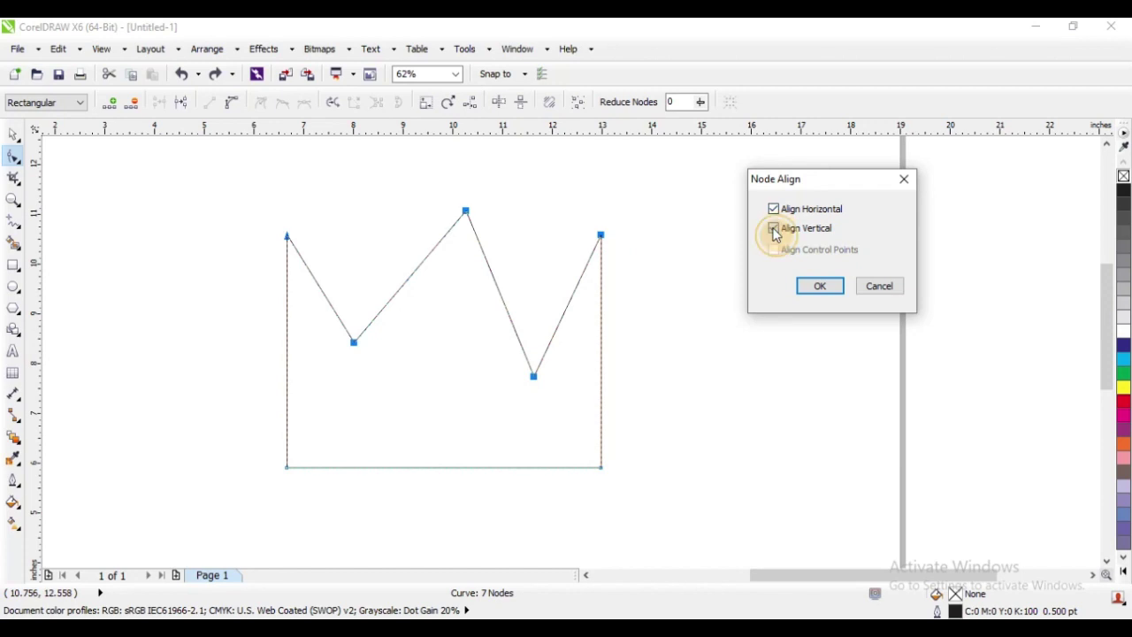
pyautogui.click(820, 285)
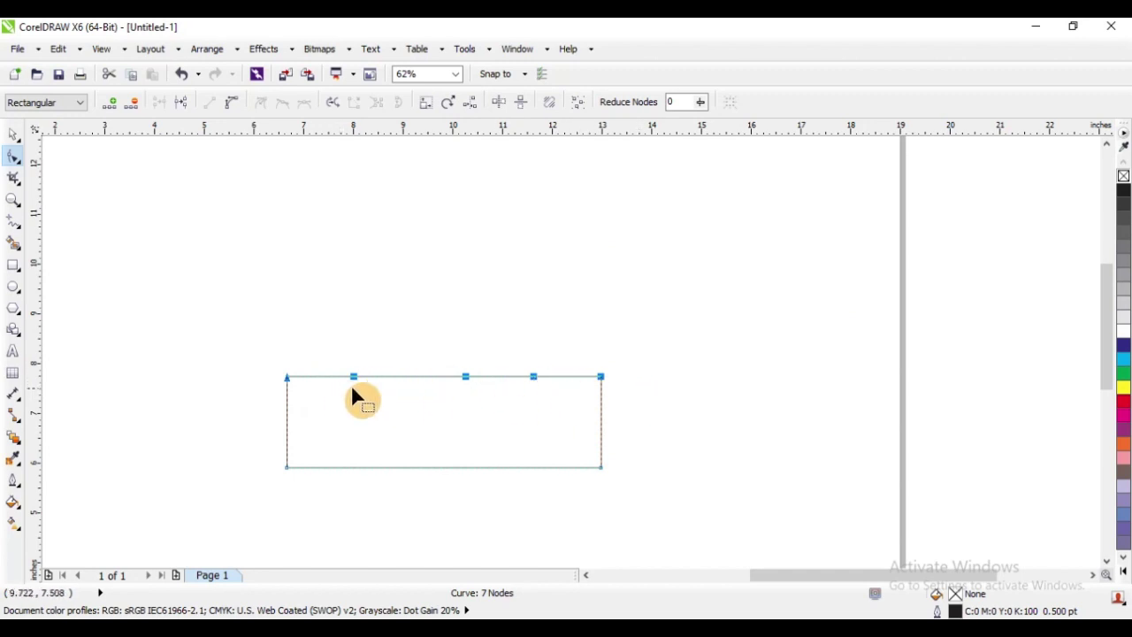
pyautogui.hotkey('ctrl', 'z')
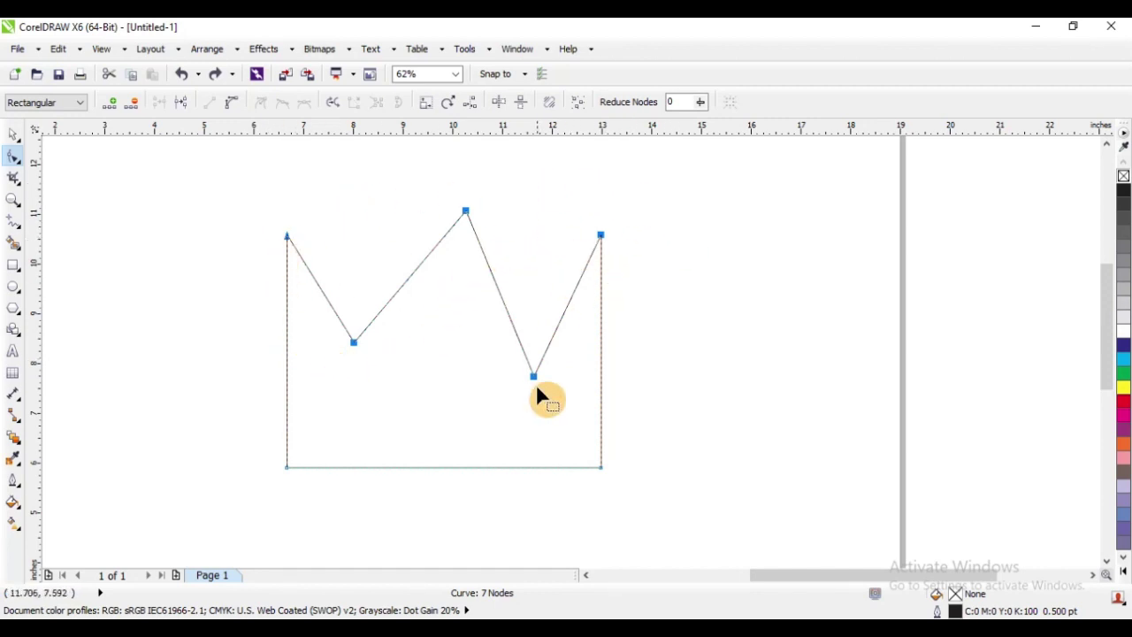
# Align the crown's five upper nodes with Align Horizontal on and Align Vertical turned off
pyautogui.moveTo(220, 176); pyautogui.dragTo(671, 413)
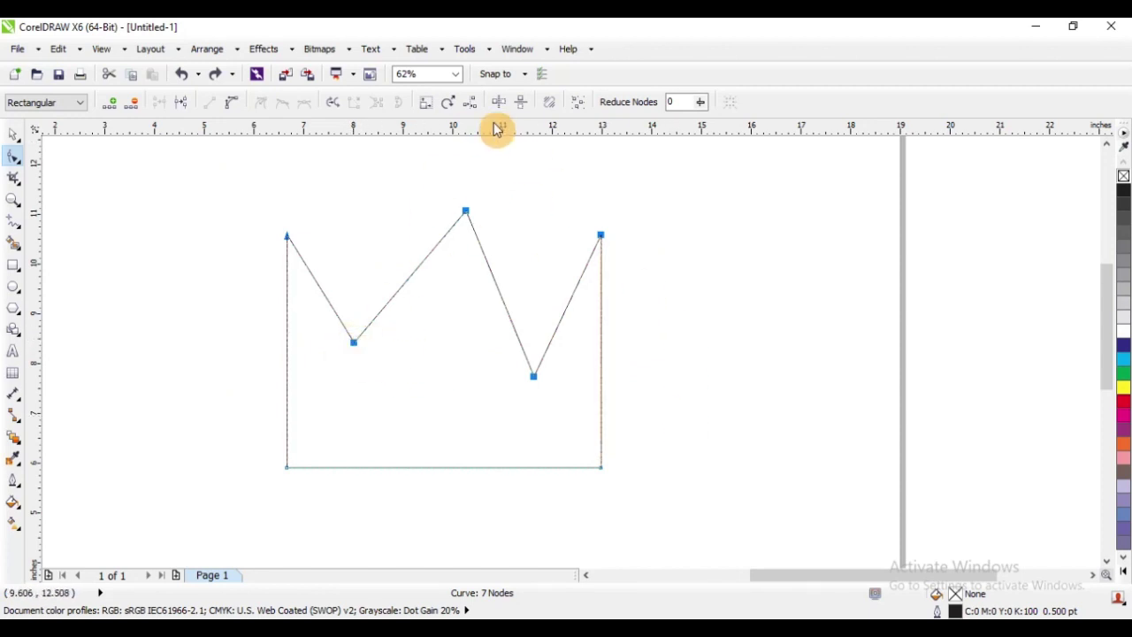
pyautogui.click(472, 104)
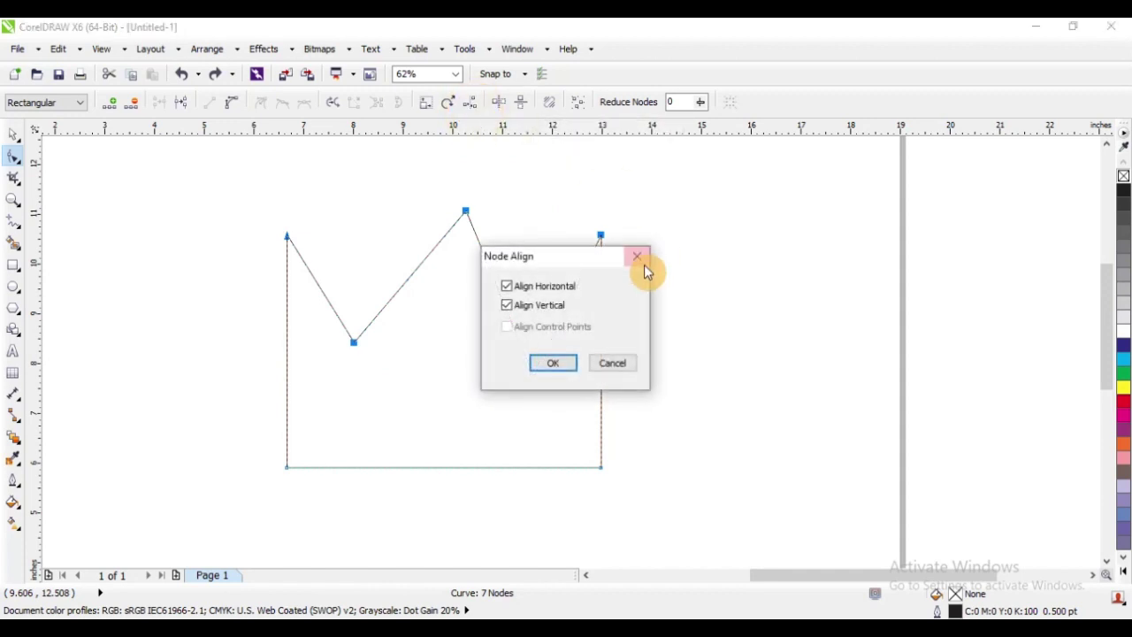
pyautogui.moveTo(583, 270); pyautogui.dragTo(883, 171)
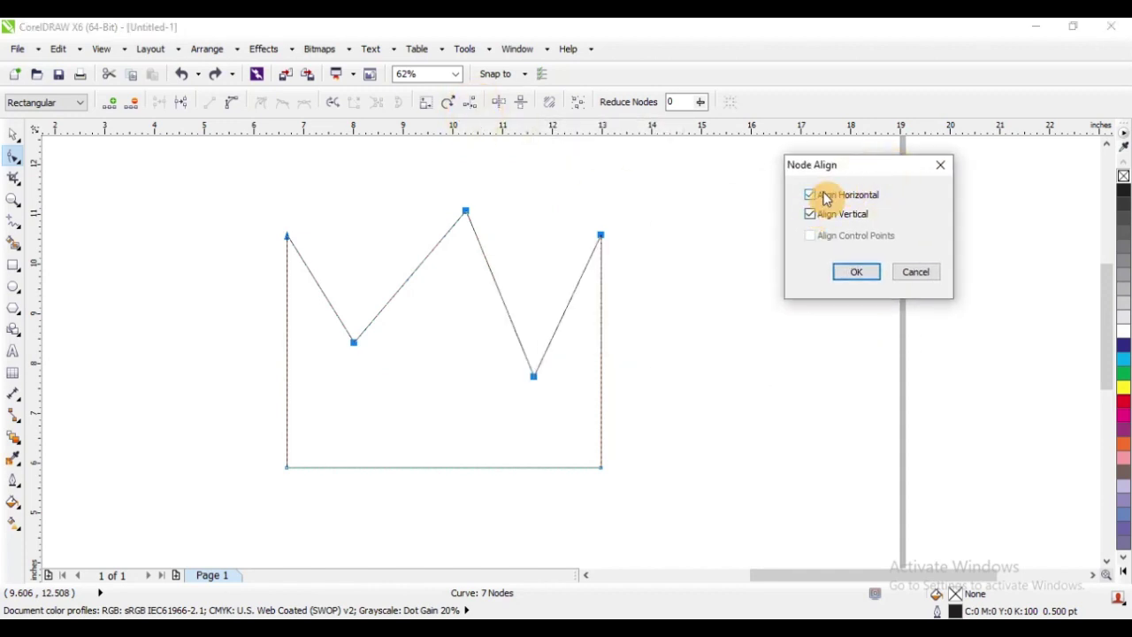
pyautogui.click(811, 215)
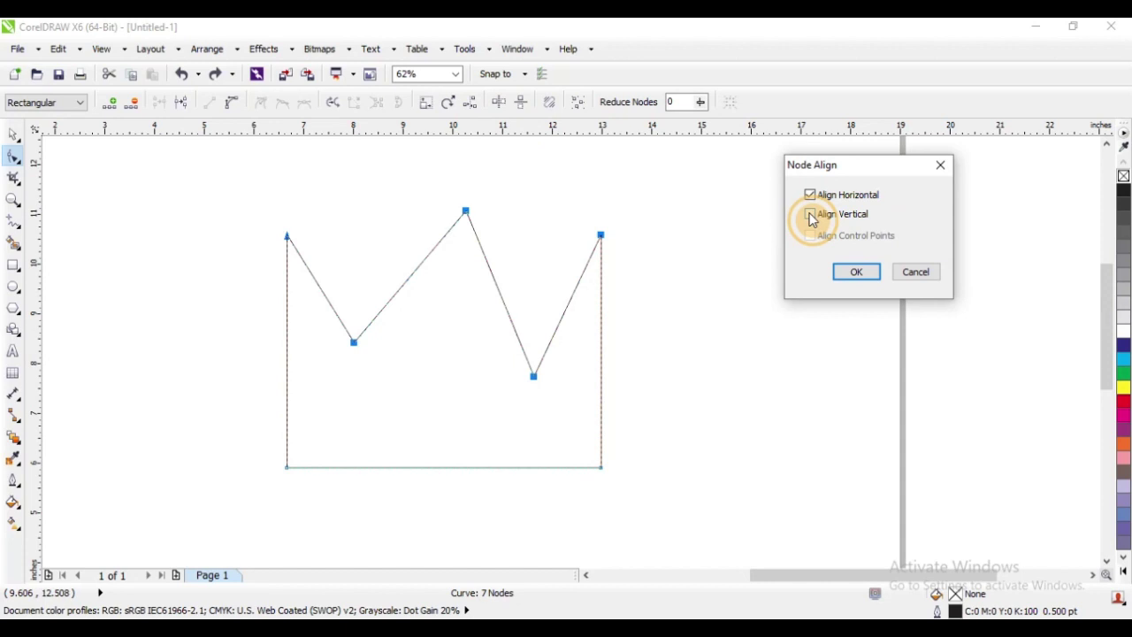
pyautogui.click(855, 271)
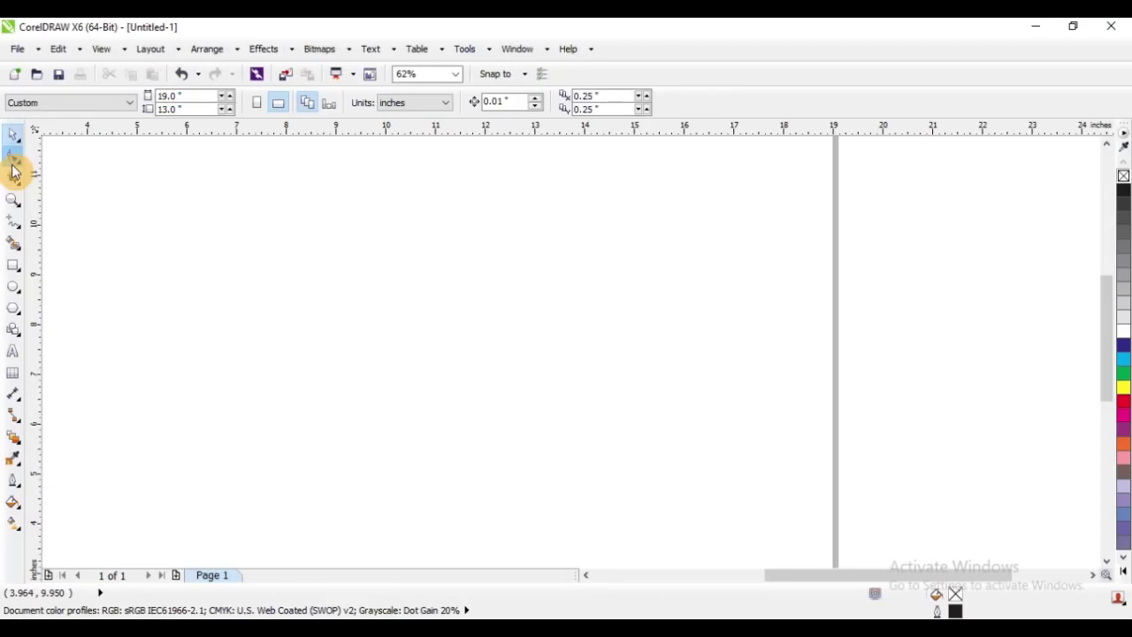
# Draw a vertical freehand line about 4.38 inches tall and place a copy about 0.83 inches to its right
pyautogui.click(13, 221)
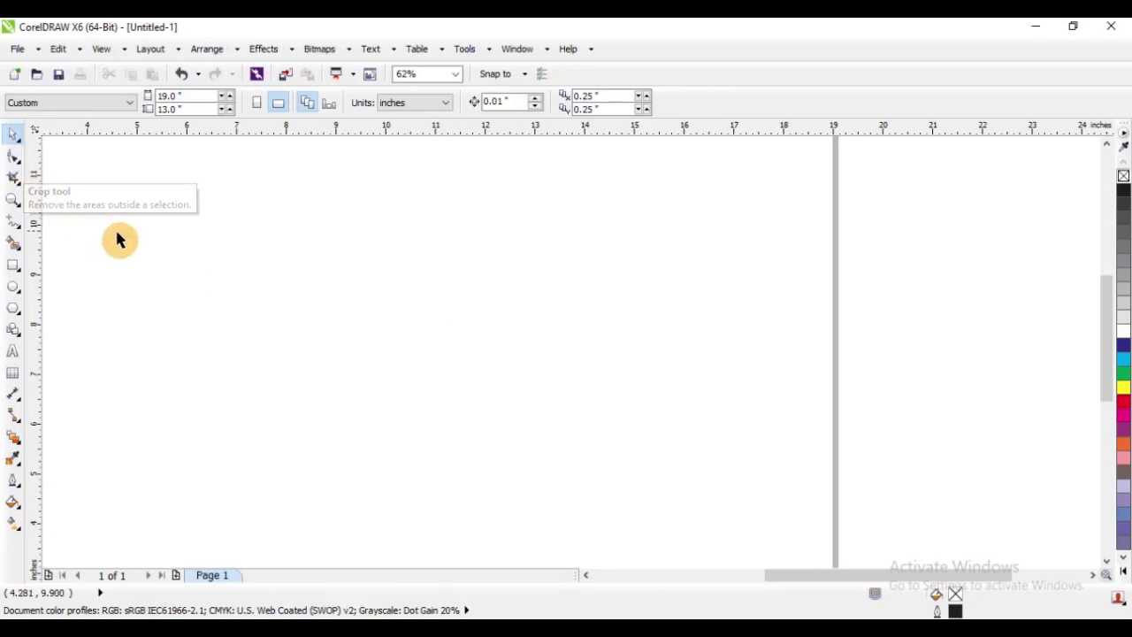
pyautogui.click(203, 211)
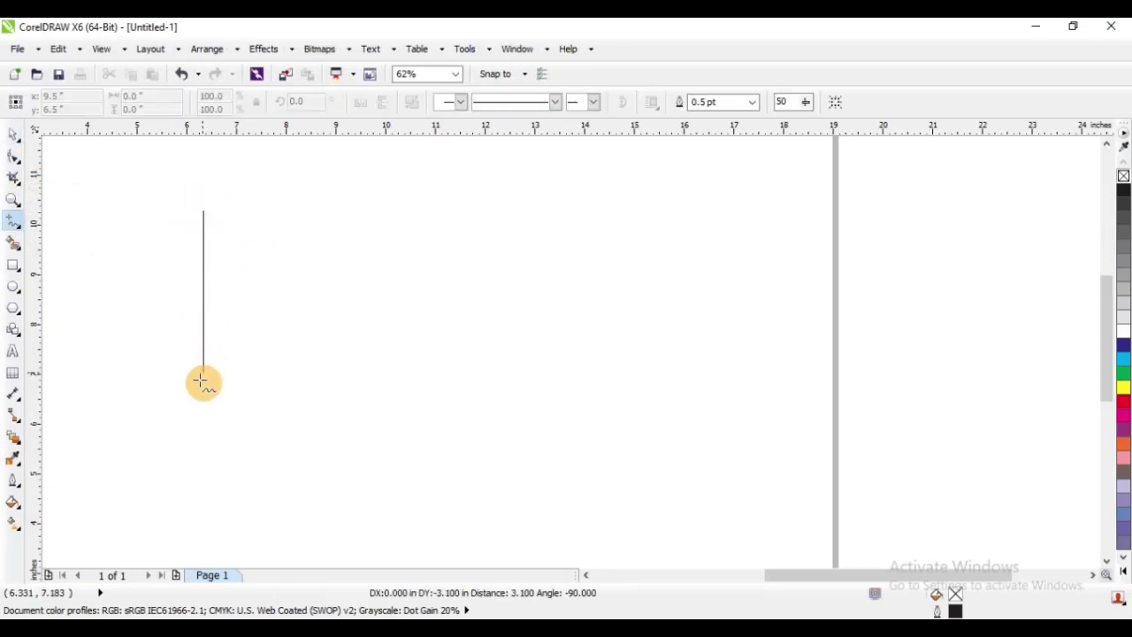
pyautogui.click(199, 431)
pyautogui.click(14, 134)
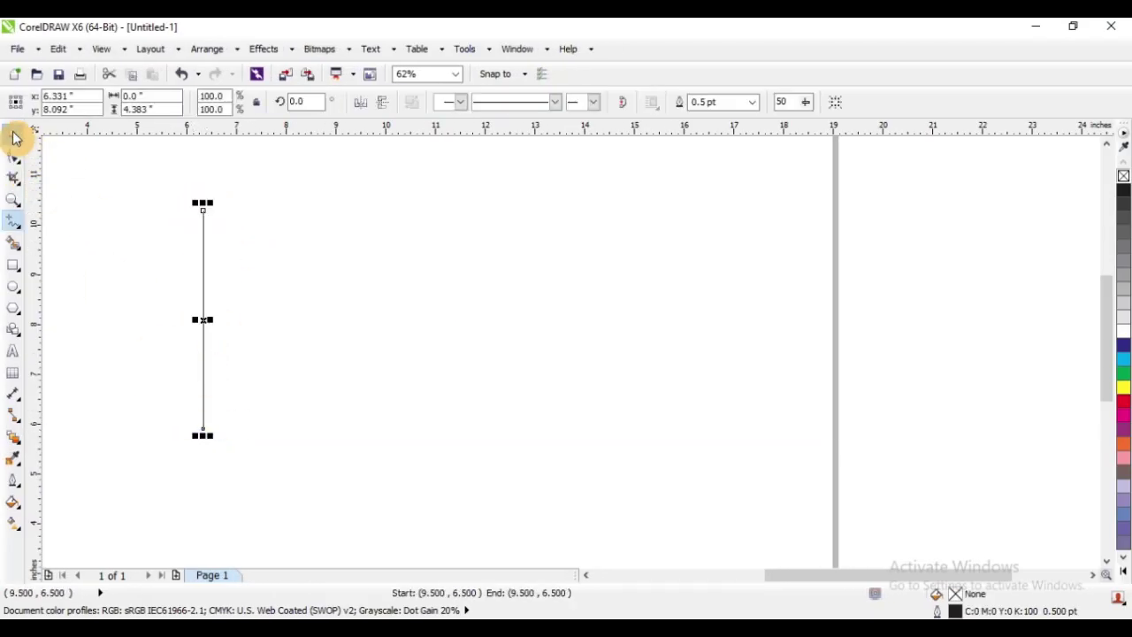
pyautogui.moveTo(204, 267); pyautogui.dragTo(245, 281)
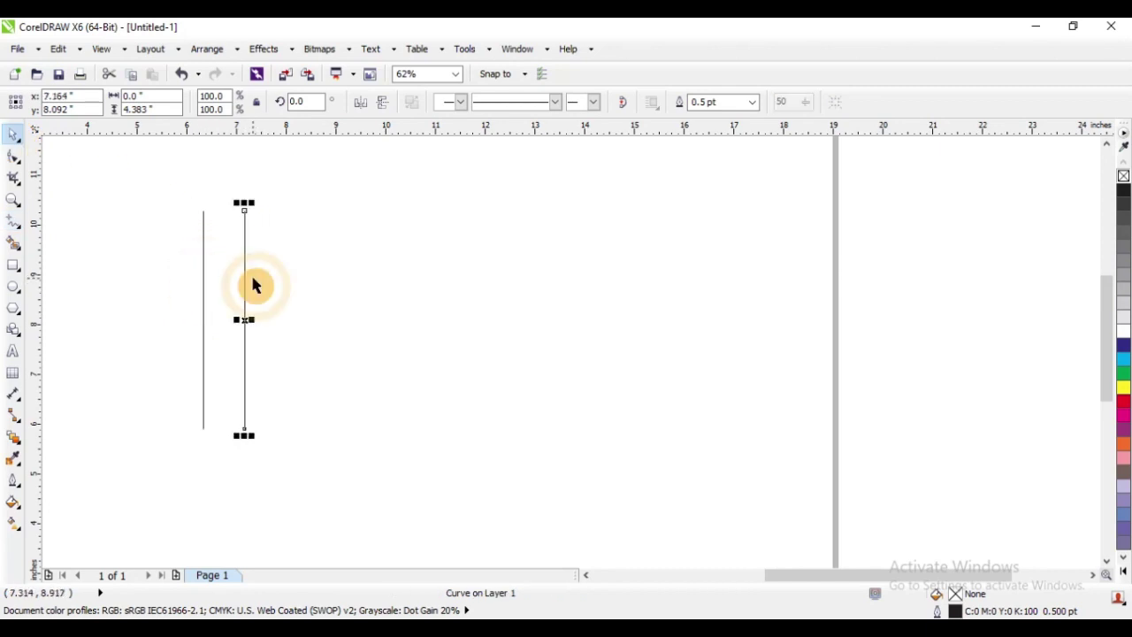
# Turn on Reflect Nodes Horizontally for both vertical lines and convert their segments to curves
pyautogui.moveTo(172, 177); pyautogui.dragTo(339, 474)
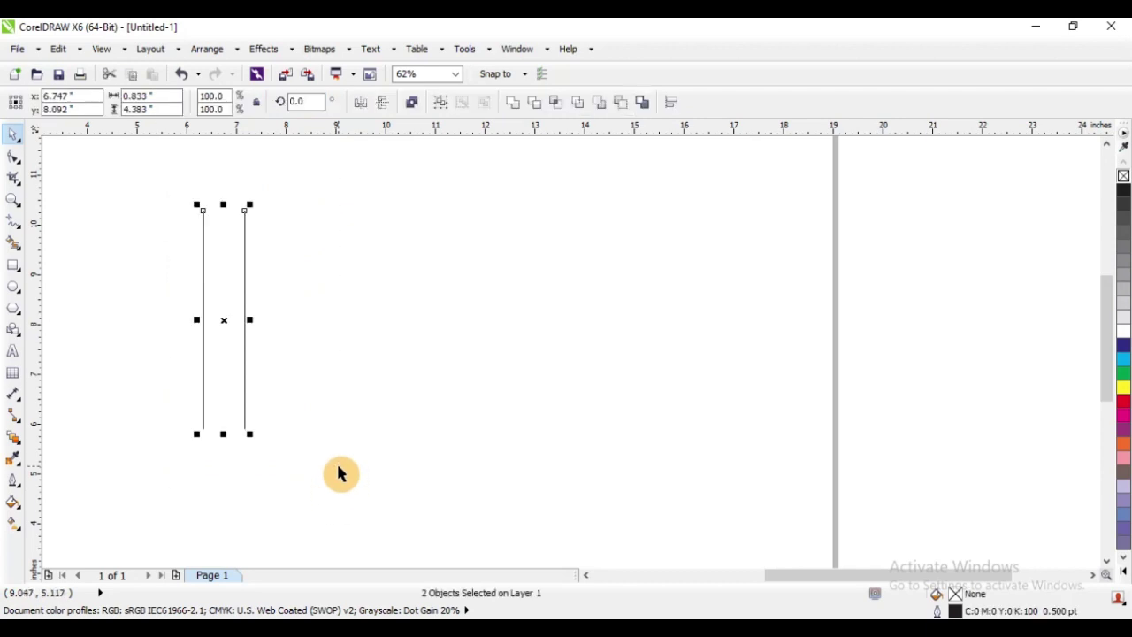
pyautogui.click(14, 158)
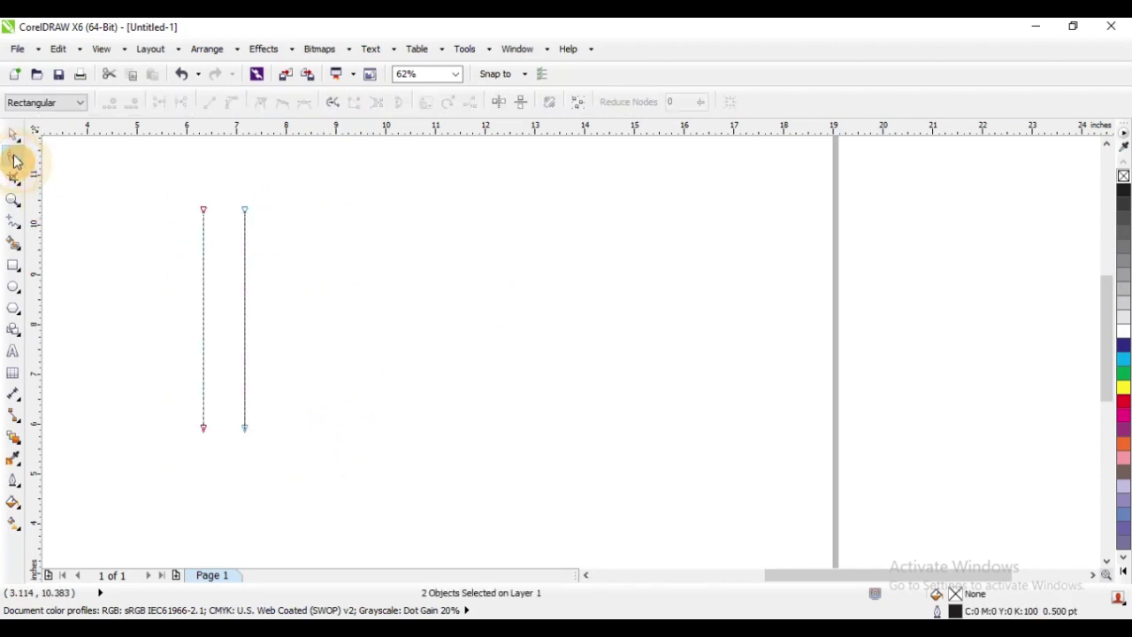
pyautogui.click(497, 102)
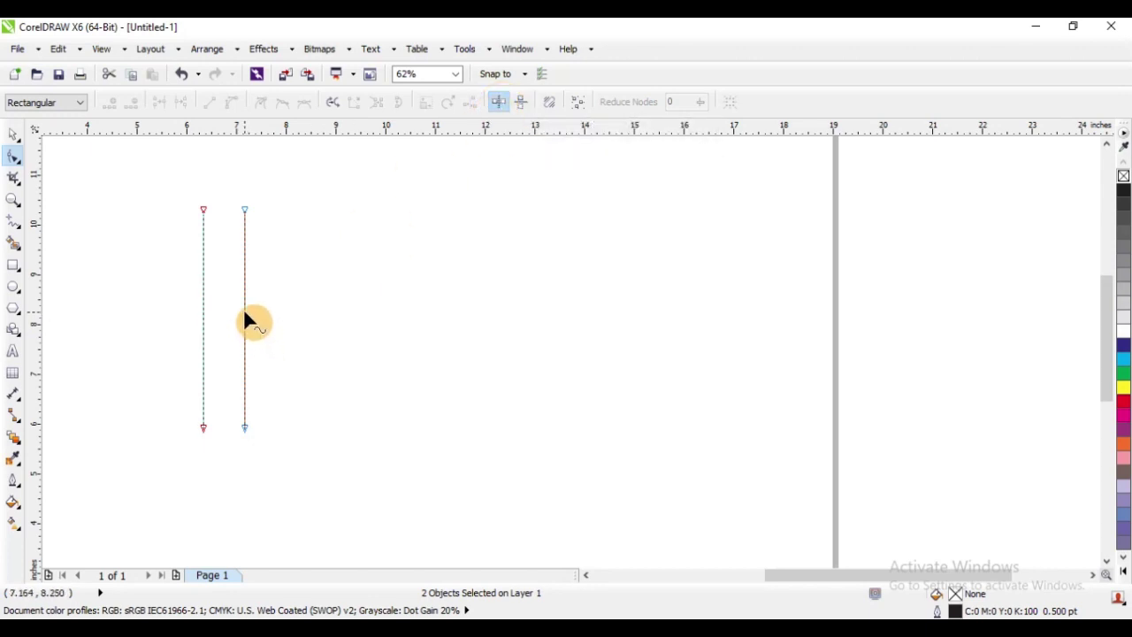
pyautogui.rightClick(245, 313)
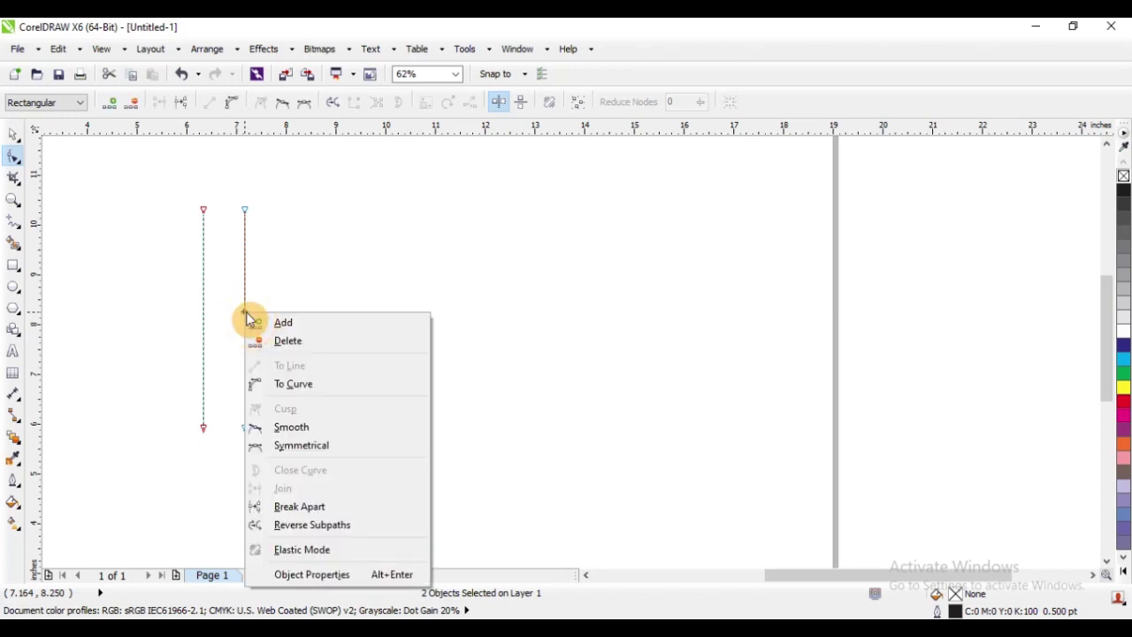
pyautogui.click(304, 385)
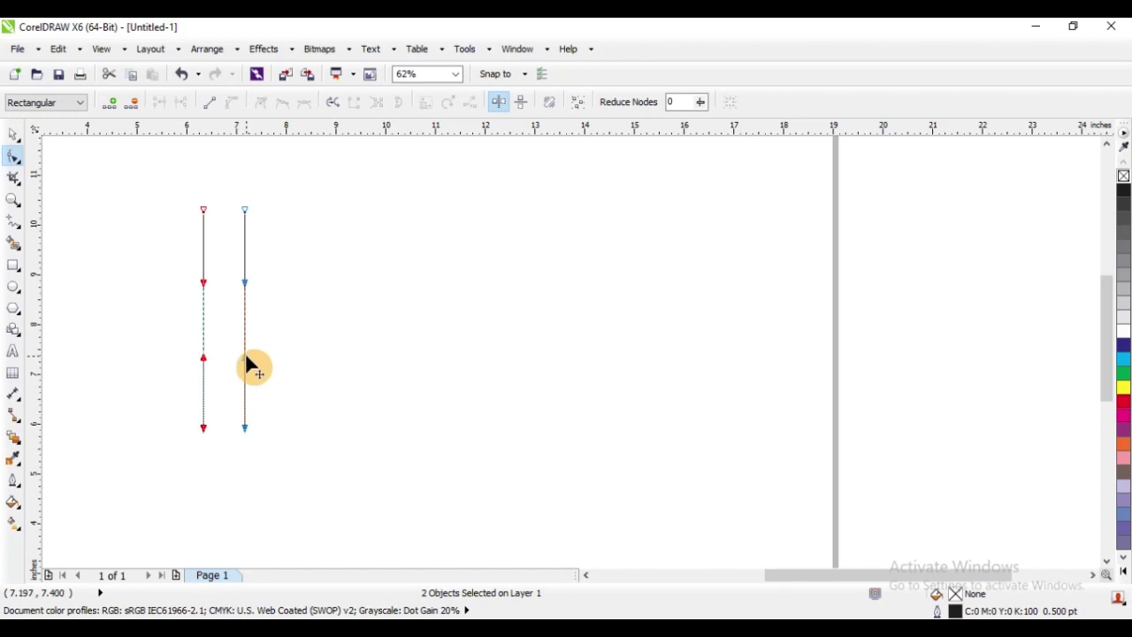
# Bulge the lower part of both curves outward with mirrored handles, and add a mirrored node on each upper part
pyautogui.moveTo(246, 358); pyautogui.dragTo(331, 379)
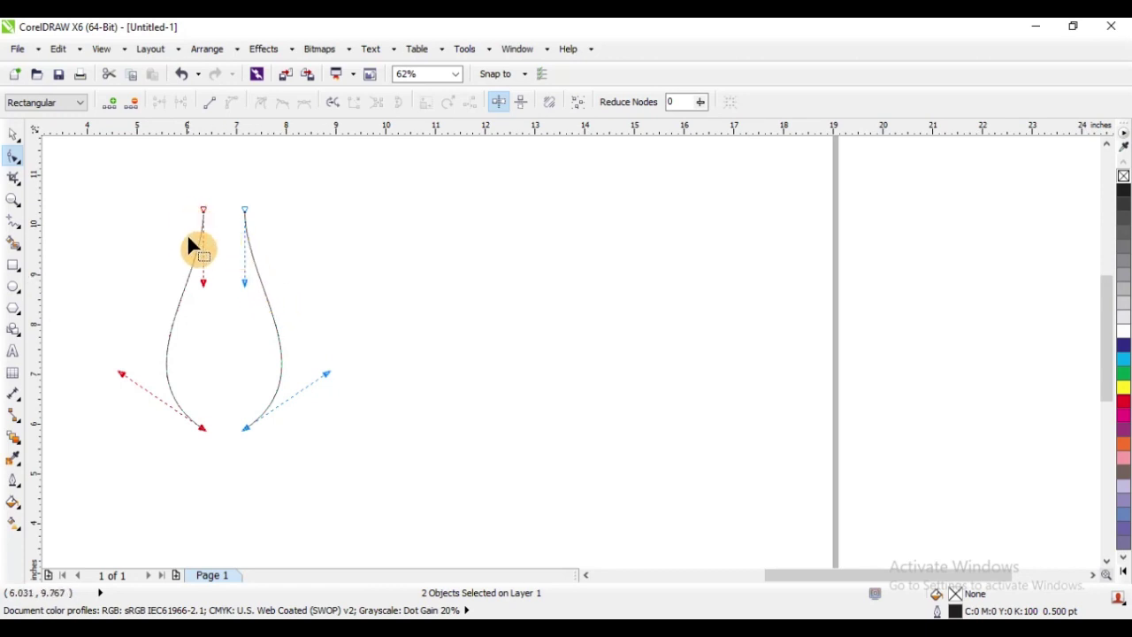
pyautogui.scroll(2, 208, 226)
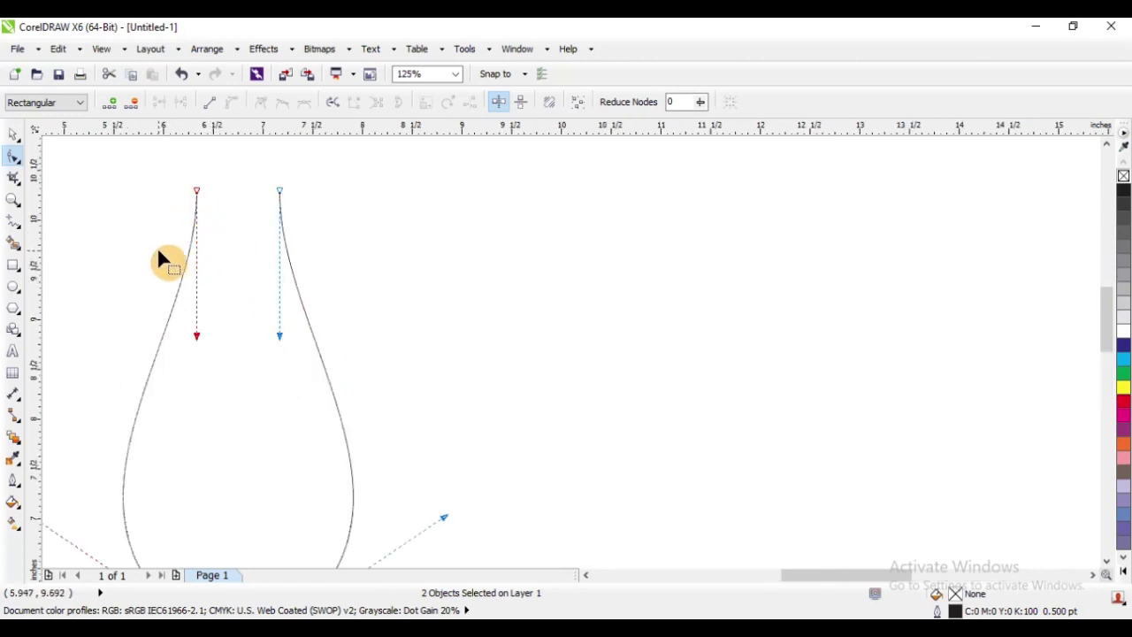
pyautogui.doubleClick(177, 299)
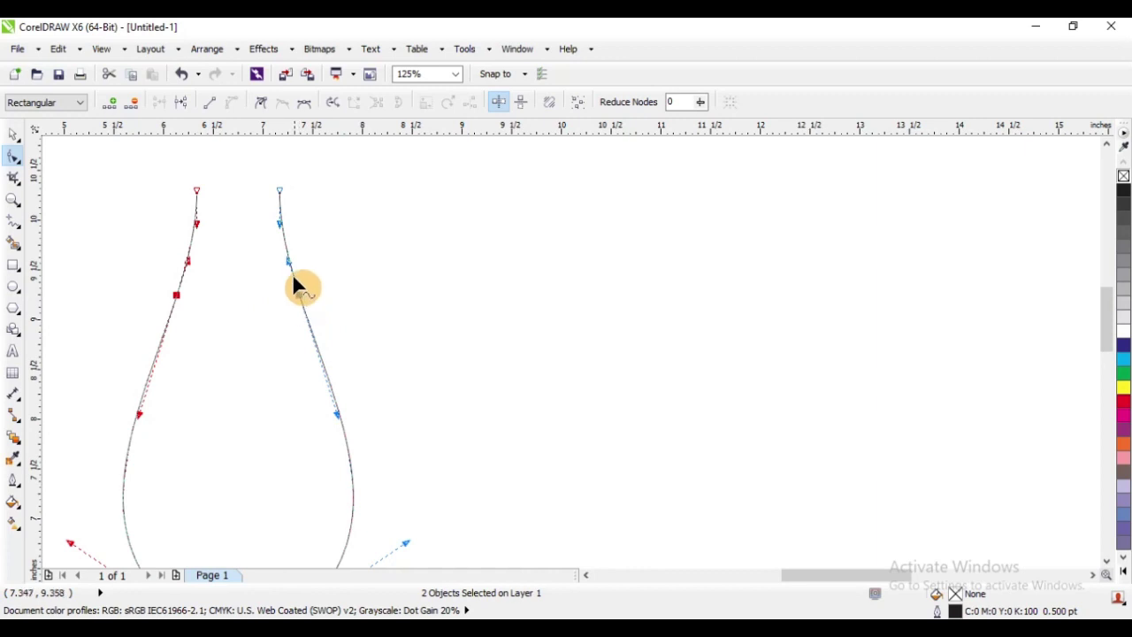
# Adjust the handles at the right curve's top and the new nodes to form rounded shoulders above a narrow neck
pyautogui.moveTo(280, 227)
pyautogui.mouseDown()
pyautogui.moveTo(333, 217)
pyautogui.moveTo(298, 219)
pyautogui.mouseUp()
pyautogui.moveTo(299, 295); pyautogui.dragTo(333, 292)
pyautogui.hotkey('ctrl', 'z')
pyautogui.scroll(-1, 332, 236)
pyautogui.moveTo(203, 251); pyautogui.dragTo(397, 307)
pyautogui.scroll(1, 340, 278)
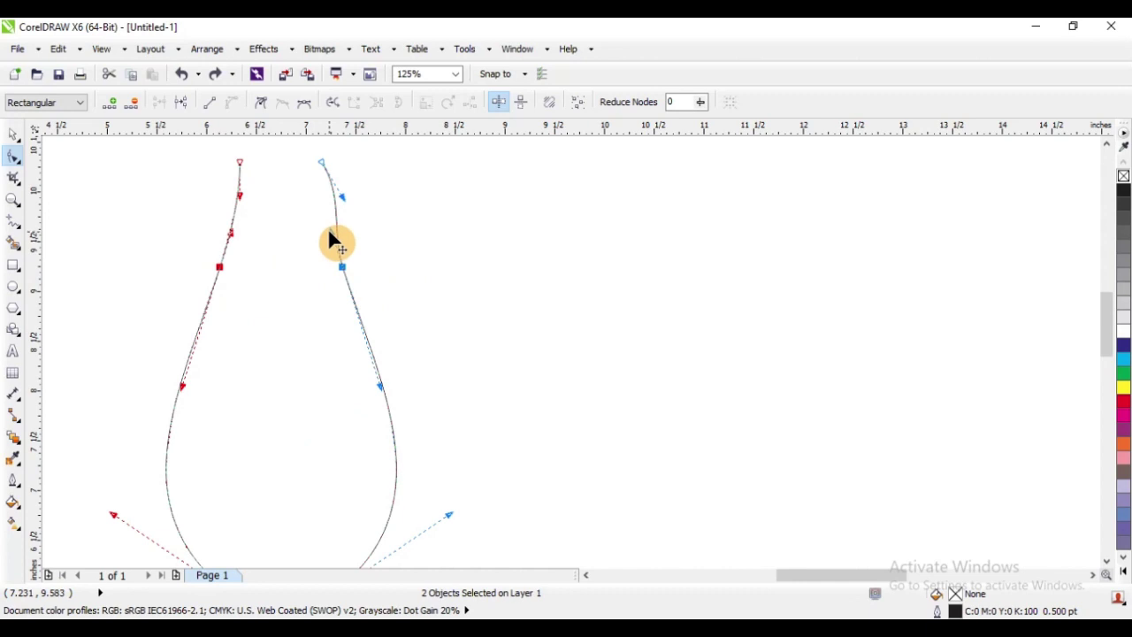
pyautogui.moveTo(329, 234); pyautogui.dragTo(387, 235)
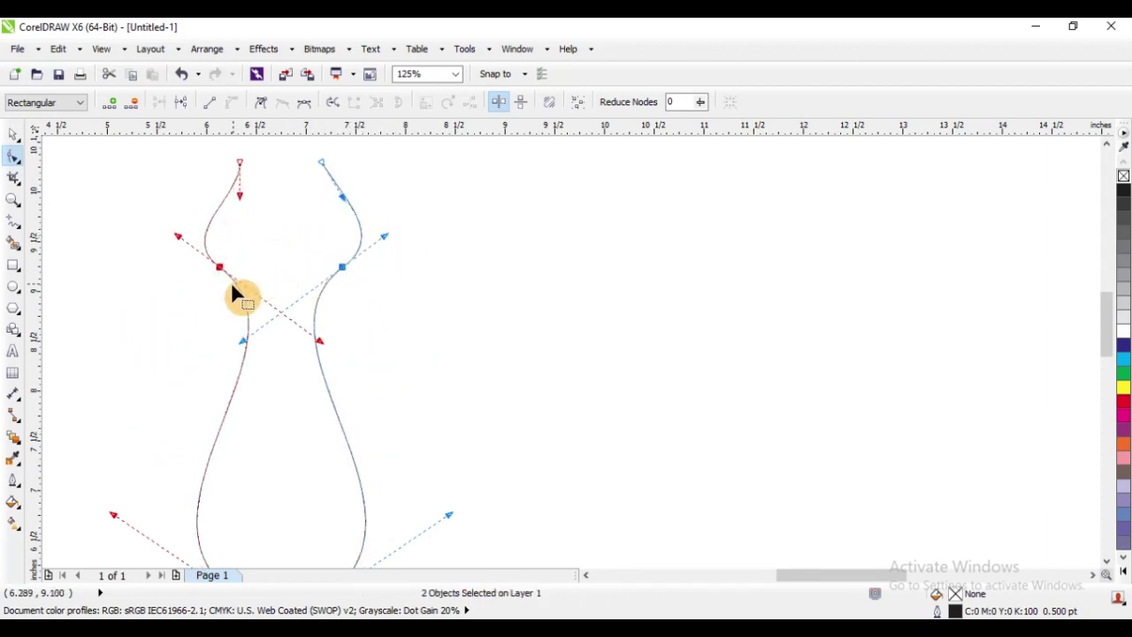
pyautogui.scroll(-2, 233, 288)
pyautogui.scroll(2, 262, 261)
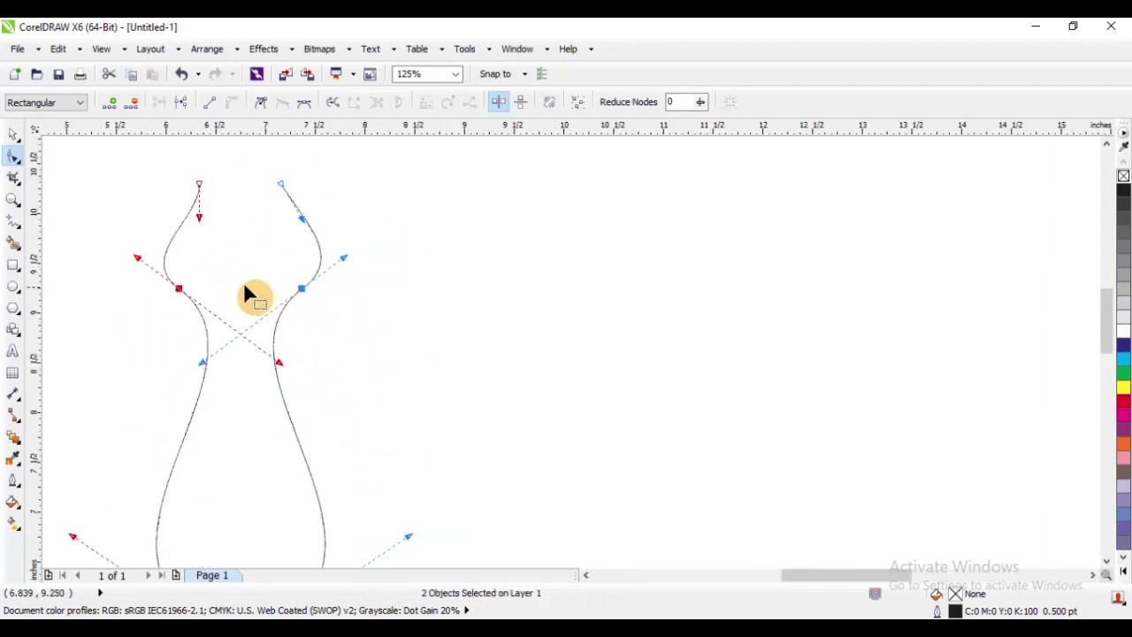
pyautogui.scroll(-2, 245, 296)
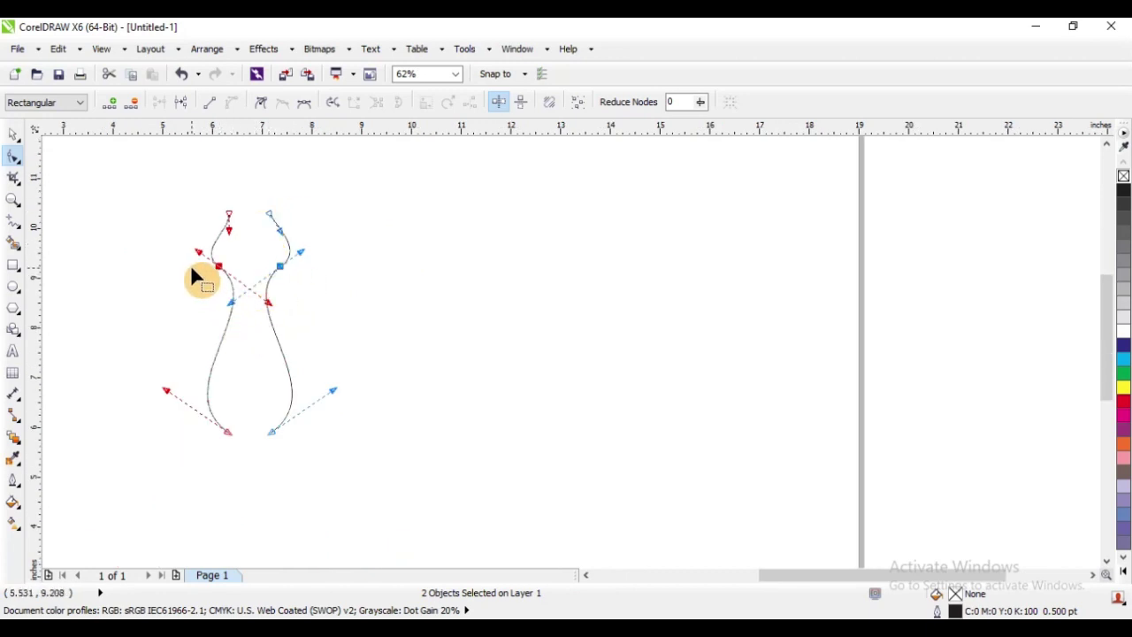
# Weld the two mirrored curves into a single curve object
pyautogui.click(14, 140)
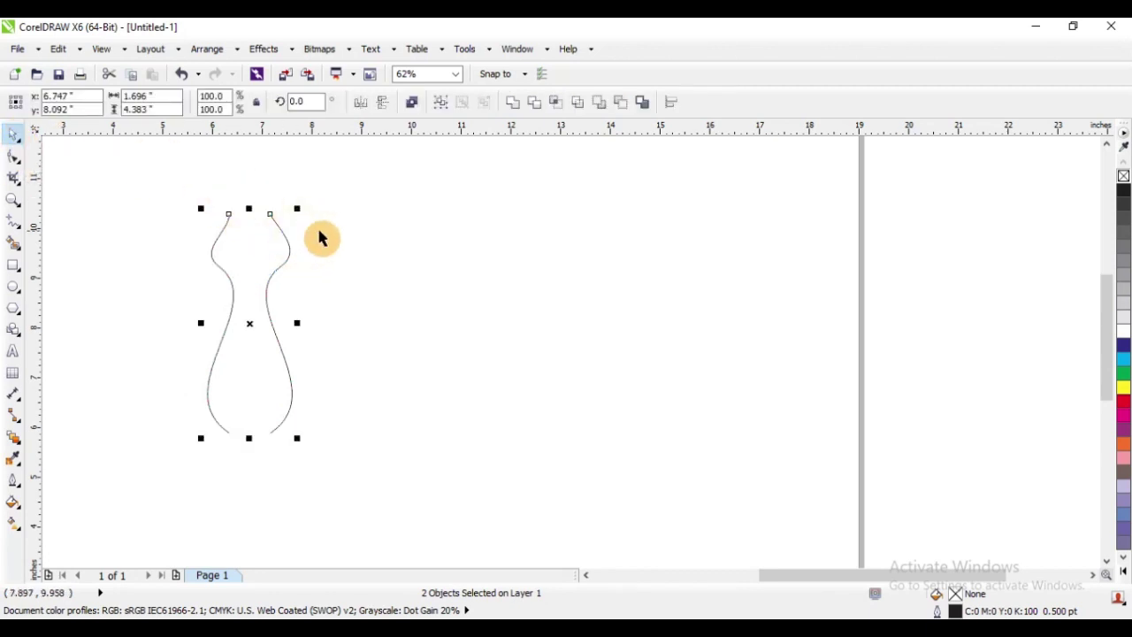
pyautogui.scroll(2, 237, 212)
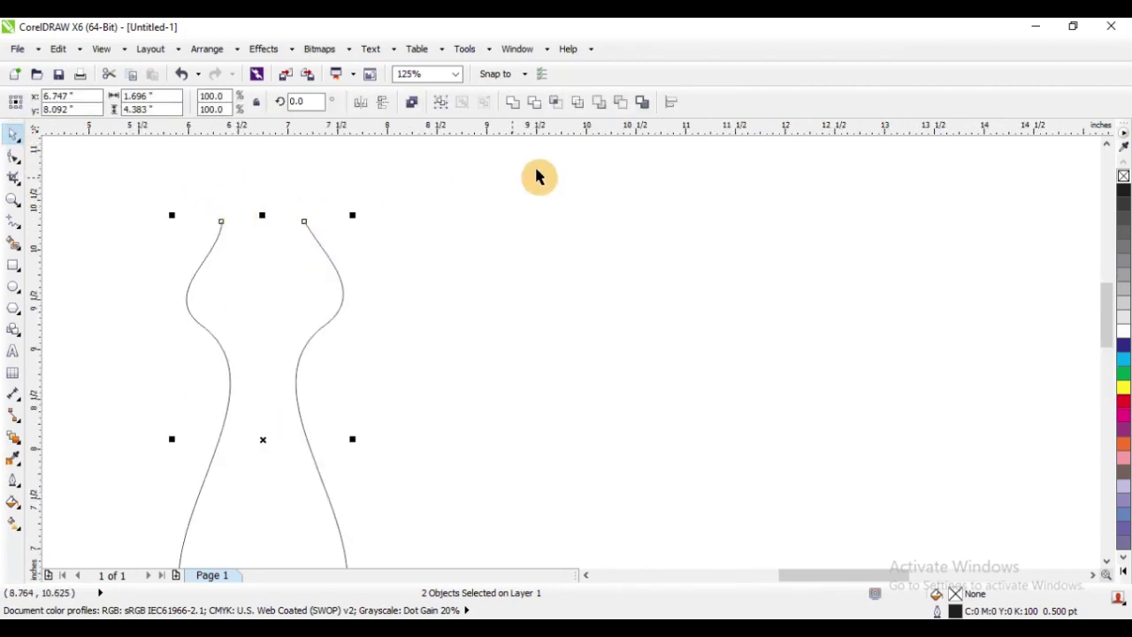
pyautogui.click(514, 106)
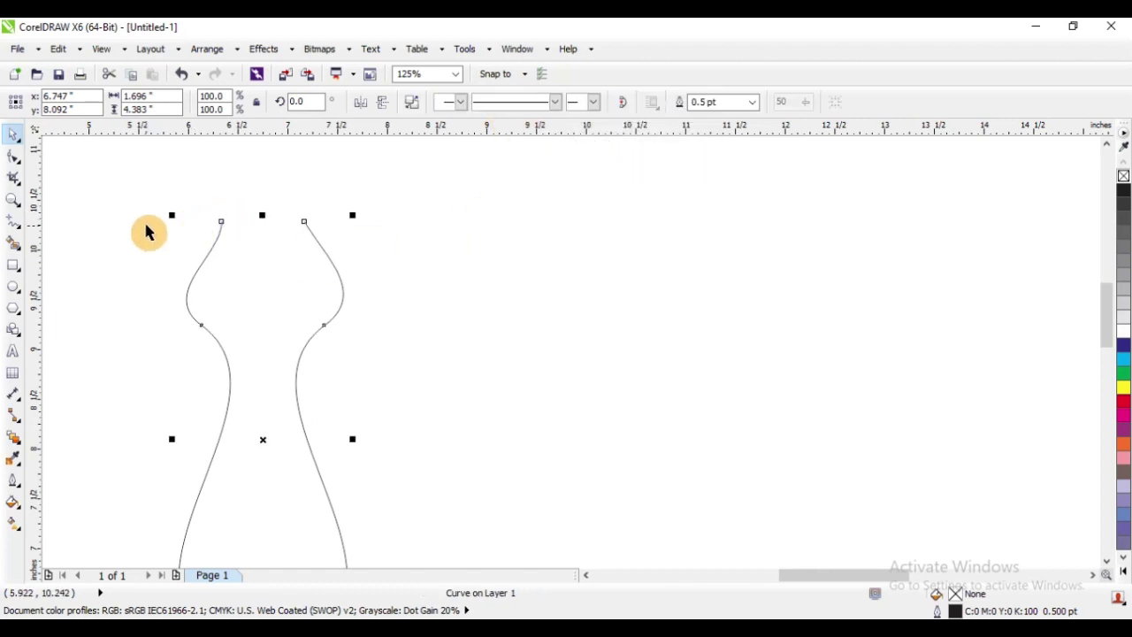
# Try to connect the two top end nodes with Extend Curve to Close and with Close Curve, and undo the closures
pyautogui.click(14, 159)
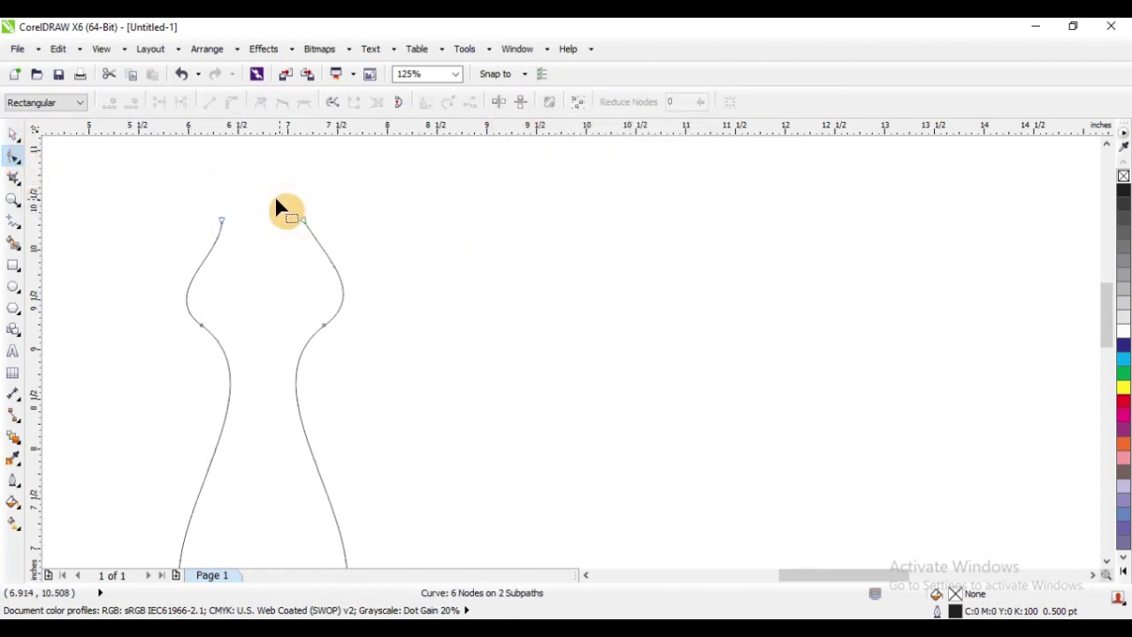
pyautogui.moveTo(126, 174); pyautogui.dragTo(404, 263)
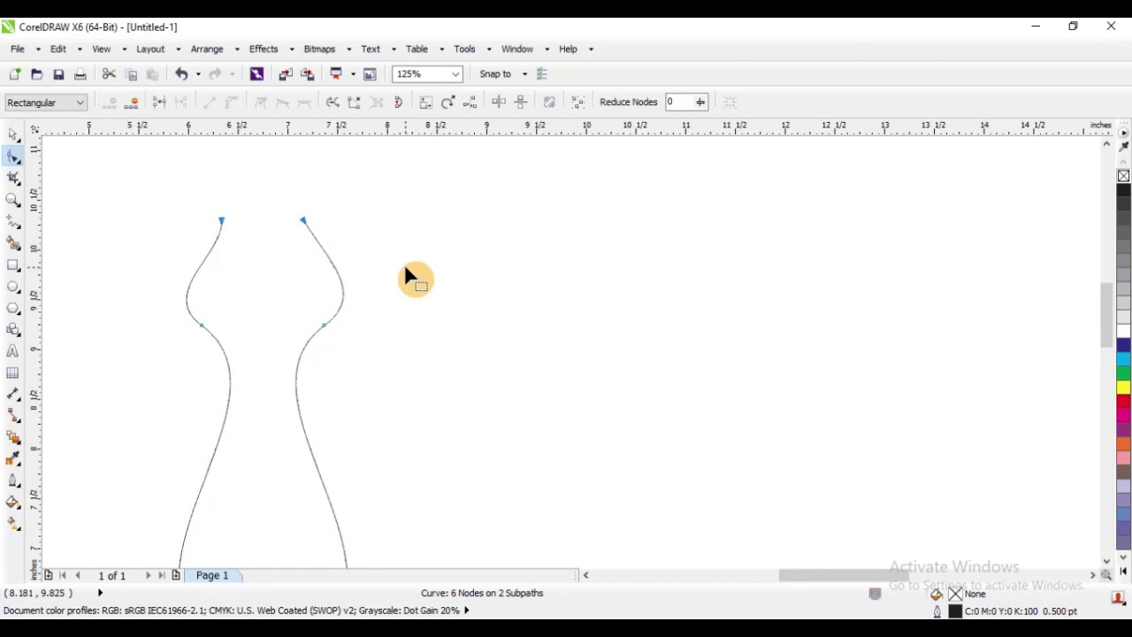
pyautogui.click(353, 102)
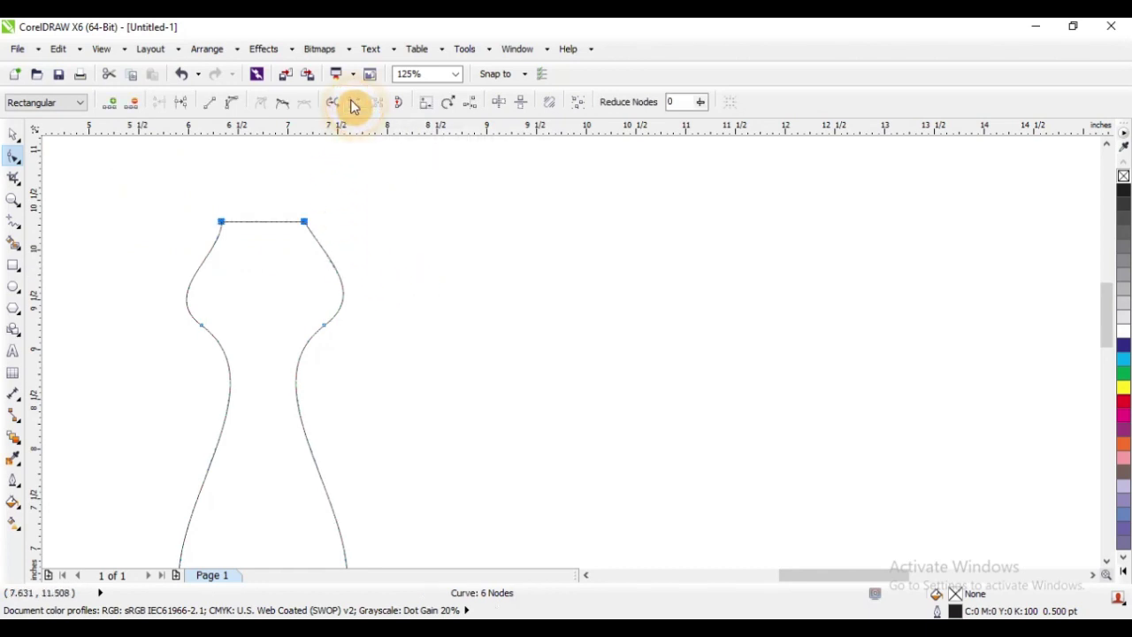
pyautogui.click(401, 105)
pyautogui.click(401, 105)
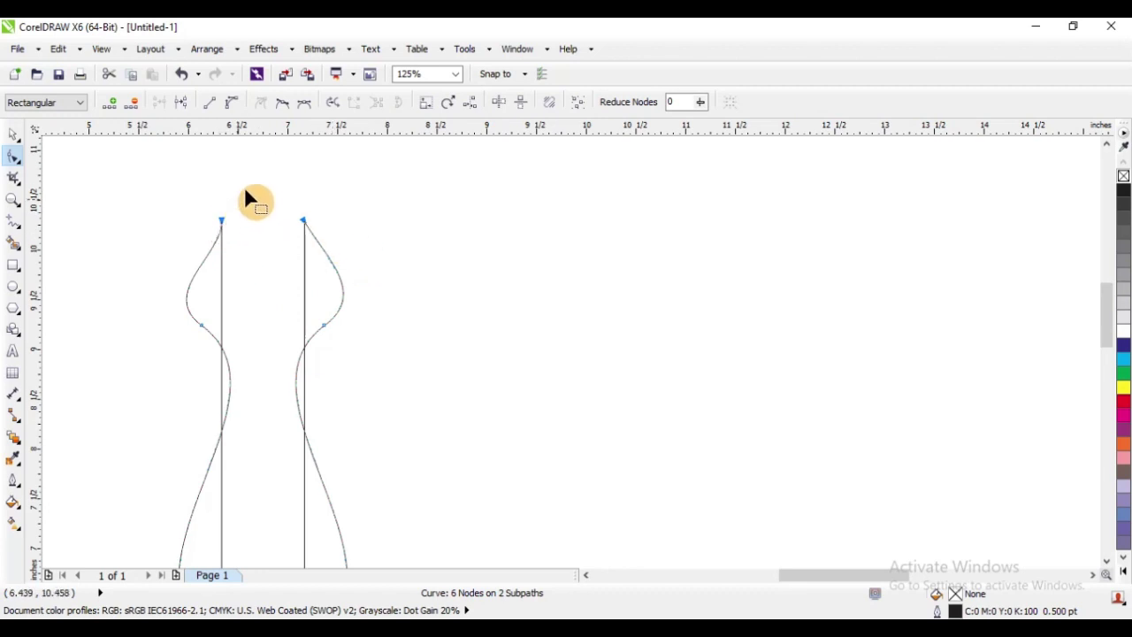
pyautogui.scroll(-1, 249, 179)
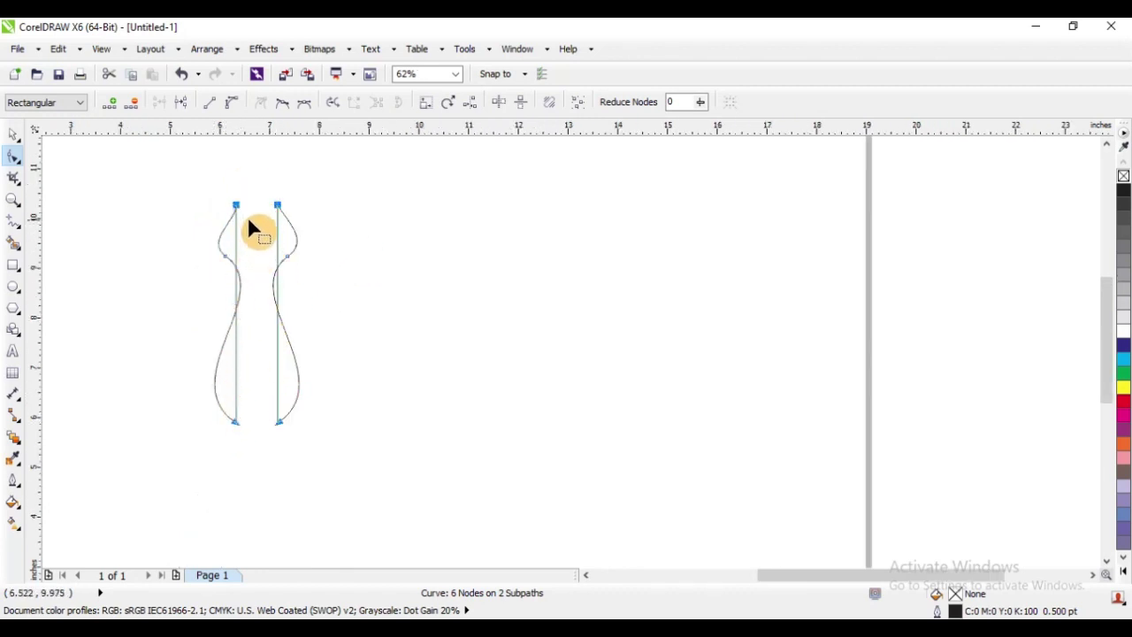
pyautogui.hotkey('ctrl', 'z')
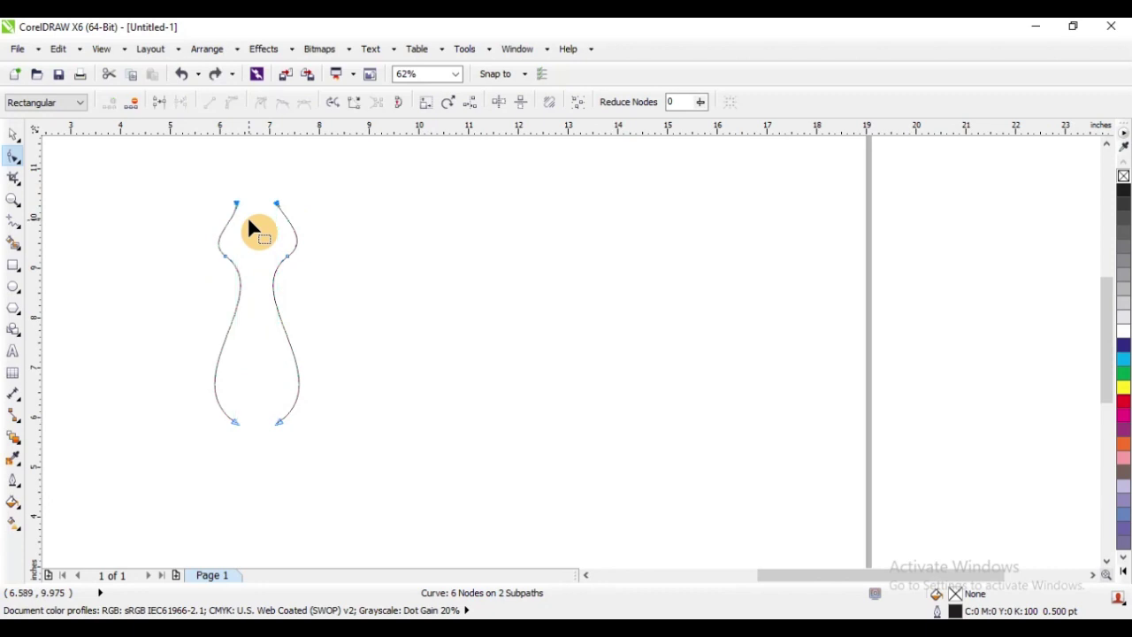
# Join the two top end nodes into one node to form a pointed tip
pyautogui.click(159, 103)
pyautogui.scroll(2, 261, 208)
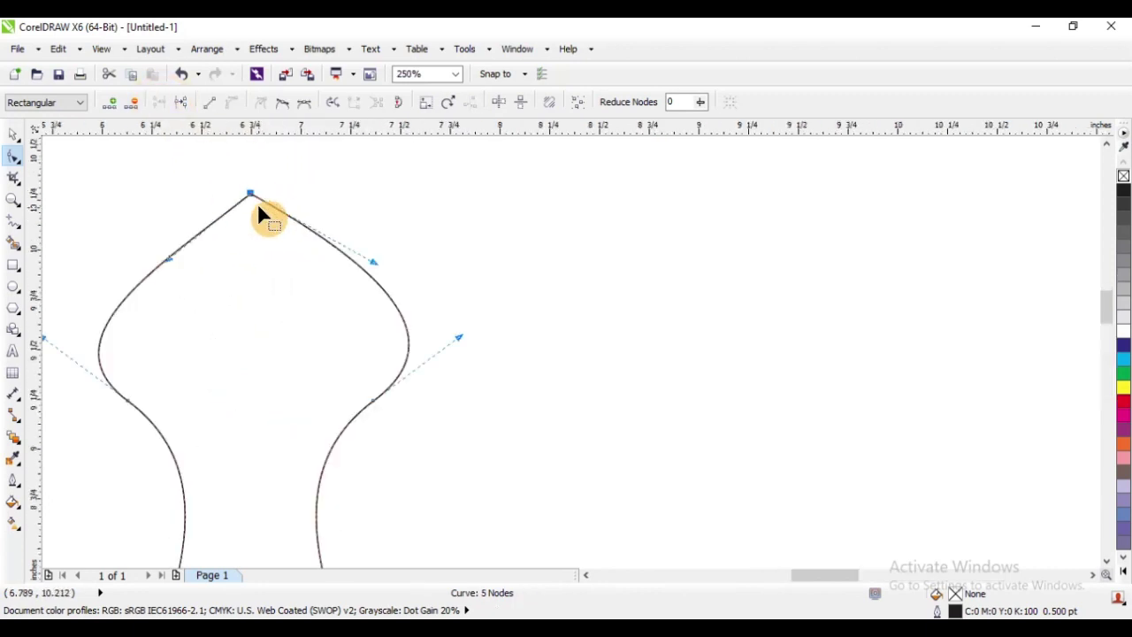
pyautogui.scroll(-2, 239, 190)
# Try to join the two bottom end nodes and fill the closed shape with cyan, and undo the fill and the join
pyautogui.moveTo(168, 389); pyautogui.dragTo(336, 403)
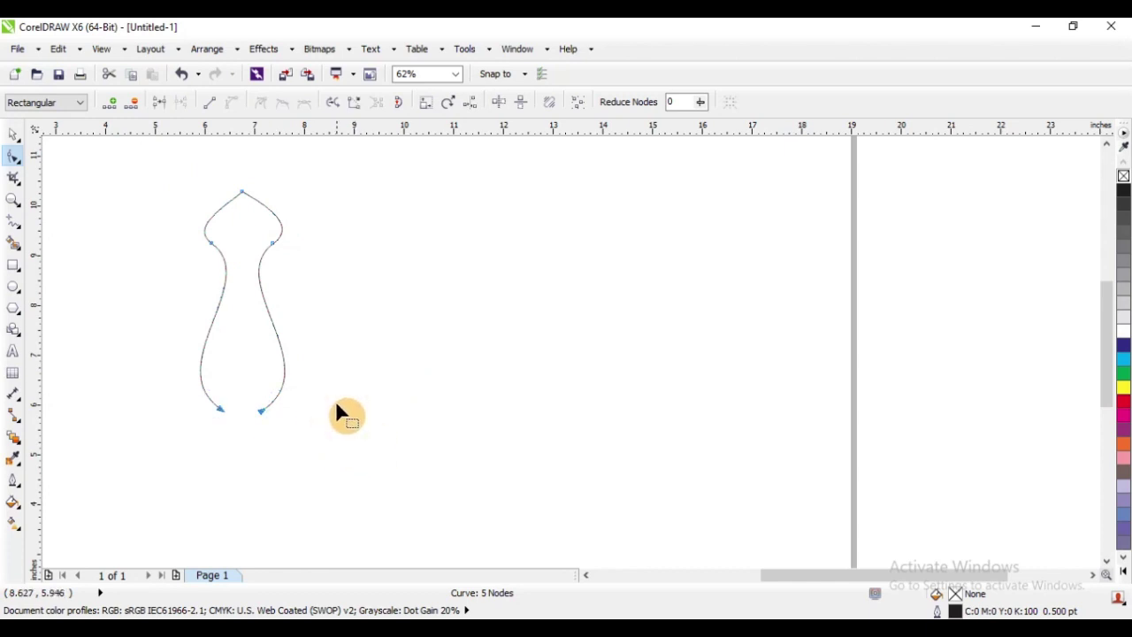
pyautogui.click(159, 102)
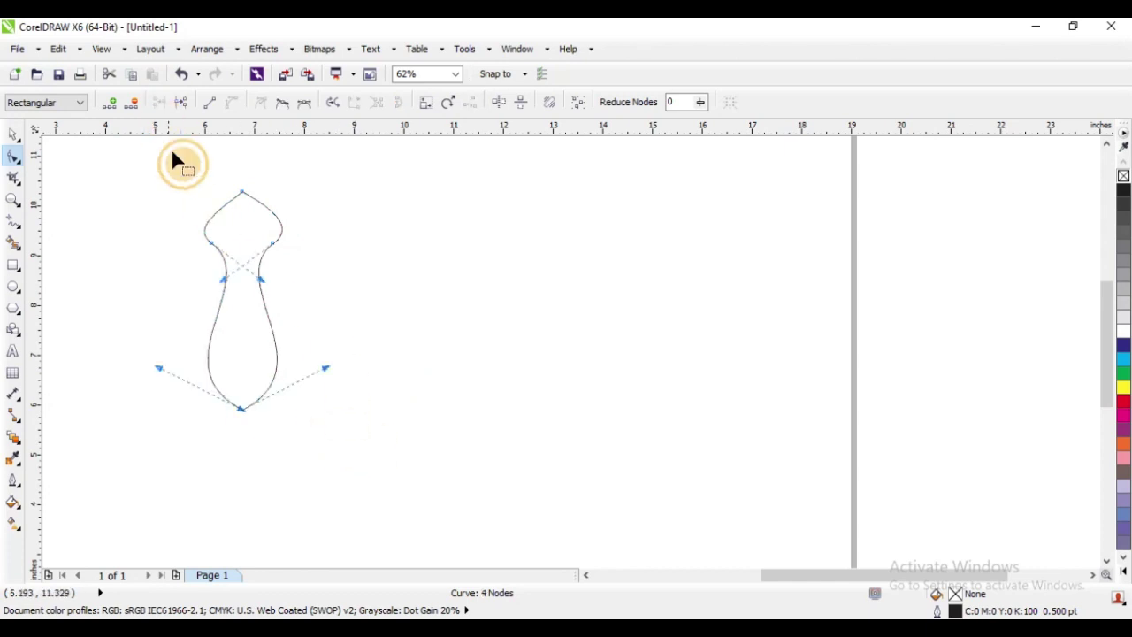
pyautogui.click(1123, 358)
pyautogui.scroll(2, 244, 226)
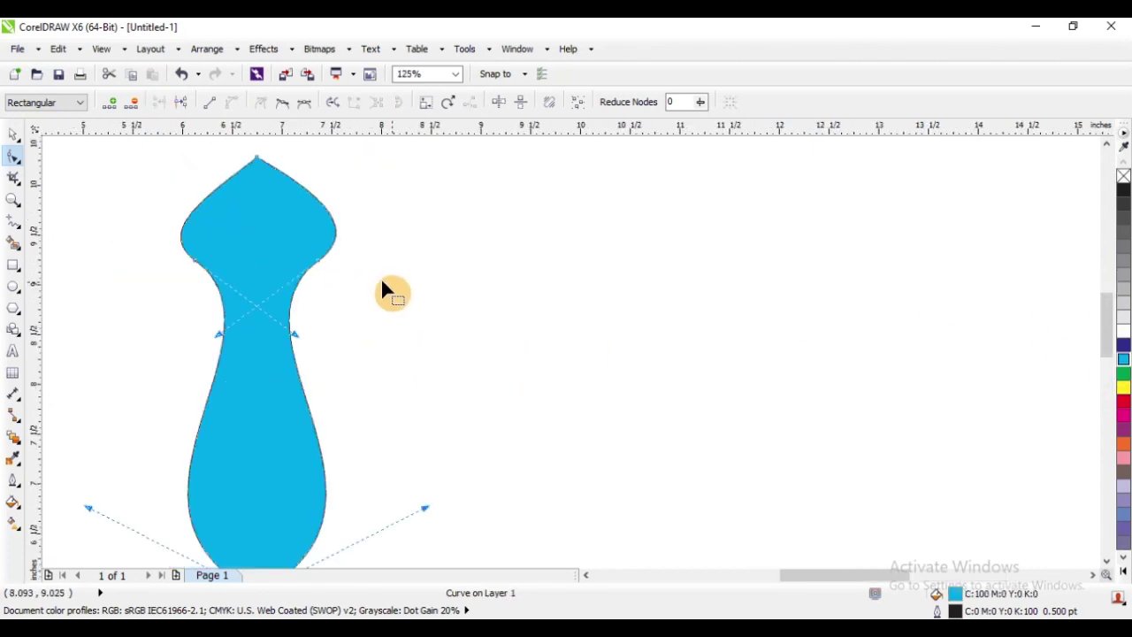
pyautogui.scroll(-2, 250, 279)
pyautogui.hotkey('ctrl', 'z')
pyautogui.hotkey('ctrl', 'z')
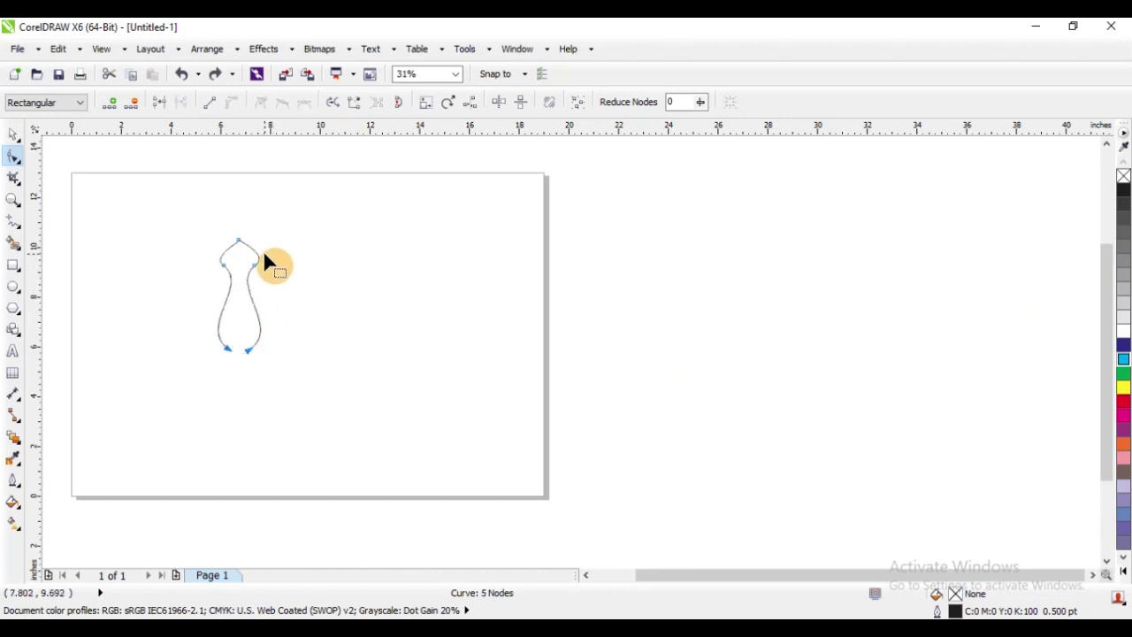
# Undo the vase shaping back to two straight vertical lines and select both of them for node editing
pyautogui.hotkey('ctrl', 'z')
pyautogui.hotkey('ctrl', 'z')
pyautogui.hotkey('ctrl', 'z')
pyautogui.hotkey('ctrl', 'z')
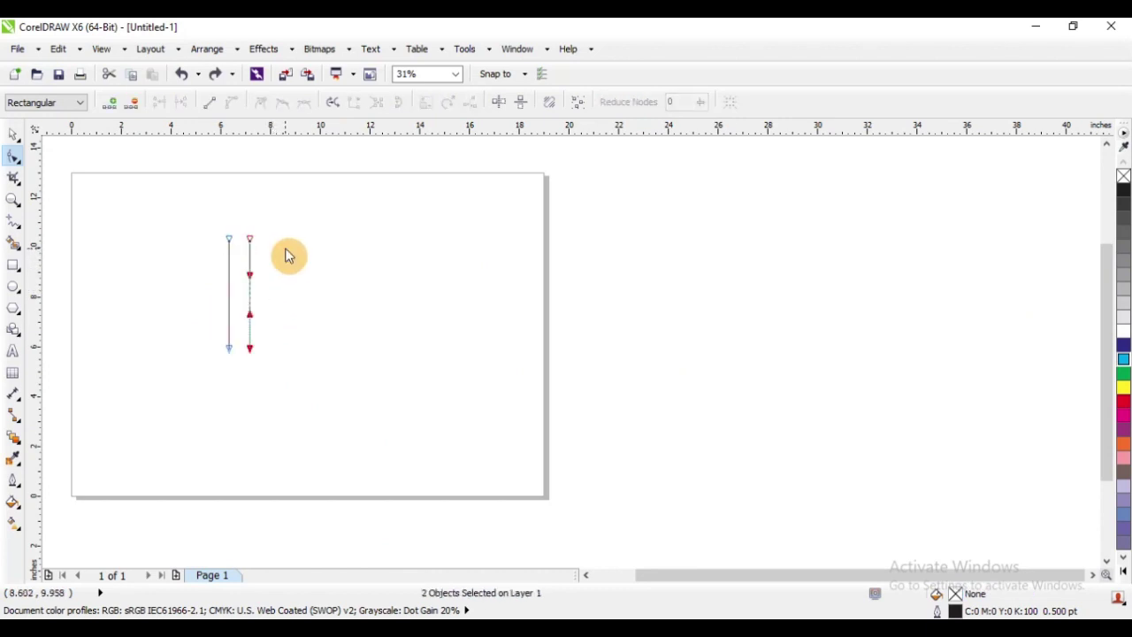
pyautogui.click(13, 133)
pyautogui.moveTo(174, 209); pyautogui.dragTo(353, 412)
pyautogui.click(13, 156)
pyautogui.scroll(1, 275, 272)
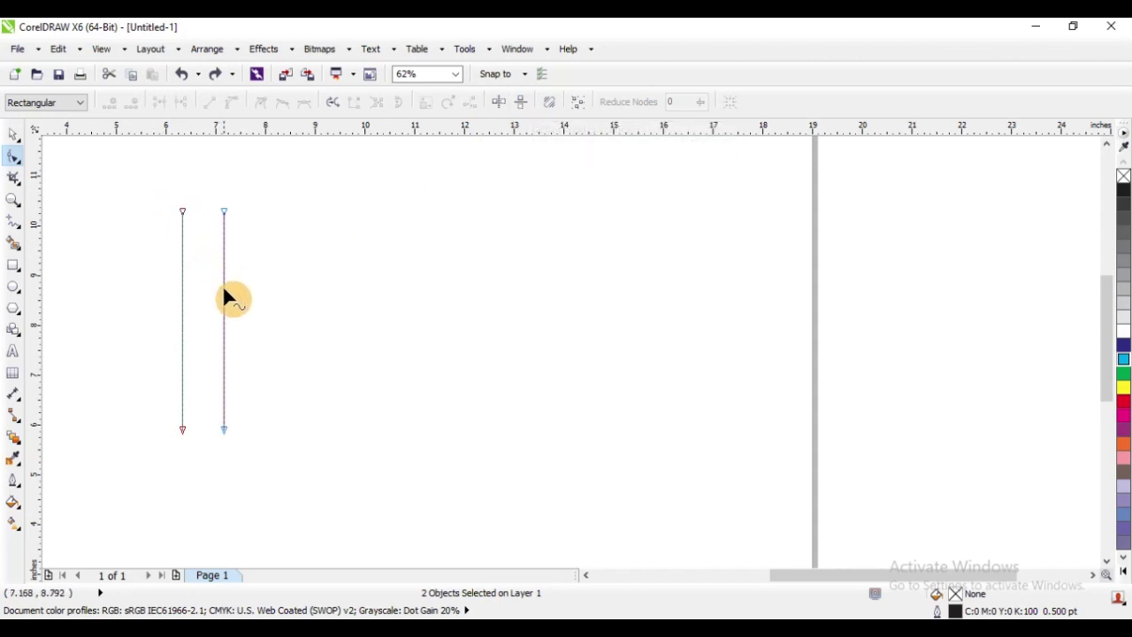
# Turn on Reflect Nodes Vertically for all nodes of both lines and move them by the second line's top node
pyautogui.moveTo(133, 183); pyautogui.dragTo(269, 421)
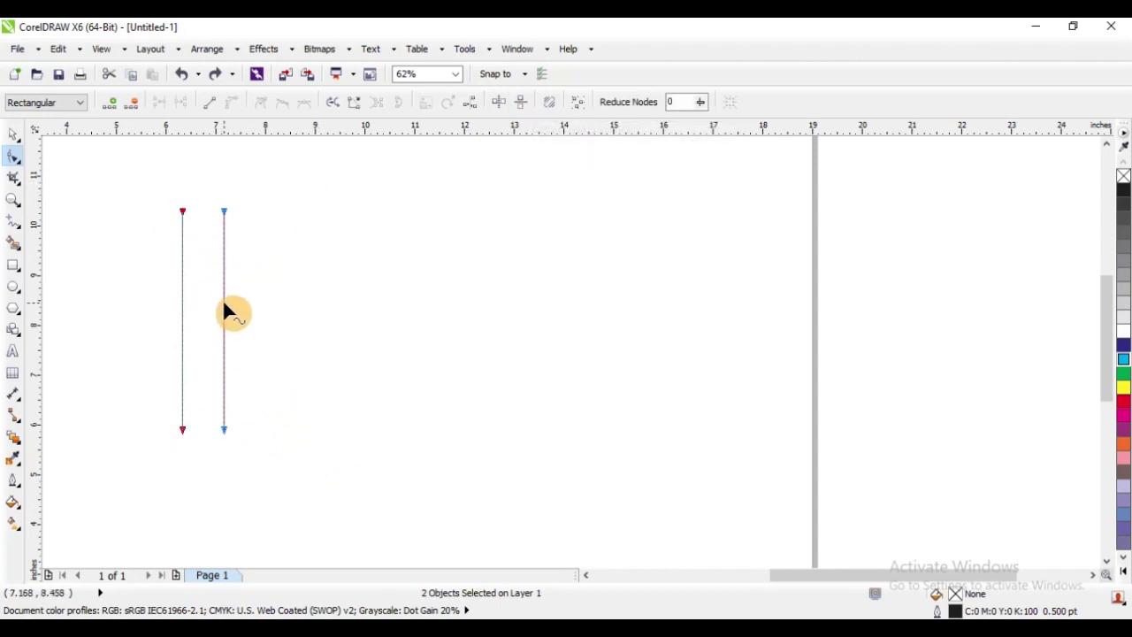
pyautogui.click(521, 102)
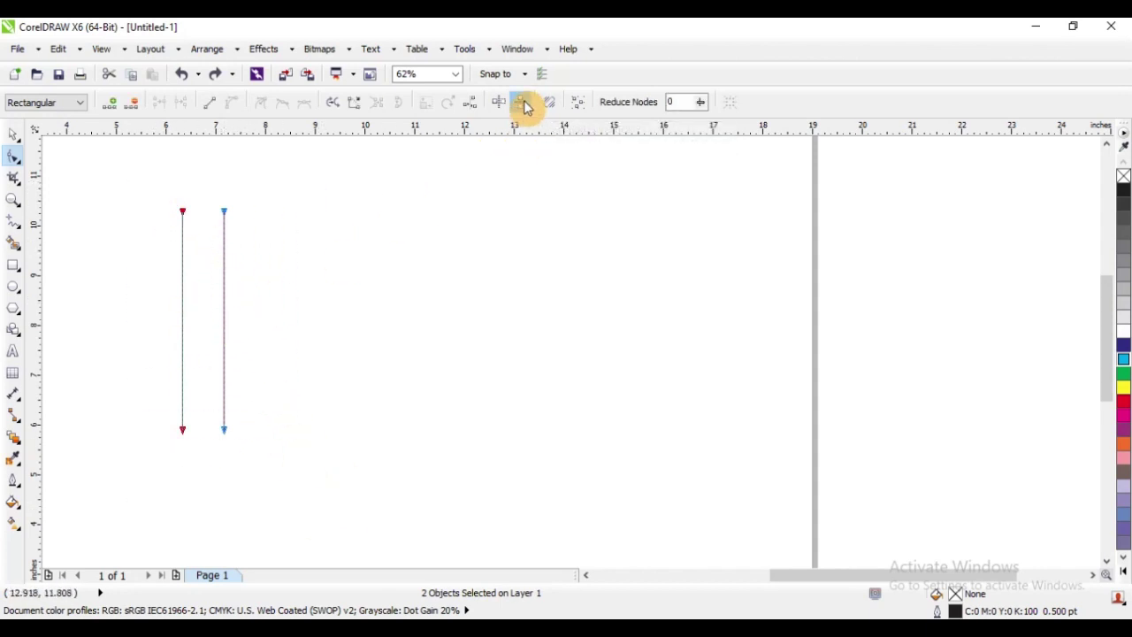
pyautogui.rightClick(223, 302)
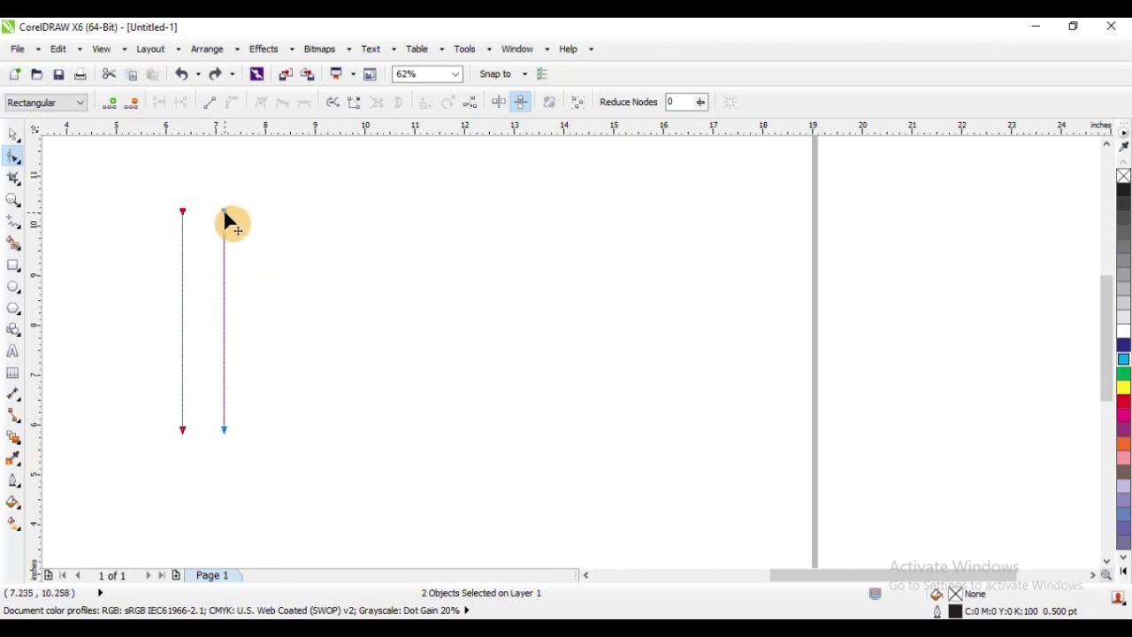
pyautogui.moveTo(226, 215); pyautogui.dragTo(426, 193)
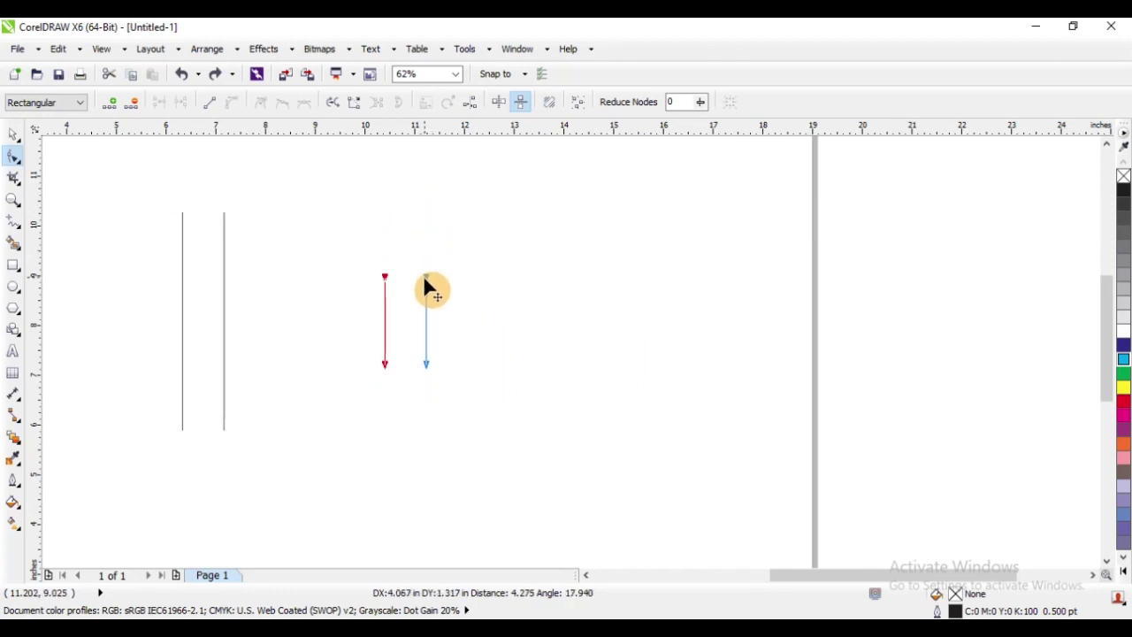
pyautogui.moveTo(423, 288); pyautogui.dragTo(538, 336)
# Try bending the second line with its curve handle under vertical reflection, and undo the bends and the node moves
pyautogui.scroll(2, 530, 338)
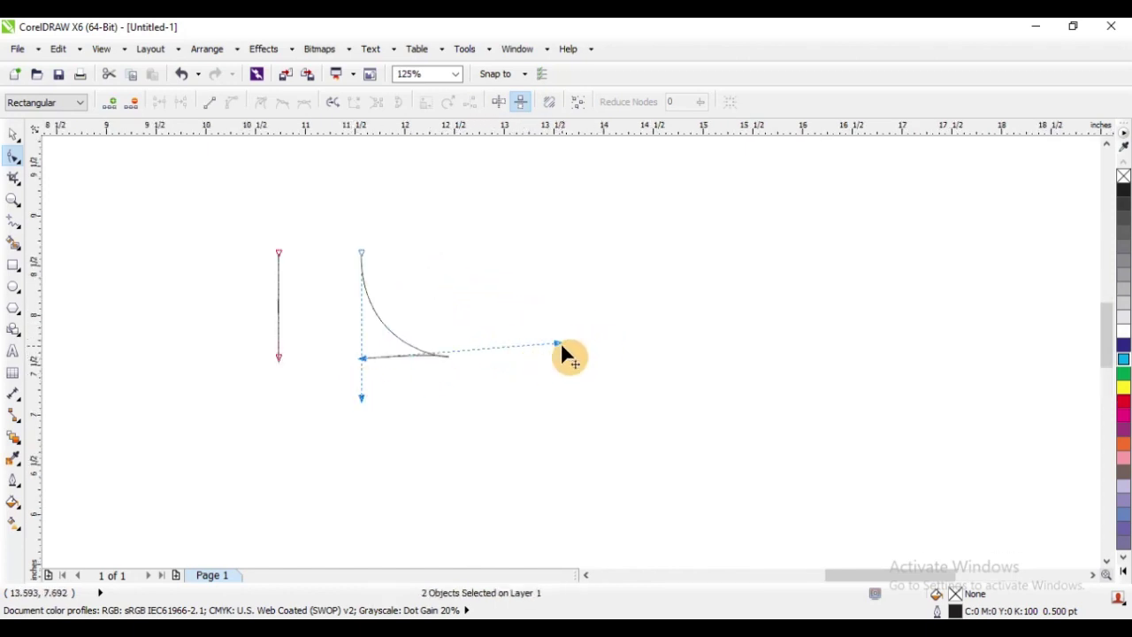
pyautogui.moveTo(554, 340); pyautogui.dragTo(439, 228)
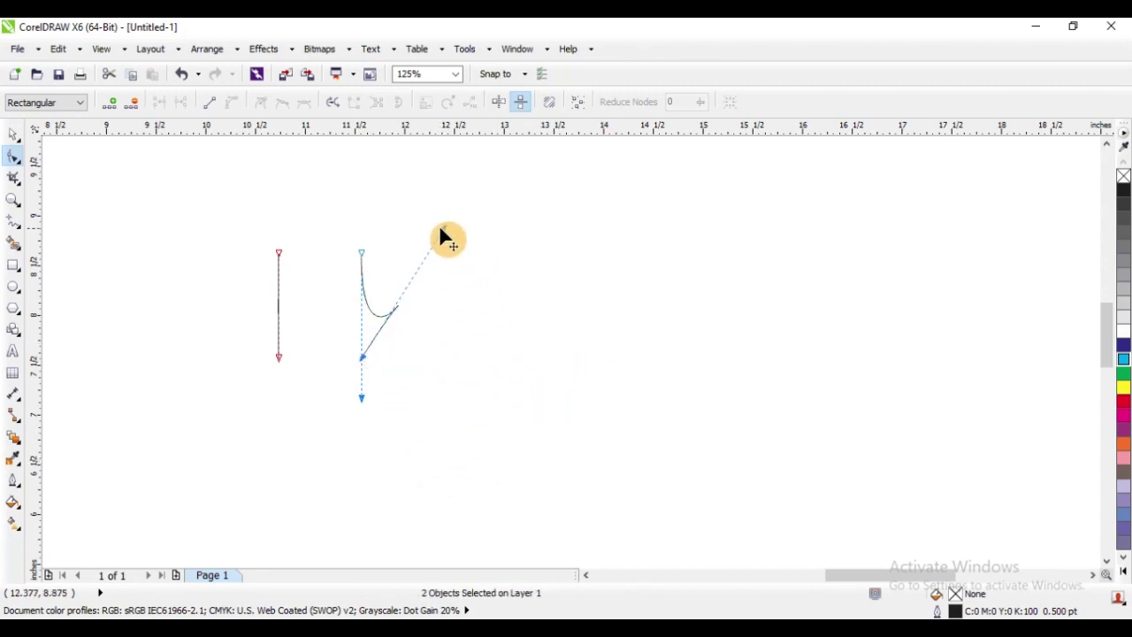
pyautogui.hotkey('ctrl', 'z')
pyautogui.hotkey('ctrl', 'z')
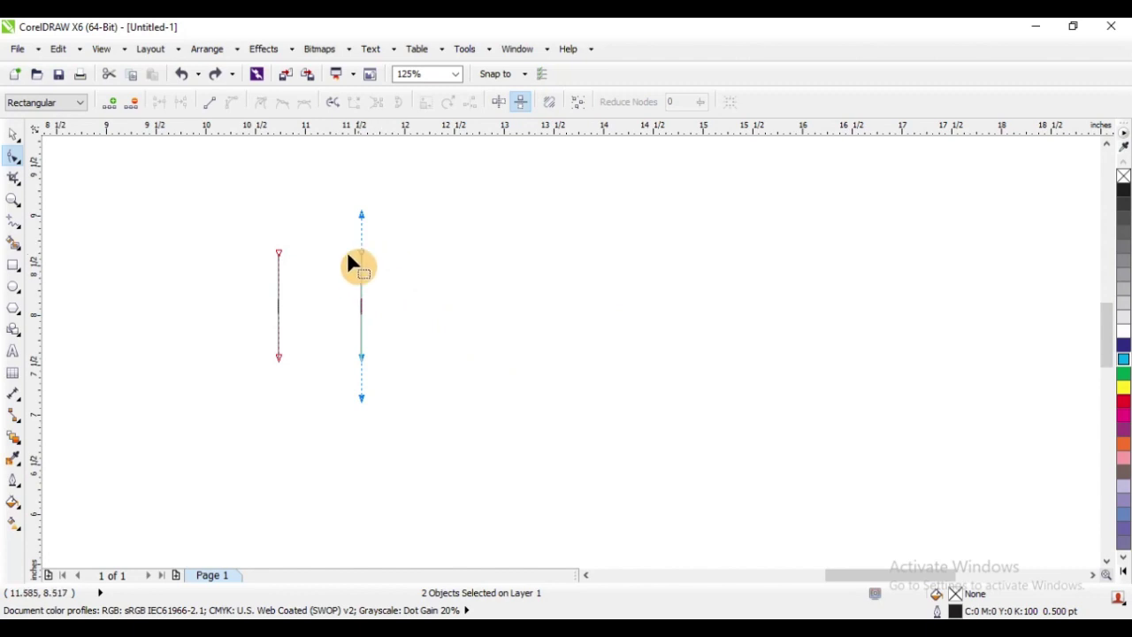
pyautogui.moveTo(318, 220); pyautogui.dragTo(442, 323)
pyautogui.moveTo(359, 251); pyautogui.dragTo(412, 298)
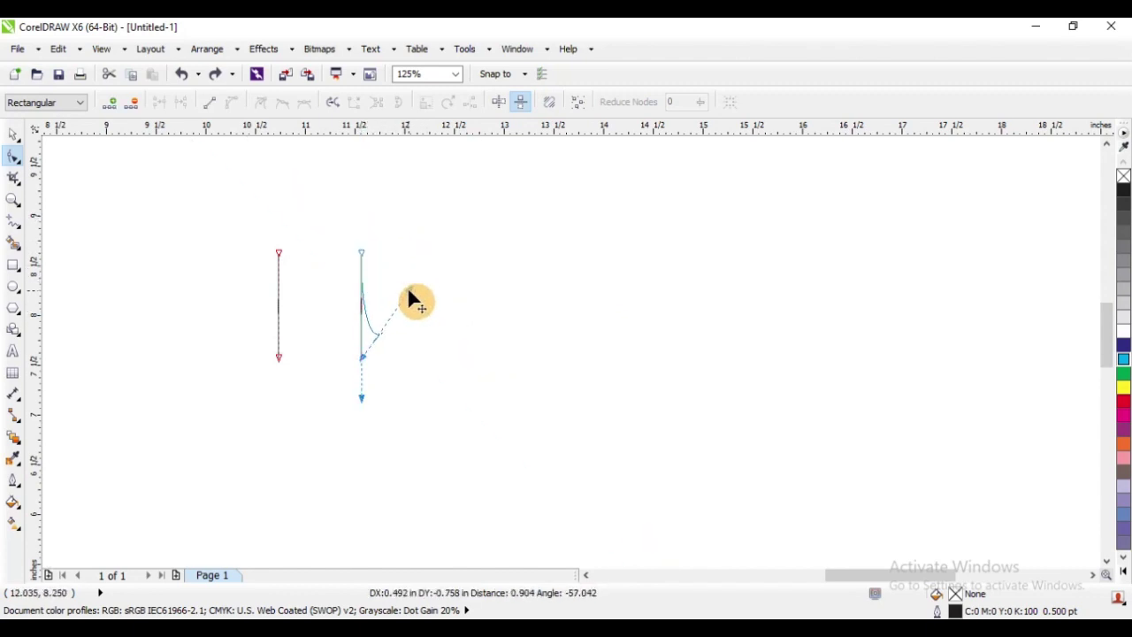
pyautogui.hotkey('ctrl', 'z')
pyautogui.hotkey('ctrl', 'z')
pyautogui.hotkey('ctrl', 'z')
pyautogui.hotkey('ctrl', 'z')
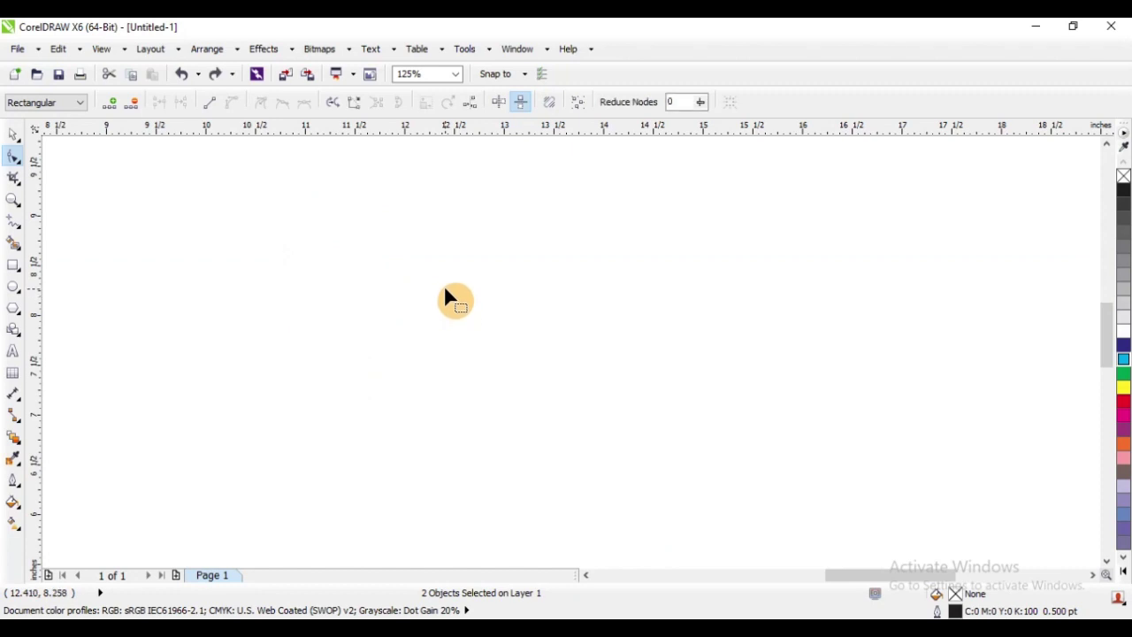
# Shorten both vertical lines to about 2.85 in by moving all their nodes in vertical reflection, and turn that reflection off
pyautogui.scroll(-2, 355, 267)
pyautogui.scroll(1, 214, 233)
pyautogui.moveTo(185, 185); pyautogui.dragTo(352, 461)
pyautogui.moveTo(282, 212); pyautogui.dragTo(320, 253)
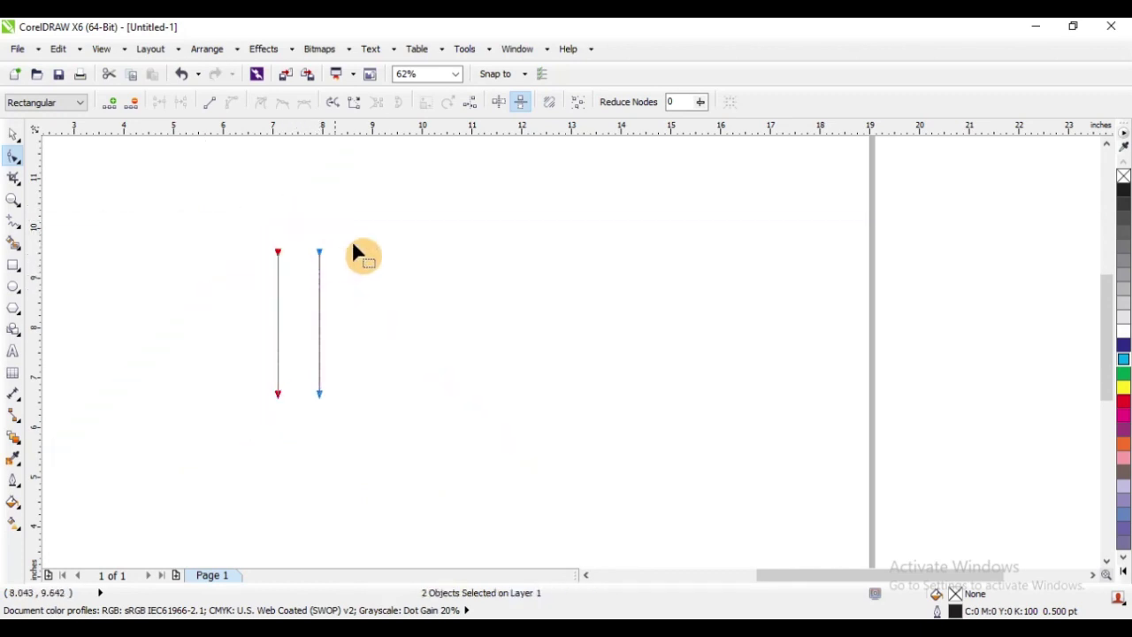
pyautogui.click(522, 102)
# Rotate the two lines together to 270° so that they lie horizontally
pyautogui.click(13, 137)
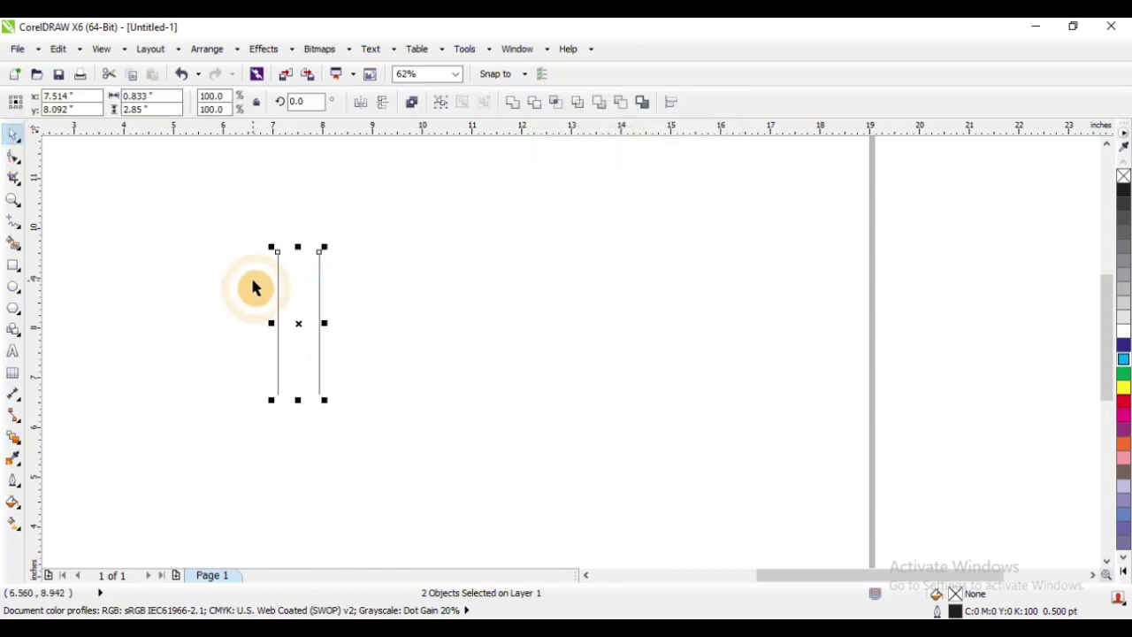
pyautogui.click(318, 285)
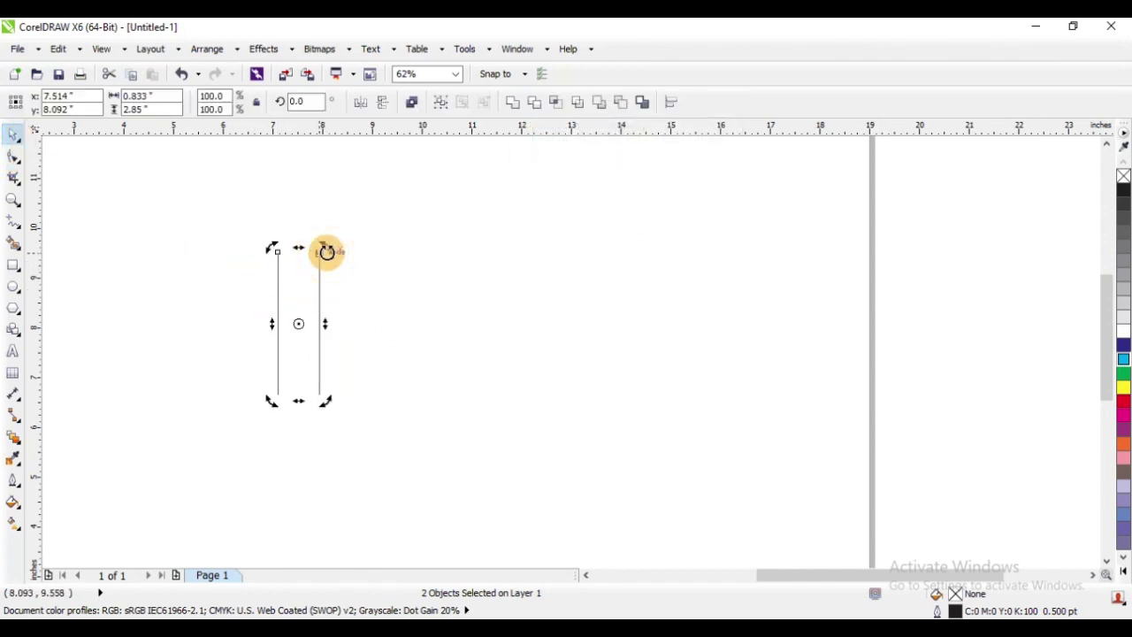
pyautogui.moveTo(324, 250); pyautogui.dragTo(372, 358)
pyautogui.click(286, 285)
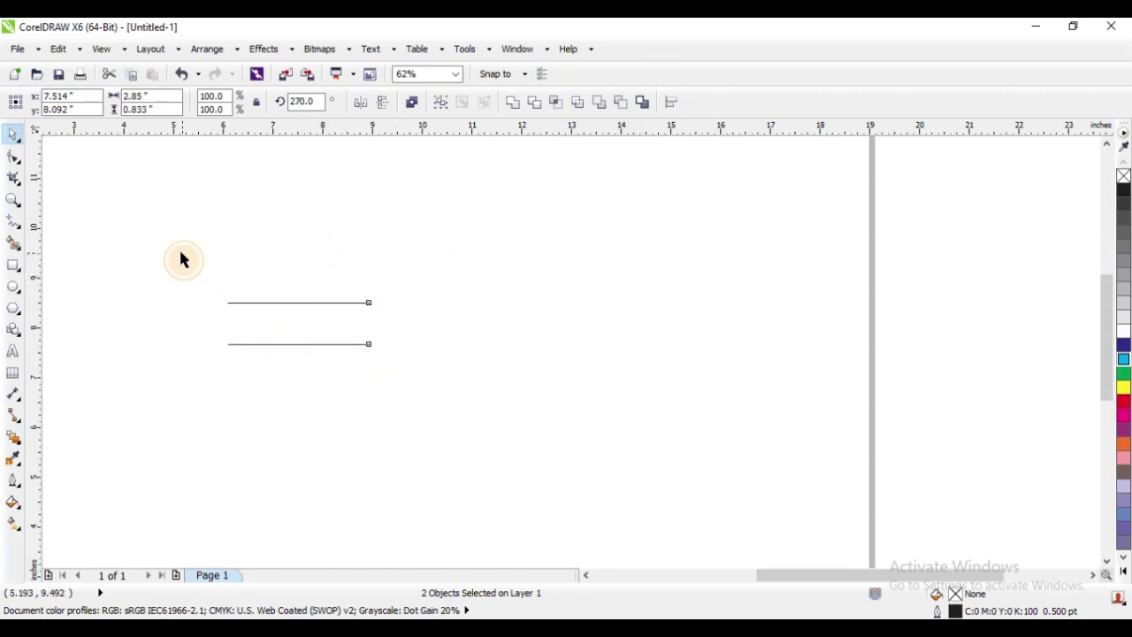
# Turn on Reflect Nodes Vertically for the two horizontal lines and select all their nodes
pyautogui.moveTo(182, 257); pyautogui.dragTo(520, 451)
pyautogui.click(12, 156)
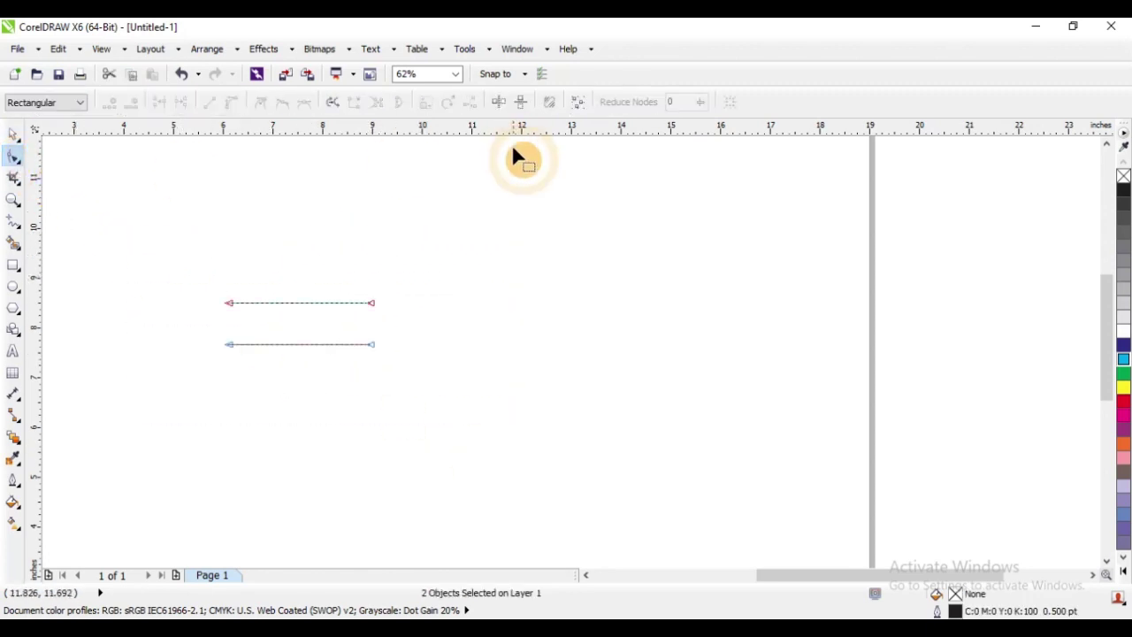
pyautogui.click(522, 104)
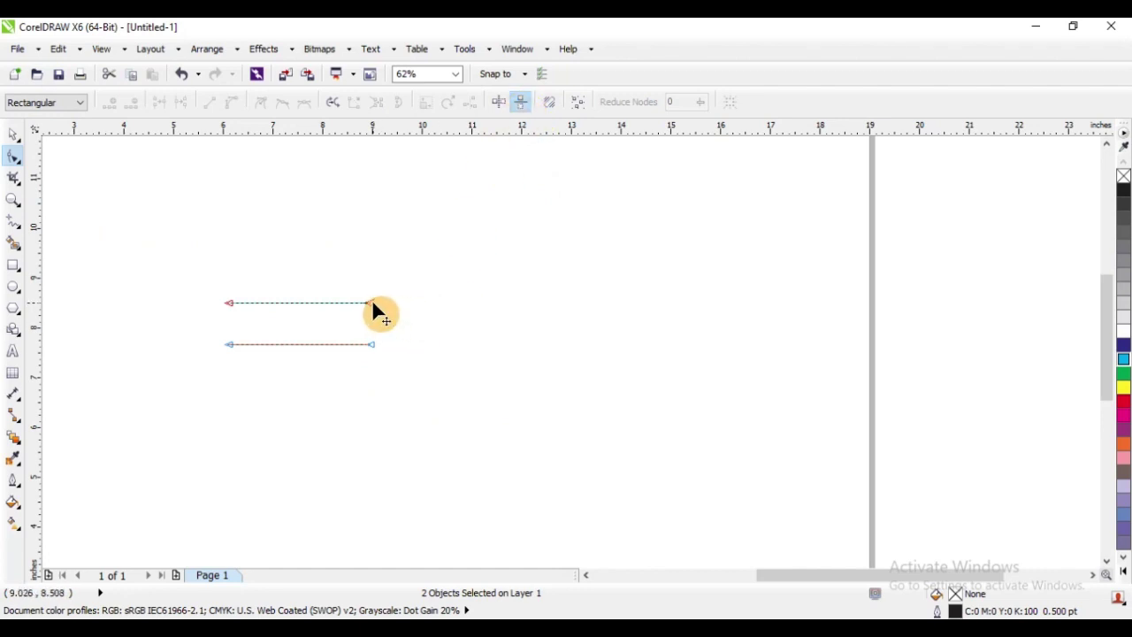
pyautogui.moveTo(372, 303)
pyautogui.mouseDown()
pyautogui.moveTo(375, 252)
pyautogui.moveTo(375, 303)
pyautogui.mouseUp()
pyautogui.moveTo(199, 301); pyautogui.dragTo(334, 347)
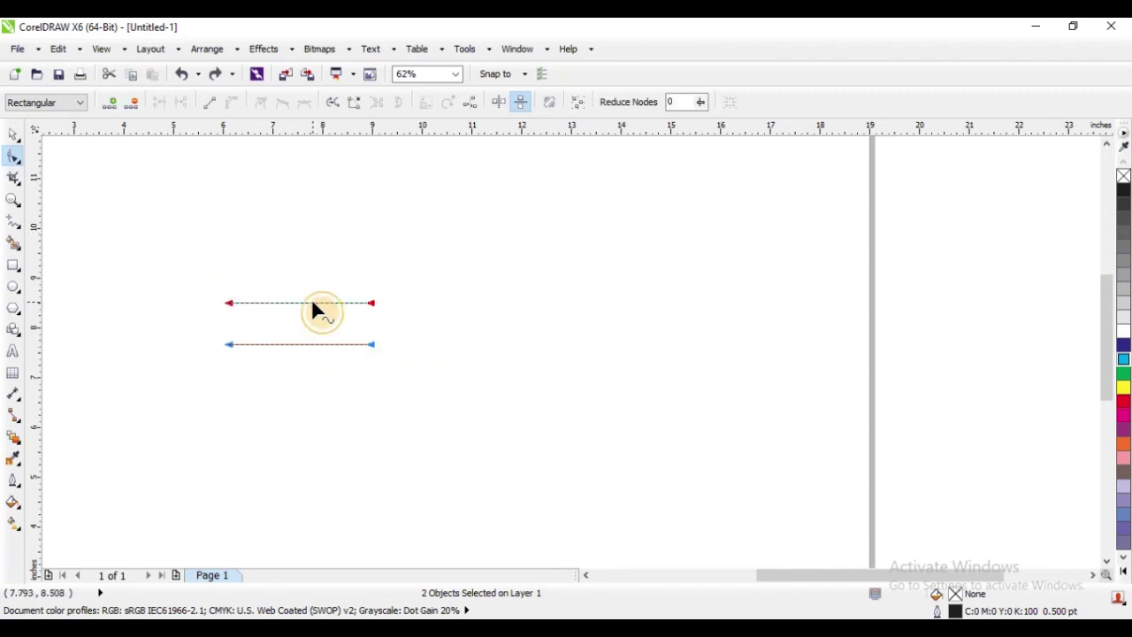
pyautogui.rightClick(314, 310)
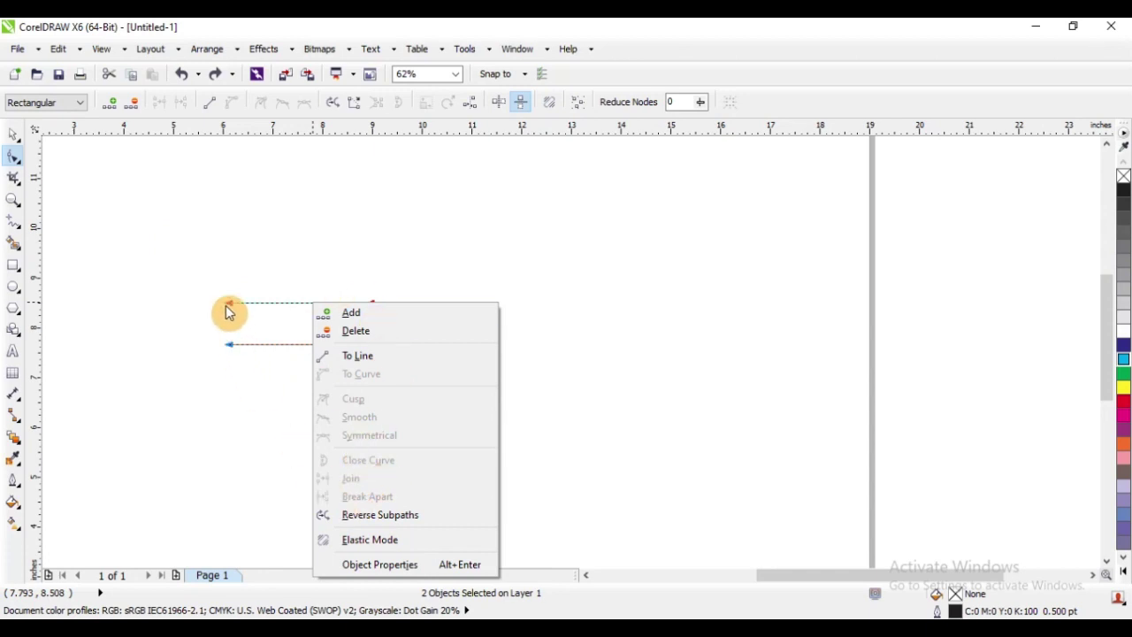
pyautogui.click(192, 271)
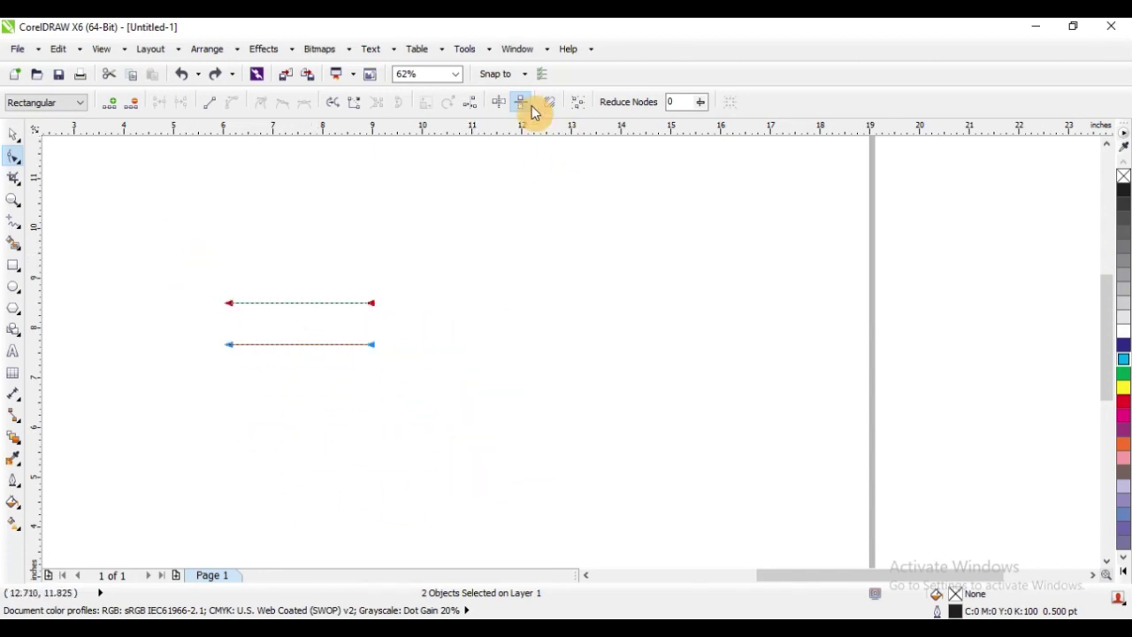
# Move both horizontal lines by their nodes without reflection, and spread them apart with Reflect Nodes Vertically turned on
pyautogui.moveTo(371, 303); pyautogui.dragTo(313, 208)
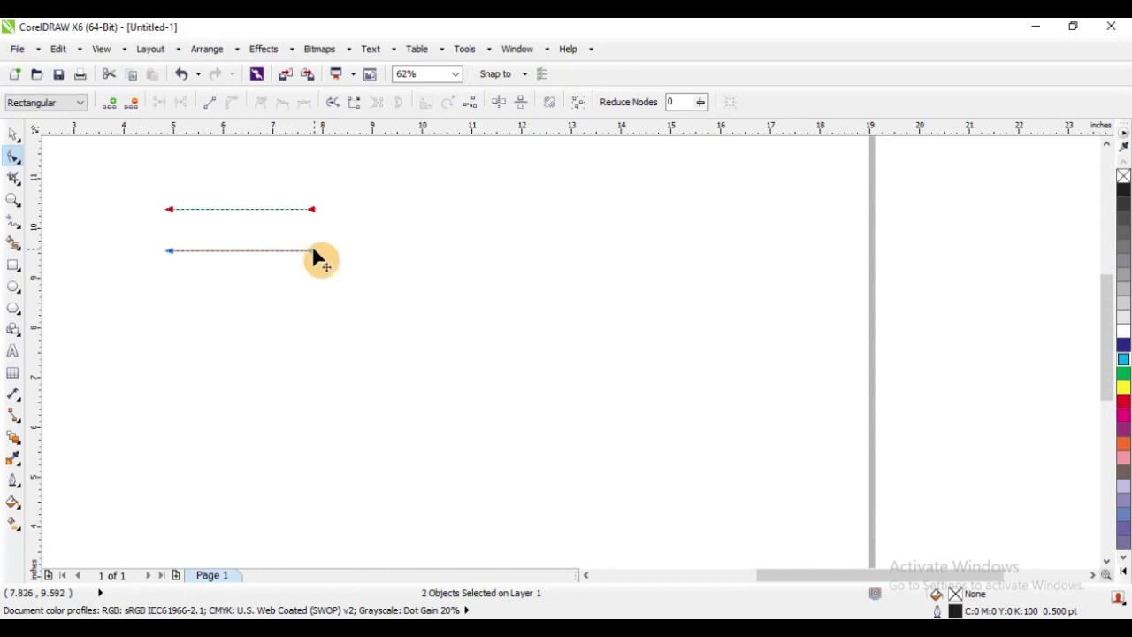
pyautogui.moveTo(315, 251); pyautogui.dragTo(509, 356)
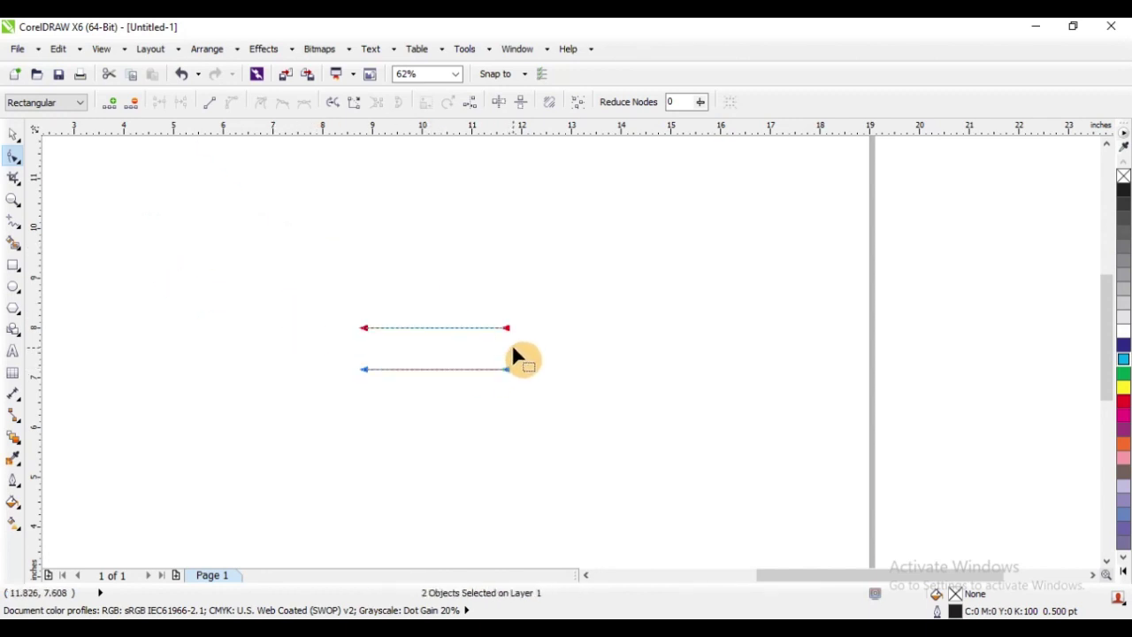
pyautogui.click(520, 101)
pyautogui.moveTo(507, 368); pyautogui.dragTo(482, 268)
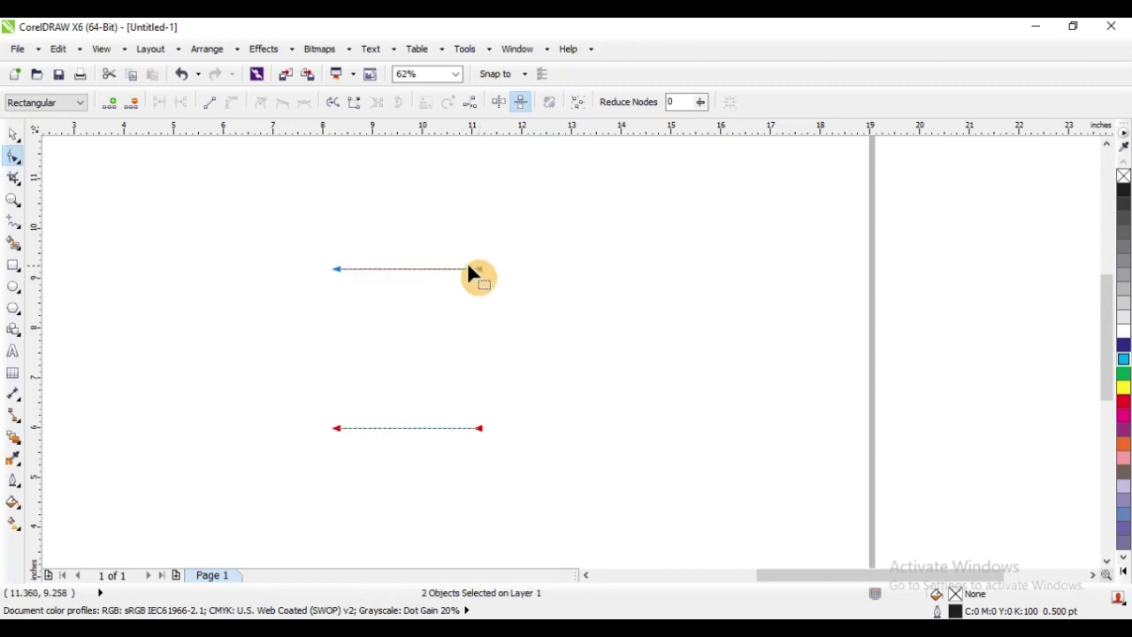
# Delete the two horizontal lines by selecting all their nodes
pyautogui.moveTo(224, 204); pyautogui.dragTo(585, 460)
pyautogui.press('Delete')
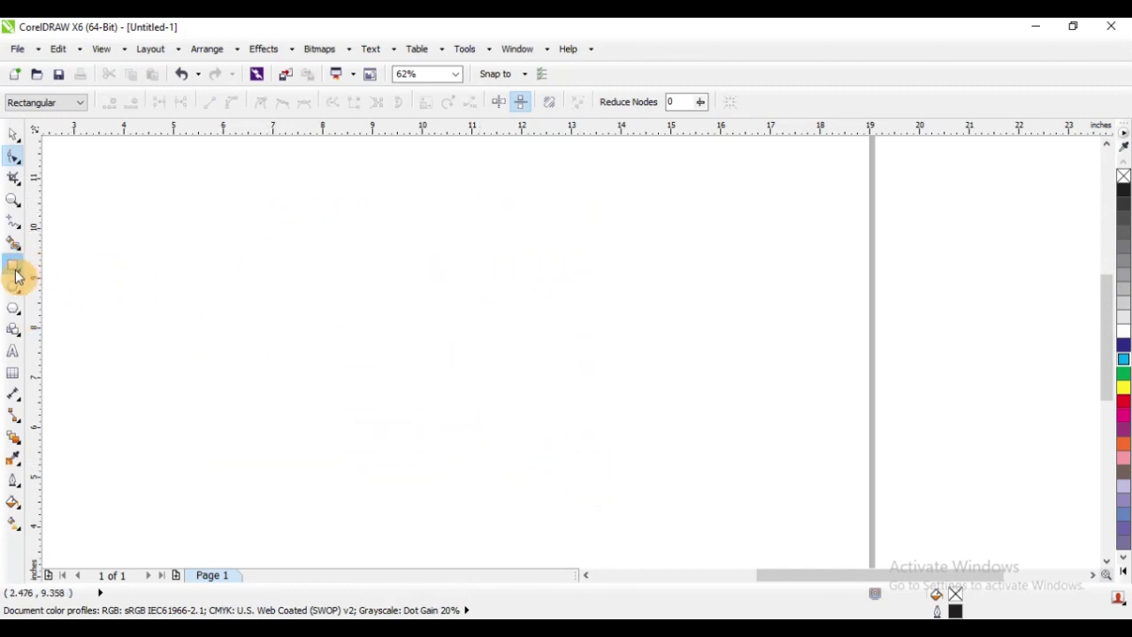
# Draw a rectangle about 4.4 by 2.1 in and convert it to curves for node editing
pyautogui.click(14, 265)
pyautogui.moveTo(281, 255); pyautogui.dragTo(501, 359)
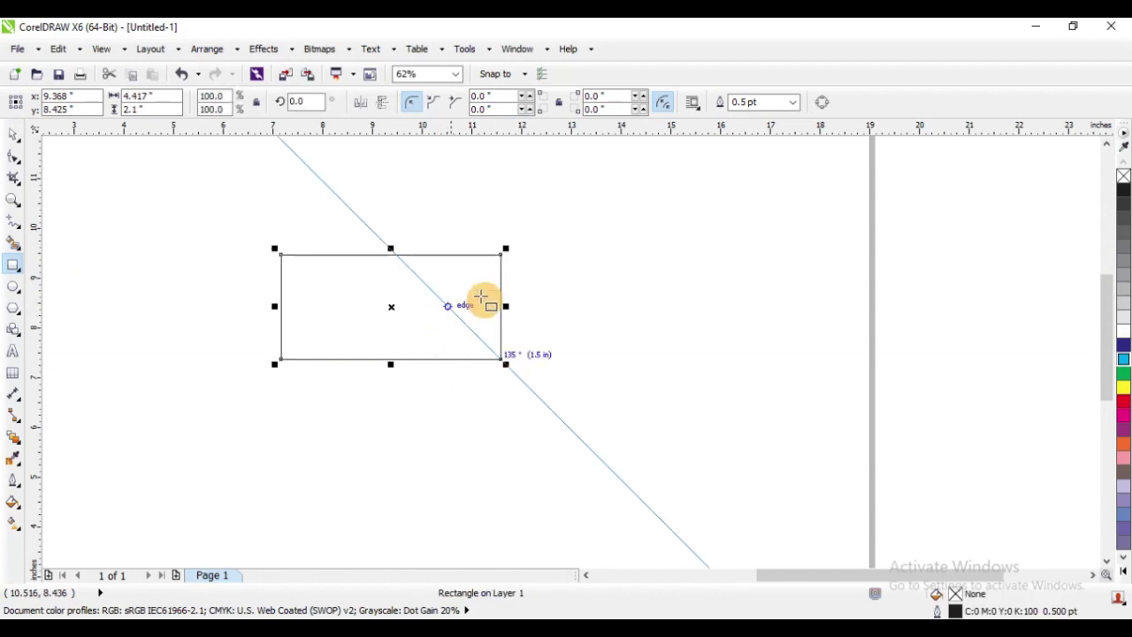
pyautogui.click(822, 102)
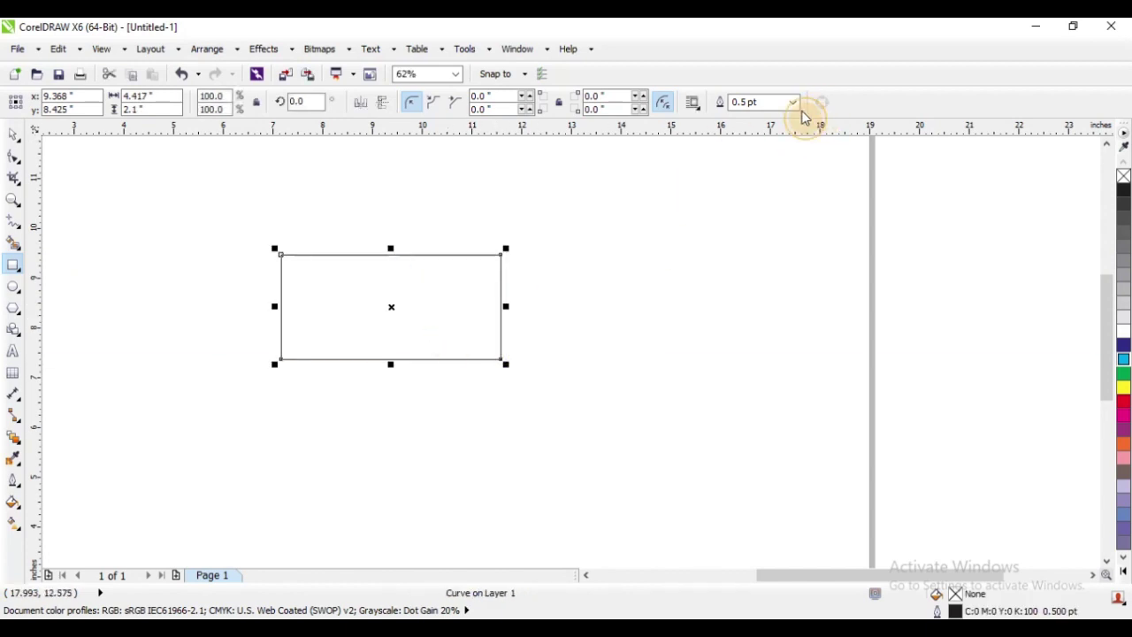
pyautogui.click(13, 155)
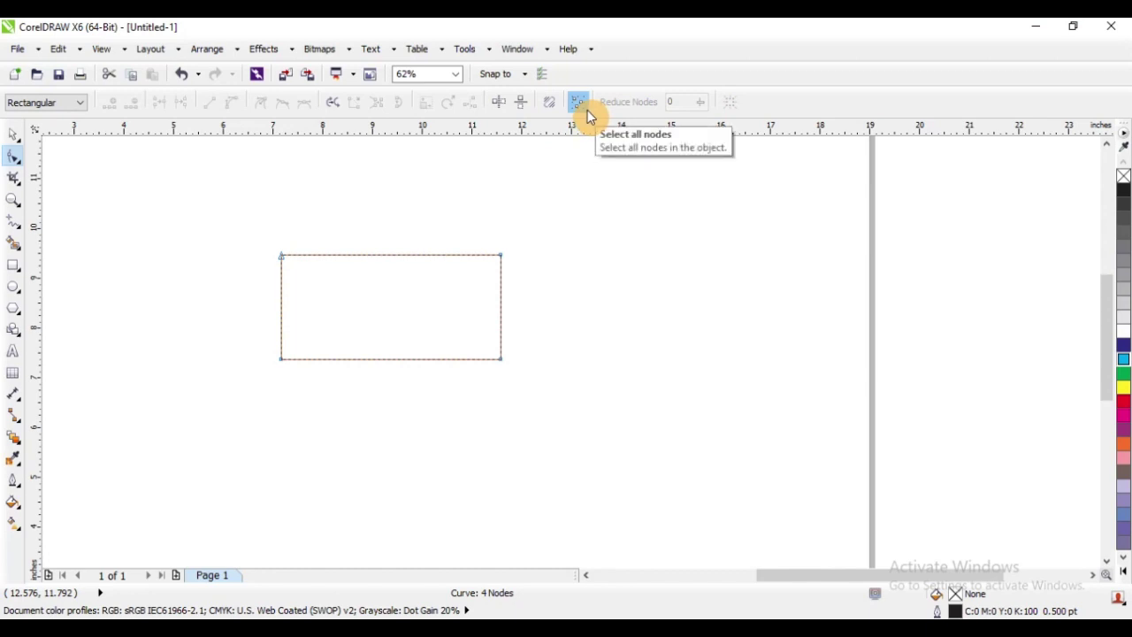
# Delete the converted rectangle from the page
pyautogui.click(12, 135)
pyautogui.click(450, 301)
pyautogui.press('Delete')
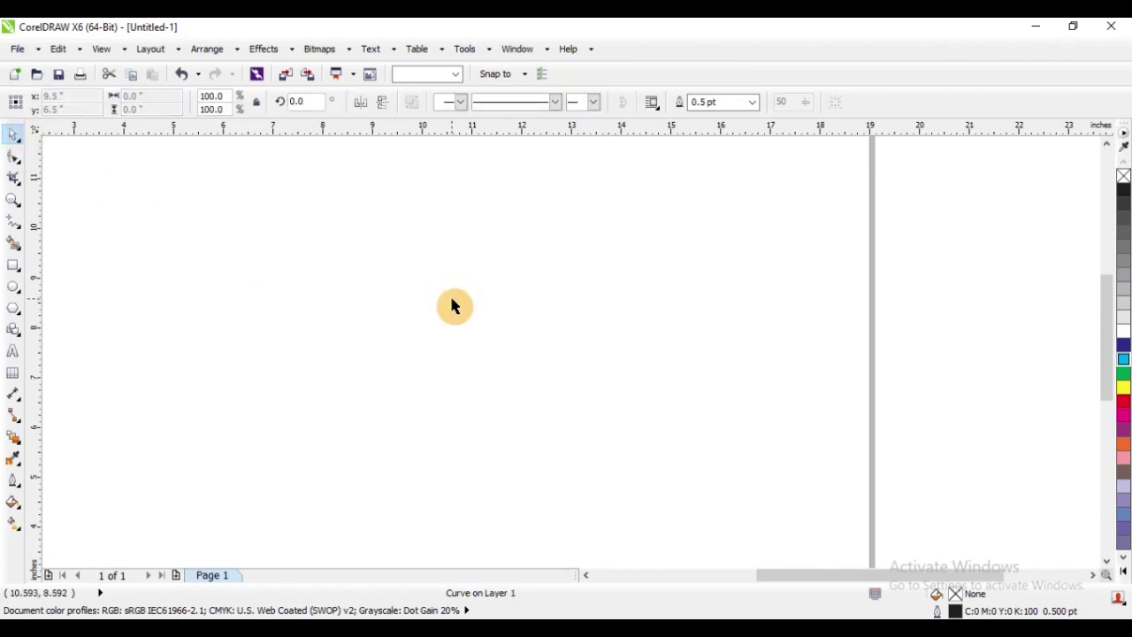
pyautogui.click(83, 200)
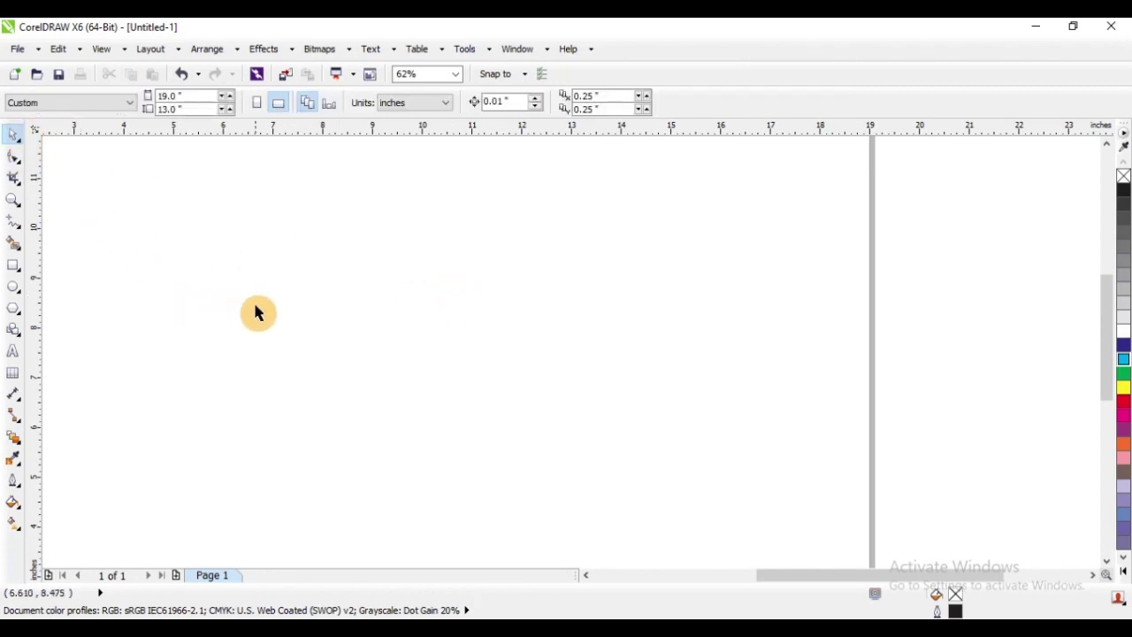
# Draw a freehand wavy zigzag curve about 11.2 in wide and 3.2 in high across the page
pyautogui.press('F5')
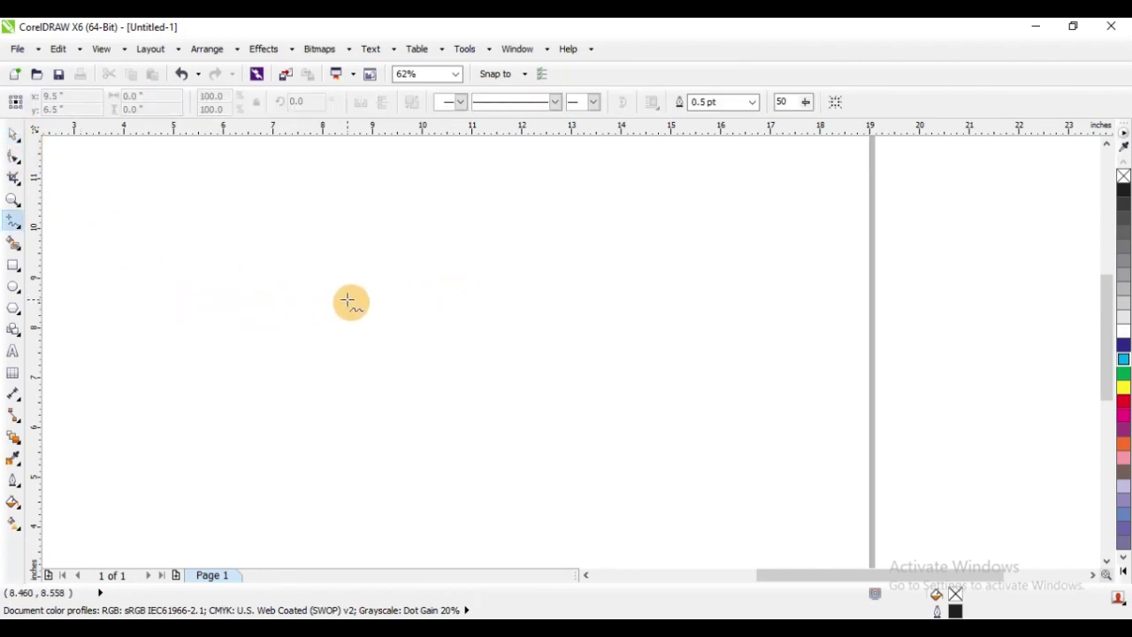
pyautogui.moveTo(244, 380)
pyautogui.mouseDown()
pyautogui.moveTo(258, 271)
pyautogui.moveTo(442, 234)
pyautogui.moveTo(578, 377)
pyautogui.moveTo(690, 392)
pyautogui.moveTo(802, 380)
pyautogui.mouseUp()
pyautogui.click(12, 134)
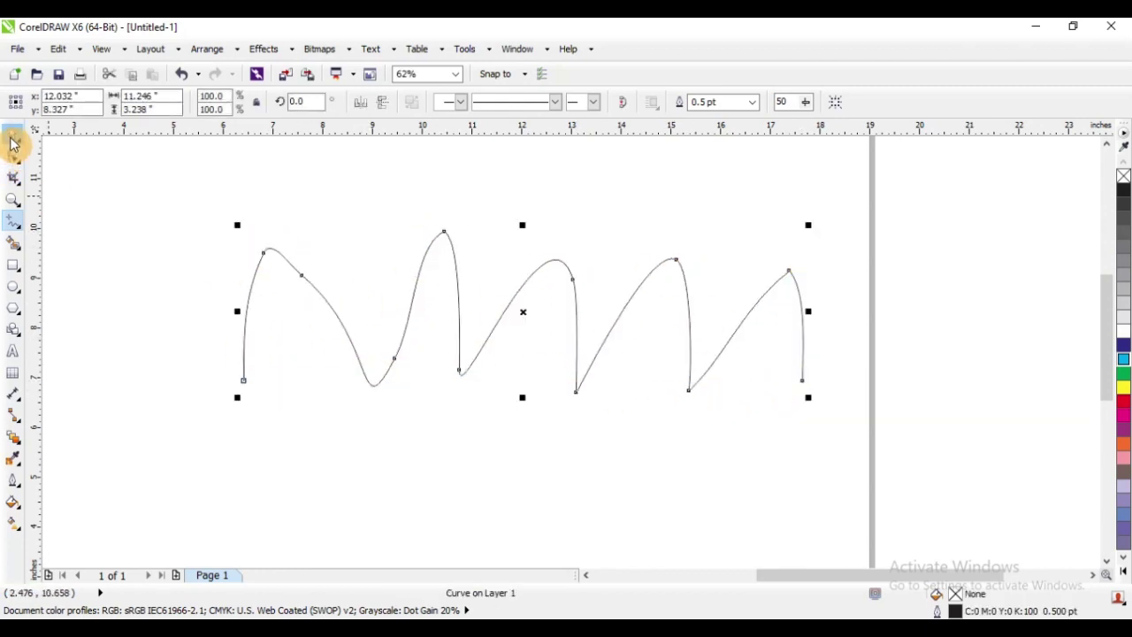
# Select all nodes of the zigzag curve with the Shape tool and move the whole curve up and to the left
pyautogui.click(15, 157)
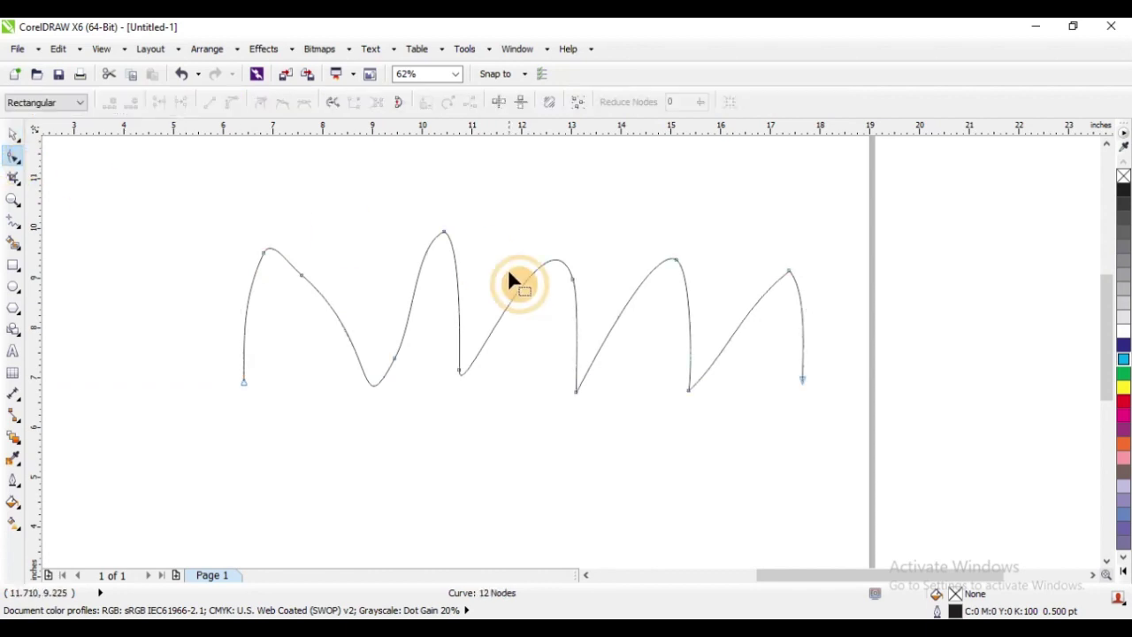
pyautogui.moveTo(281, 267); pyautogui.dragTo(907, 482)
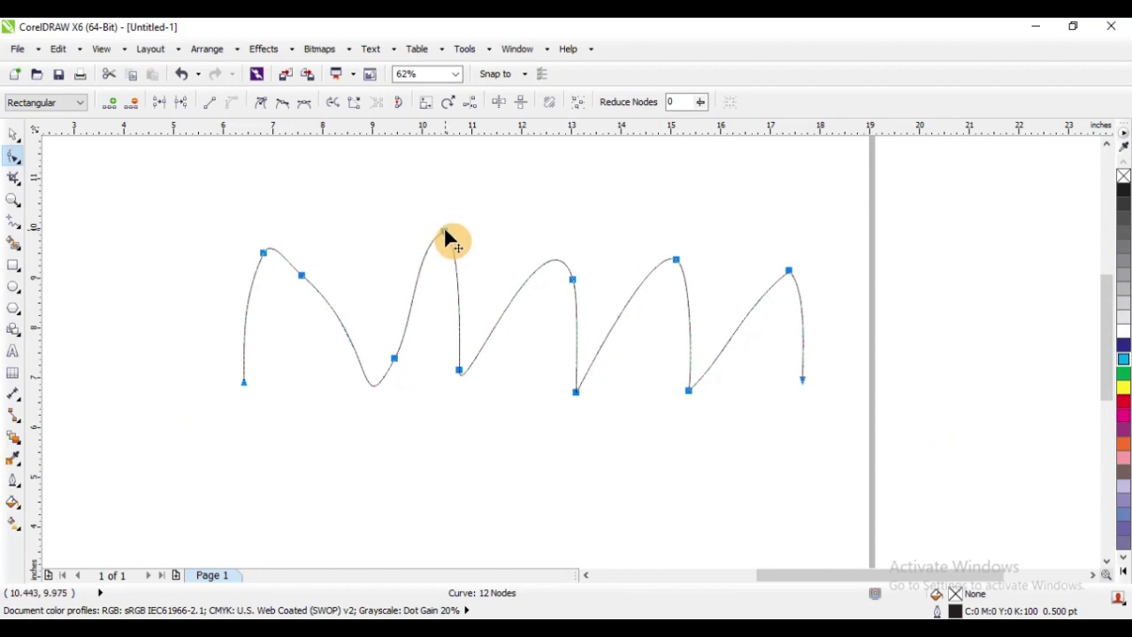
pyautogui.moveTo(442, 232); pyautogui.dragTo(336, 215)
pyautogui.scroll(-1, 335, 265)
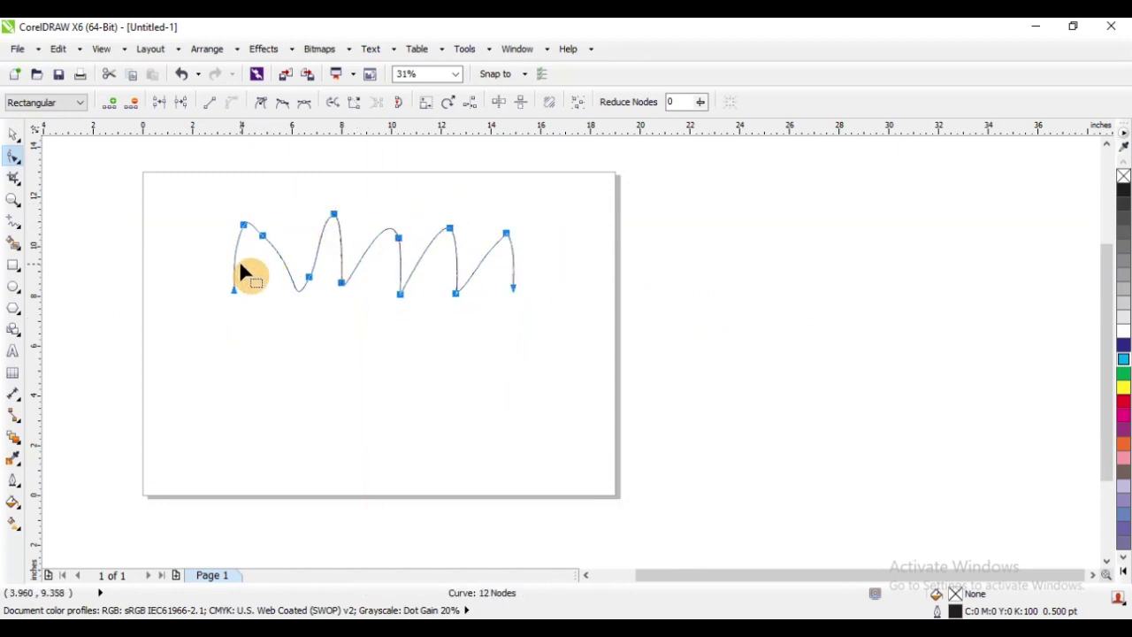
# Move the curve's starting end node about 1.2 in to the left with the Shape tool
pyautogui.scroll(2, 241, 266)
pyautogui.moveTo(172, 260); pyautogui.dragTo(264, 376)
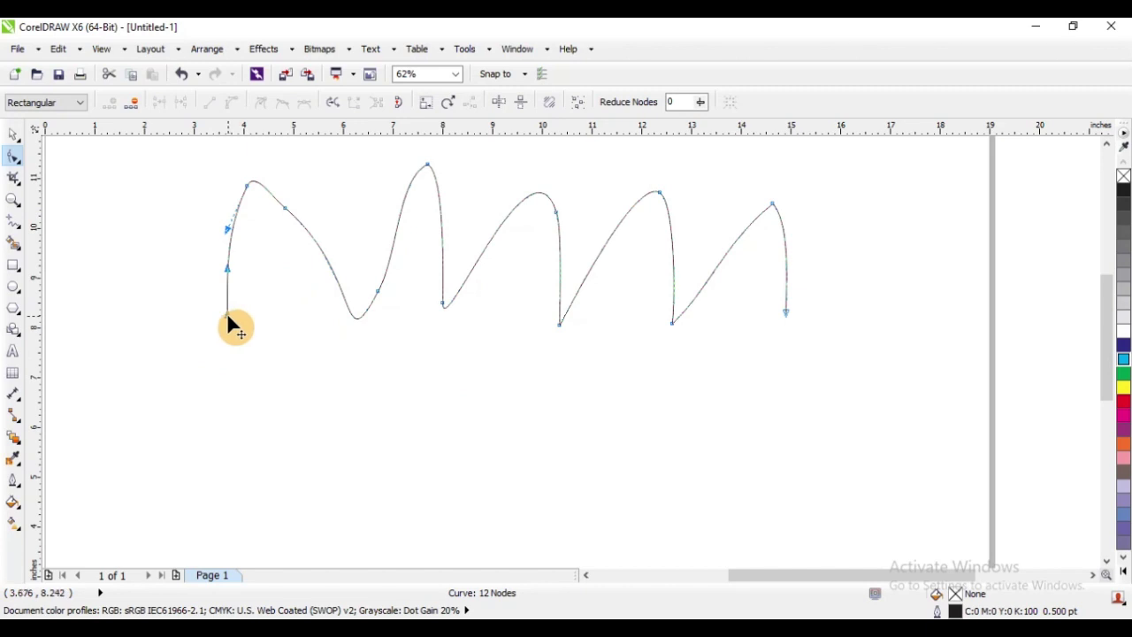
pyautogui.moveTo(227, 316)
pyautogui.mouseDown()
pyautogui.moveTo(356, 368)
pyautogui.moveTo(134, 268)
pyautogui.moveTo(328, 416)
pyautogui.moveTo(157, 229)
pyautogui.moveTo(224, 416)
pyautogui.moveTo(172, 250)
pyautogui.moveTo(215, 386)
pyautogui.moveTo(169, 313)
pyautogui.mouseUp()
# Marquee-select all nodes of the curve, move the whole curve about 1.4 in right and 2.2 in down, and clear the selection
pyautogui.moveTo(111, 156)
pyautogui.mouseDown()
pyautogui.moveTo(166, 225)
pyautogui.moveTo(825, 408)
pyautogui.moveTo(877, 408)
pyautogui.mouseUp()
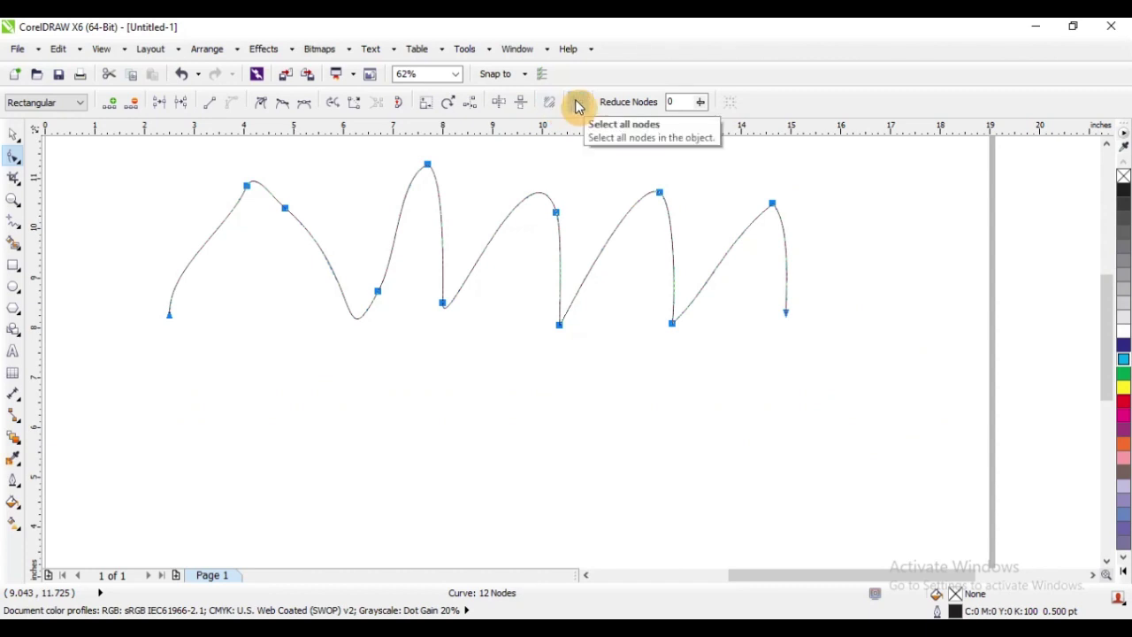
pyautogui.moveTo(426, 165); pyautogui.dragTo(497, 272)
pyautogui.scroll(-2, 398, 226)
pyautogui.click(294, 209)
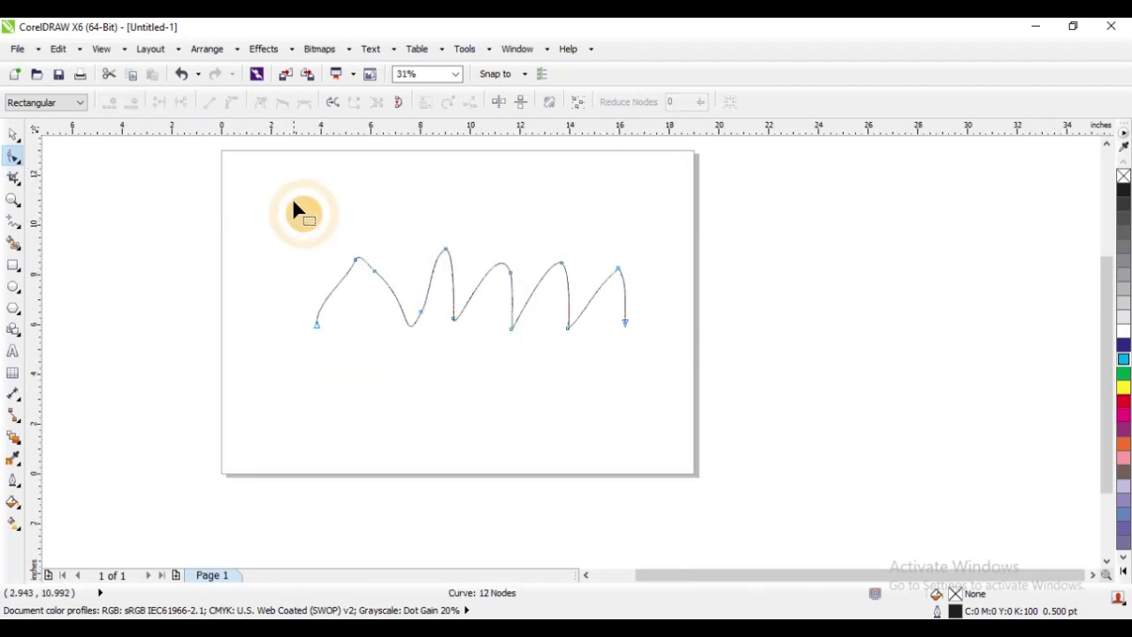
# Select all nodes of the curve, shift it slightly down and to the right, and clear the node selection
pyautogui.click(575, 104)
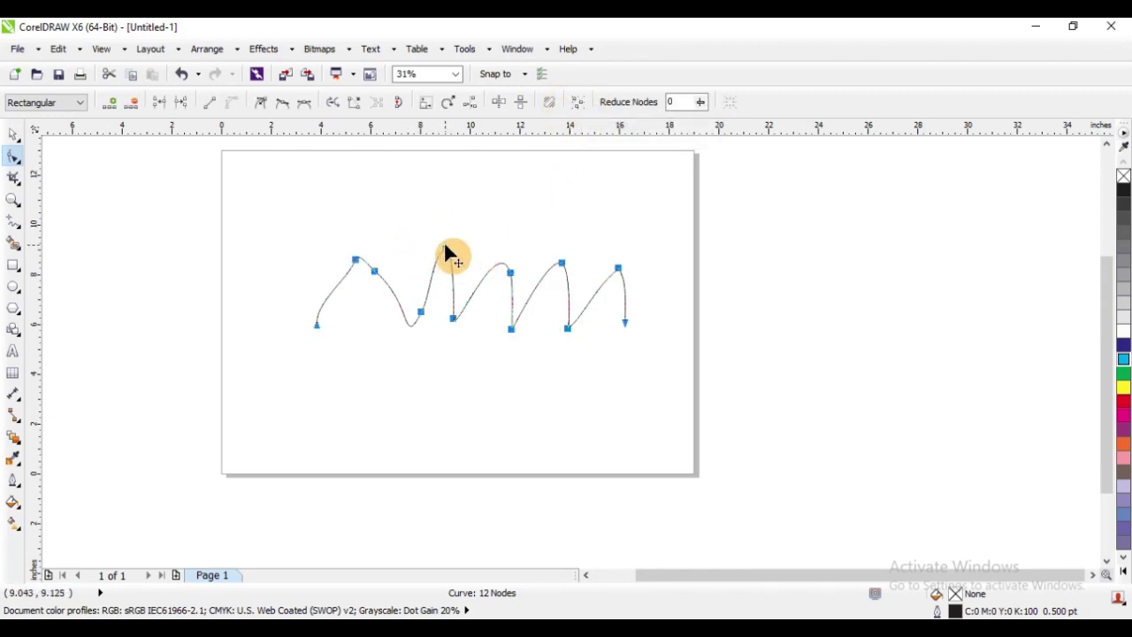
pyautogui.moveTo(445, 252); pyautogui.dragTo(466, 264)
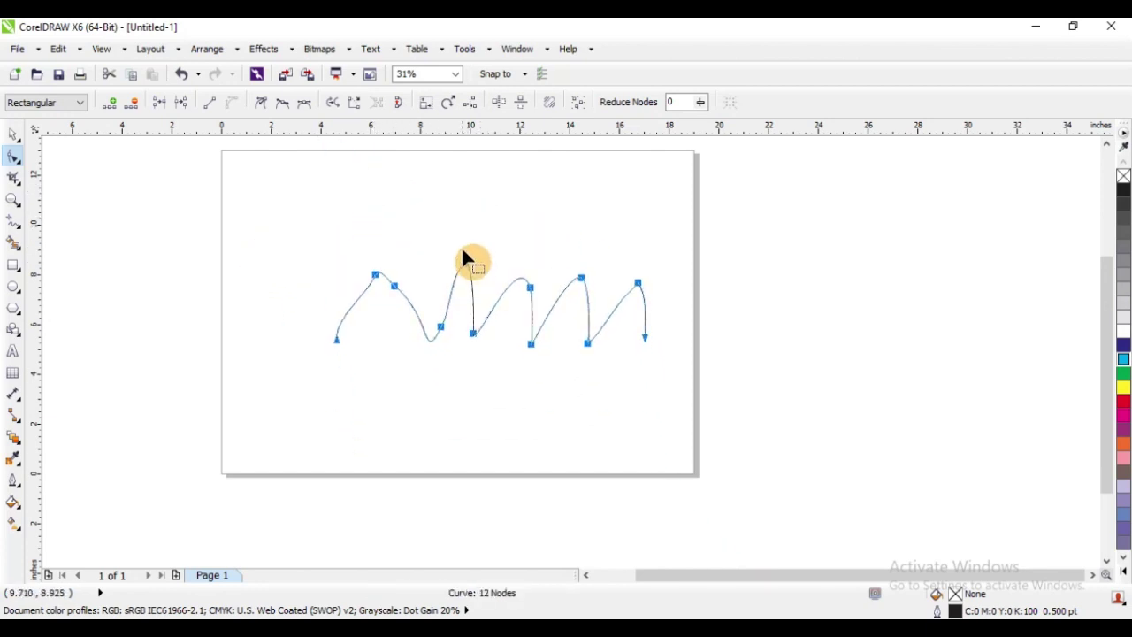
pyautogui.click(455, 230)
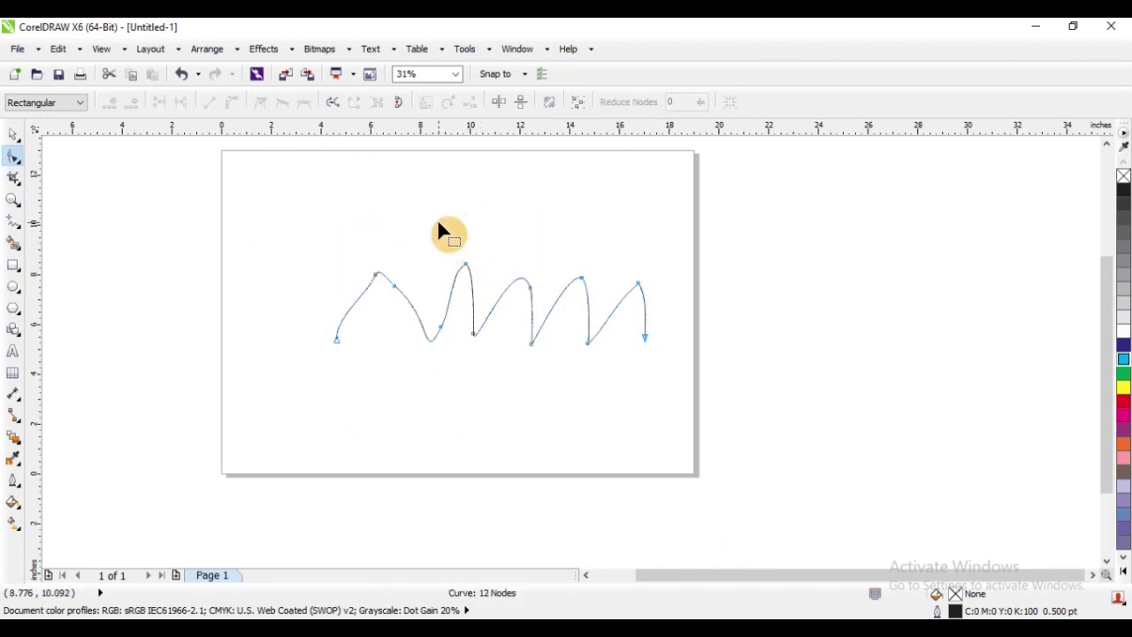
# Turn on Elastic mode, pull the tallest peak's node up and to the right, and undo that move
pyautogui.click(548, 102)
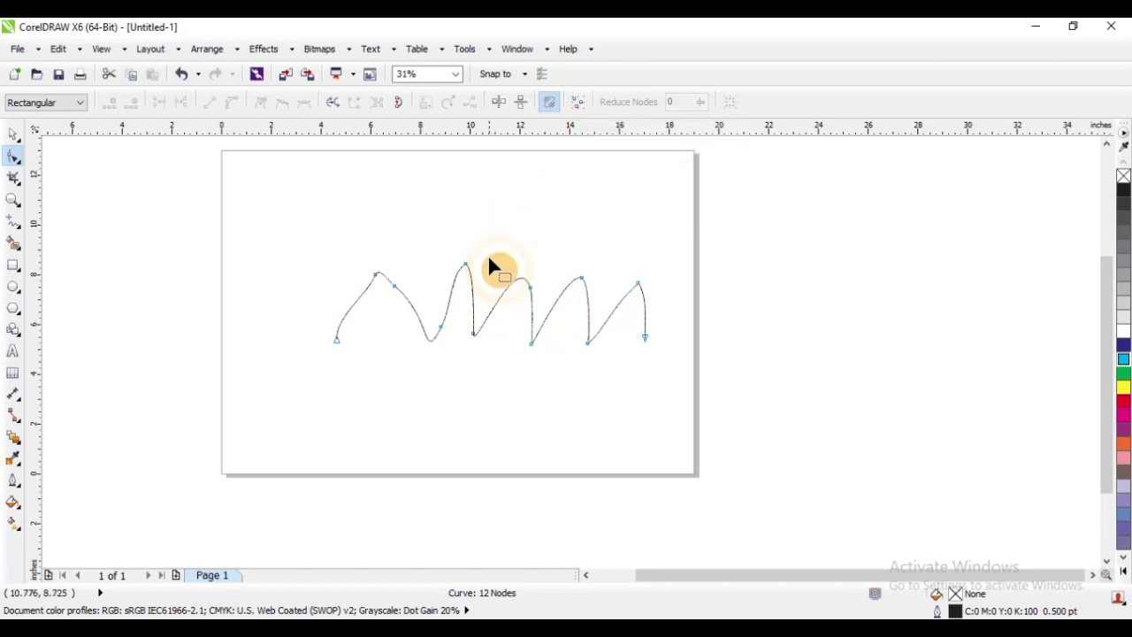
pyautogui.click(467, 262)
pyautogui.moveTo(467, 263); pyautogui.dragTo(486, 242)
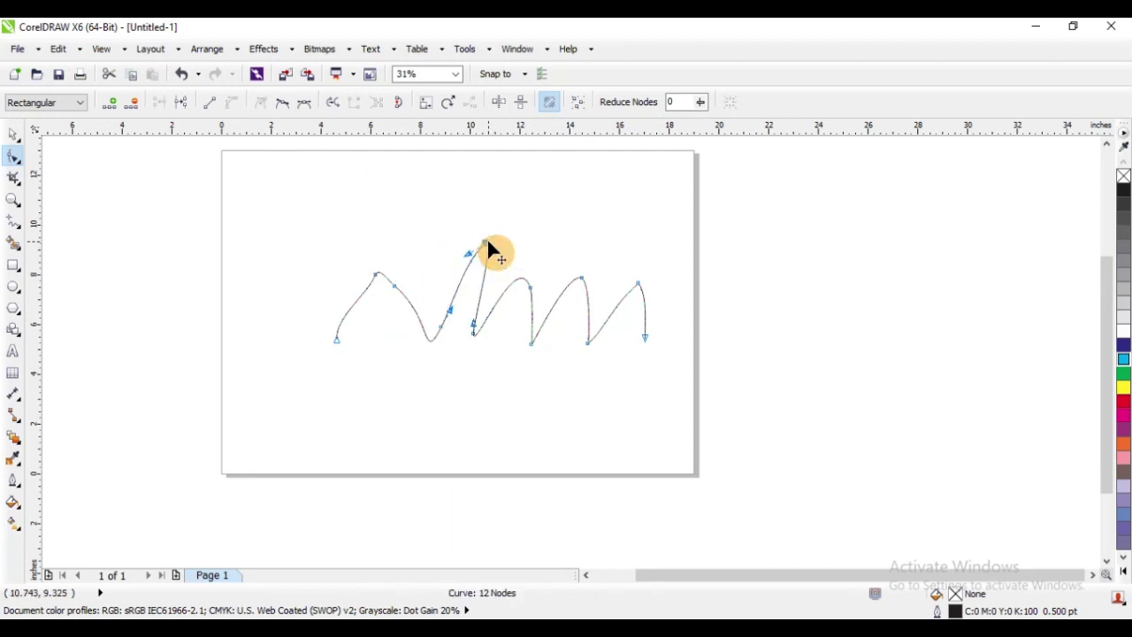
pyautogui.hotkey('ctrl', 'z')
pyautogui.hotkey('ctrl', 'z')
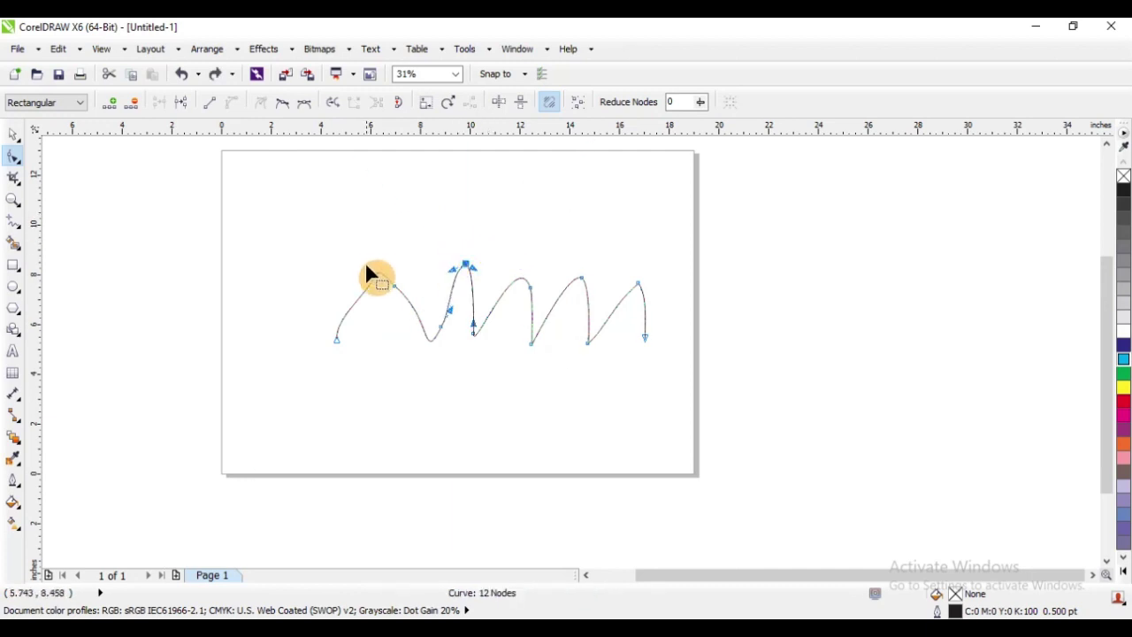
# Try stretching the curve elastically with all nodes selected, and undo both the stretch and the earlier whole-curve move
pyautogui.moveTo(370, 194); pyautogui.dragTo(467, 252)
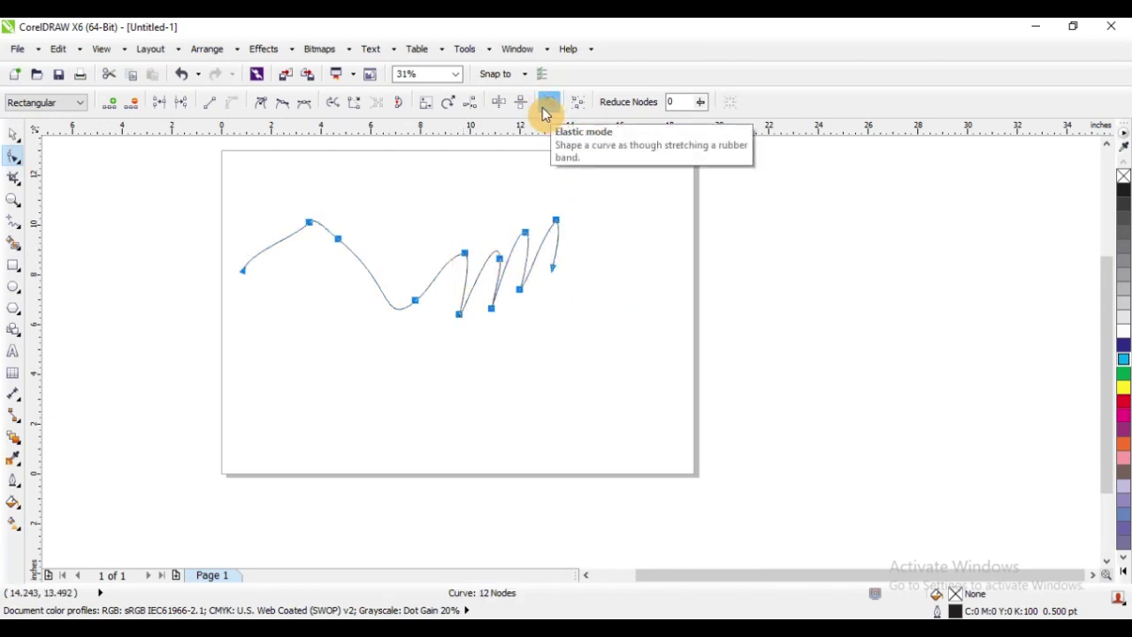
pyautogui.hotkey('ctrl', 'z')
pyautogui.hotkey('ctrl', 'z')
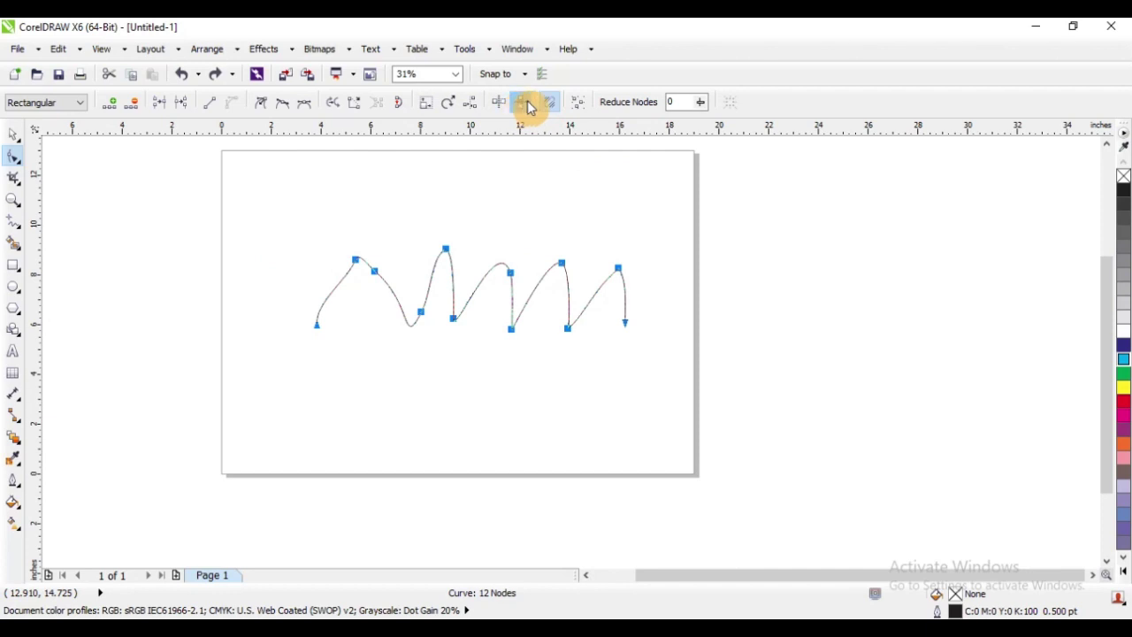
# Turn off Elastic mode, select all nodes, and move the whole curve to about 1.6 in left and 0.9 in above its position
pyautogui.click(551, 102)
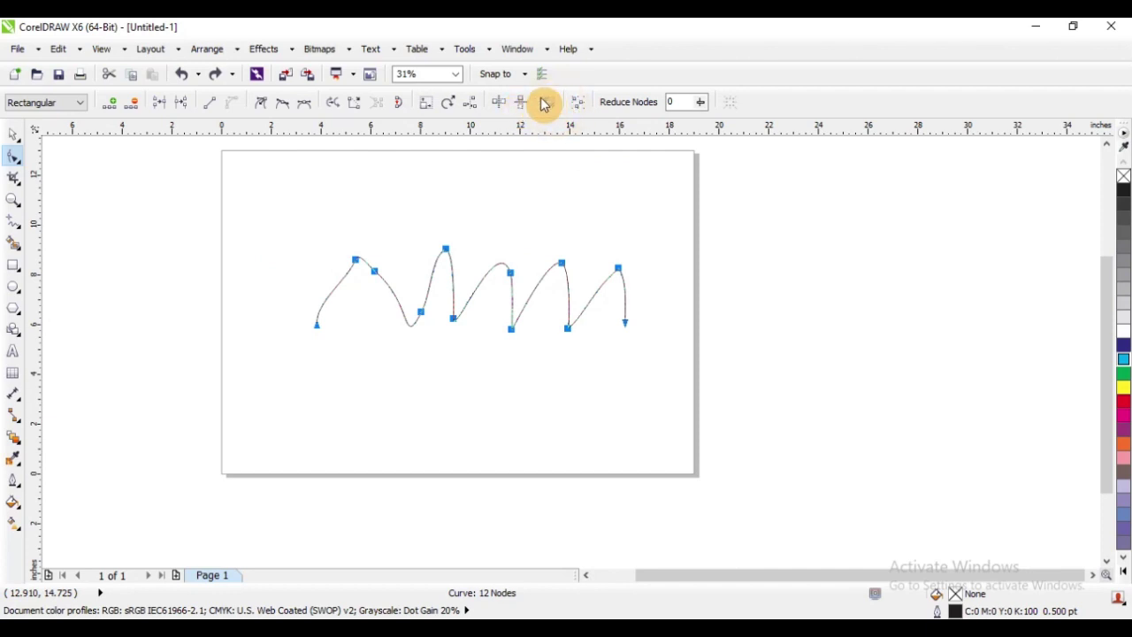
pyautogui.click(350, 222)
pyautogui.moveTo(268, 205); pyautogui.dragTo(739, 435)
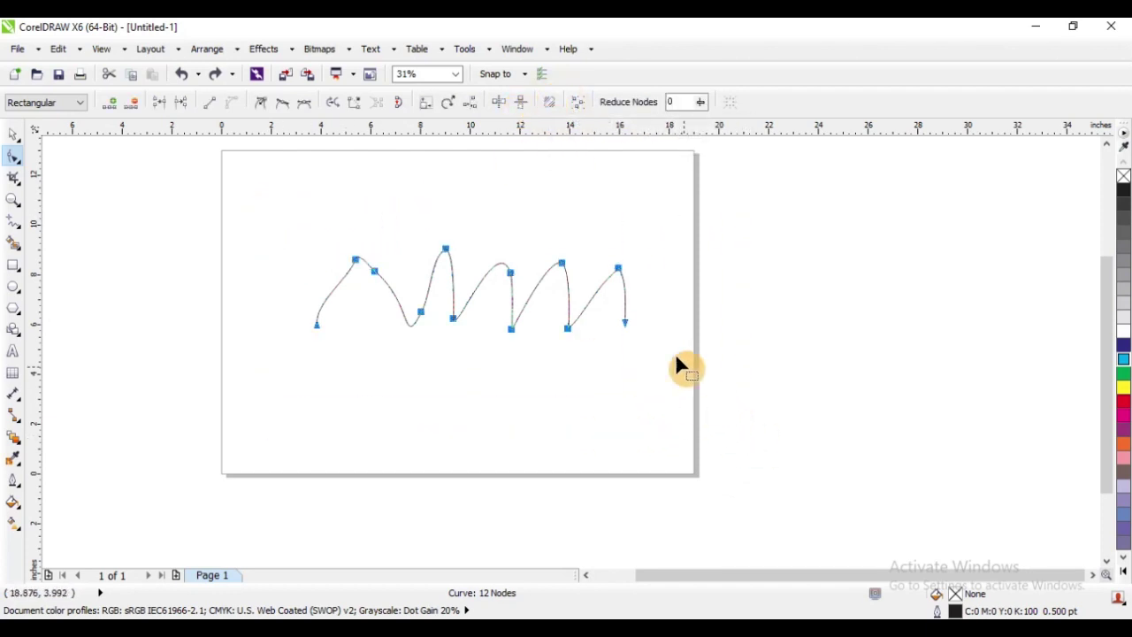
pyautogui.click(523, 212)
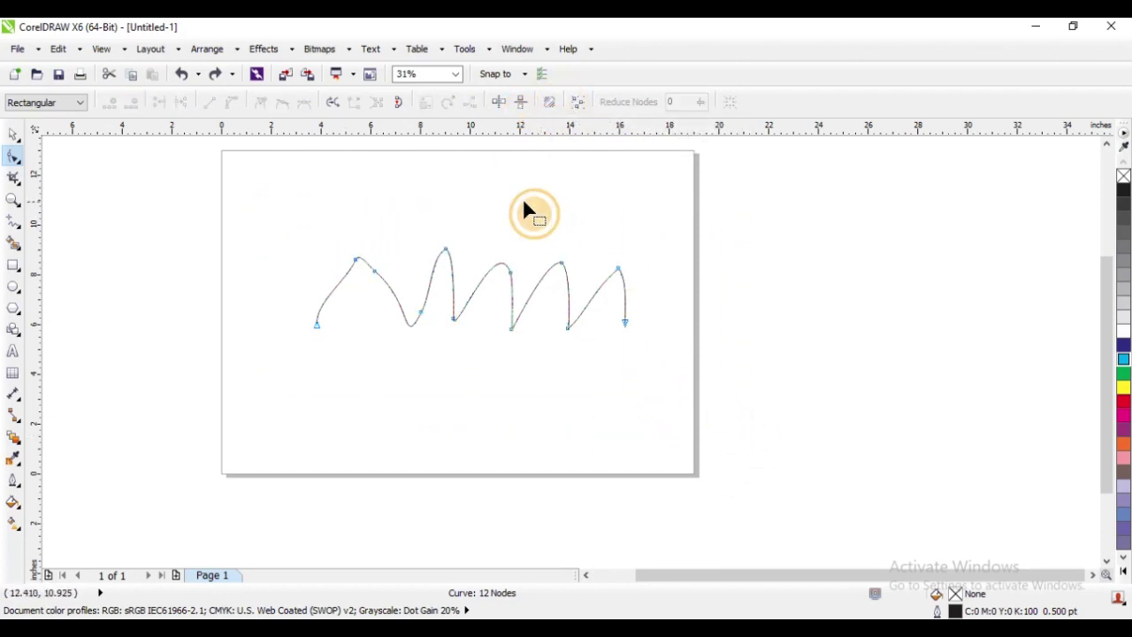
pyautogui.click(578, 102)
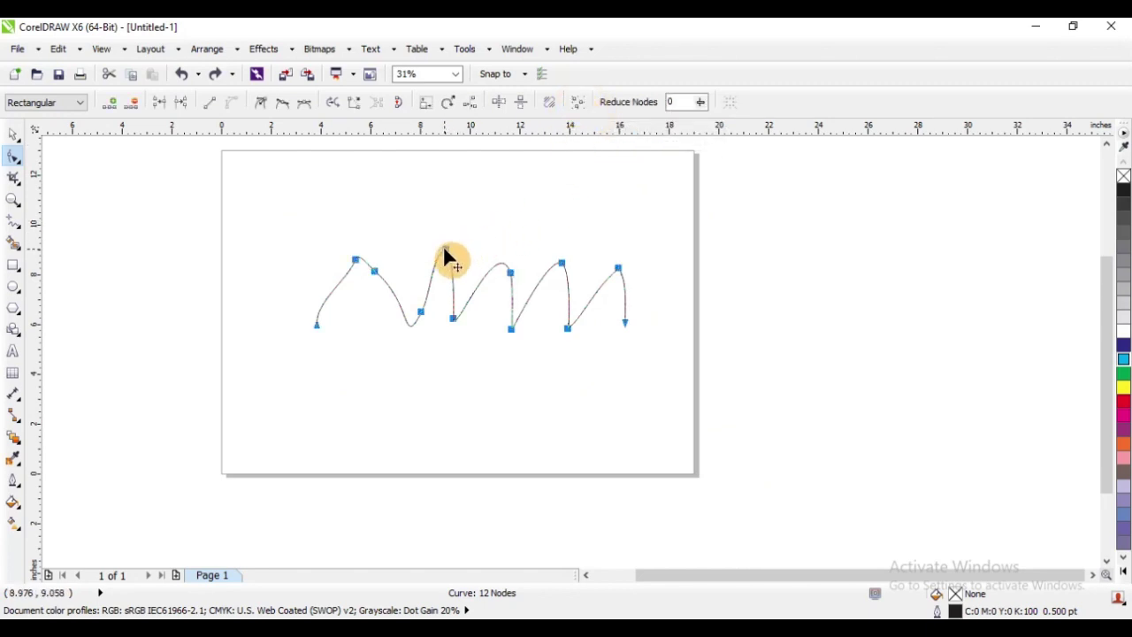
pyautogui.moveTo(444, 247); pyautogui.dragTo(501, 325)
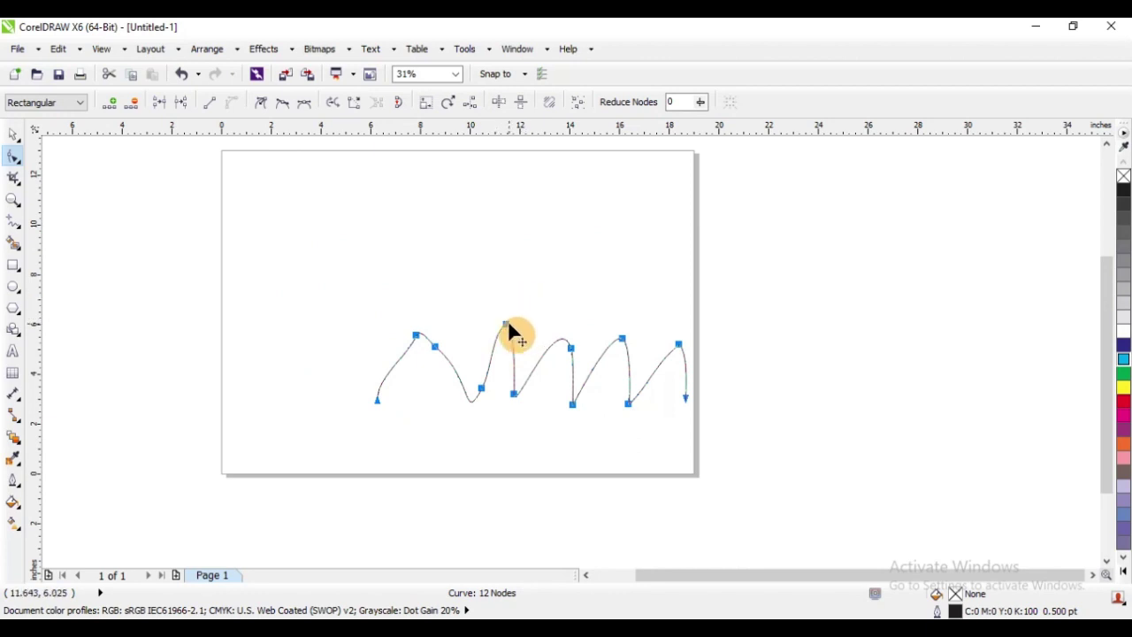
pyautogui.moveTo(508, 325); pyautogui.dragTo(408, 227)
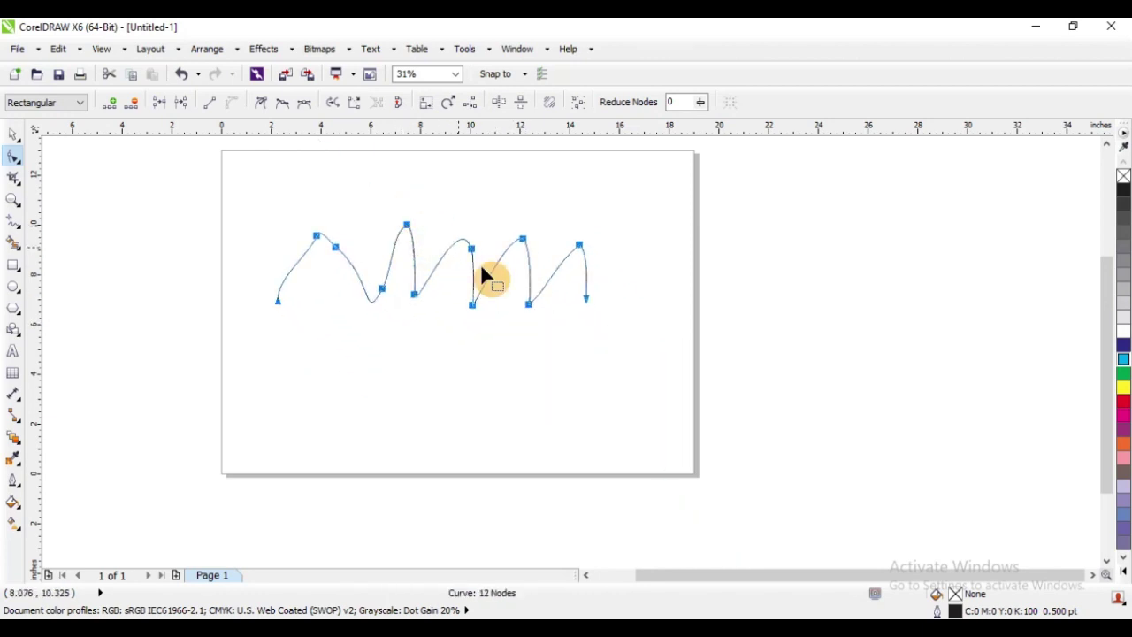
# Turn on Elastic mode and stretch the fully selected curve by pulling its peak, valley and right end nodes
pyautogui.click(555, 107)
pyautogui.moveTo(403, 225)
pyautogui.mouseDown()
pyautogui.moveTo(450, 246)
pyautogui.moveTo(488, 317)
pyautogui.moveTo(360, 185)
pyautogui.moveTo(455, 205)
pyautogui.moveTo(387, 203)
pyautogui.moveTo(393, 210)
pyautogui.mouseUp()
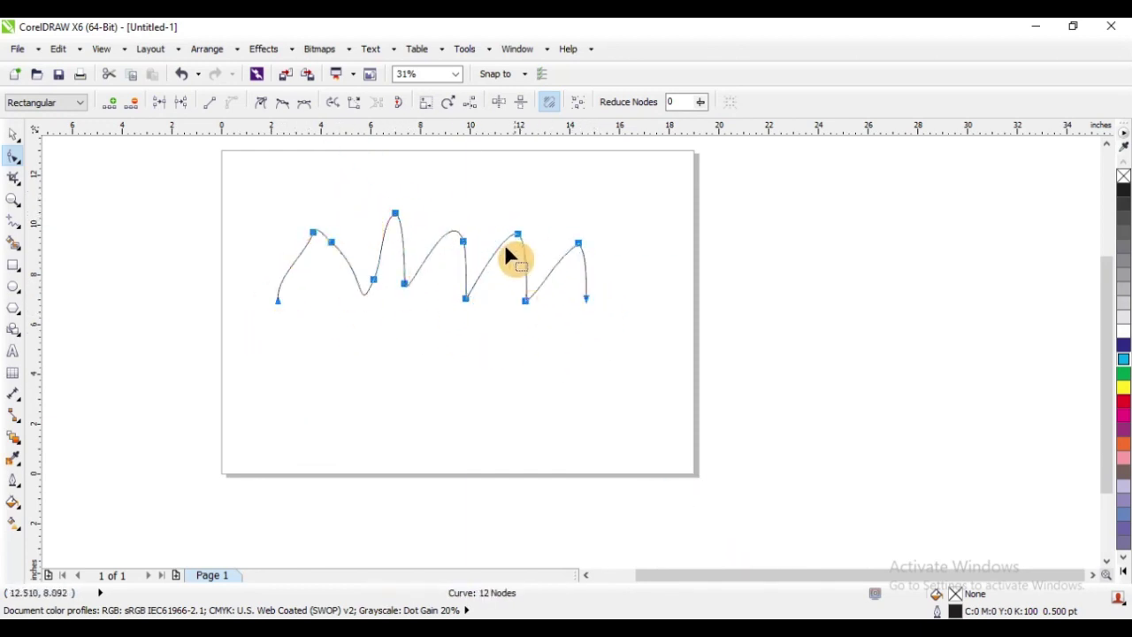
pyautogui.moveTo(406, 286); pyautogui.dragTo(405, 254)
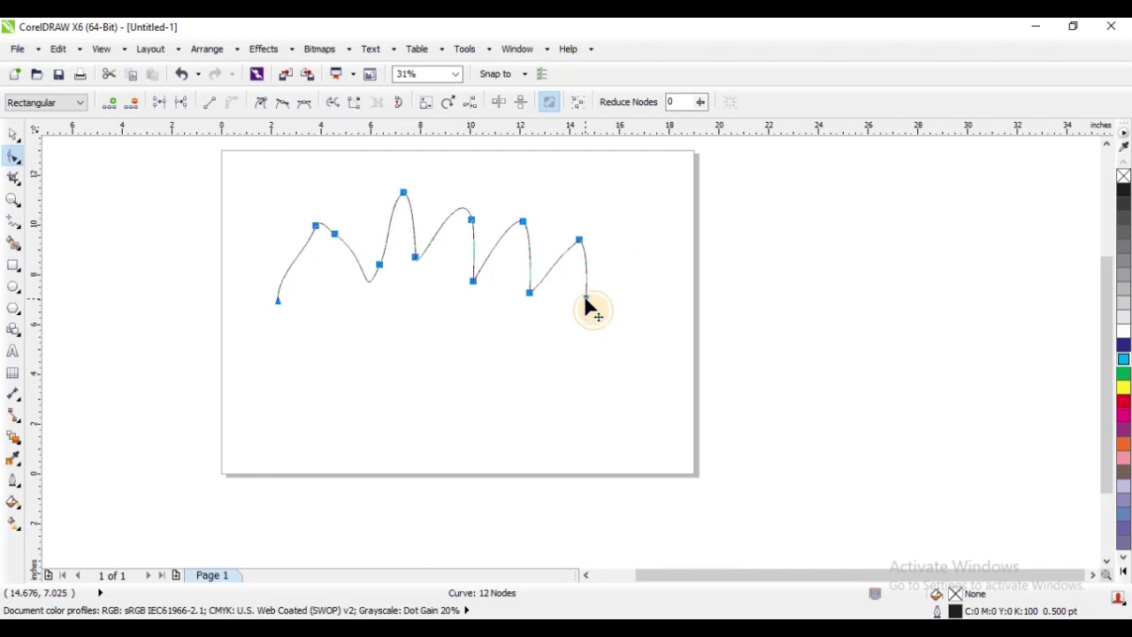
pyautogui.moveTo(585, 298); pyautogui.dragTo(525, 298)
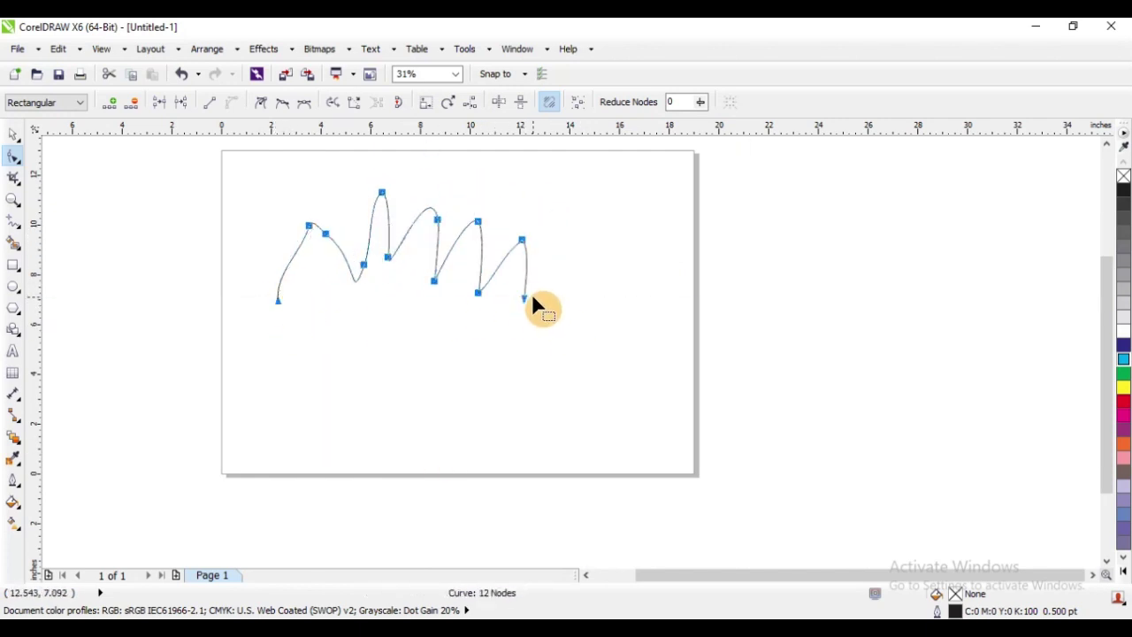
pyautogui.moveTo(527, 305); pyautogui.dragTo(654, 316)
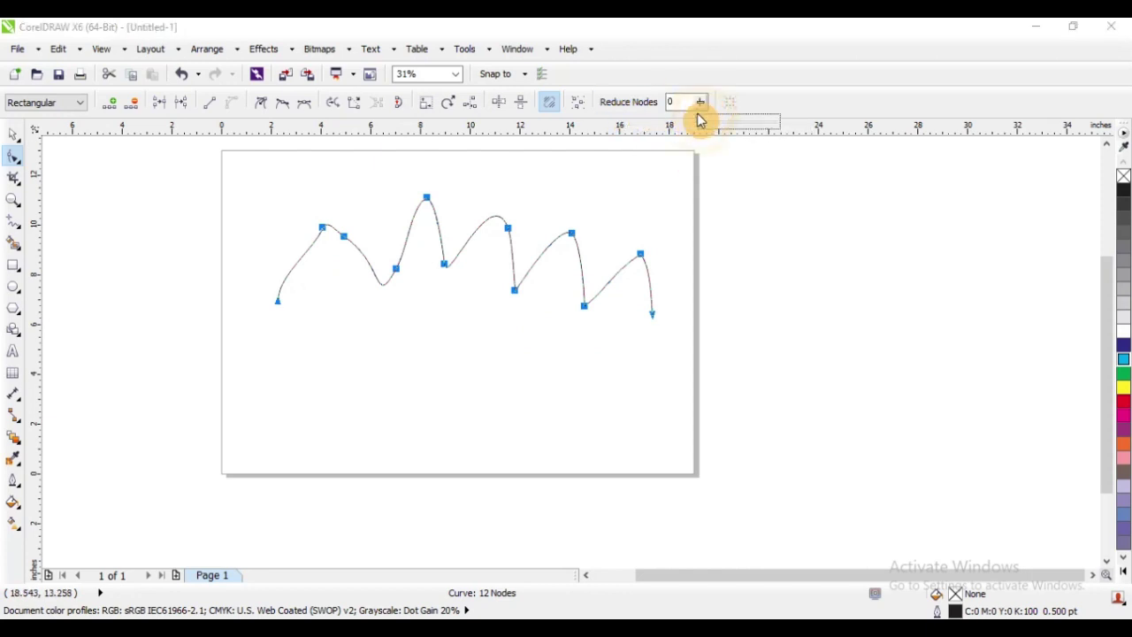
# Reduce the number of nodes on the stretched curve with the curve smoothness control
pyautogui.moveTo(702, 122); pyautogui.dragTo(748, 126)
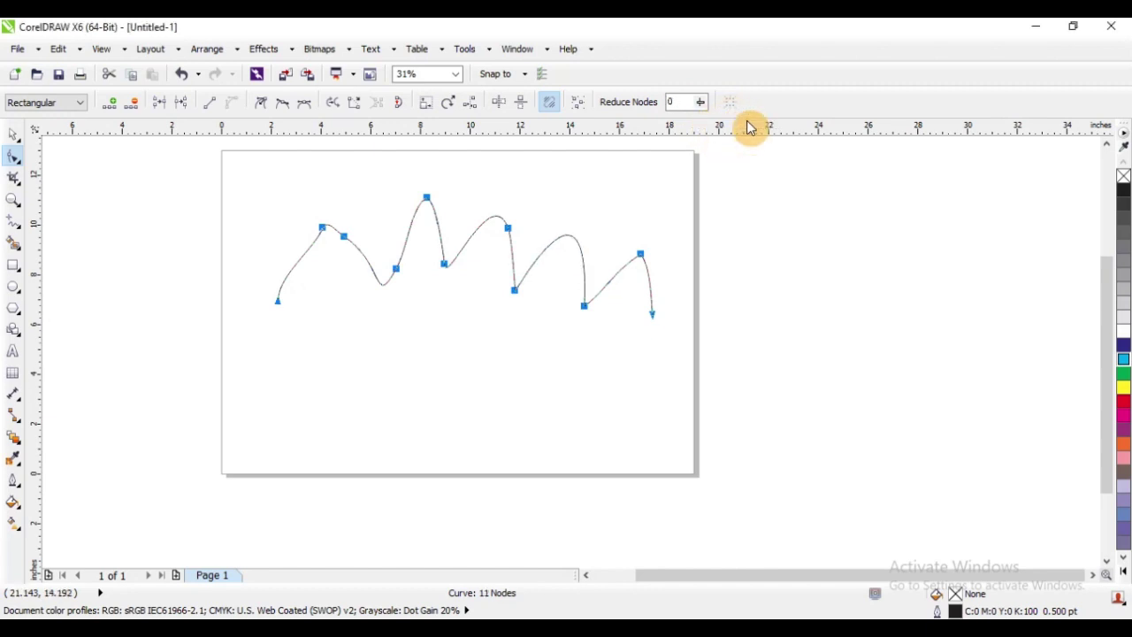
pyautogui.scroll(1, 552, 261)
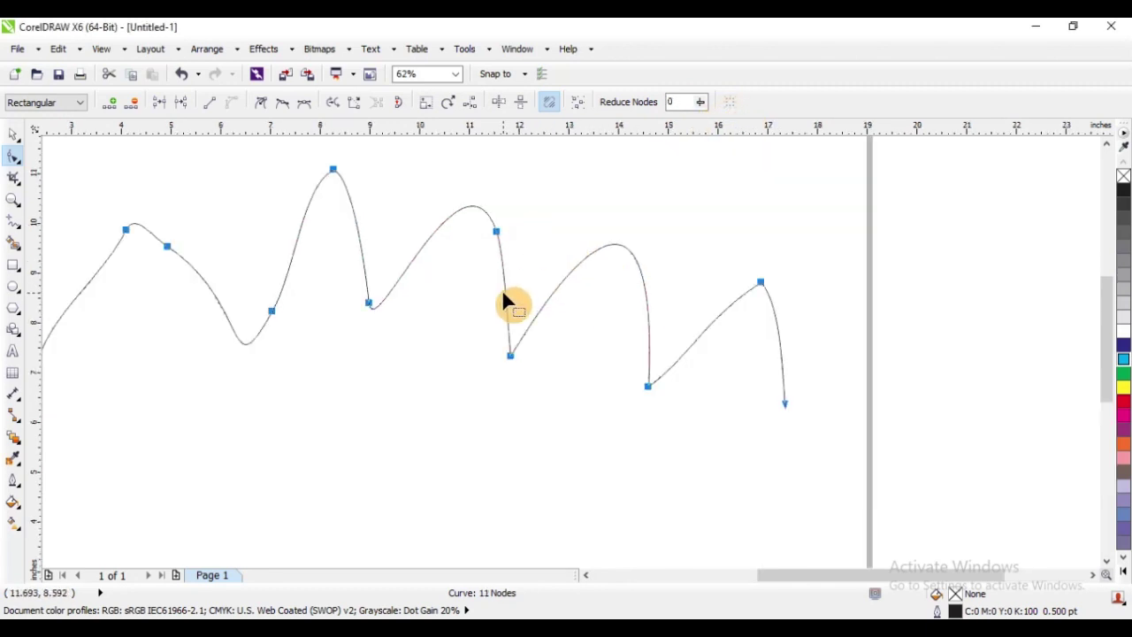
pyautogui.click(700, 102)
pyautogui.scroll(-1, 567, 267)
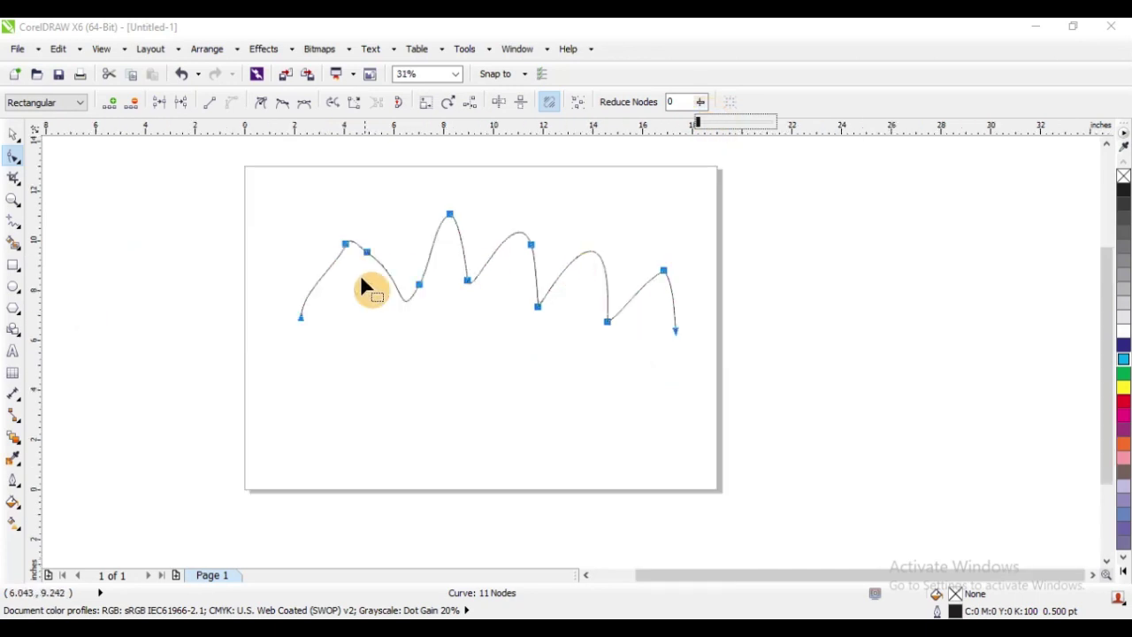
# Draw a second freehand wavy curve about 10.5 in wide and 1.8 in high below the first one
pyautogui.click(14, 135)
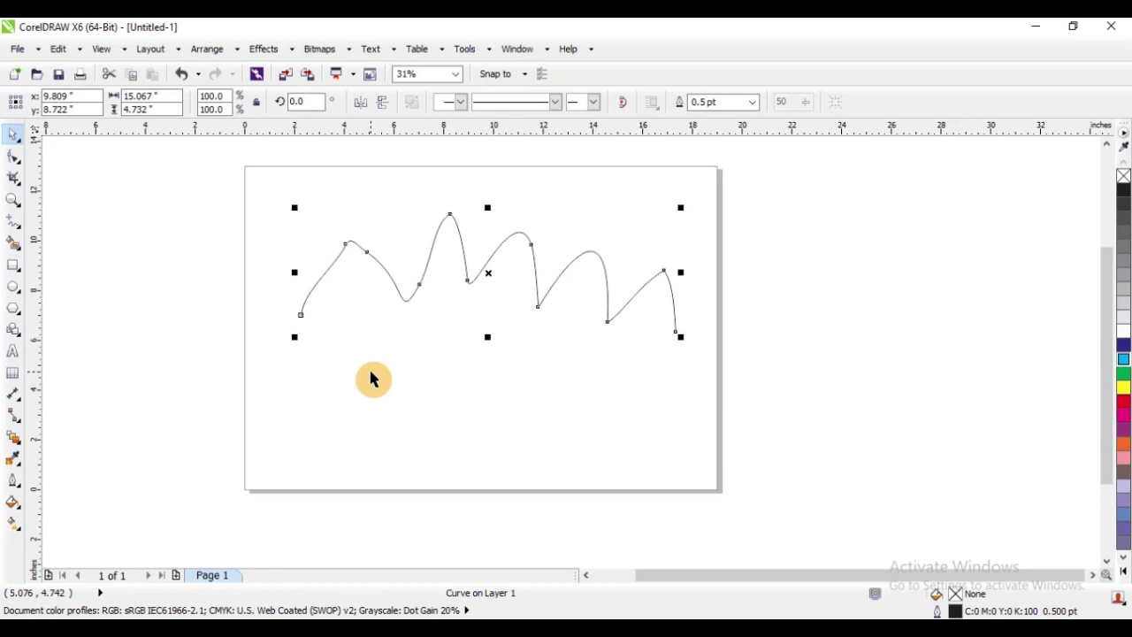
pyautogui.press('F5')
pyautogui.moveTo(346, 409)
pyautogui.mouseDown()
pyautogui.moveTo(375, 377)
pyautogui.moveTo(437, 393)
pyautogui.moveTo(465, 416)
pyautogui.moveTo(484, 402)
pyautogui.moveTo(508, 414)
pyautogui.moveTo(524, 400)
pyautogui.moveTo(607, 395)
pyautogui.mouseUp()
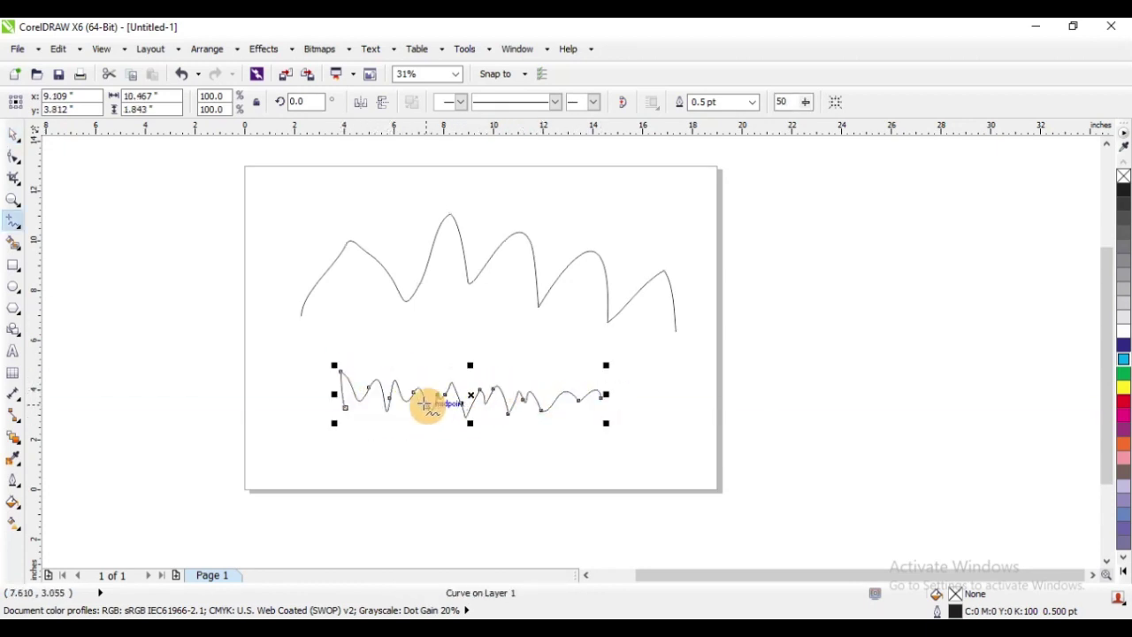
pyautogui.scroll(1, 425, 403)
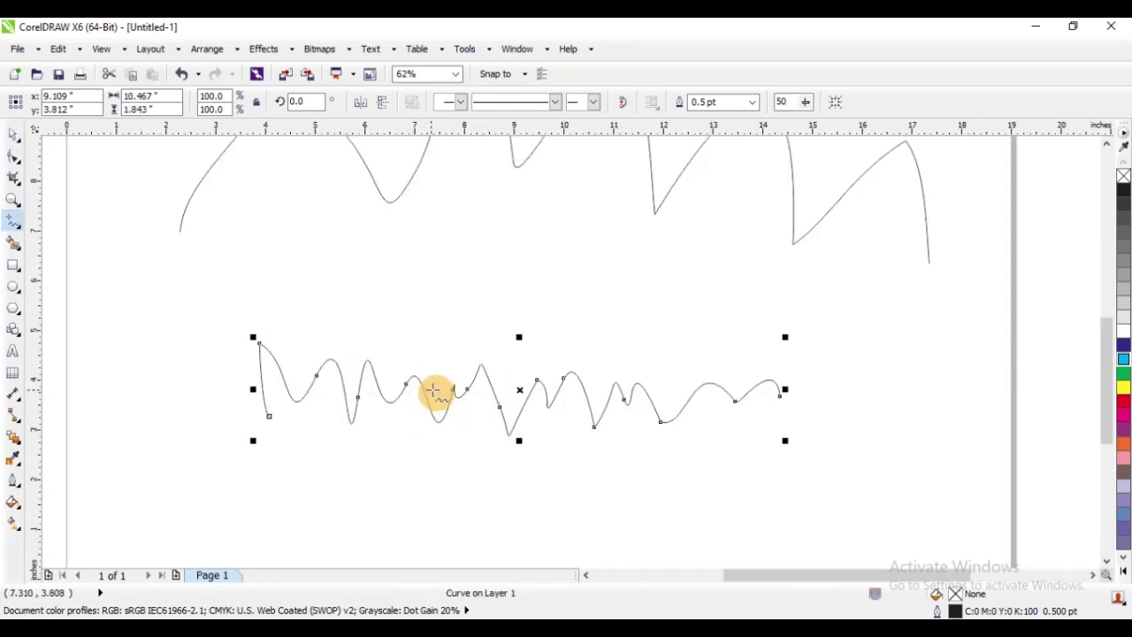
# Select all nodes of the lower curve with the Shape tool and try reducing them with a curve smoothness of 41
pyautogui.click(12, 159)
pyautogui.moveTo(196, 303)
pyautogui.mouseDown()
pyautogui.moveTo(588, 436)
pyautogui.moveTo(838, 471)
pyautogui.mouseUp()
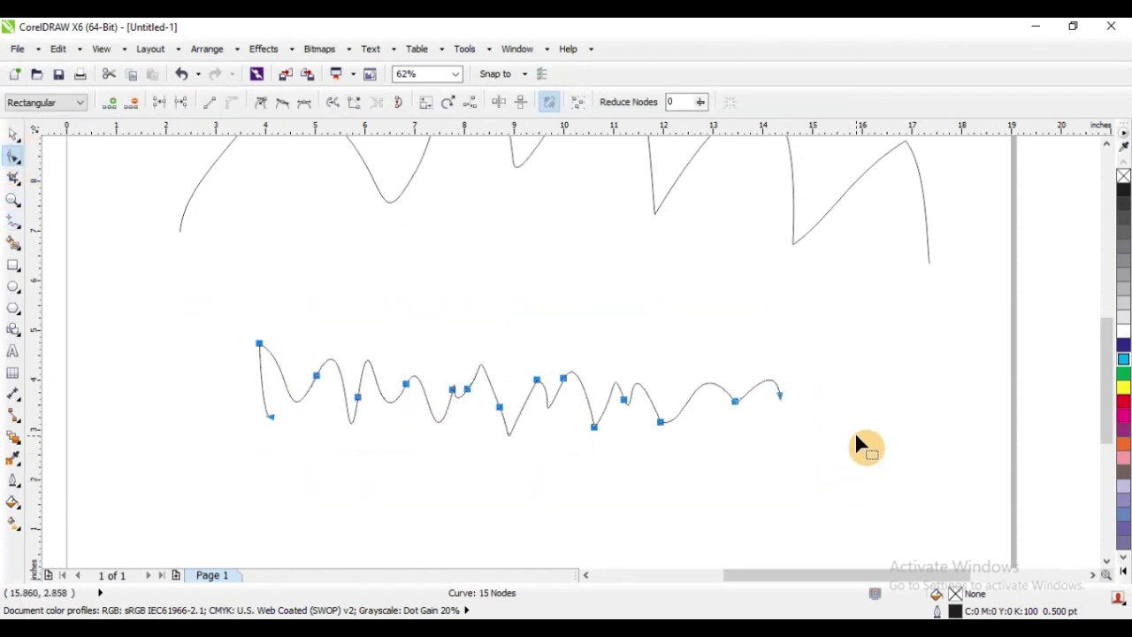
pyautogui.click(685, 101)
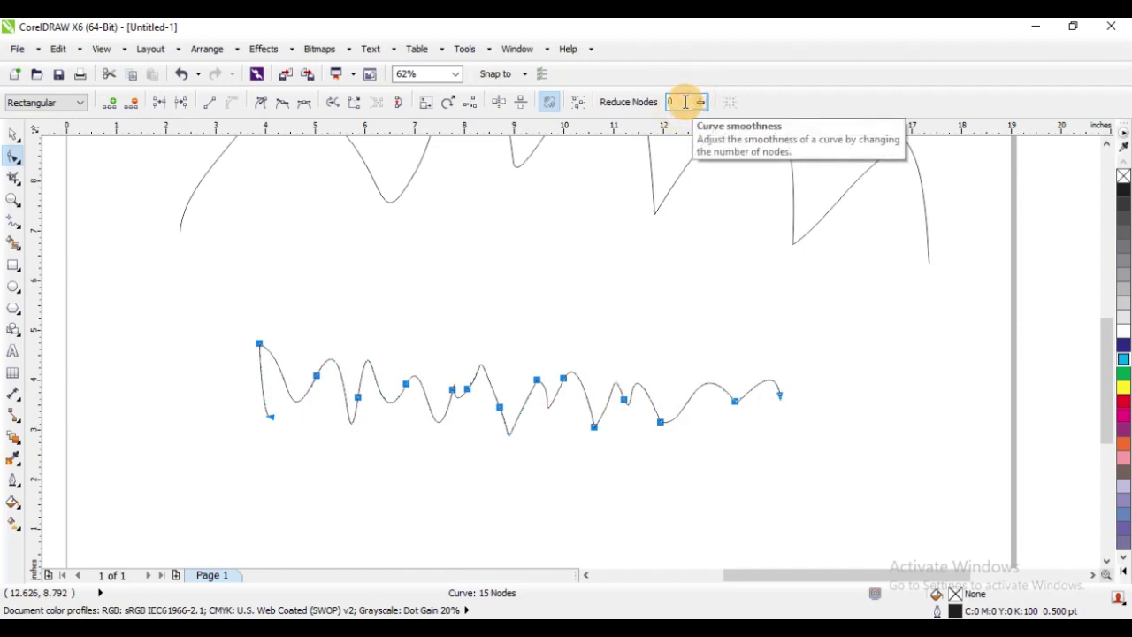
pyautogui.click(702, 102)
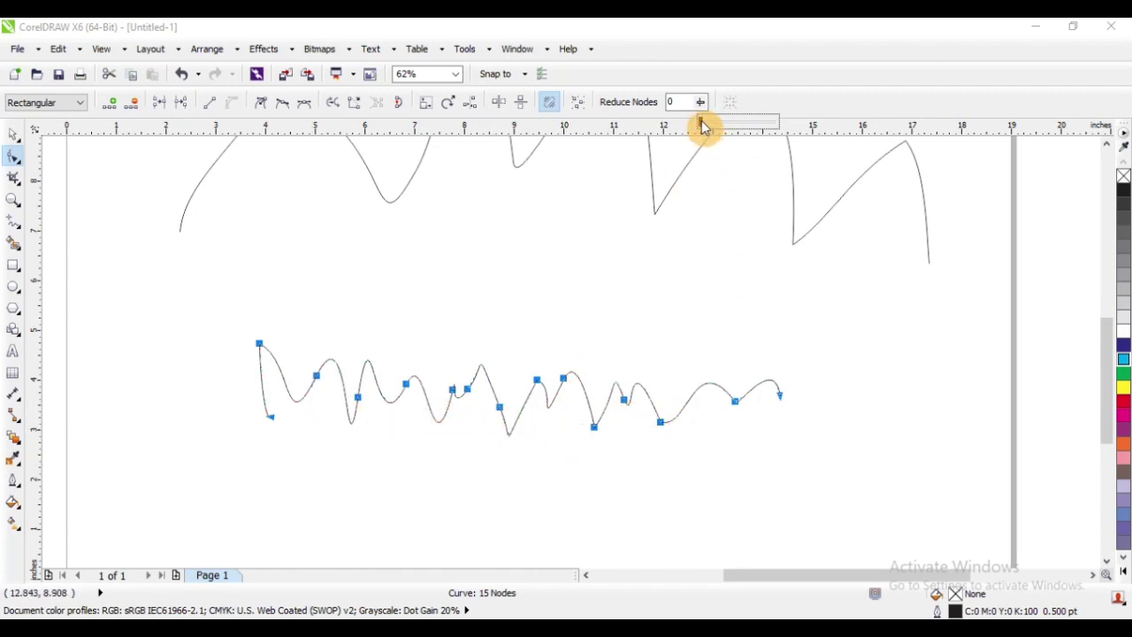
pyautogui.moveTo(701, 123); pyautogui.dragTo(733, 127)
pyautogui.click(706, 111)
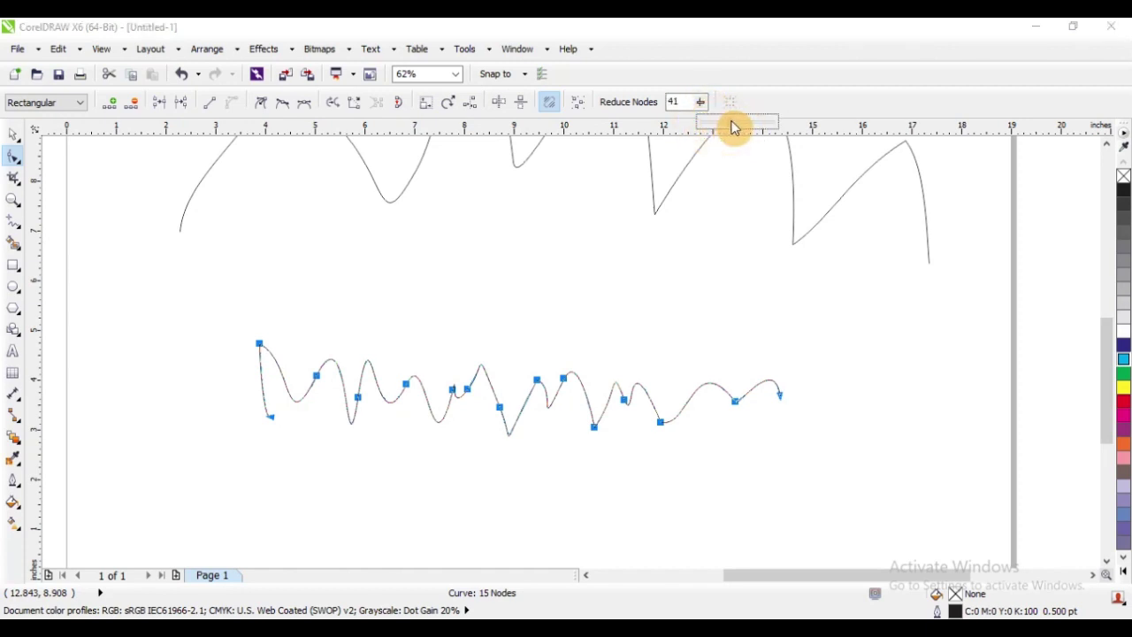
# Reduce the number of nodes on the fully selected lower curve with the curve smoothness control
pyautogui.scroll(1, 560, 436)
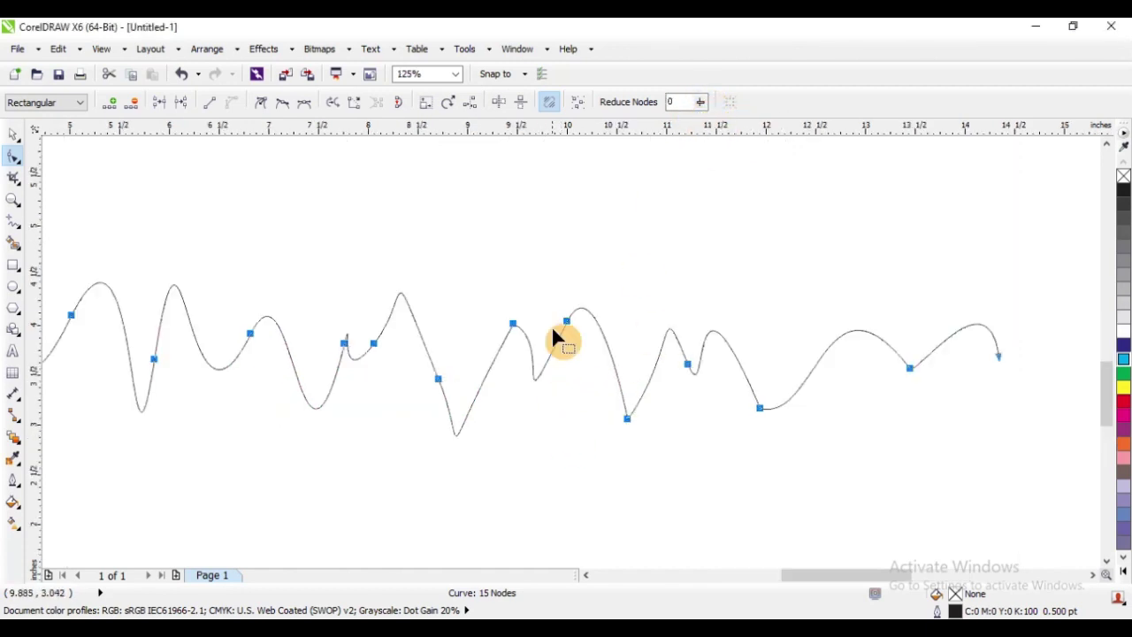
pyautogui.click(701, 105)
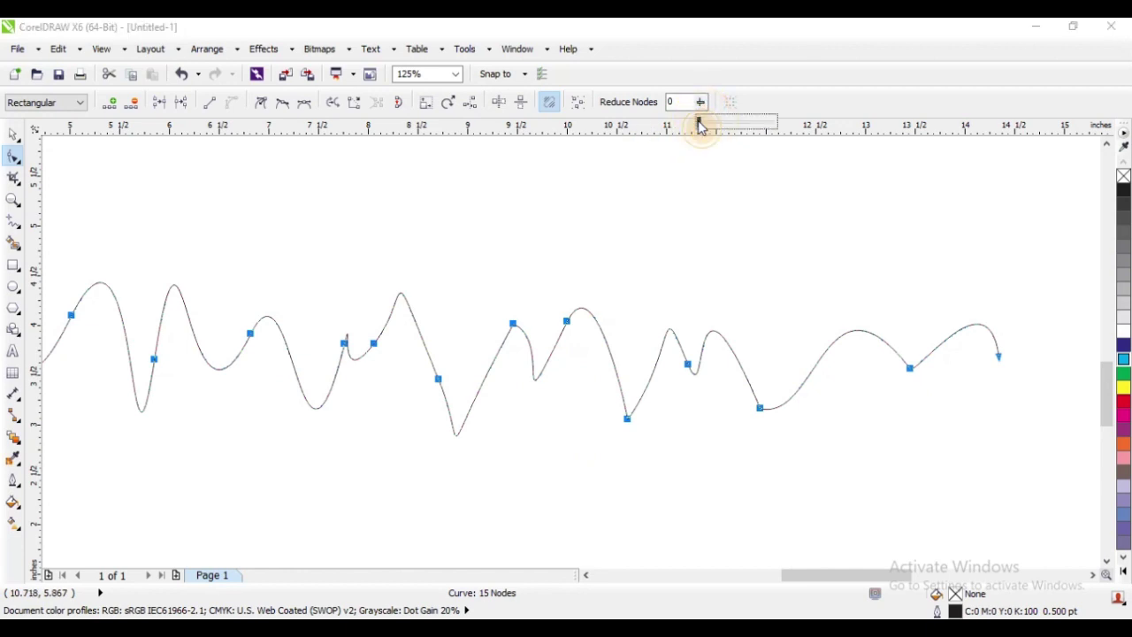
pyautogui.moveTo(699, 119); pyautogui.dragTo(733, 128)
pyautogui.scroll(-1, 593, 283)
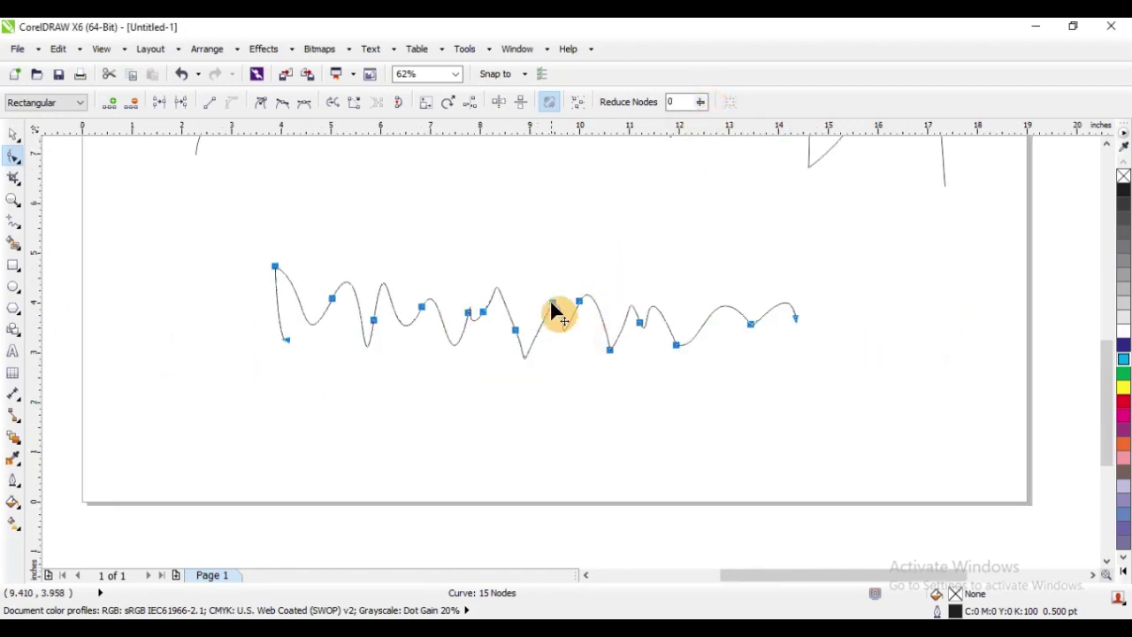
pyautogui.click(700, 103)
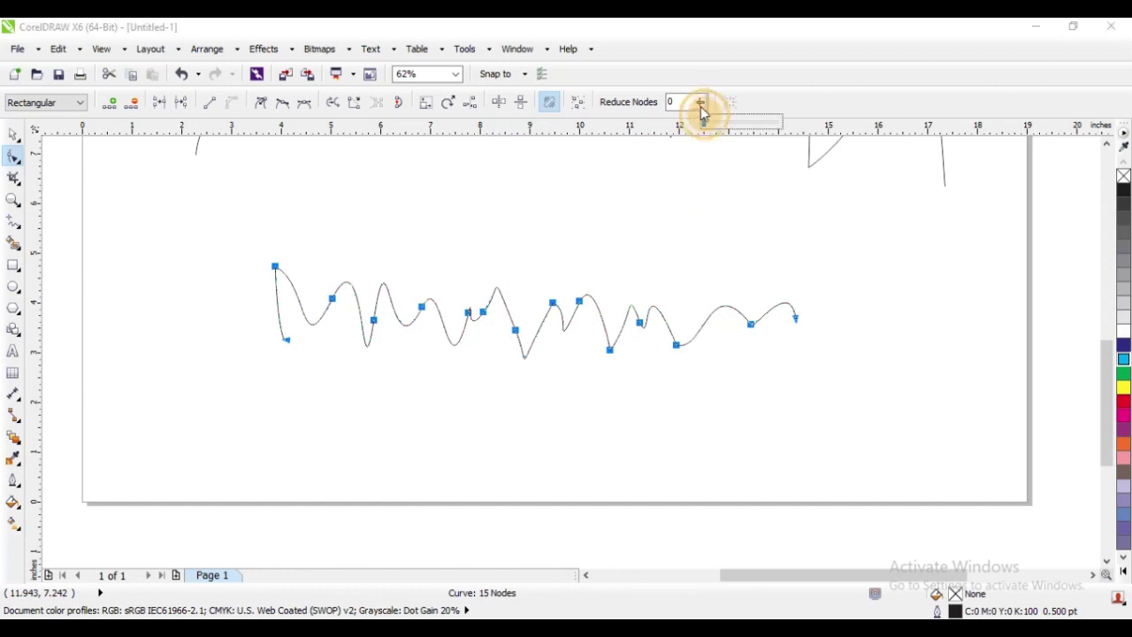
pyautogui.moveTo(702, 126); pyautogui.dragTo(747, 125)
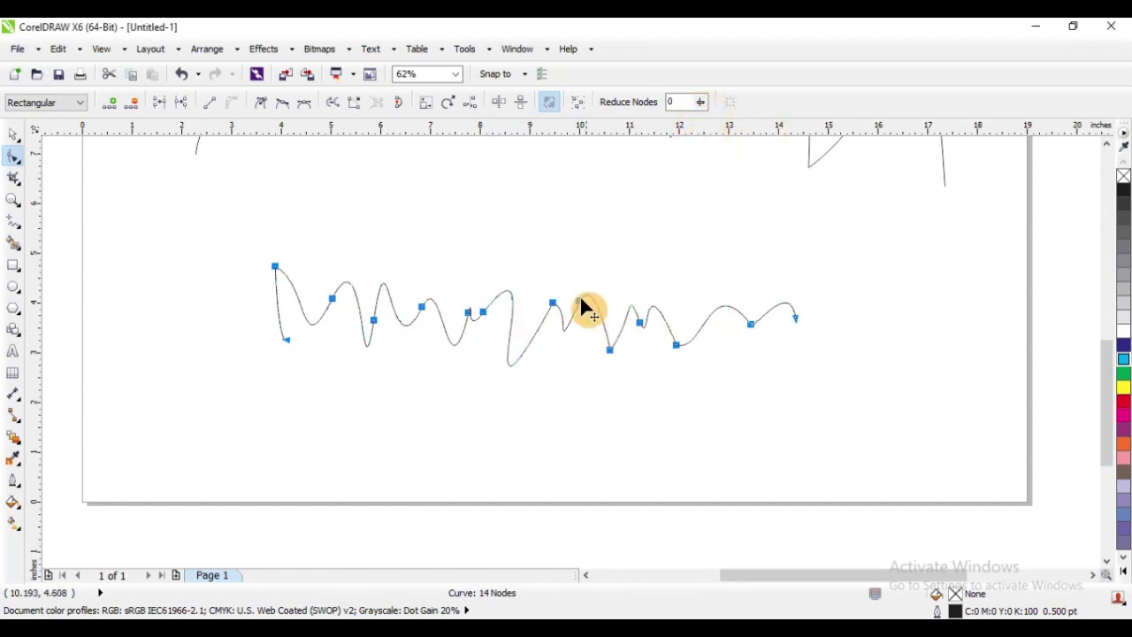
# Select only the two close-set nodes near the middle of the lower curve and try reducing them with the curve smoothness control
pyautogui.moveTo(465, 303); pyautogui.dragTo(495, 348)
pyautogui.click(700, 104)
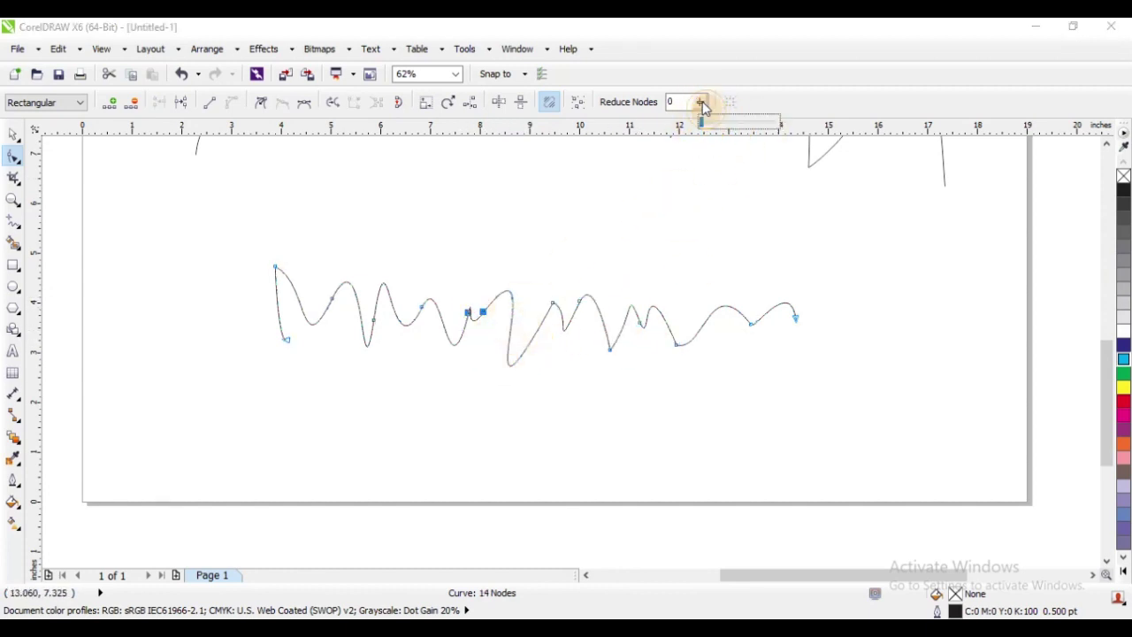
pyautogui.moveTo(702, 127); pyautogui.dragTo(752, 126)
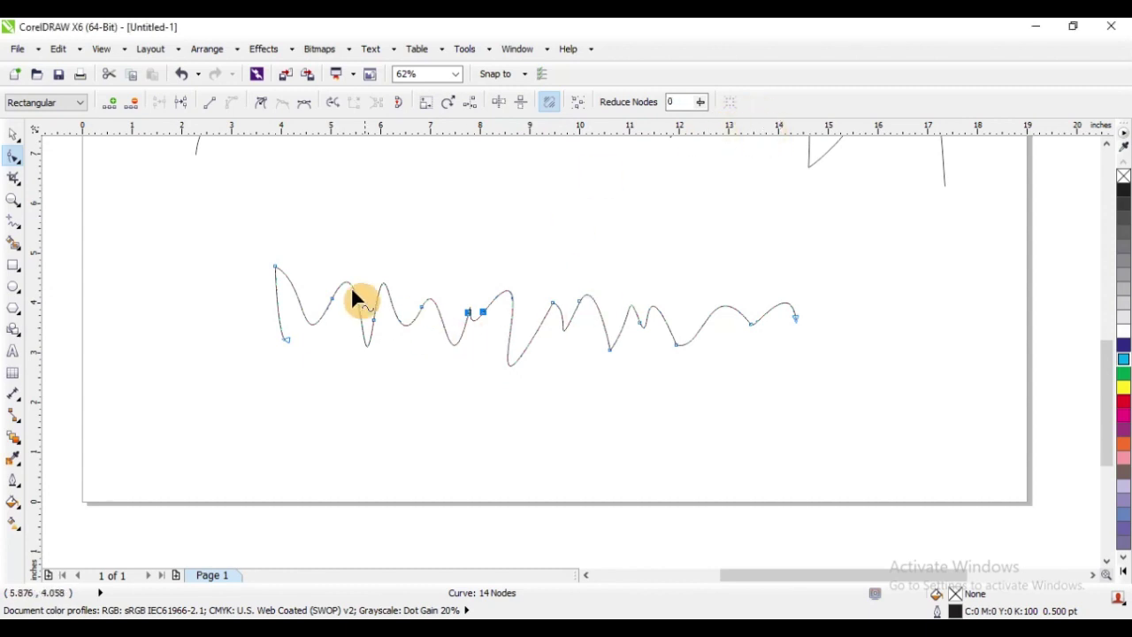
# Reselect all nodes of the lower curve and try reducing them again, raising the curve smoothness to 53
pyautogui.moveTo(203, 242); pyautogui.dragTo(850, 460)
pyautogui.click(701, 103)
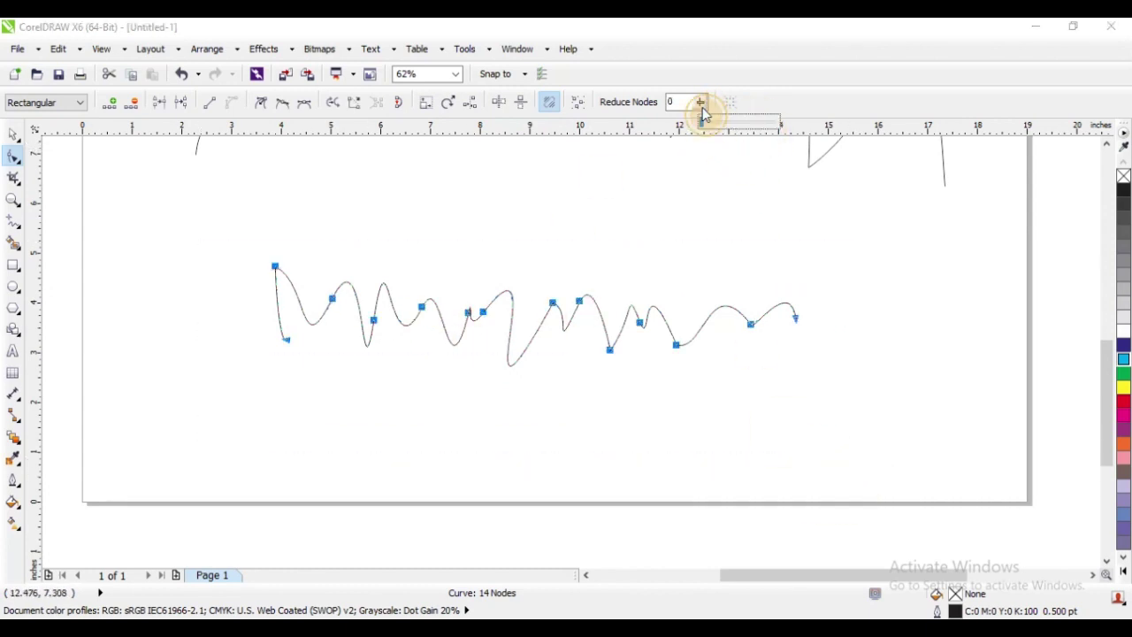
pyautogui.moveTo(705, 125); pyautogui.dragTo(759, 127)
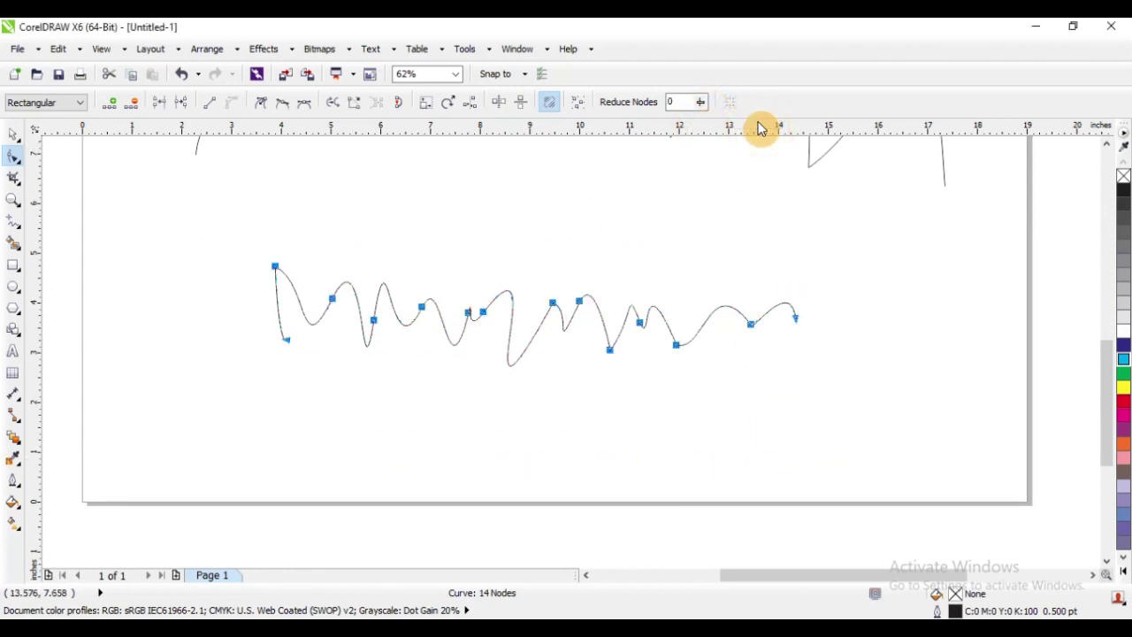
pyautogui.scroll(2, 613, 336)
pyautogui.scroll(-1, 535, 343)
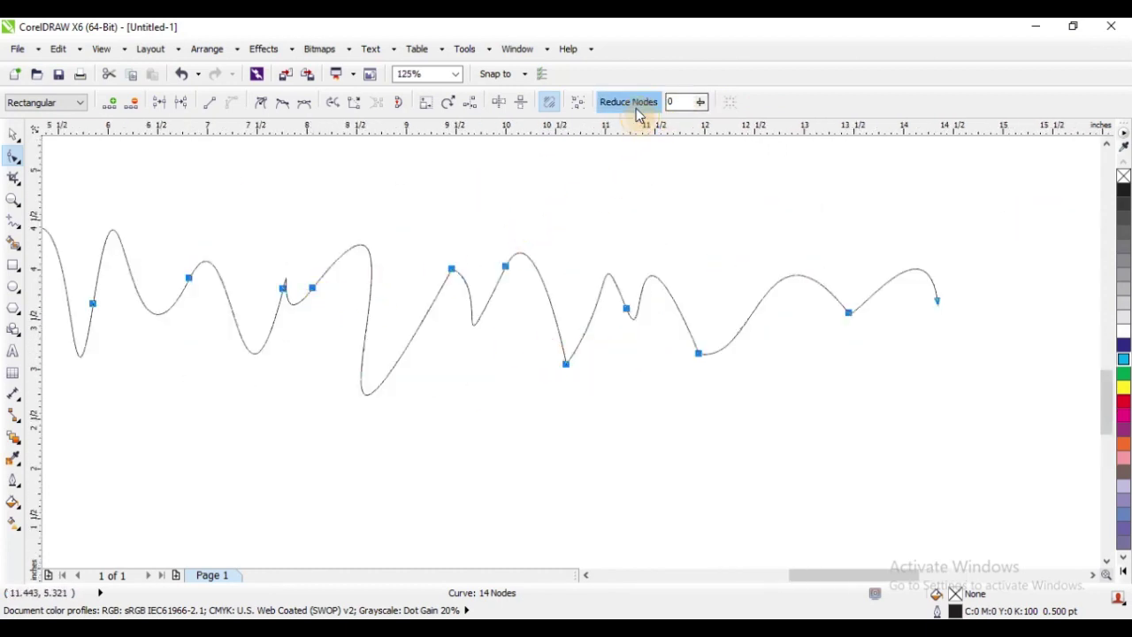
pyautogui.click(700, 102)
pyautogui.moveTo(700, 126); pyautogui.dragTo(743, 132)
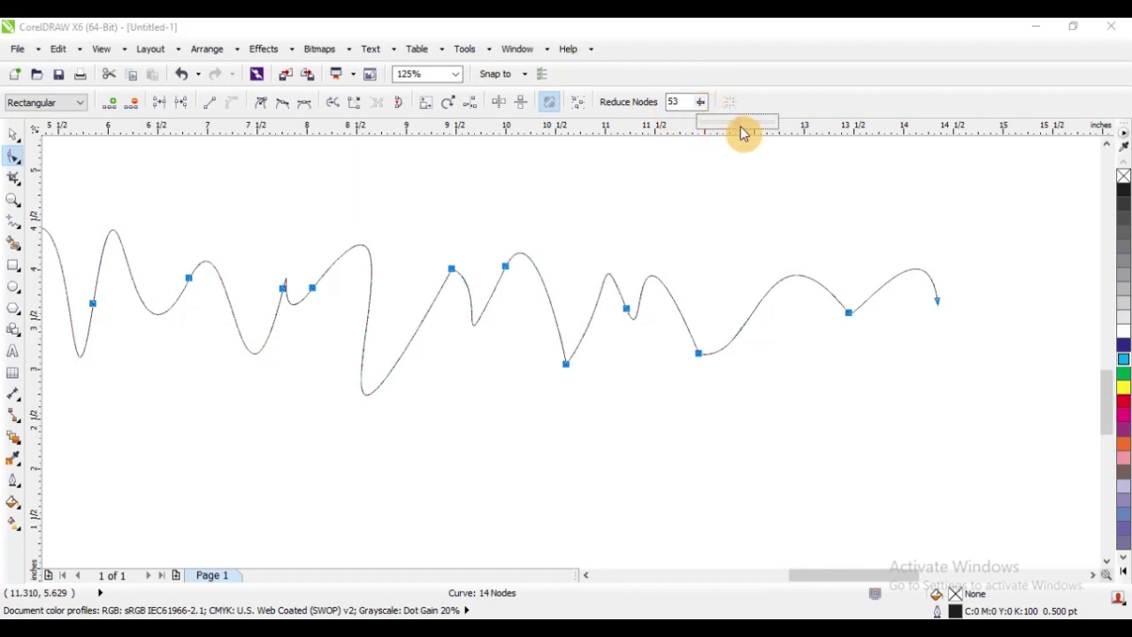
pyautogui.scroll(-3, 503, 354)
pyautogui.scroll(3, 503, 356)
pyautogui.scroll(-3, 457, 351)
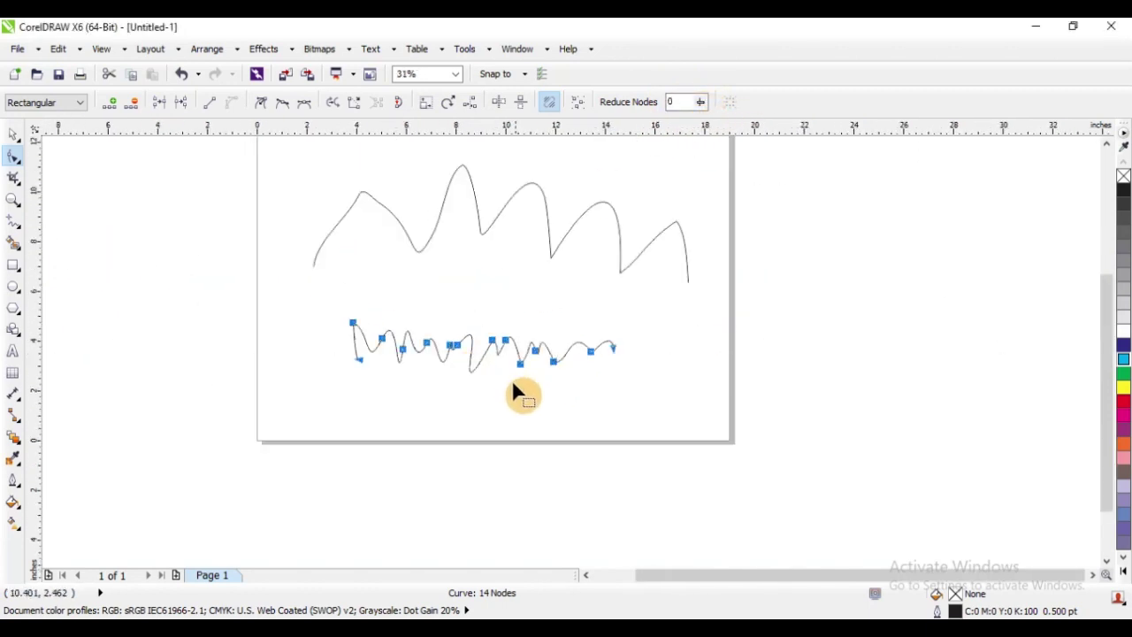
# Leave node editing by switching to the Pick tool, and look through the tools grouped with the Shape tool
pyautogui.click(14, 133)
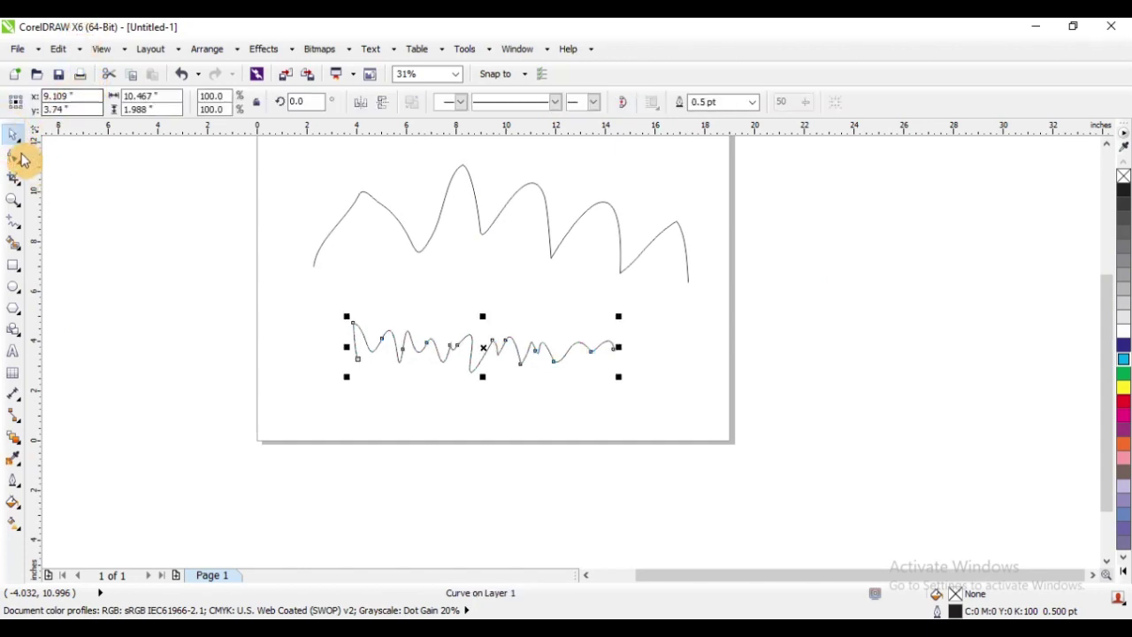
pyautogui.click(14, 157)
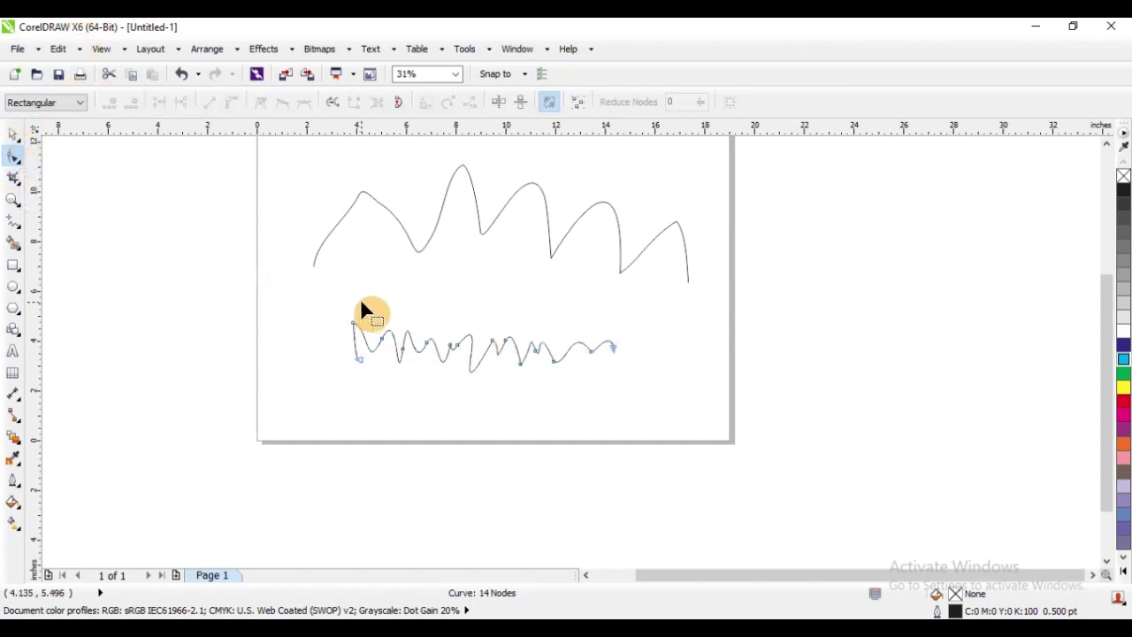
pyautogui.scroll(-2, 446, 265)
pyautogui.scroll(2, 449, 265)
pyautogui.click(10, 139)
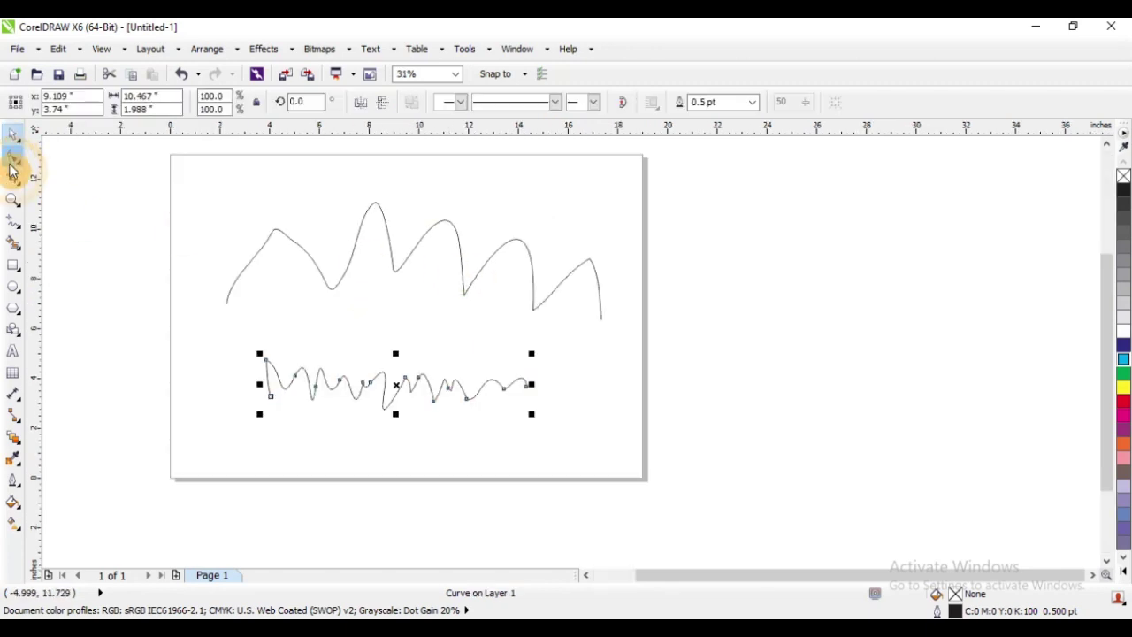
pyautogui.click(14, 161)
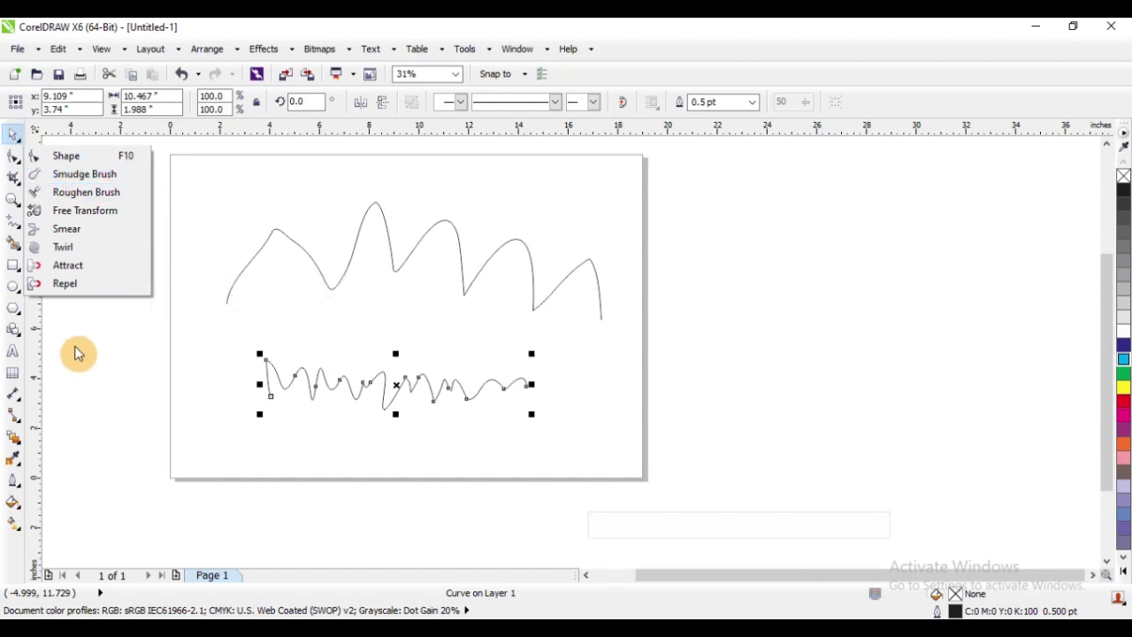
pyautogui.click(85, 302)
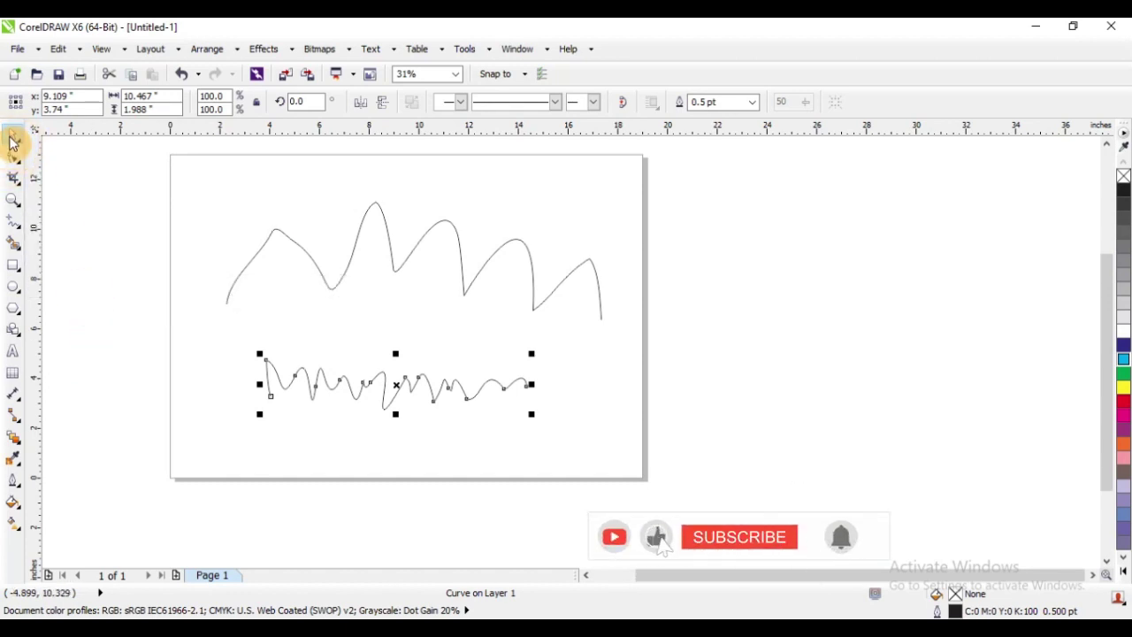